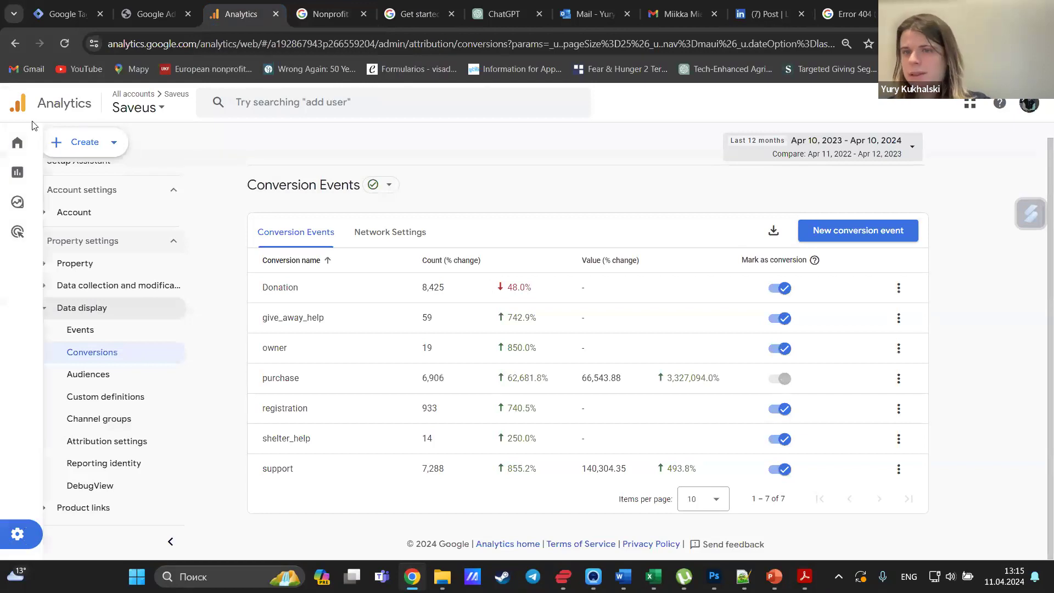
Switch to Google Tag Manager and open the tags list of the SaveUs container.
{"action": "scroll", "coordinate": [118, 218], "scroll_direction": "up", "scroll_amount": 2}
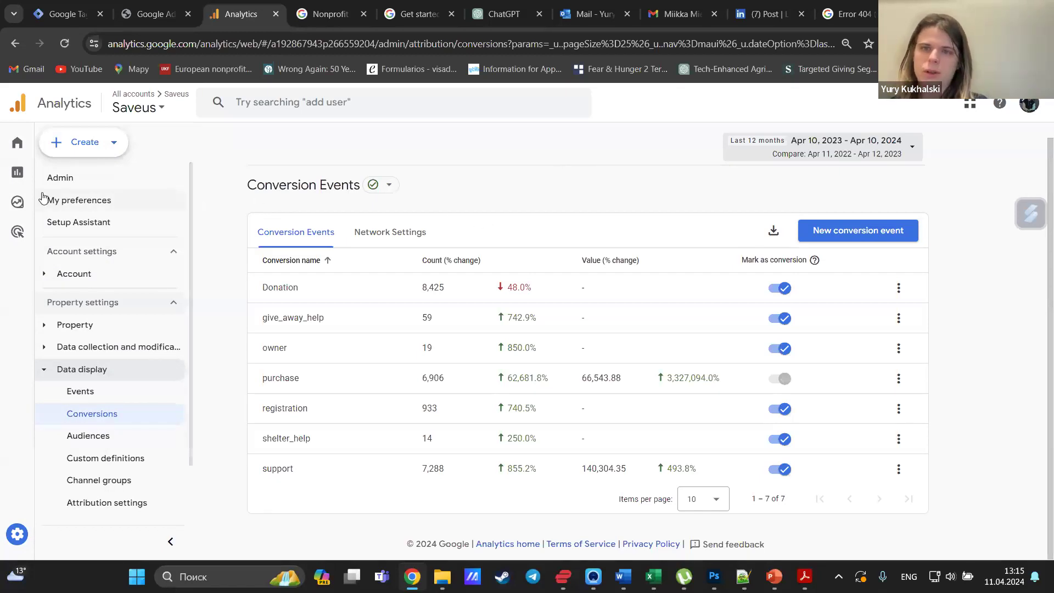
{"action": "mouse_move", "coordinate": [22, 164]}
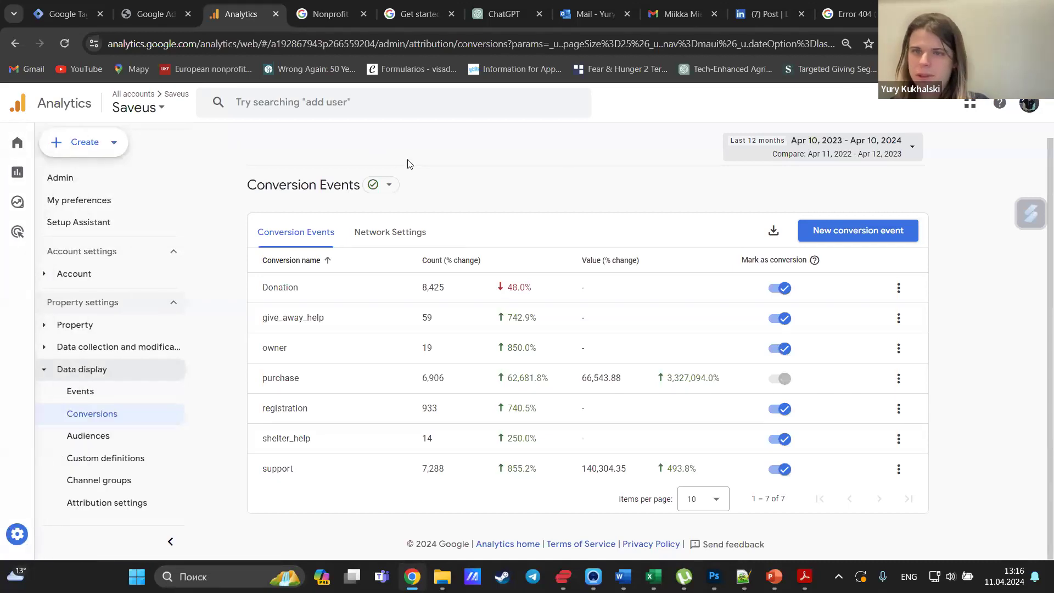
{"action": "left_click", "coordinate": [73, 5]}
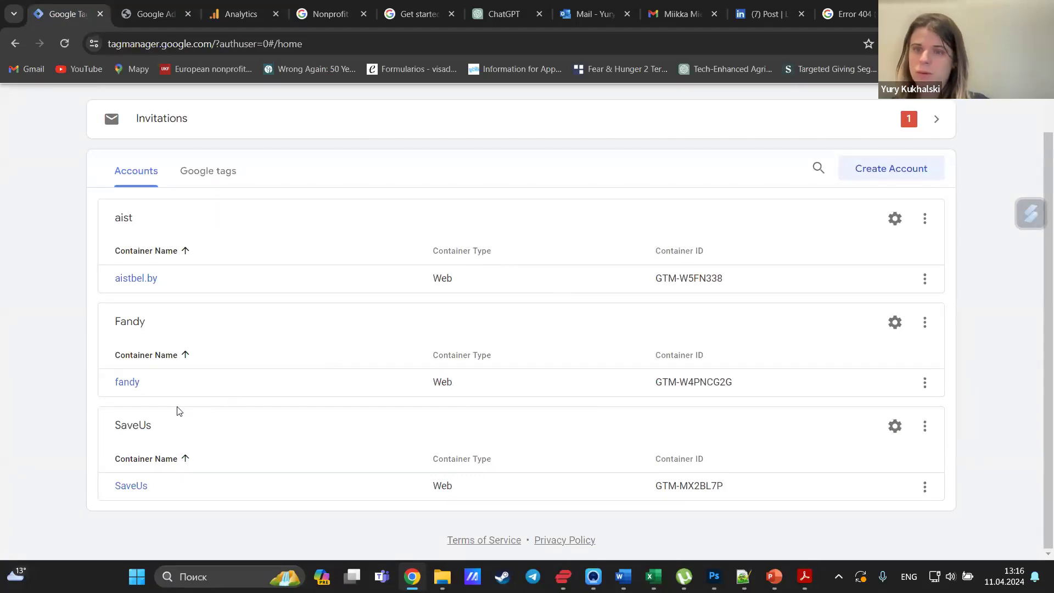
{"action": "left_click", "coordinate": [134, 488]}
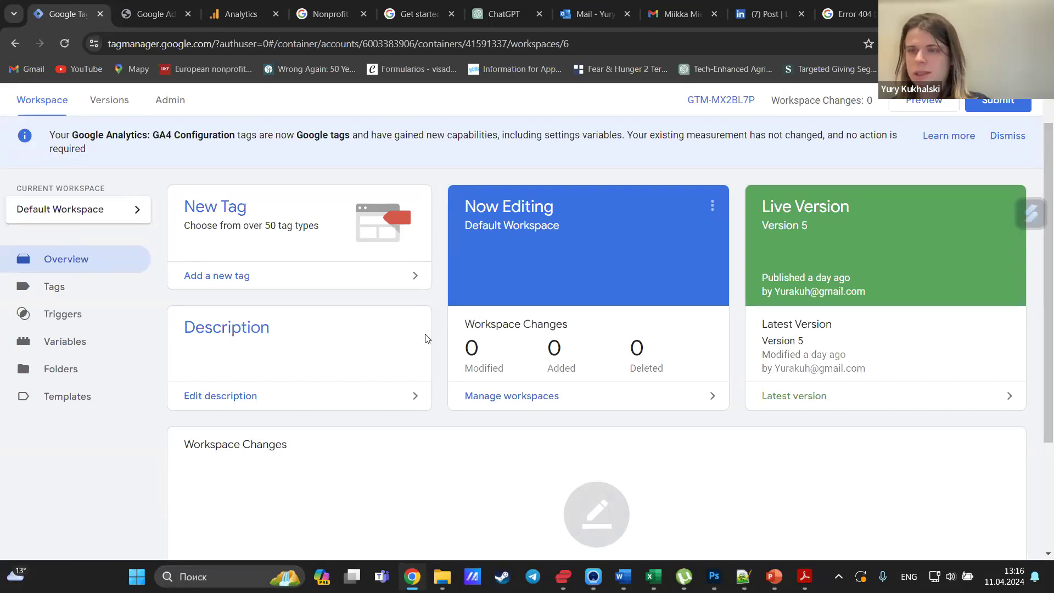
{"action": "left_click", "coordinate": [77, 288]}
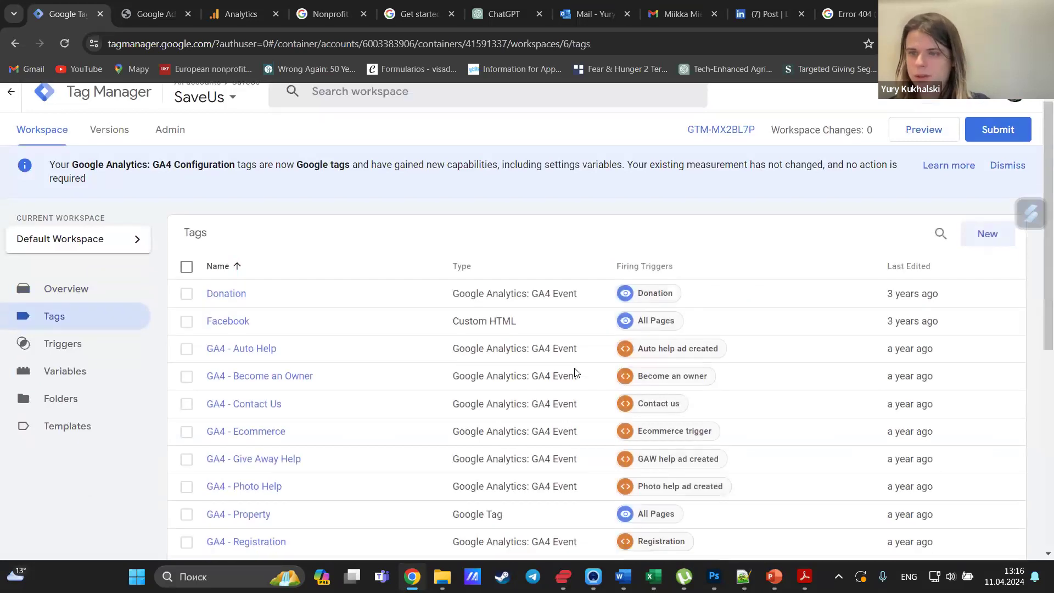
Examine the event parameters and firing triggers of the GA4 - Support of the Platform tag, and close it.
{"action": "scroll", "coordinate": [574, 372], "scroll_direction": "down", "scroll_amount": 2}
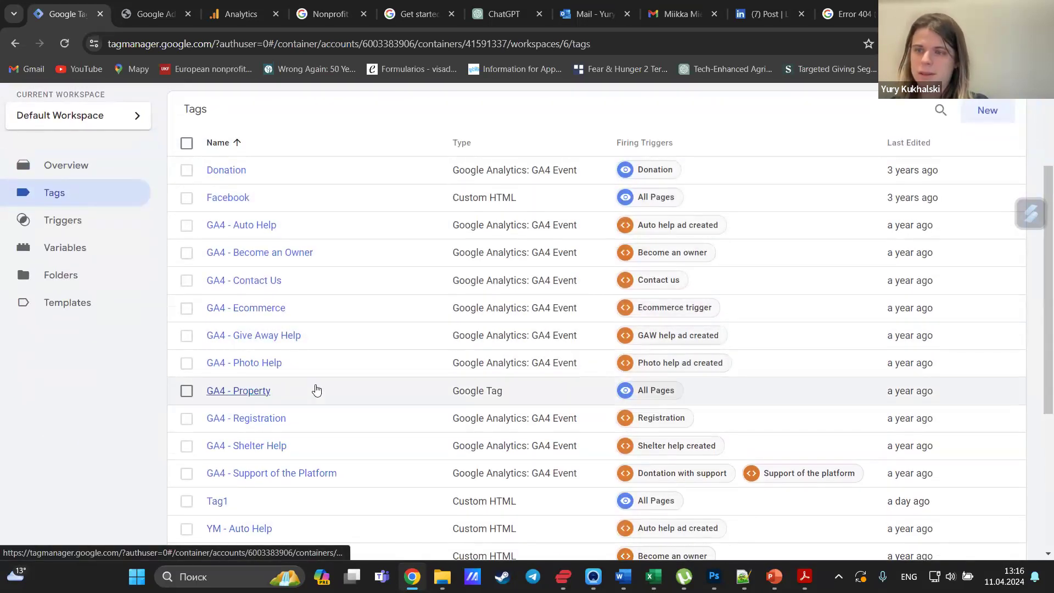
{"action": "scroll", "coordinate": [317, 389], "scroll_direction": "down", "scroll_amount": 2}
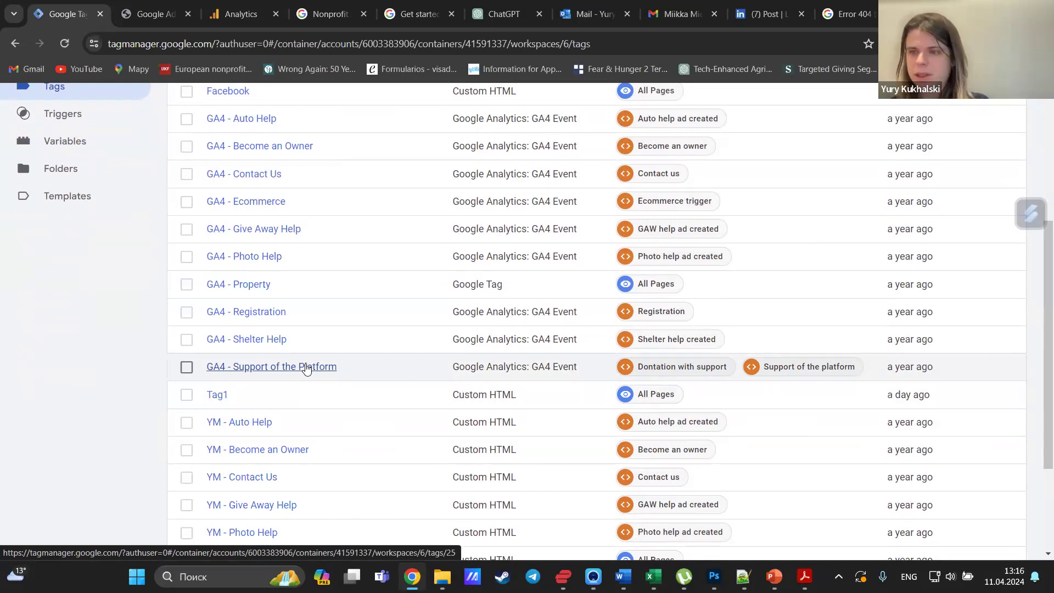
{"action": "left_click", "coordinate": [306, 367]}
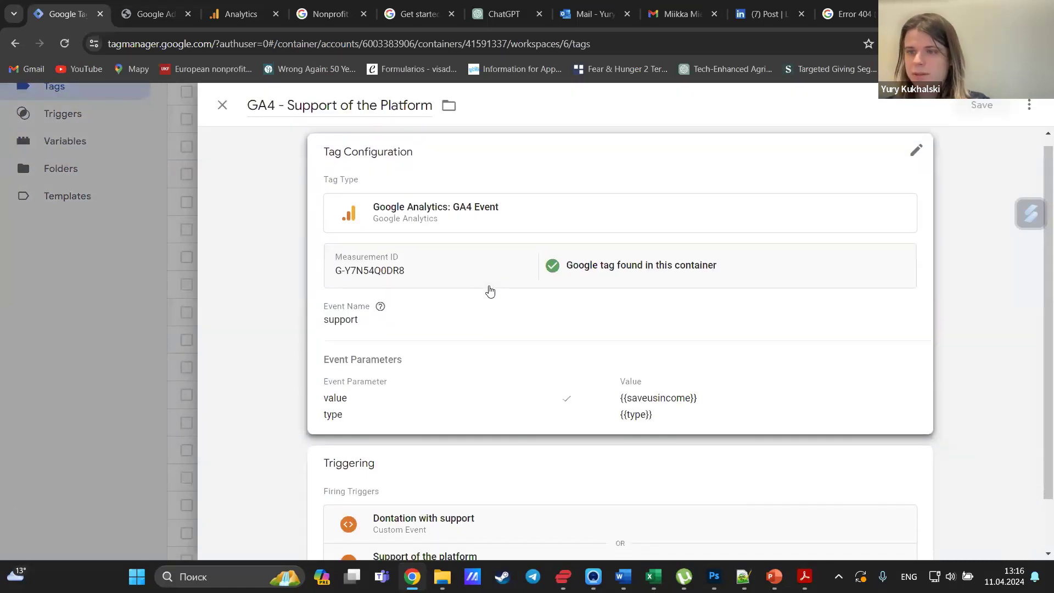
{"action": "scroll", "coordinate": [490, 290], "scroll_direction": "down", "scroll_amount": 1}
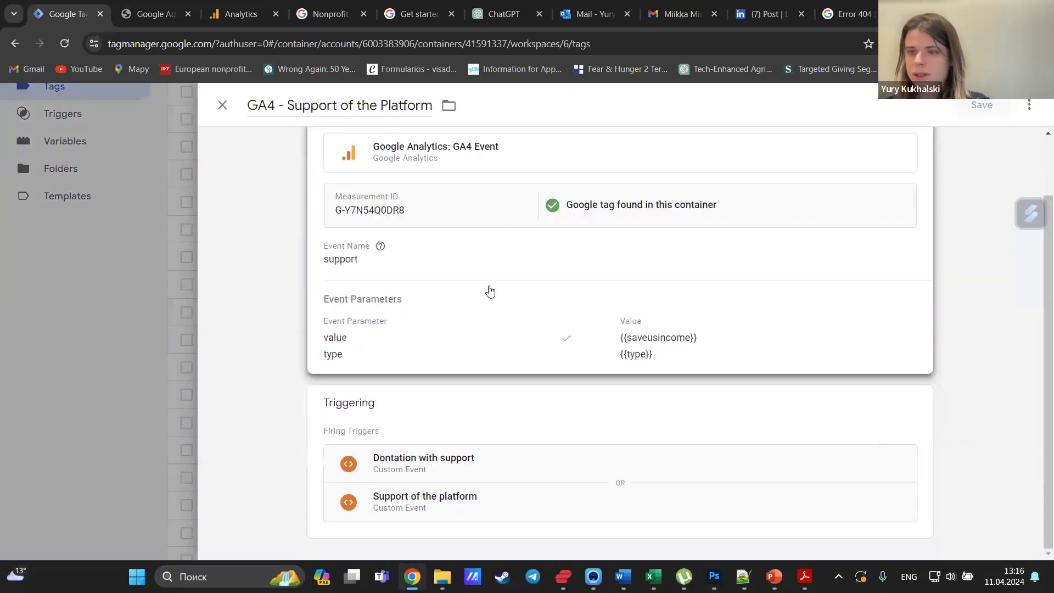
{"action": "left_click", "coordinate": [181, 309]}
Examine the Donation tag's configuration, including its measurement ID and event name, and close it without changes.
{"action": "scroll", "coordinate": [391, 427], "scroll_direction": "down", "scroll_amount": 1}
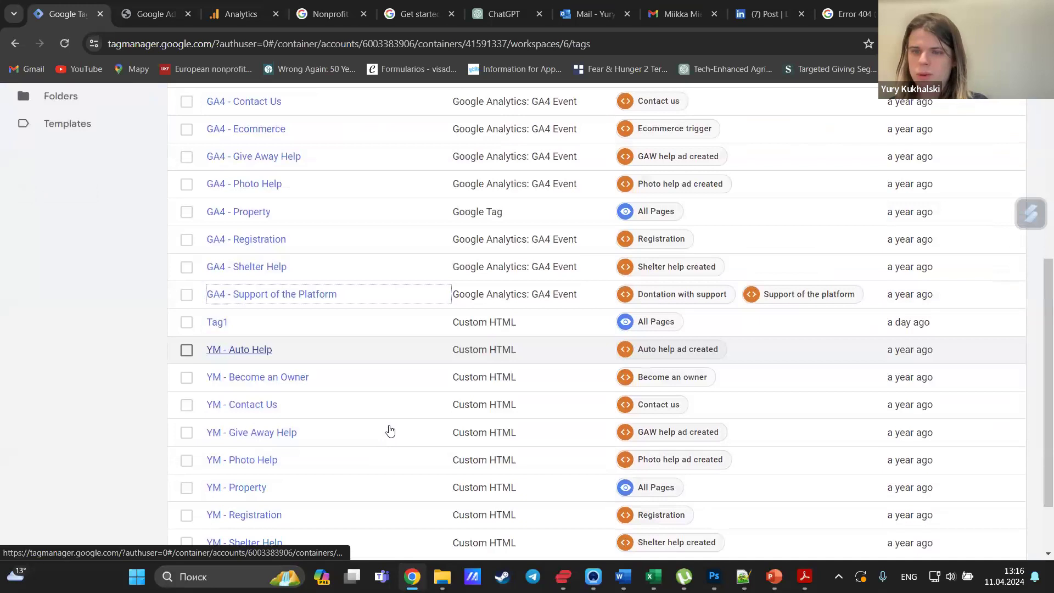
{"action": "scroll", "coordinate": [389, 429], "scroll_direction": "up", "scroll_amount": 3}
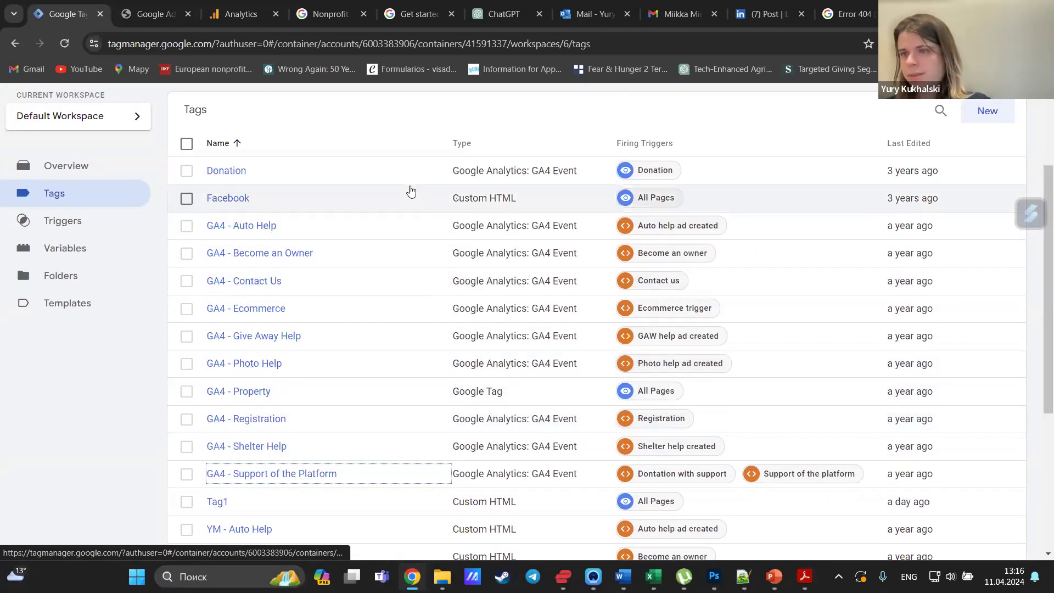
{"action": "left_click", "coordinate": [247, 176]}
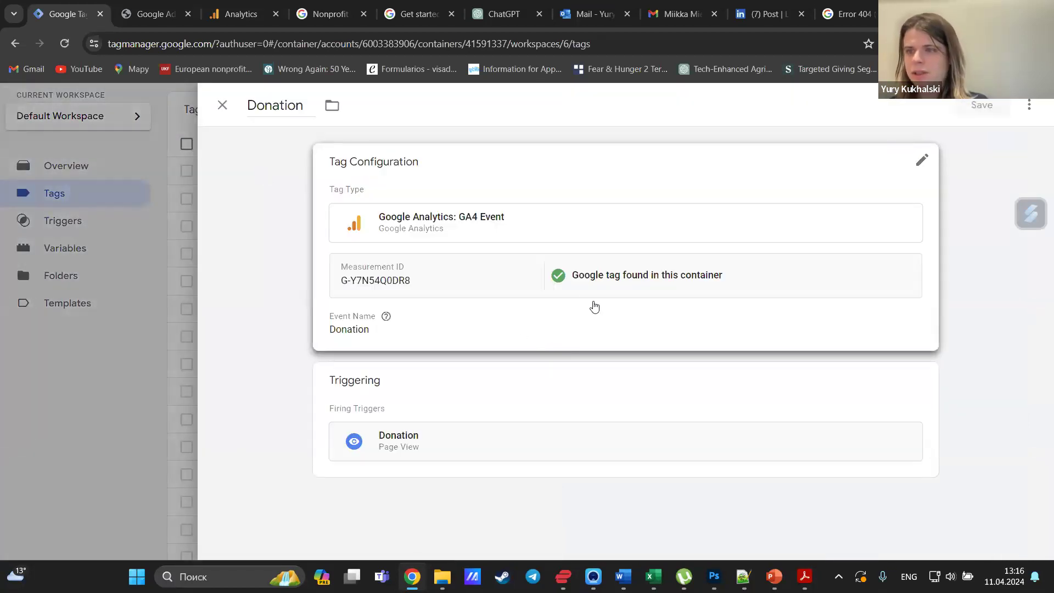
{"action": "left_click", "coordinate": [493, 331]}
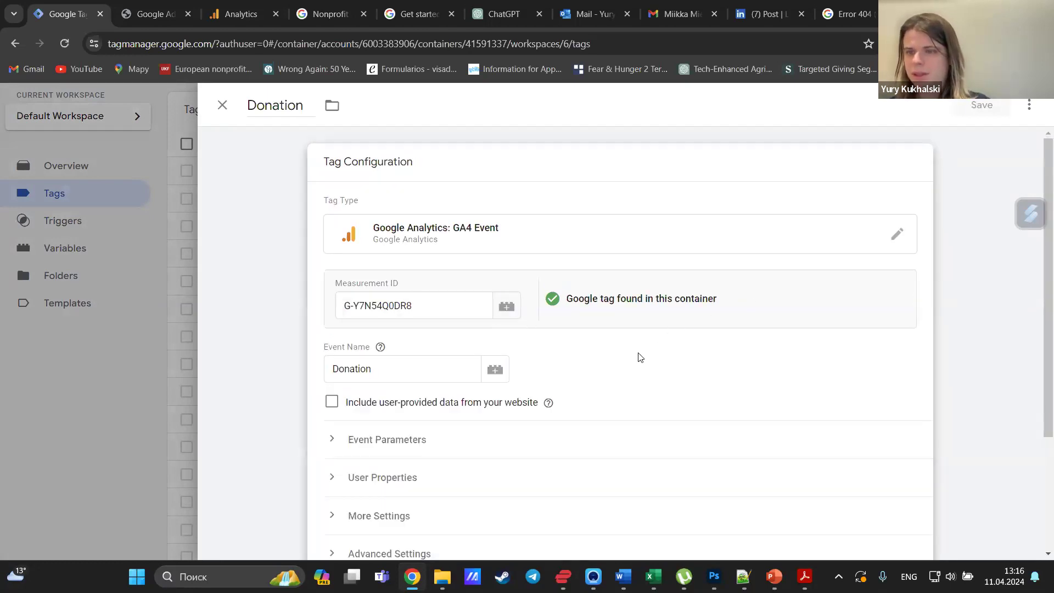
{"action": "scroll", "coordinate": [640, 357], "scroll_direction": "down", "scroll_amount": 3}
{"action": "scroll", "coordinate": [640, 357], "scroll_direction": "up", "scroll_amount": 2}
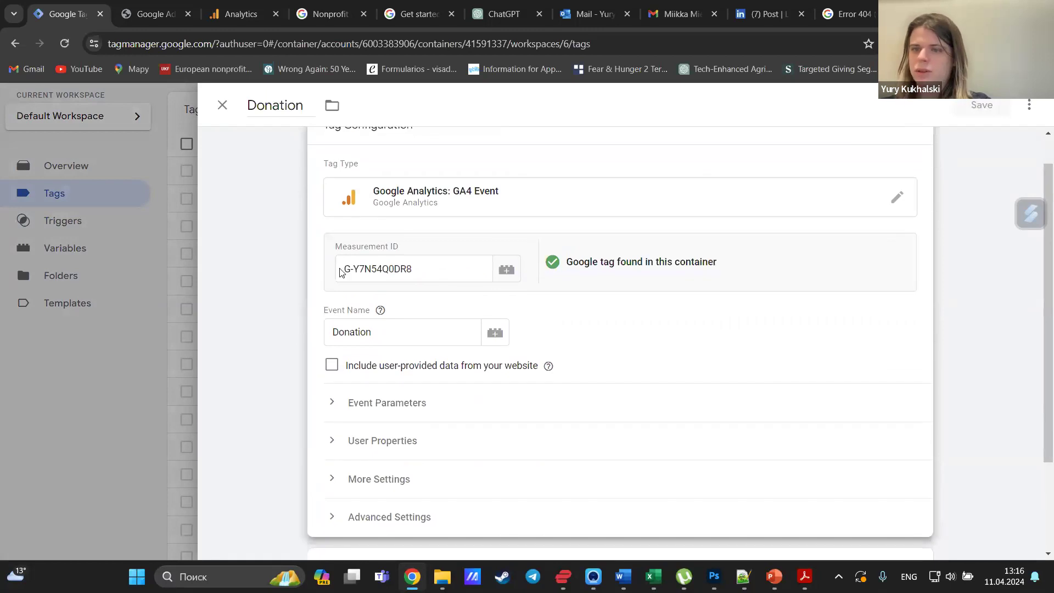
{"action": "left_click", "coordinate": [143, 258]}
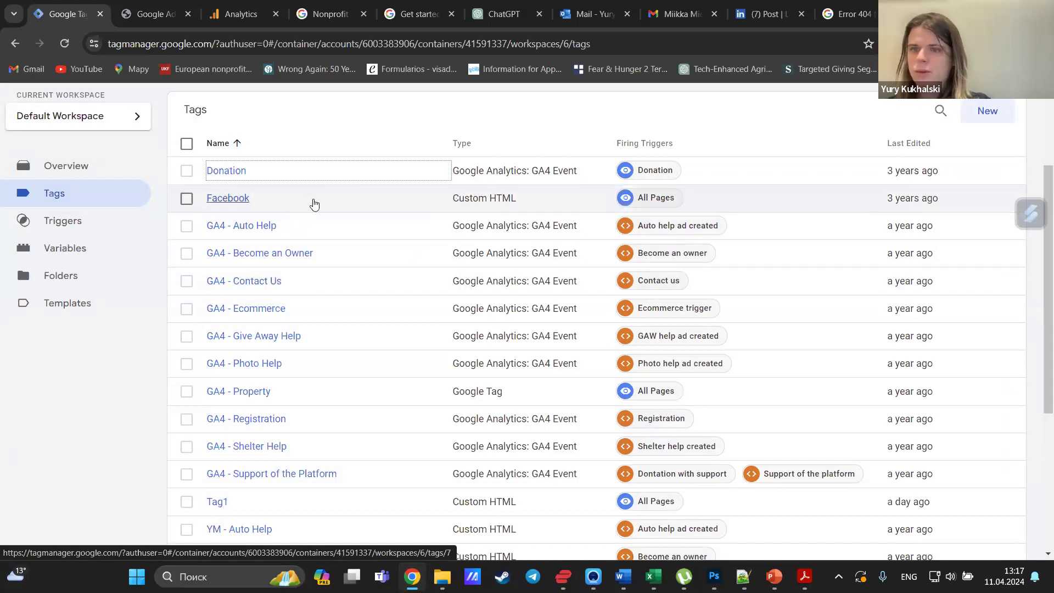
View the SaveUs container's Google Tag Manager installation instructions in its admin settings, and close them.
{"action": "scroll", "coordinate": [314, 204], "scroll_direction": "down", "scroll_amount": 1}
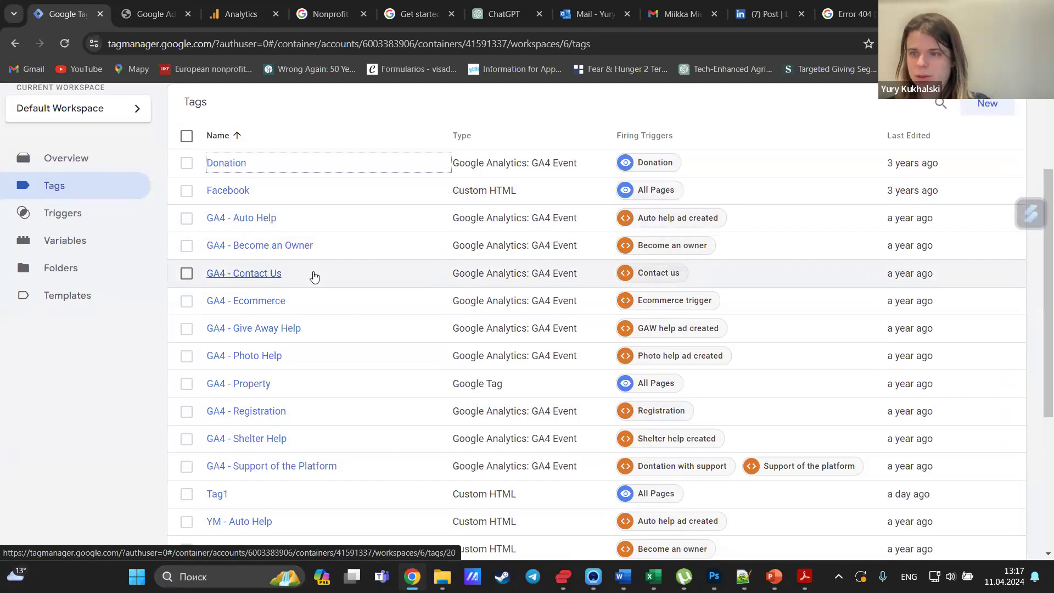
{"action": "scroll", "coordinate": [314, 275], "scroll_direction": "down", "scroll_amount": 1}
{"action": "scroll", "coordinate": [314, 275], "scroll_direction": "up", "scroll_amount": 3}
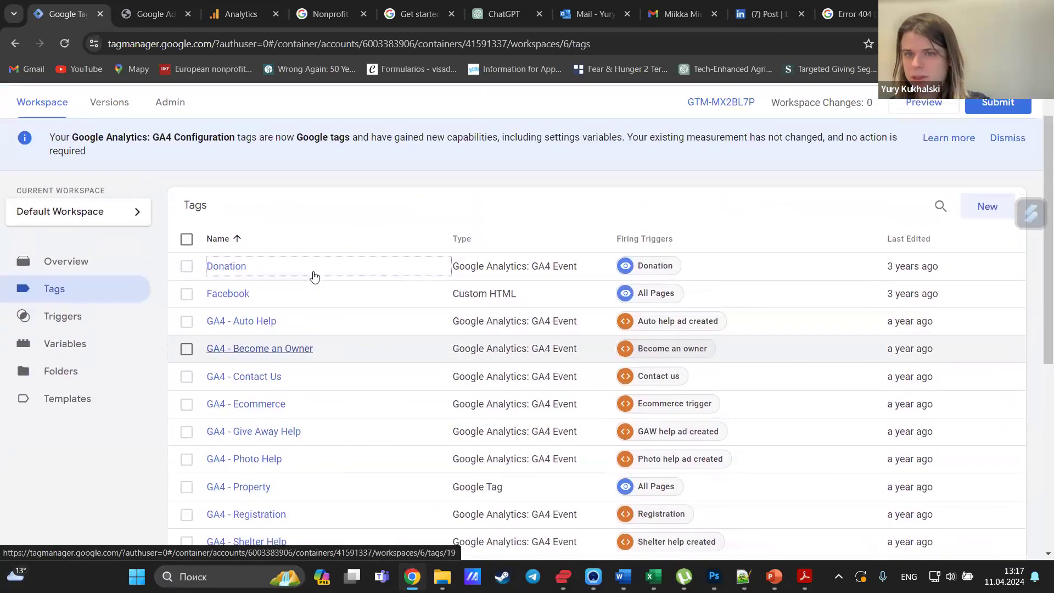
{"action": "left_click", "coordinate": [181, 114]}
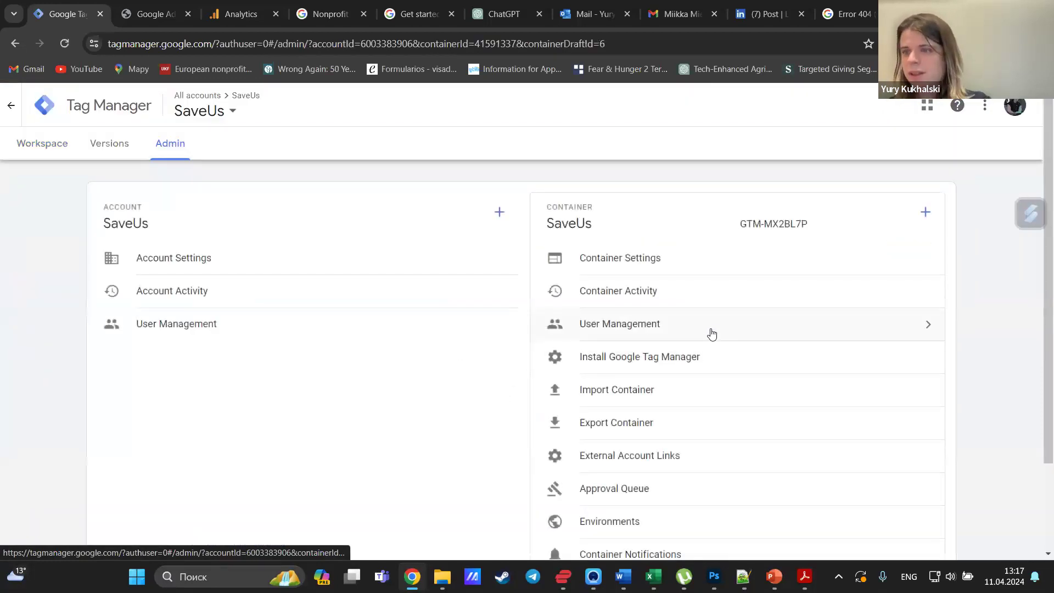
{"action": "left_click", "coordinate": [684, 362]}
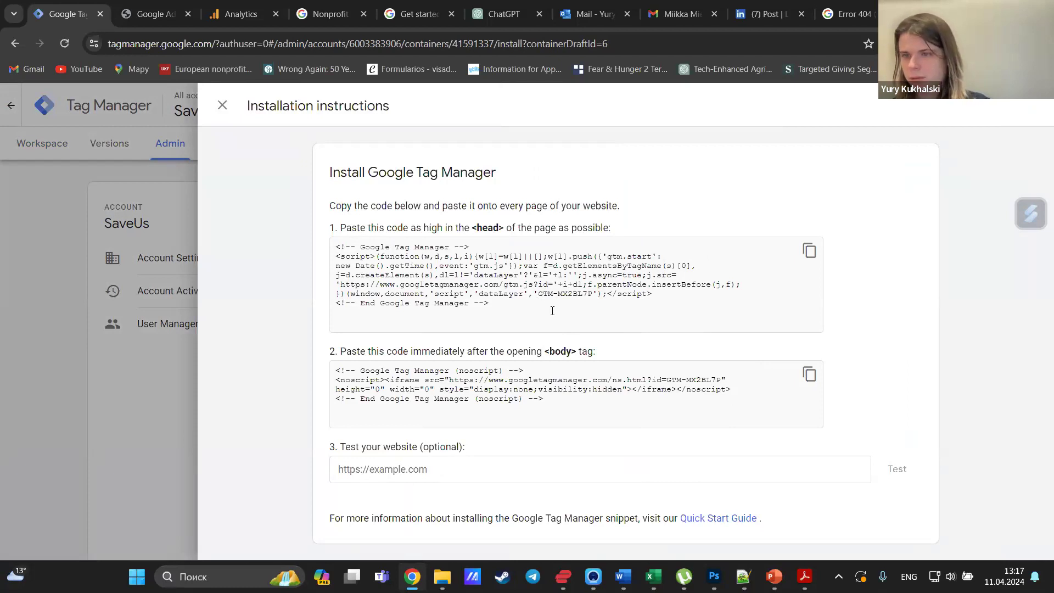
{"action": "left_click", "coordinate": [44, 266]}
Start a new tag in the workspace with the tag type Google Analytics: GA4 Event.
{"action": "left_click", "coordinate": [46, 143]}
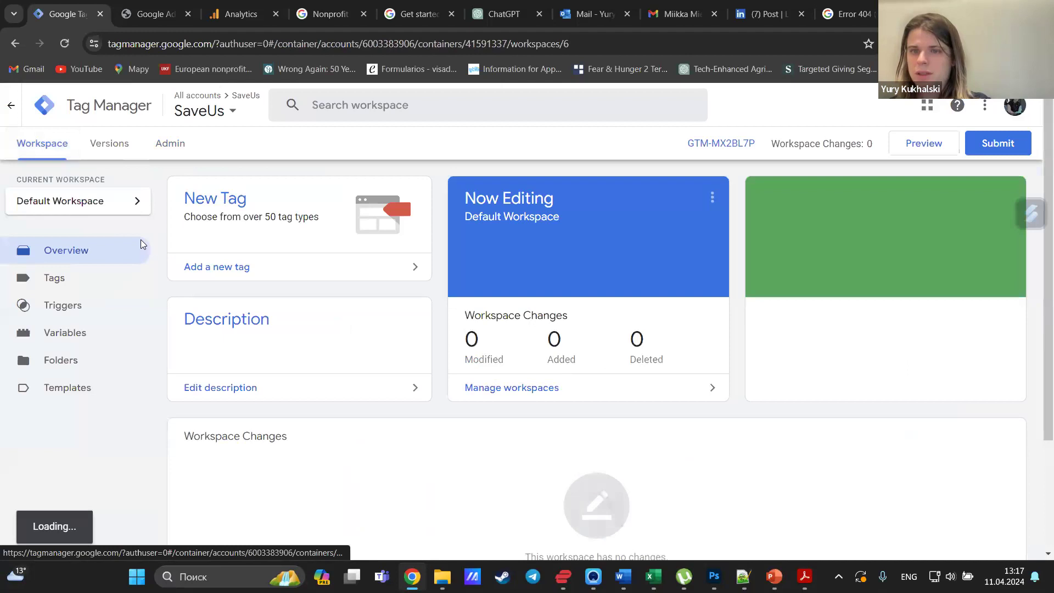
{"action": "left_click", "coordinate": [222, 197]}
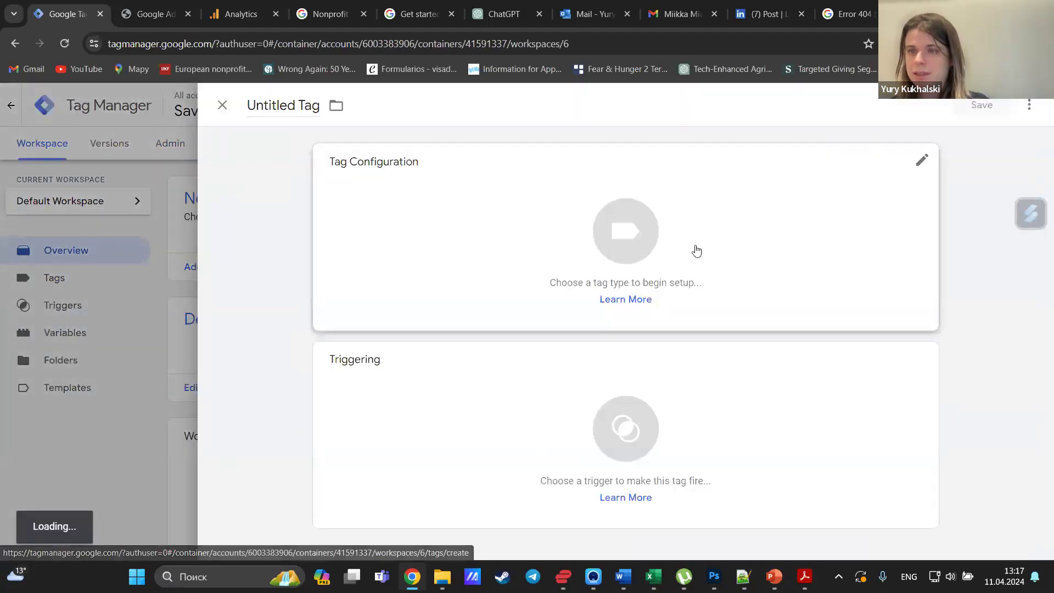
{"action": "left_click", "coordinate": [671, 245]}
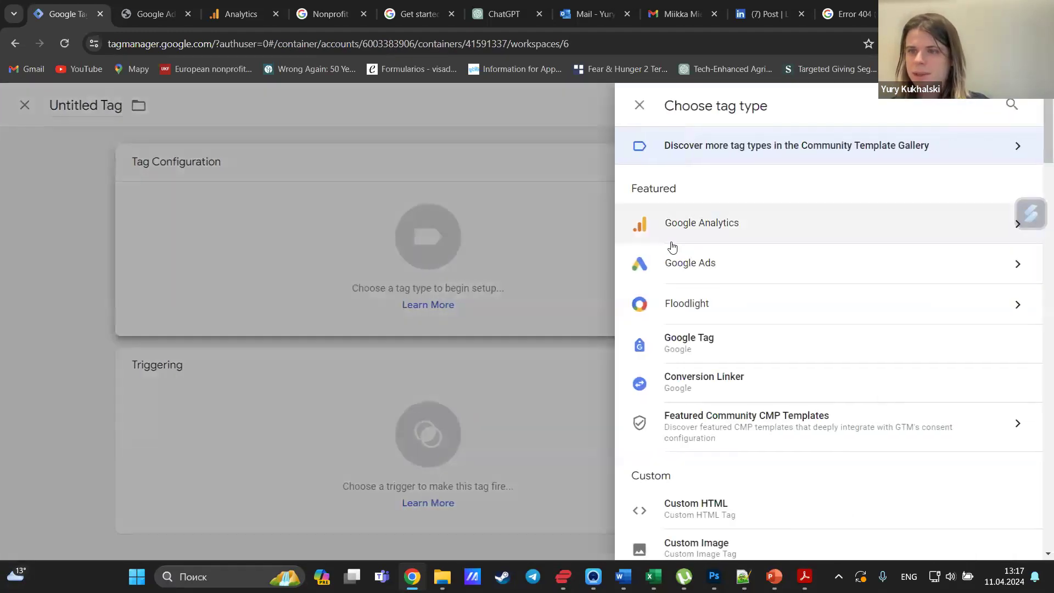
{"action": "left_click", "coordinate": [726, 215]}
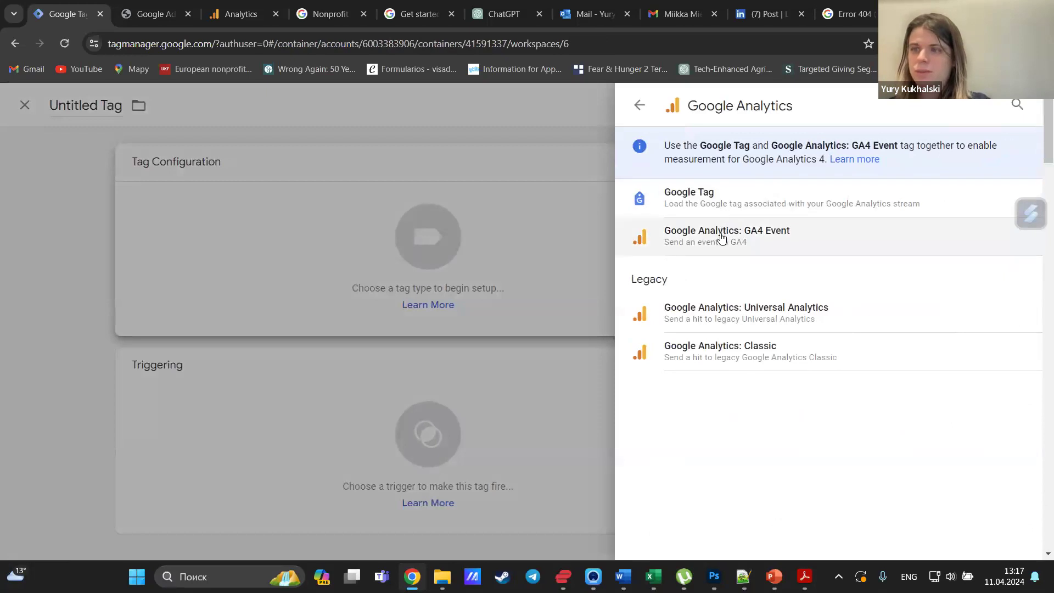
{"action": "left_click", "coordinate": [723, 238]}
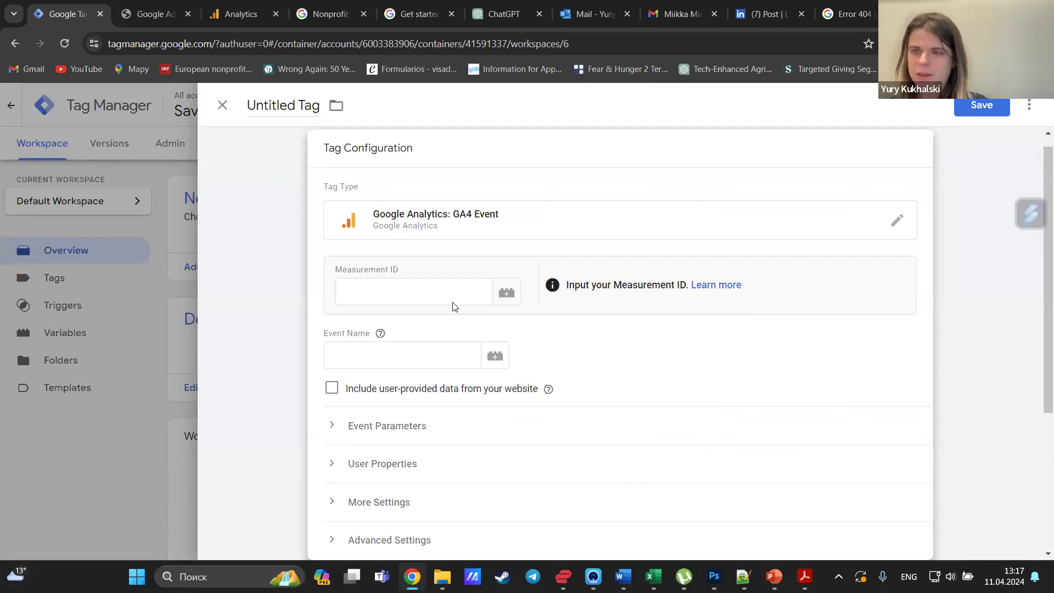
View the triggers available for the untitled GA4 event tag, and discard the unsaved tag.
{"action": "scroll", "coordinate": [453, 306], "scroll_direction": "down", "scroll_amount": 4}
{"action": "left_click", "coordinate": [418, 391]}
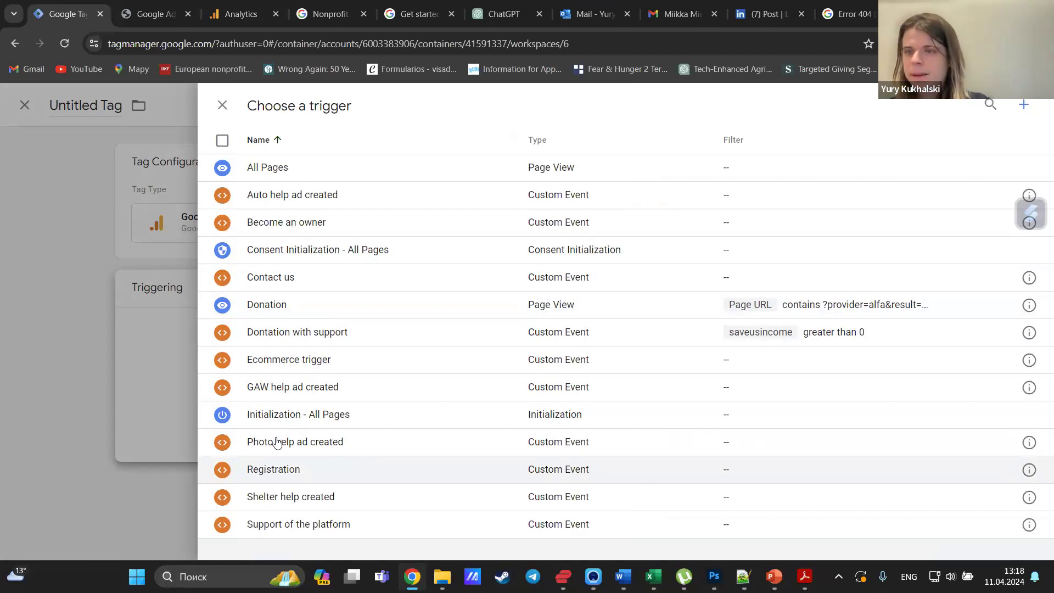
{"action": "left_click", "coordinate": [87, 383]}
{"action": "left_click", "coordinate": [122, 234]}
{"action": "left_click", "coordinate": [638, 270]}
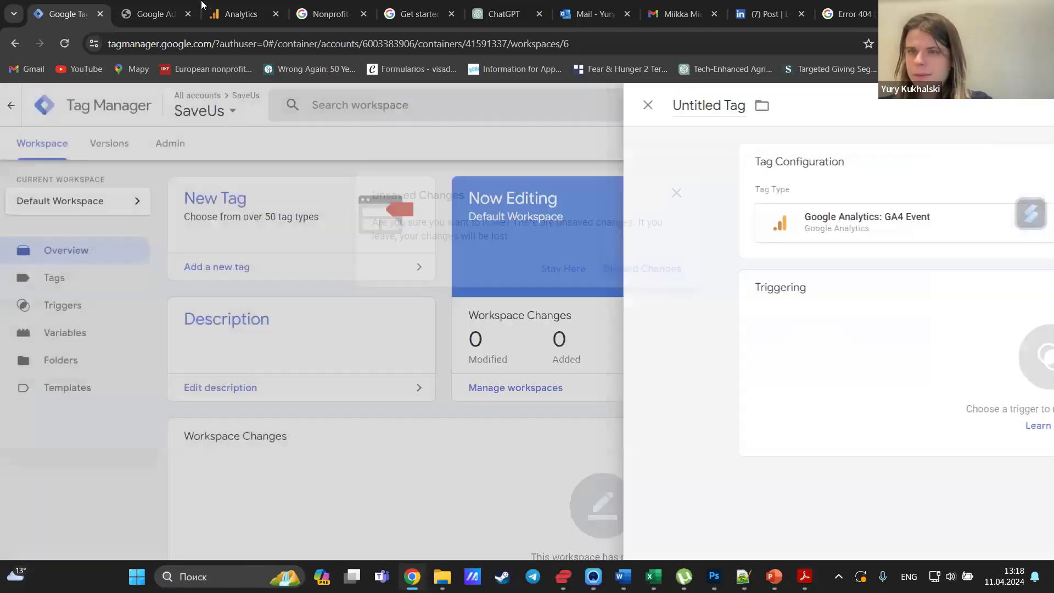
Switch to Google Analytics and review the Saveus property's home page, including its suggested cards and users by country.
{"action": "key", "text": "ctrl+3"}
{"action": "left_click", "coordinate": [17, 147]}
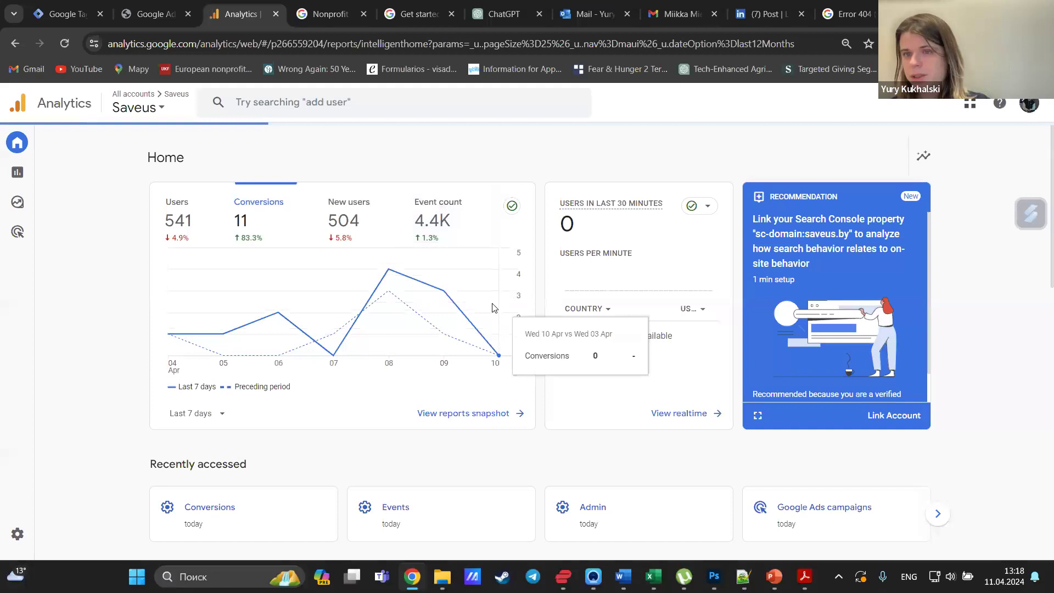
{"action": "scroll", "coordinate": [433, 377], "scroll_direction": "down", "scroll_amount": 5}
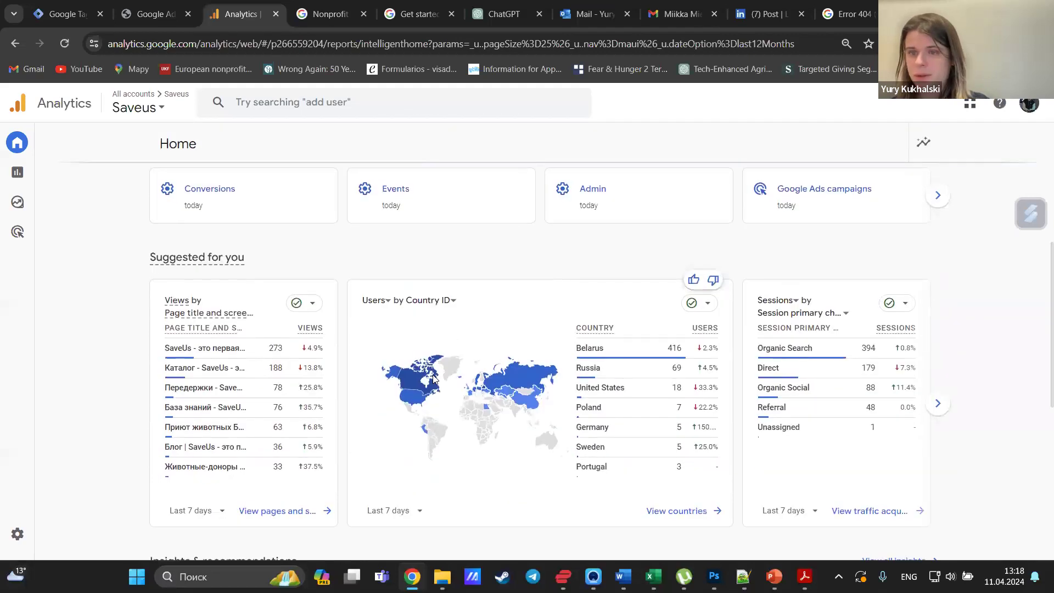
{"action": "scroll", "coordinate": [433, 378], "scroll_direction": "down", "scroll_amount": 1}
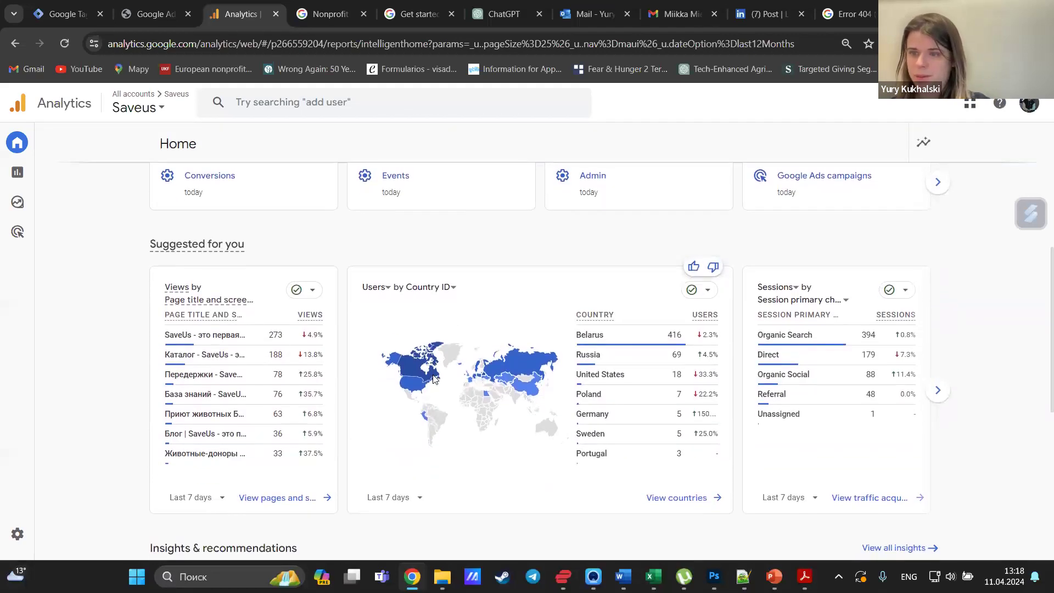
{"action": "mouse_move", "coordinate": [499, 377]}
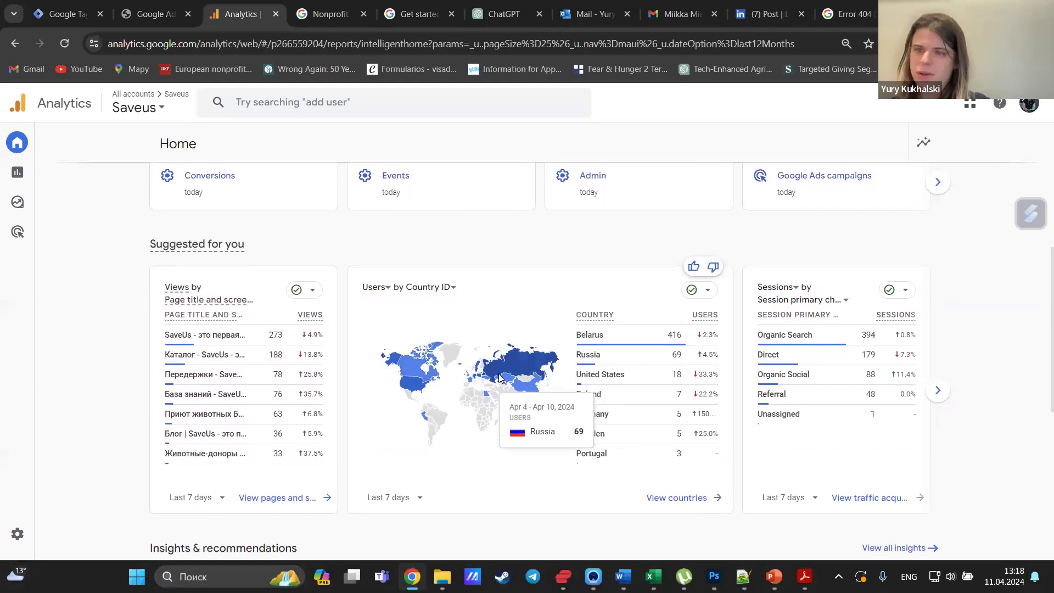
{"action": "scroll", "coordinate": [499, 378], "scroll_direction": "down", "scroll_amount": 3}
{"action": "scroll", "coordinate": [498, 377], "scroll_direction": "up", "scroll_amount": 8}
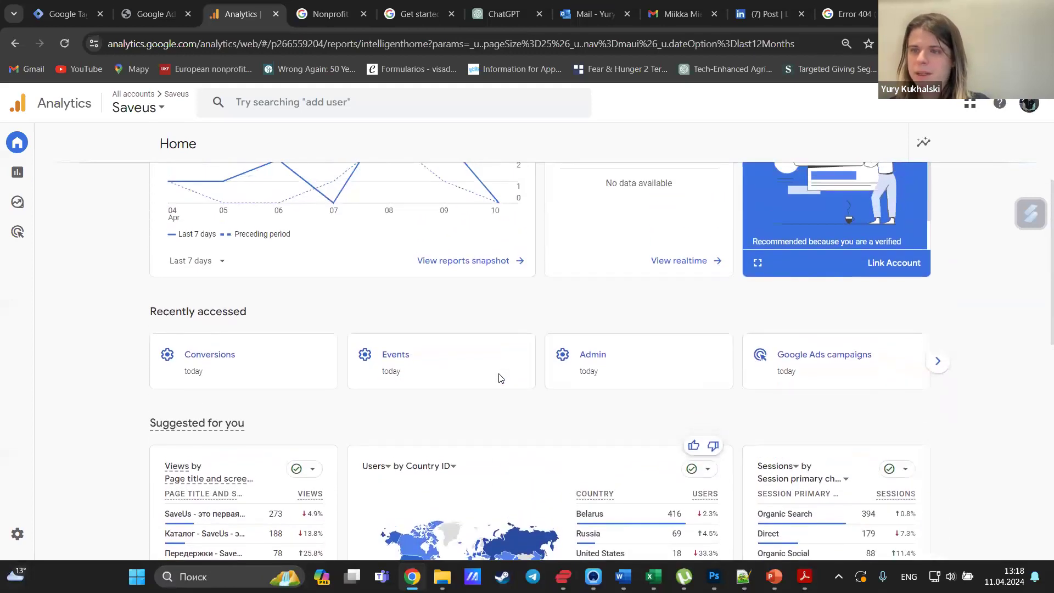
Open the Reports snapshot and expand the Acquisition and Engagement report groups.
{"action": "mouse_move", "coordinate": [18, 189]}
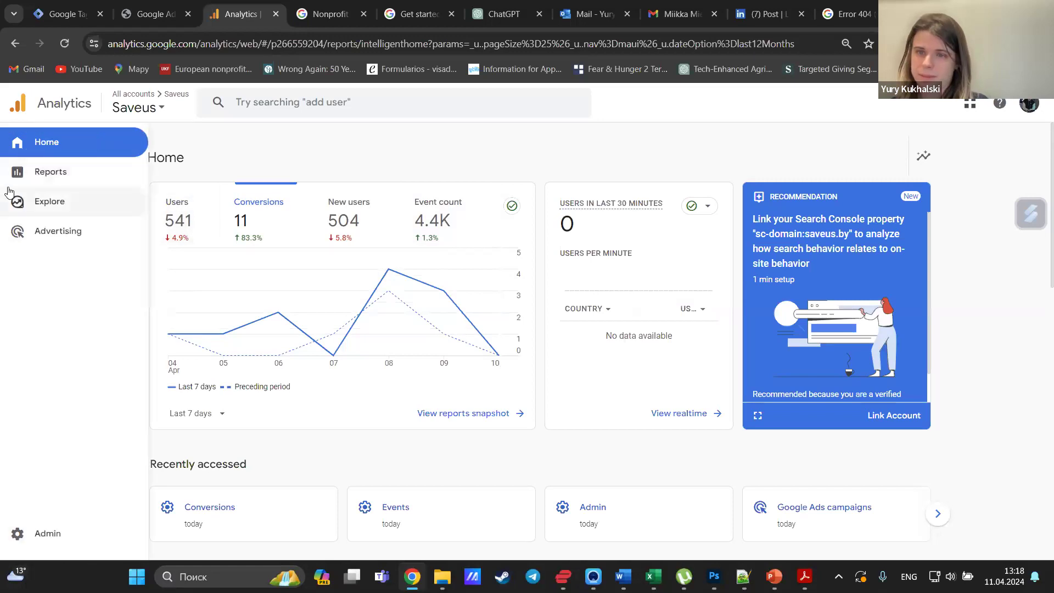
{"action": "left_click", "coordinate": [51, 172]}
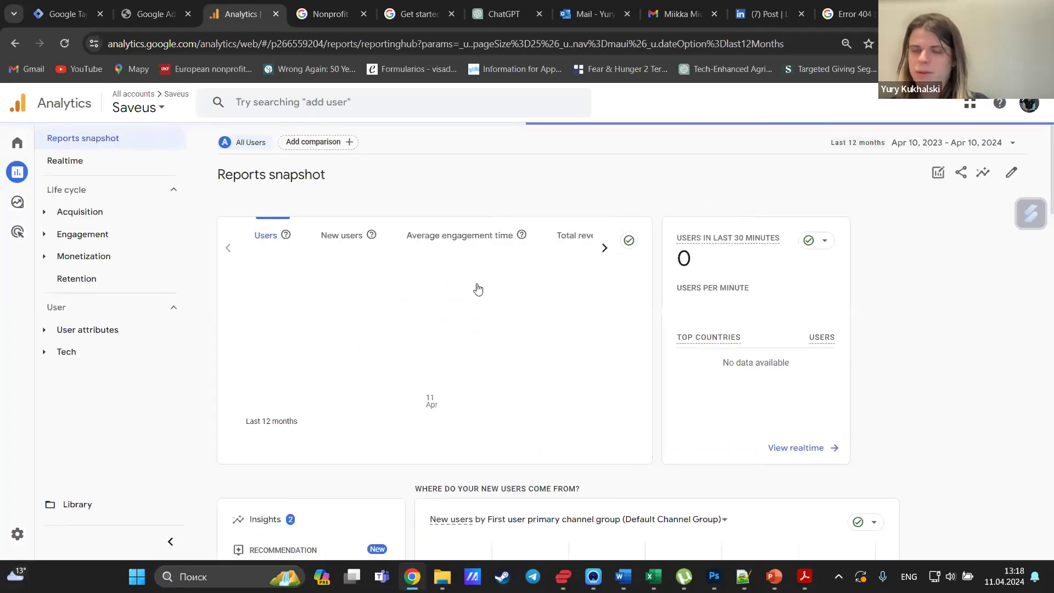
{"action": "left_click", "coordinate": [109, 213]}
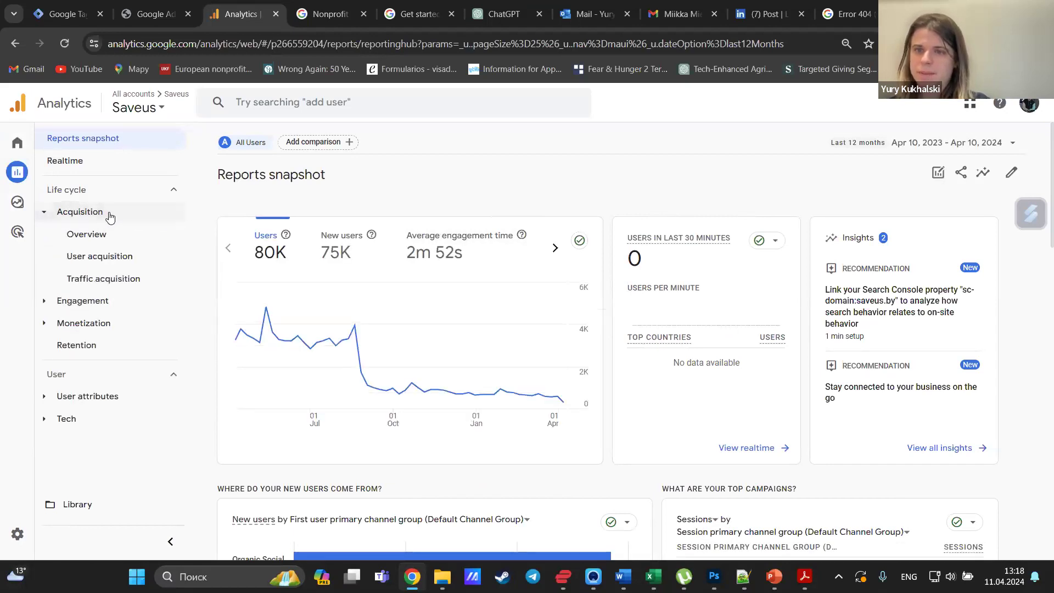
{"action": "left_click", "coordinate": [114, 300]}
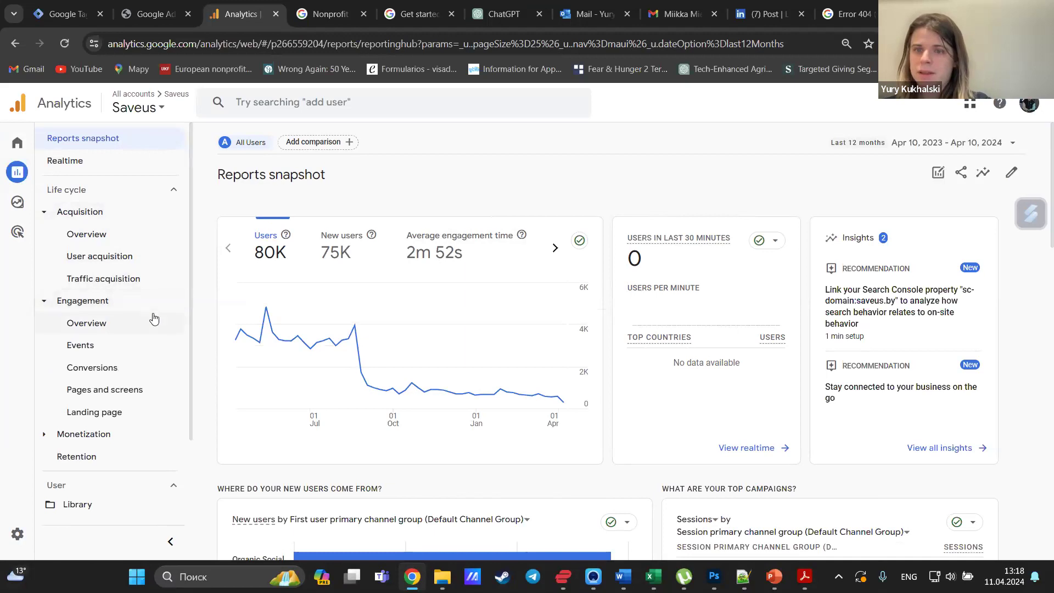
Expand the Monetization report group, and review conversions by primary channel group in the Advertising snapshot.
{"action": "left_click", "coordinate": [88, 402]}
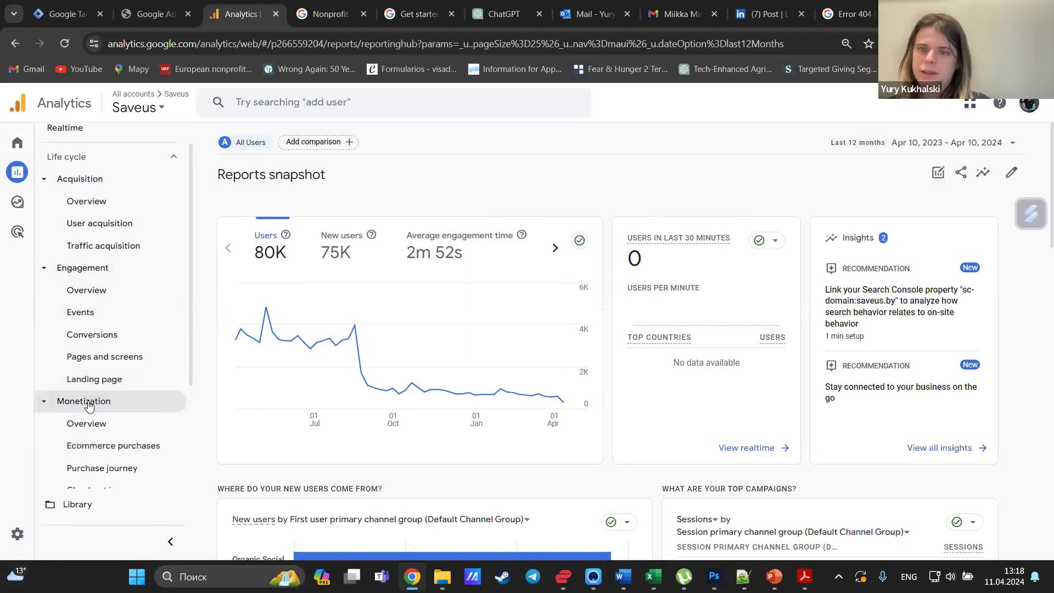
{"action": "scroll", "coordinate": [88, 405], "scroll_direction": "down", "scroll_amount": 2}
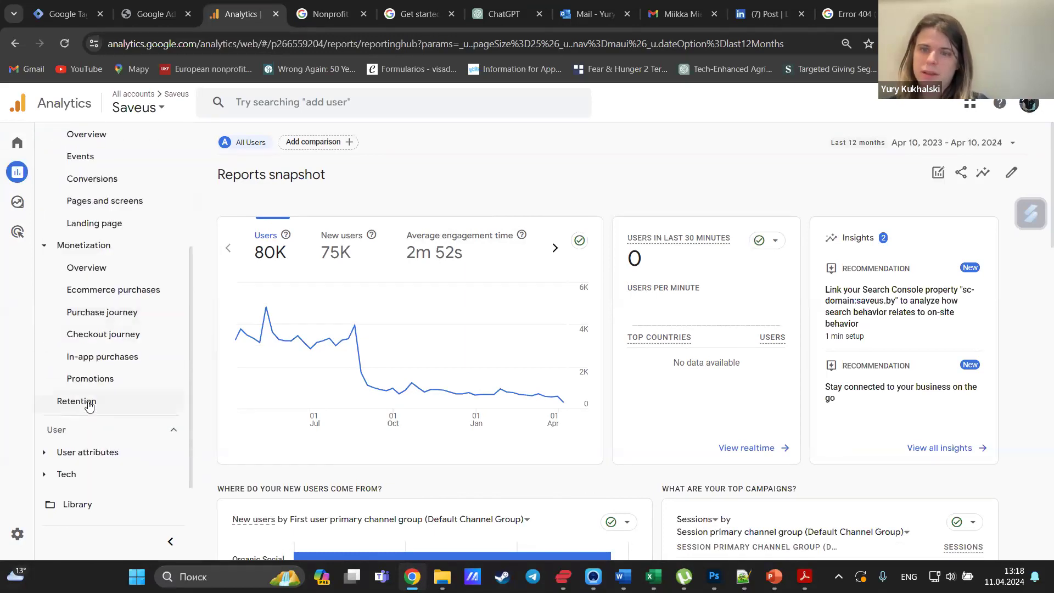
{"action": "mouse_move", "coordinate": [99, 218]}
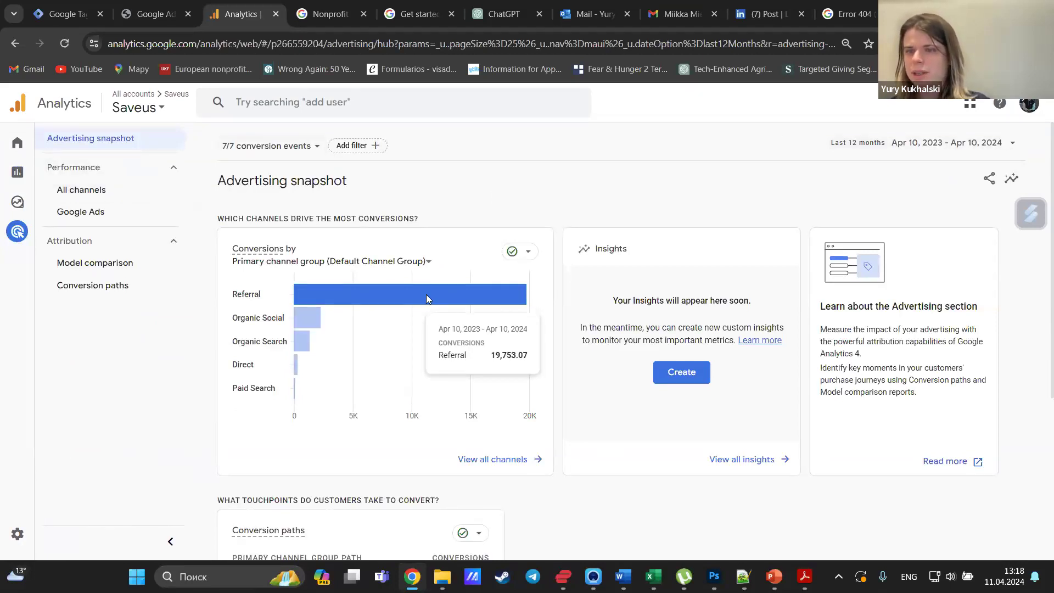
{"action": "mouse_move", "coordinate": [343, 323]}
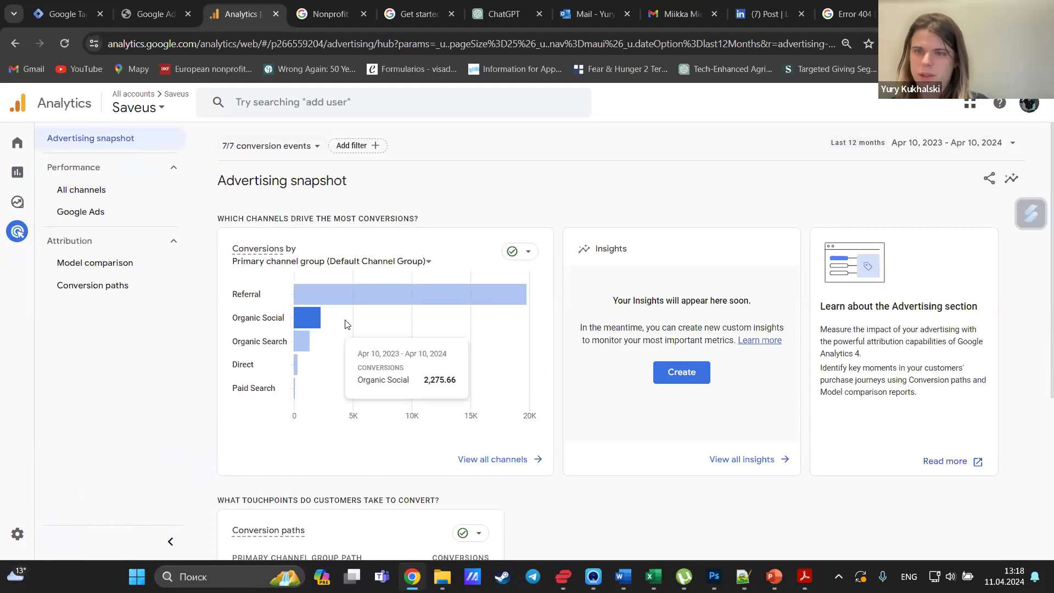
Open the Google Ads campaigns performance report and set its date range to Apr 10, 2022 – Apr 10, 2023.
{"action": "left_click", "coordinate": [122, 212]}
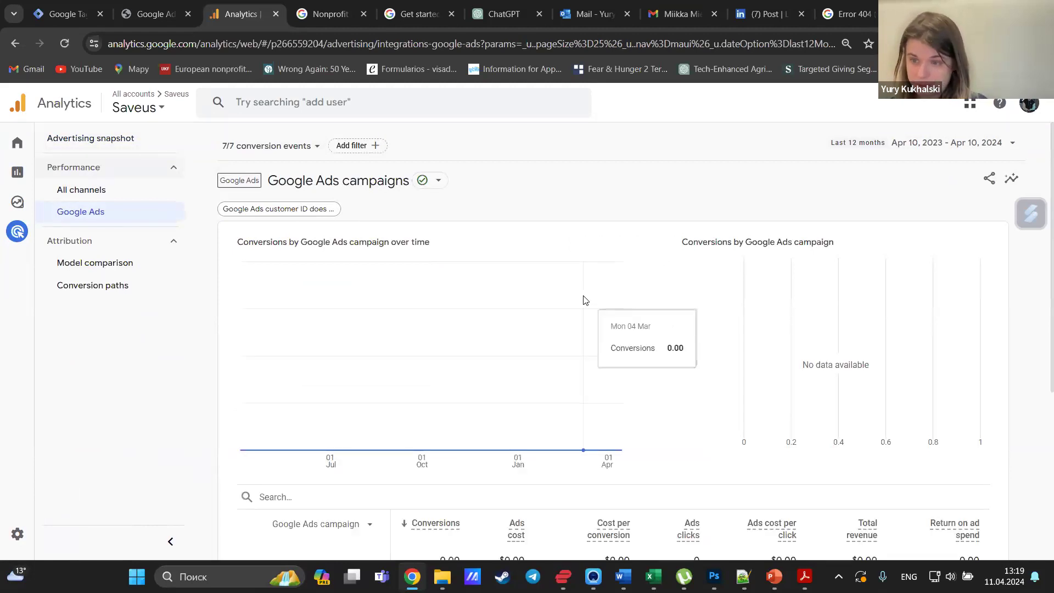
{"action": "scroll", "coordinate": [584, 299], "scroll_direction": "down", "scroll_amount": 4}
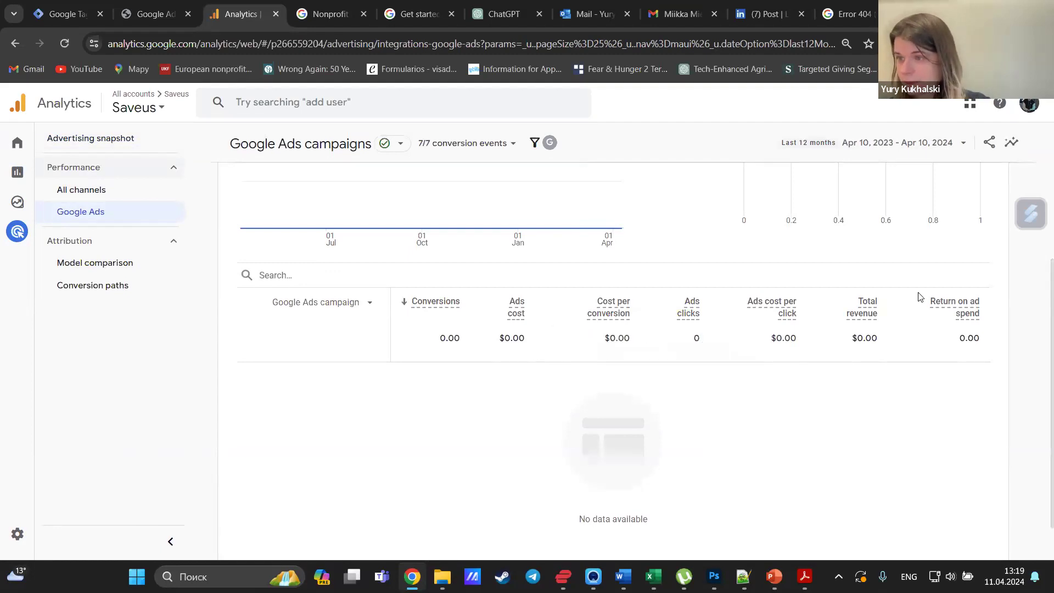
{"action": "left_click", "coordinate": [875, 144]}
{"action": "scroll", "coordinate": [707, 278], "scroll_direction": "up", "scroll_amount": 2}
{"action": "scroll", "coordinate": [708, 277], "scroll_direction": "up", "scroll_amount": 5}
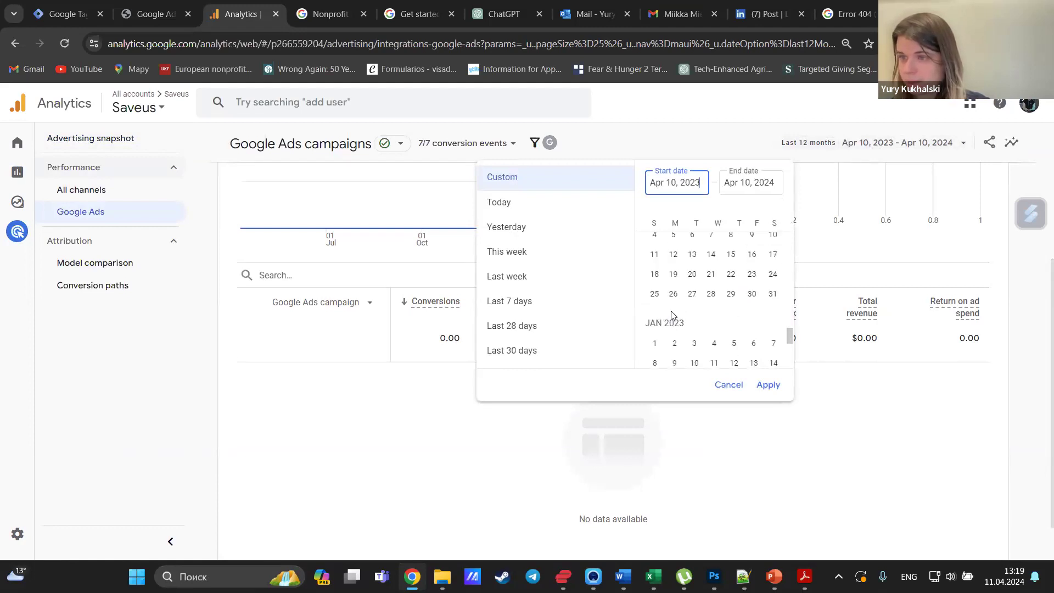
{"action": "key", "text": "BackSpace"}
{"action": "type", "text": "2"}
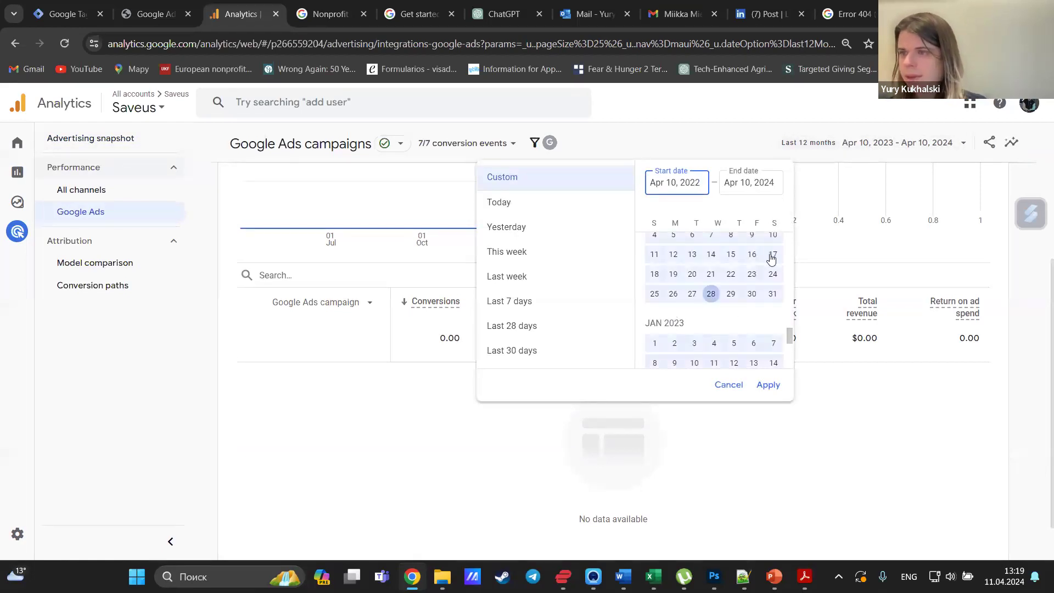
{"action": "left_click", "coordinate": [770, 182]}
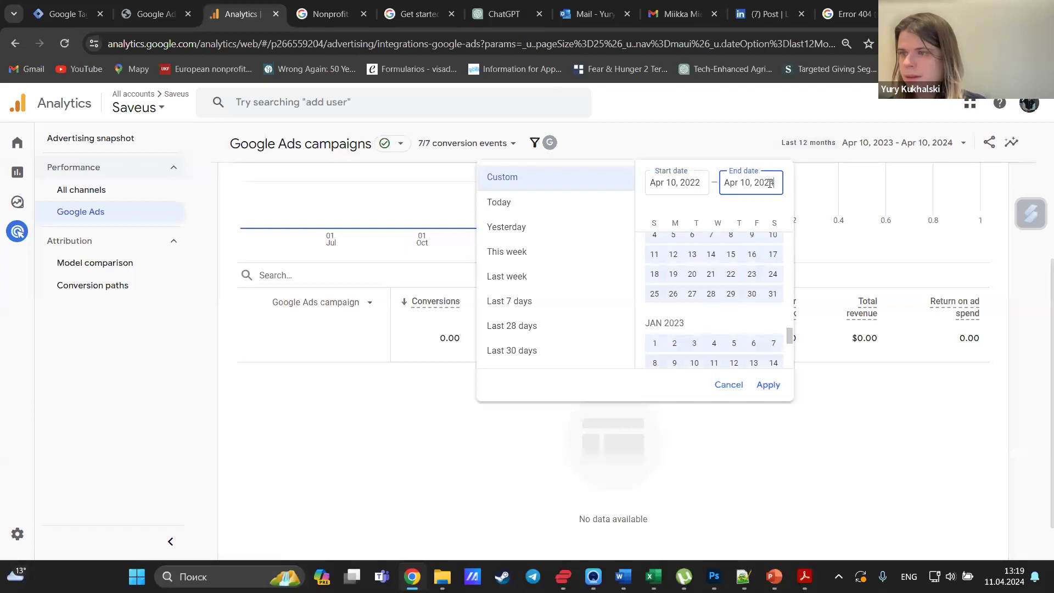
{"action": "left_click", "coordinate": [768, 384]}
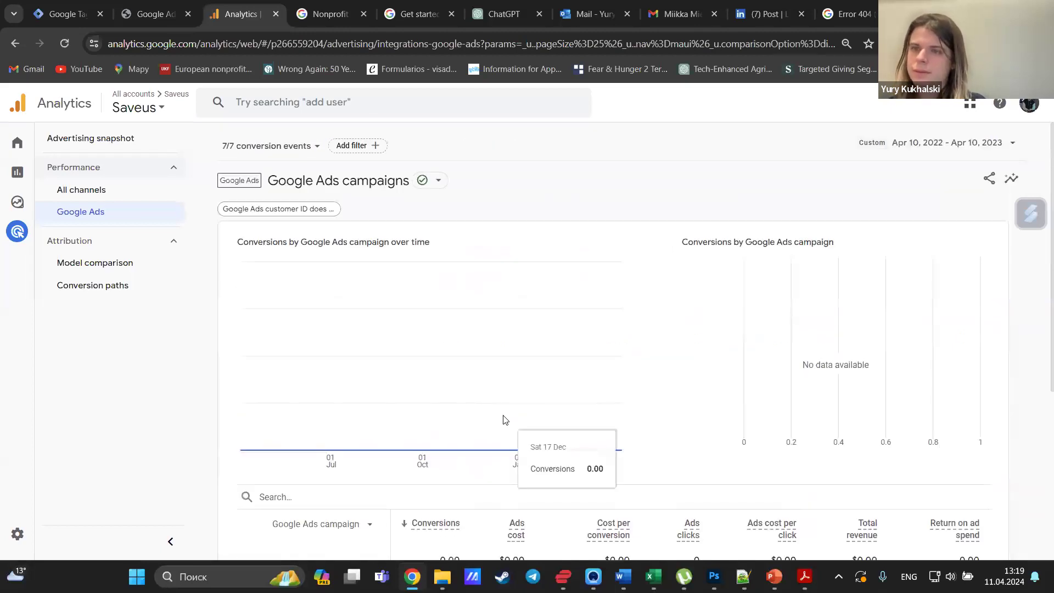
{"action": "scroll", "coordinate": [505, 420], "scroll_direction": "down", "scroll_amount": 3}
{"action": "scroll", "coordinate": [505, 419], "scroll_direction": "up", "scroll_amount": 3}
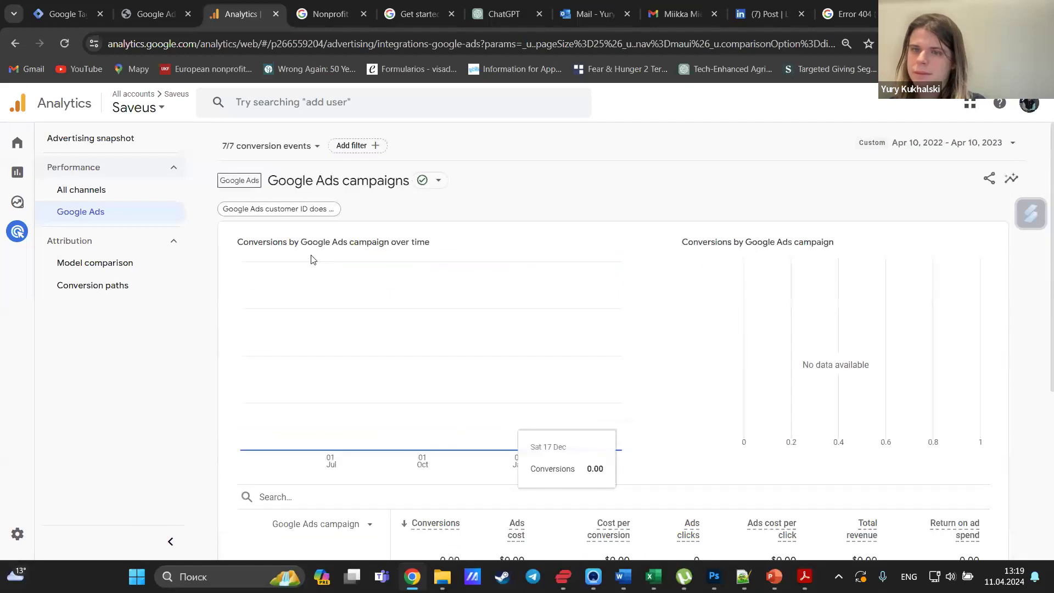
Review conversions by primary channel group in the All channels performance report.
{"action": "left_click", "coordinate": [120, 196]}
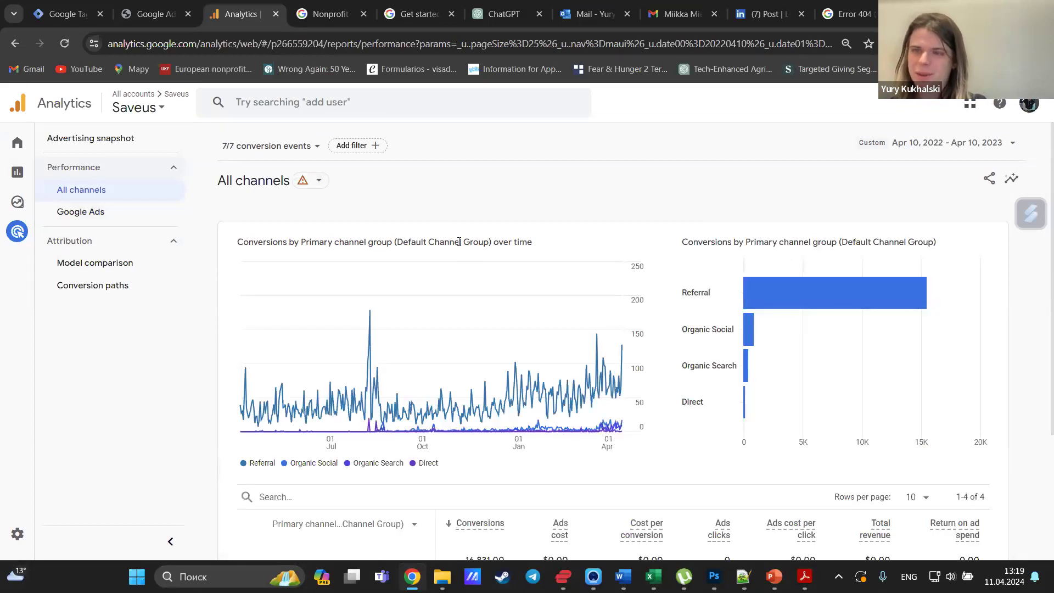
{"action": "scroll", "coordinate": [460, 247], "scroll_direction": "down", "scroll_amount": 1}
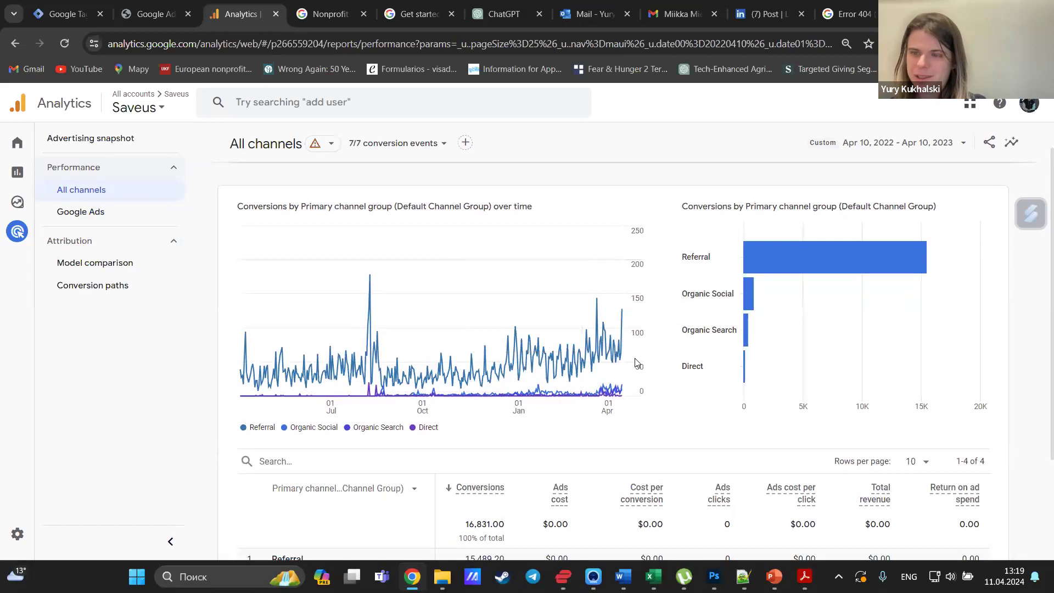
{"action": "scroll", "coordinate": [637, 363], "scroll_direction": "down", "scroll_amount": 3}
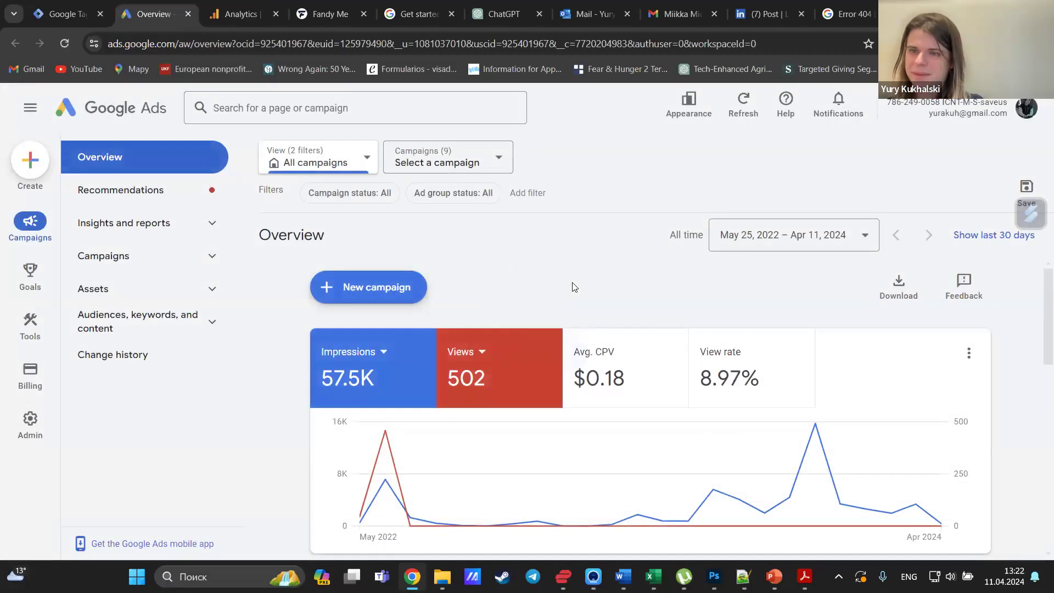
Switch to Google Ads and review the account overview, including the performance chart, recommendations, demographics and top searches.
{"action": "scroll", "coordinate": [573, 286], "scroll_direction": "down", "scroll_amount": 1}
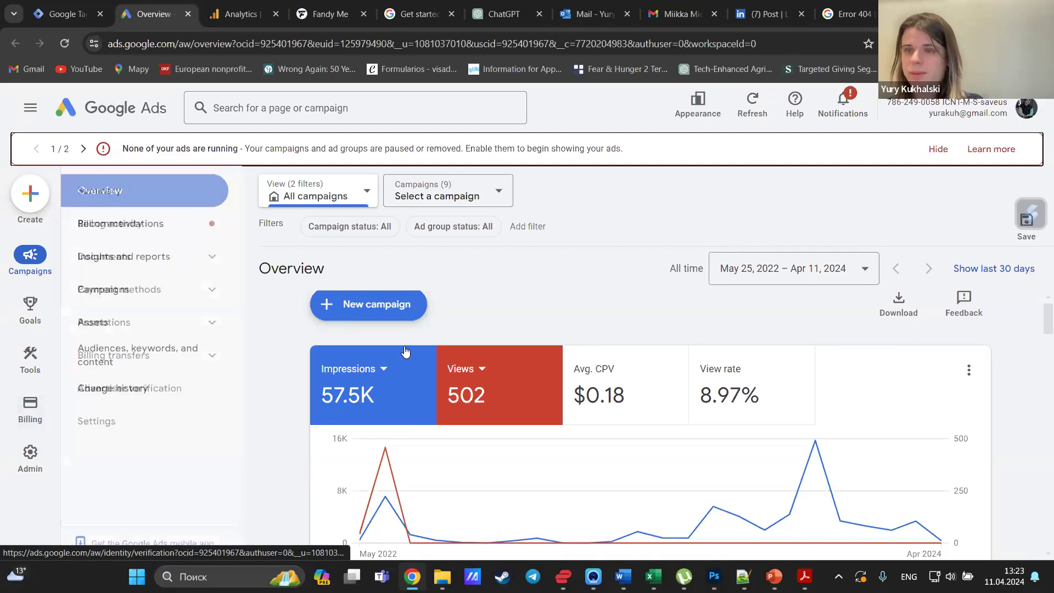
{"action": "scroll", "coordinate": [405, 351], "scroll_direction": "down", "scroll_amount": 3}
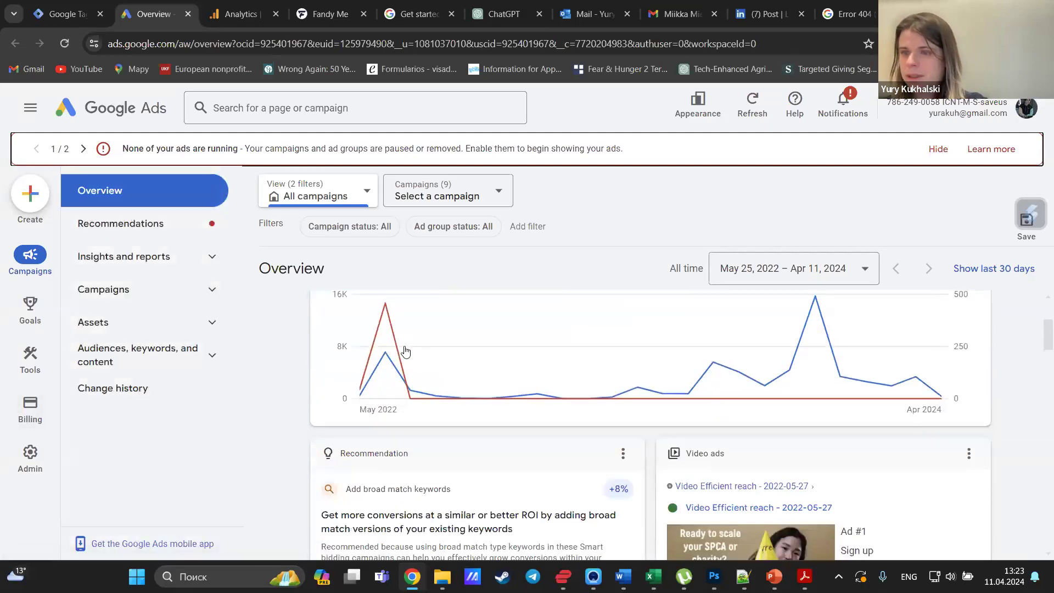
{"action": "scroll", "coordinate": [405, 351], "scroll_direction": "down", "scroll_amount": 1}
{"action": "scroll", "coordinate": [405, 351], "scroll_direction": "down", "scroll_amount": 2}
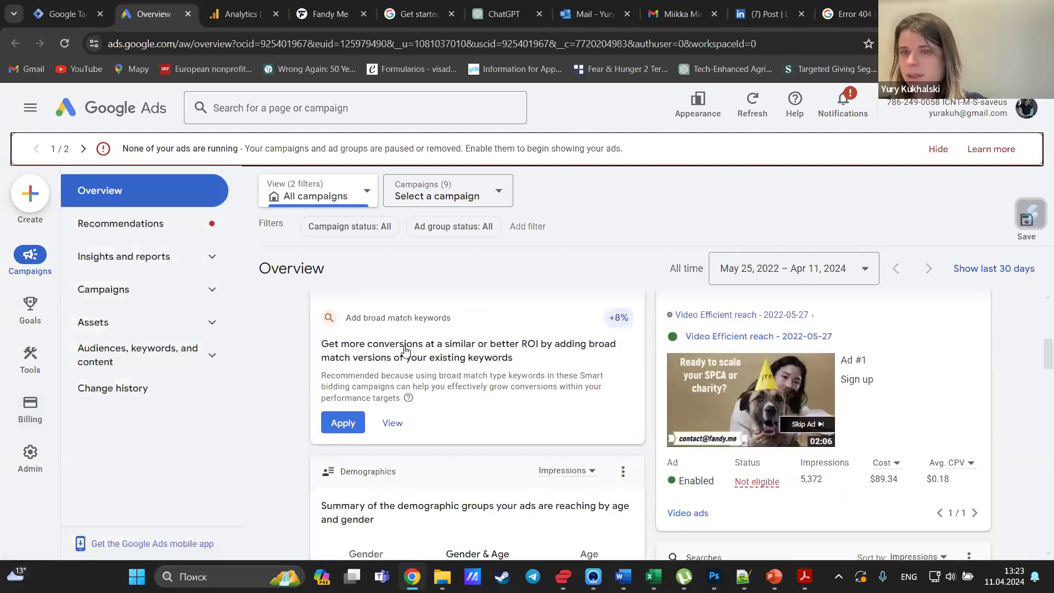
{"action": "scroll", "coordinate": [405, 351], "scroll_direction": "down", "scroll_amount": 2}
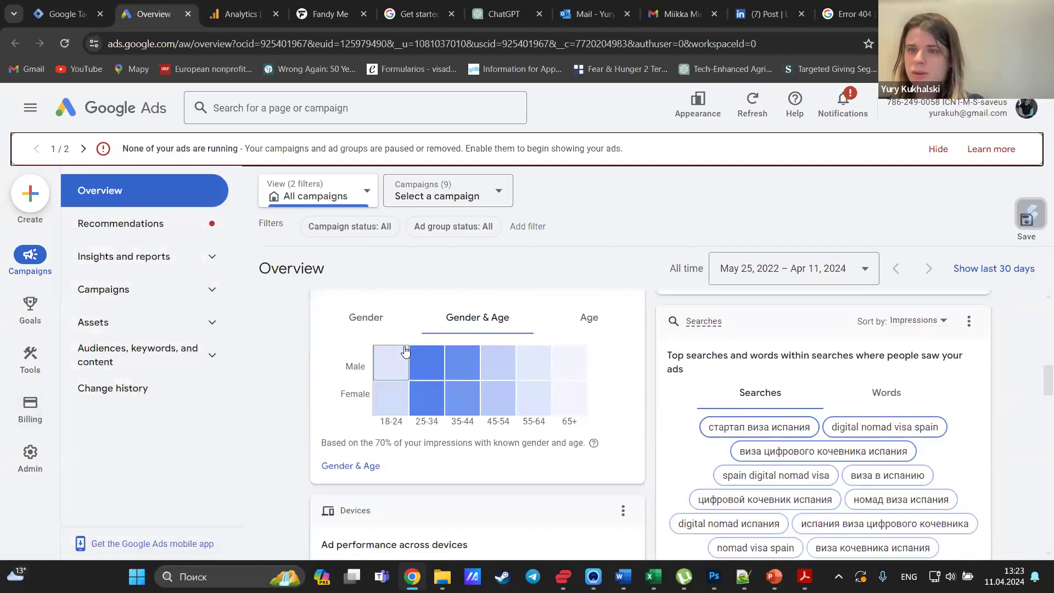
{"action": "scroll", "coordinate": [35, 206], "scroll_direction": "up", "scroll_amount": 4}
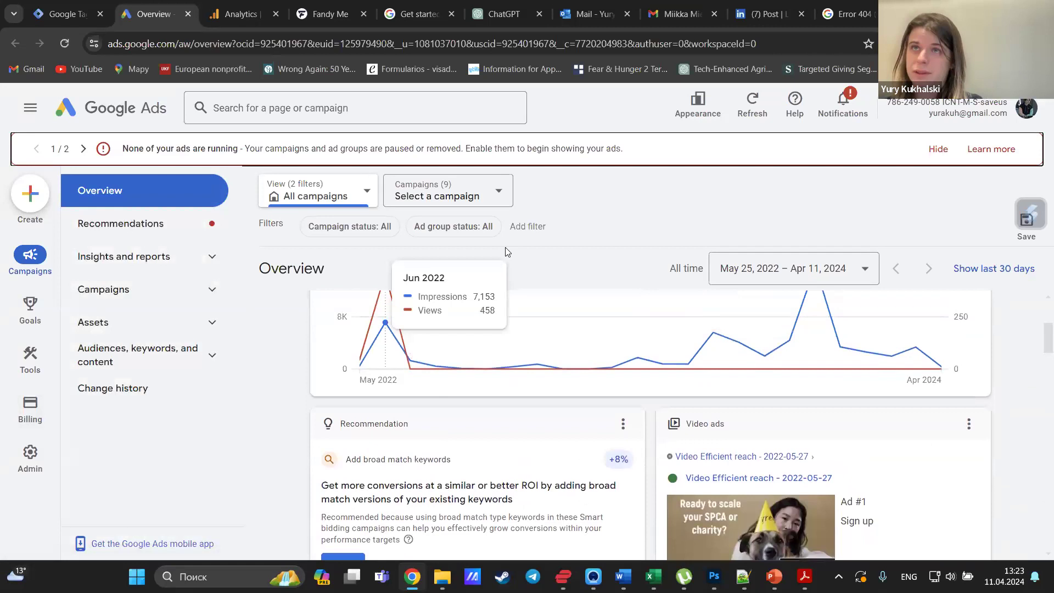
{"action": "scroll", "coordinate": [507, 251], "scroll_direction": "up", "scroll_amount": 4}
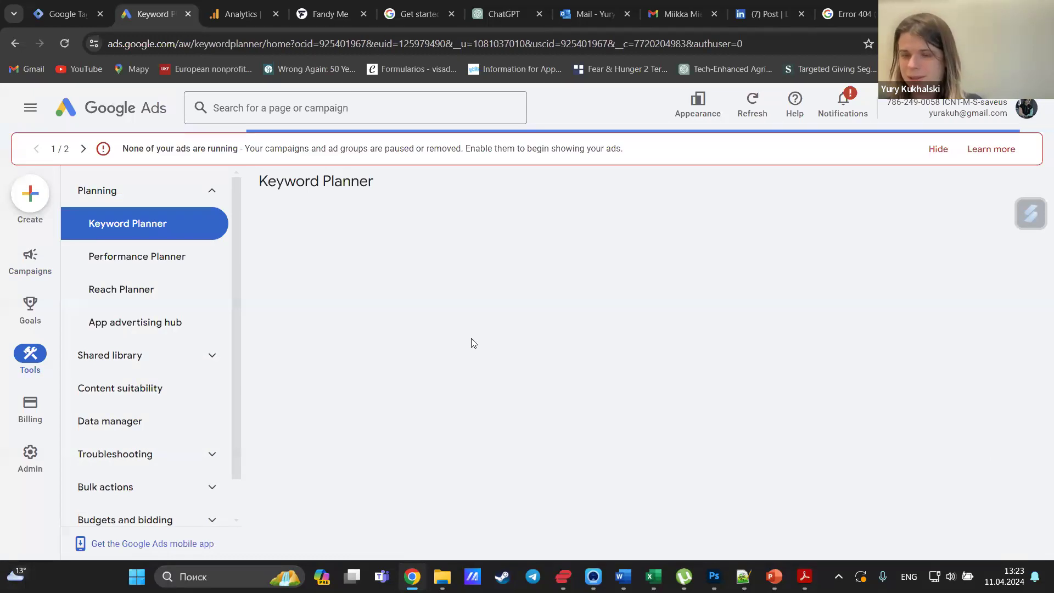
Switch to ChatGPT and submit "i want to create google ads campaign promoting my pet shelter in warsaw, give me some keywords".
{"action": "key", "text": "ctrl+6"}
{"action": "type", "text": "i"}
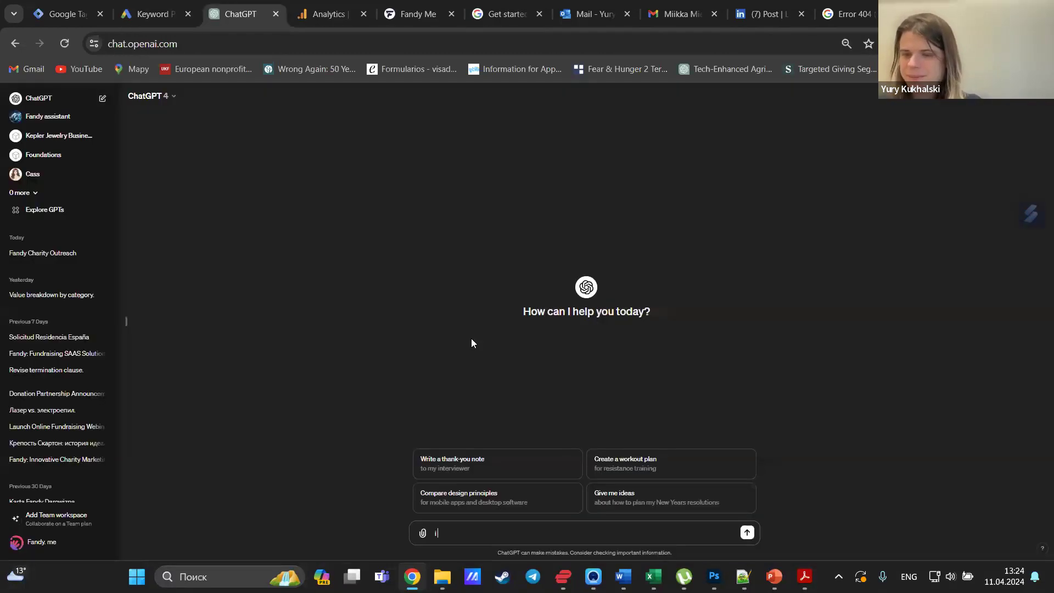
{"action": "type", "text": " want to create goog"}
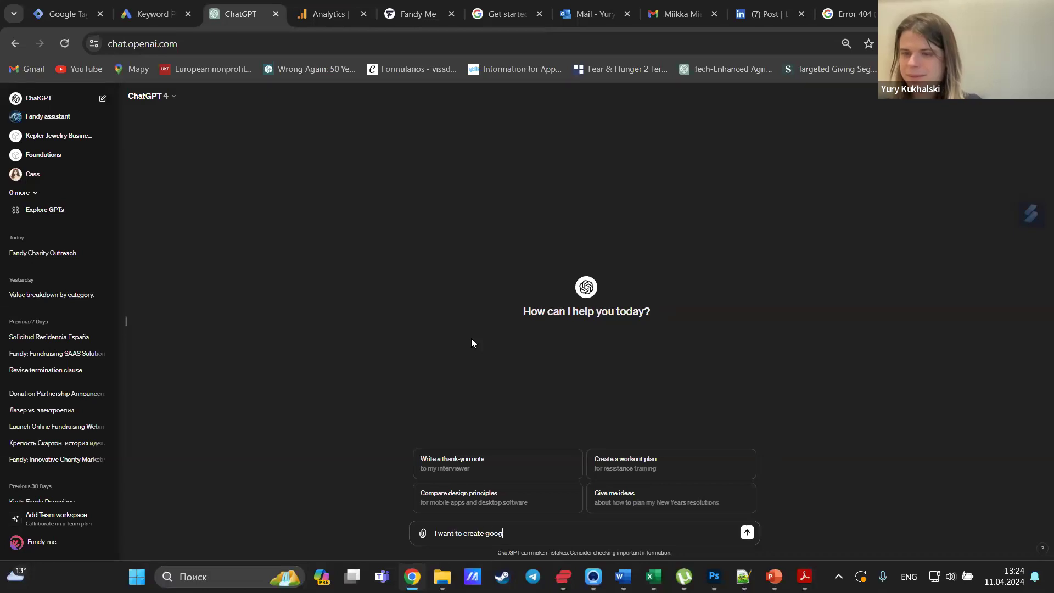
{"action": "type", "text": "le ads ca"}
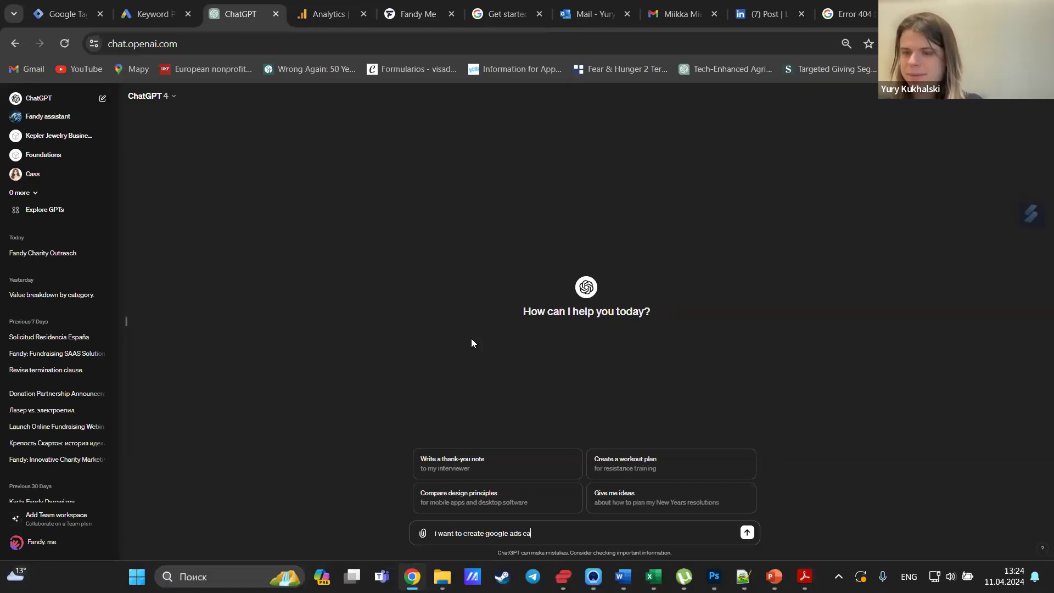
{"action": "type", "text": "mpaign promoting "}
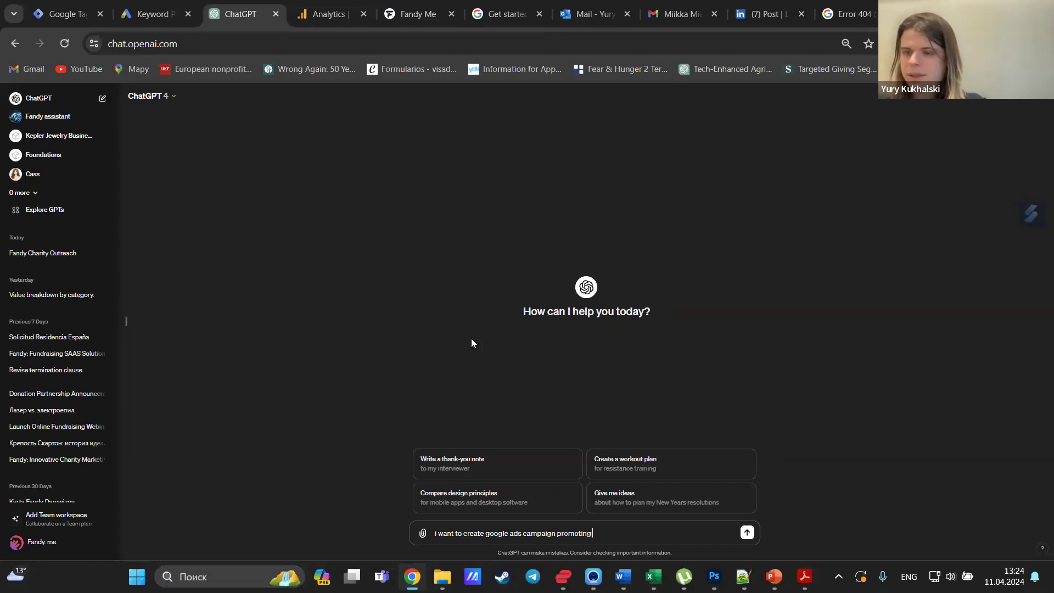
{"action": "type", "text": "my pet "}
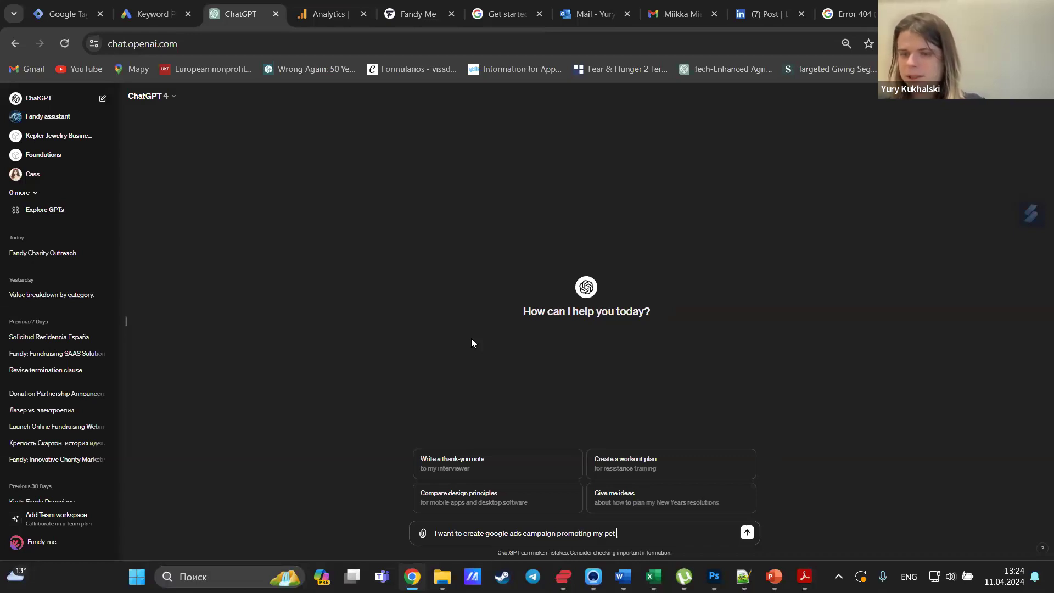
{"action": "type", "text": "shelter in war"}
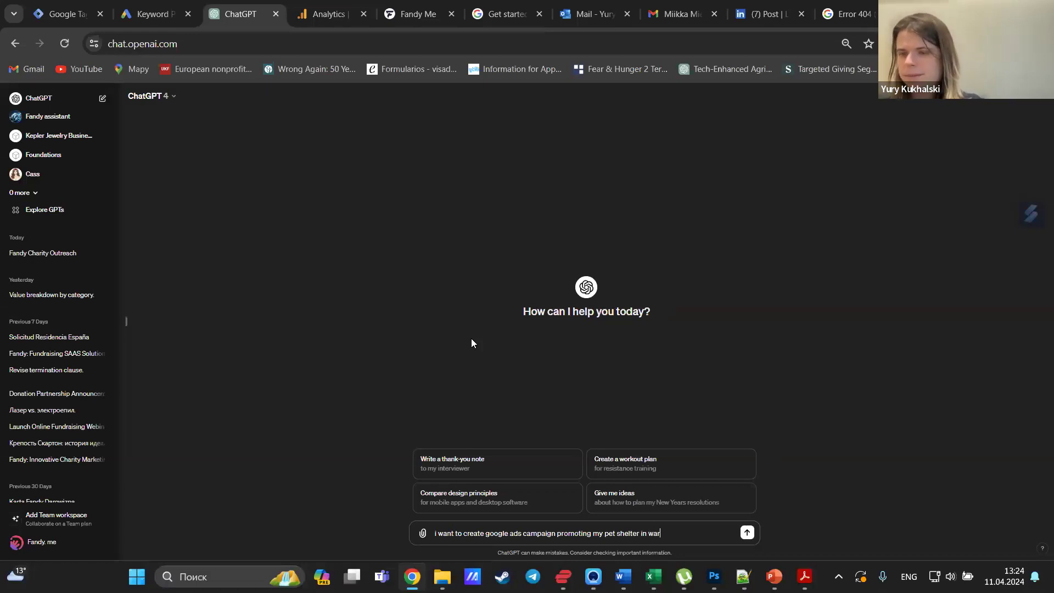
{"action": "type", "text": "saw, give me some keywords"}
{"action": "key", "text": "Return"}
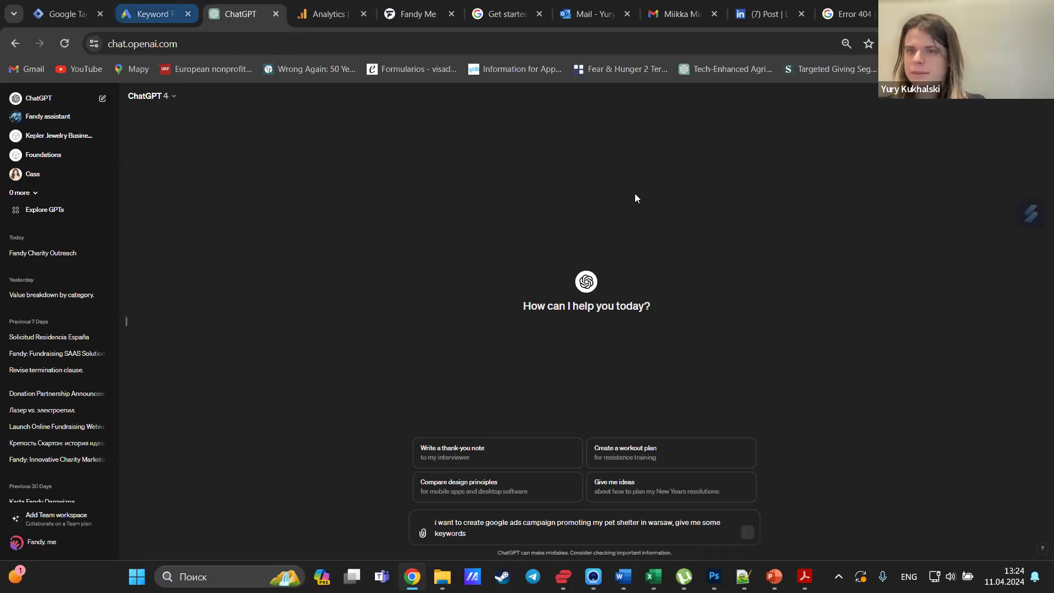
Switch back to Google Ads and start Discover new keywords in Keyword Planner.
{"action": "key", "text": "ctrl+shift+Tab"}
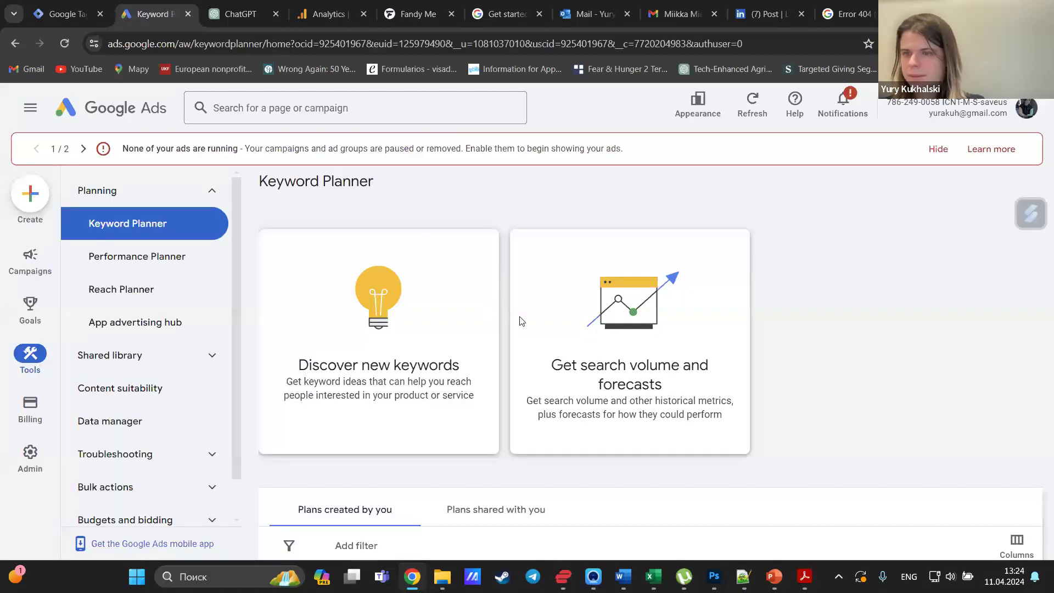
{"action": "scroll", "coordinate": [517, 322], "scroll_direction": "down", "scroll_amount": 4}
{"action": "scroll", "coordinate": [535, 269], "scroll_direction": "up", "scroll_amount": 4}
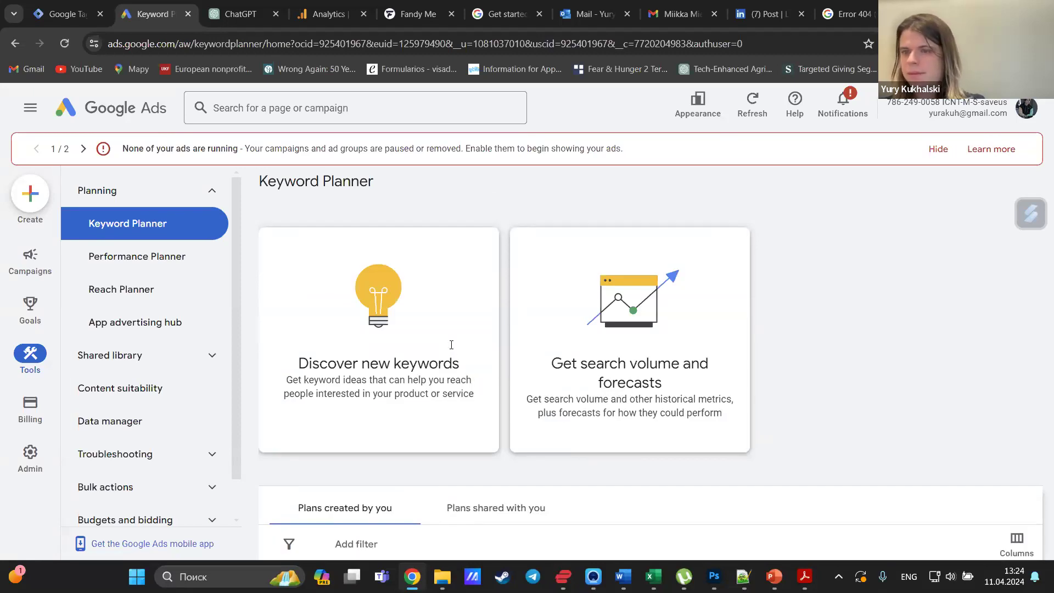
{"action": "left_click", "coordinate": [451, 344]}
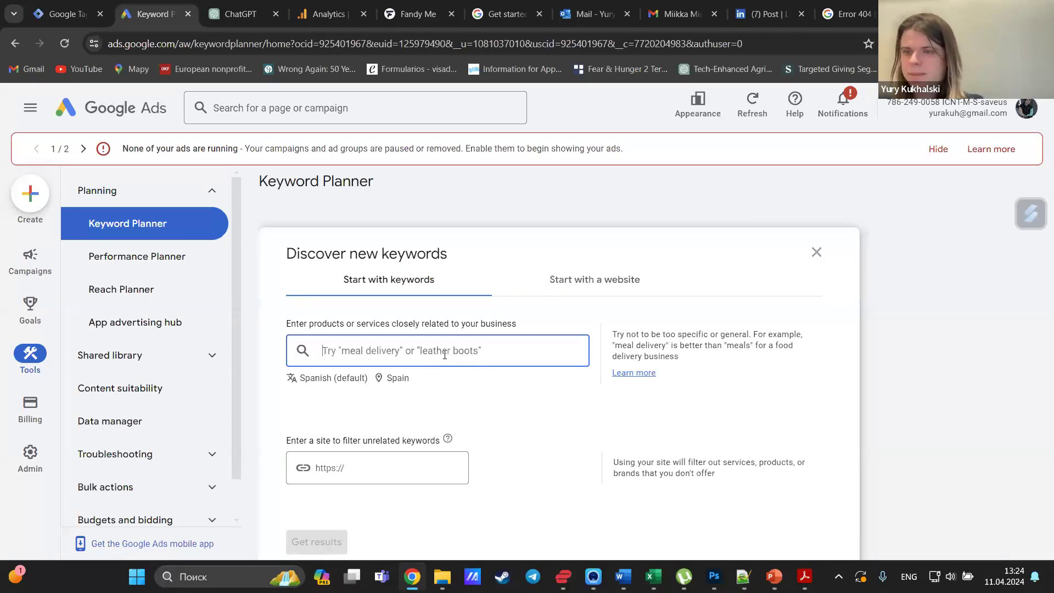
Add Poland to the targeted locations for the keyword search and save the location settings.
{"action": "left_click", "coordinate": [399, 377]}
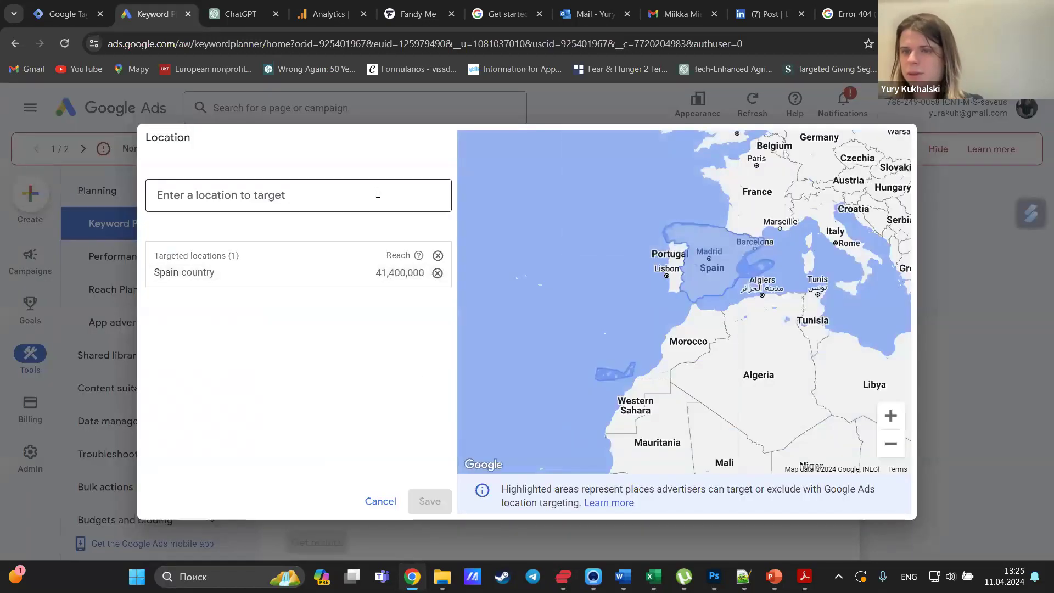
{"action": "type", "text": "po"}
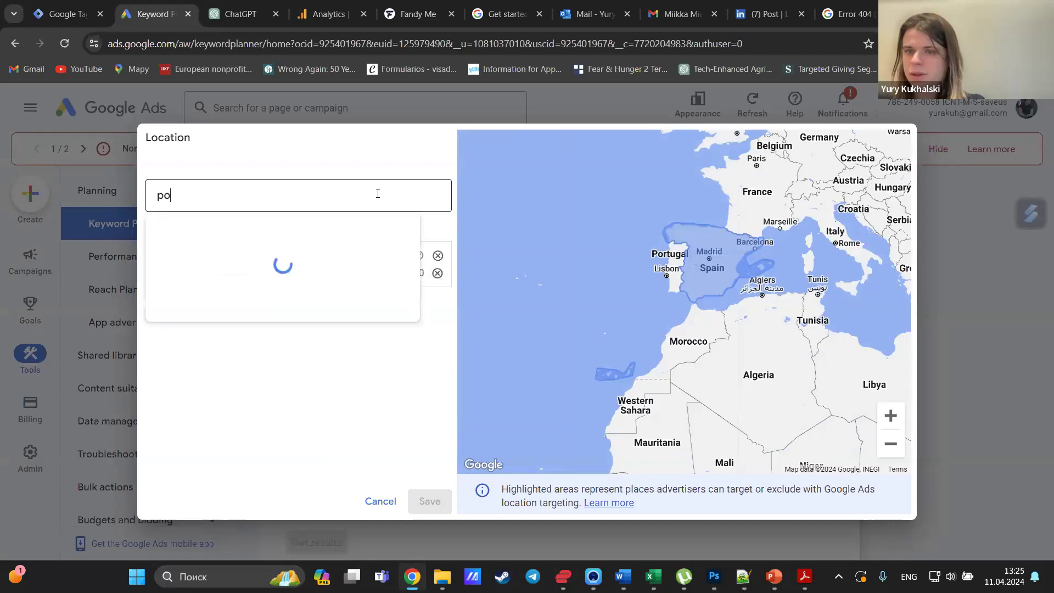
{"action": "type", "text": "l"}
{"action": "left_click", "coordinate": [530, 239]}
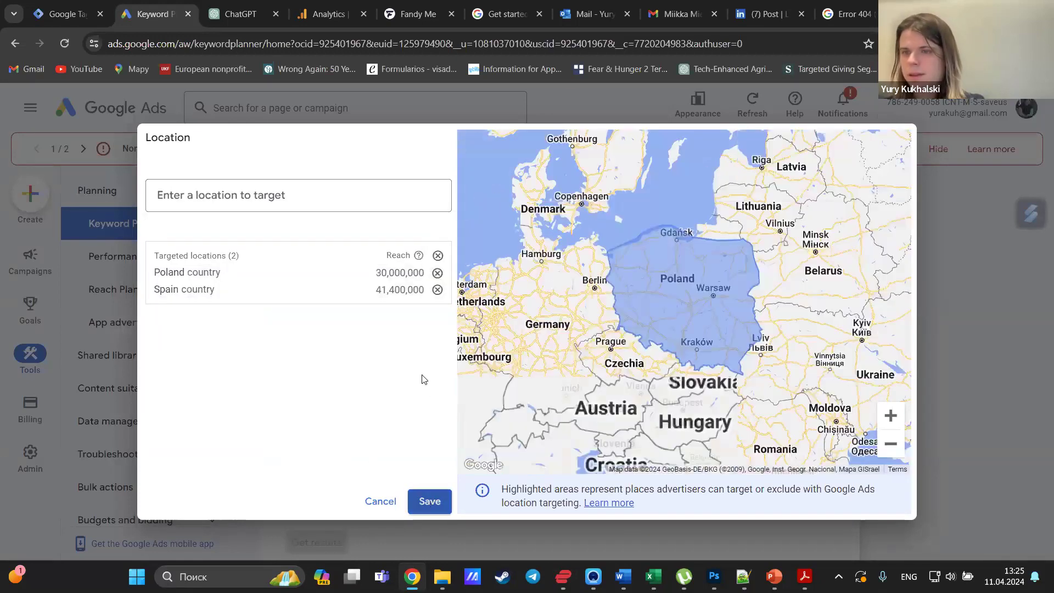
{"action": "key", "text": "Return"}
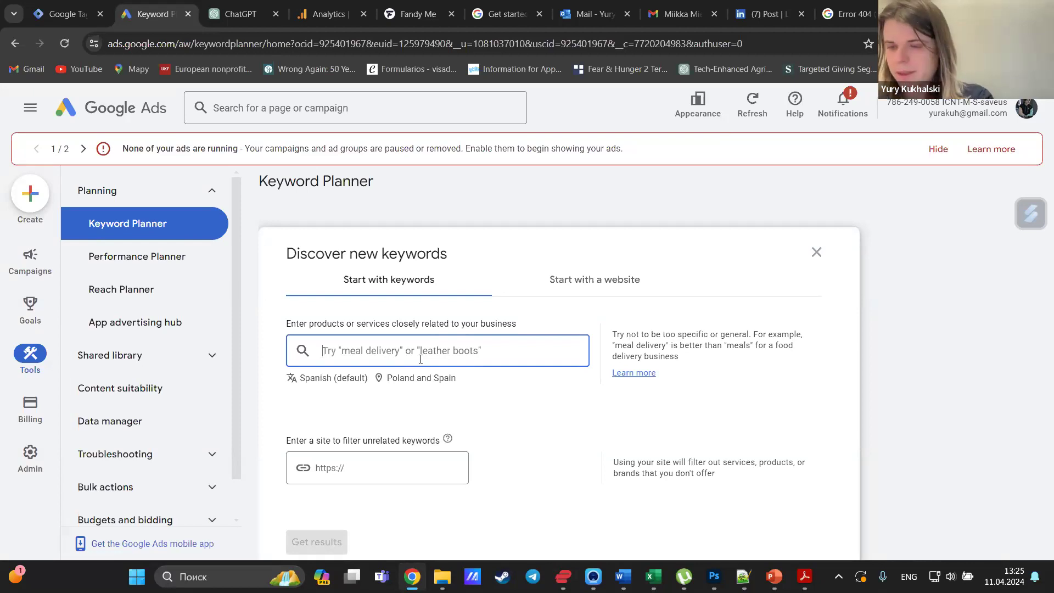
Get keyword ideas for "pet shelter".
{"action": "type", "text": "pet shelter"}
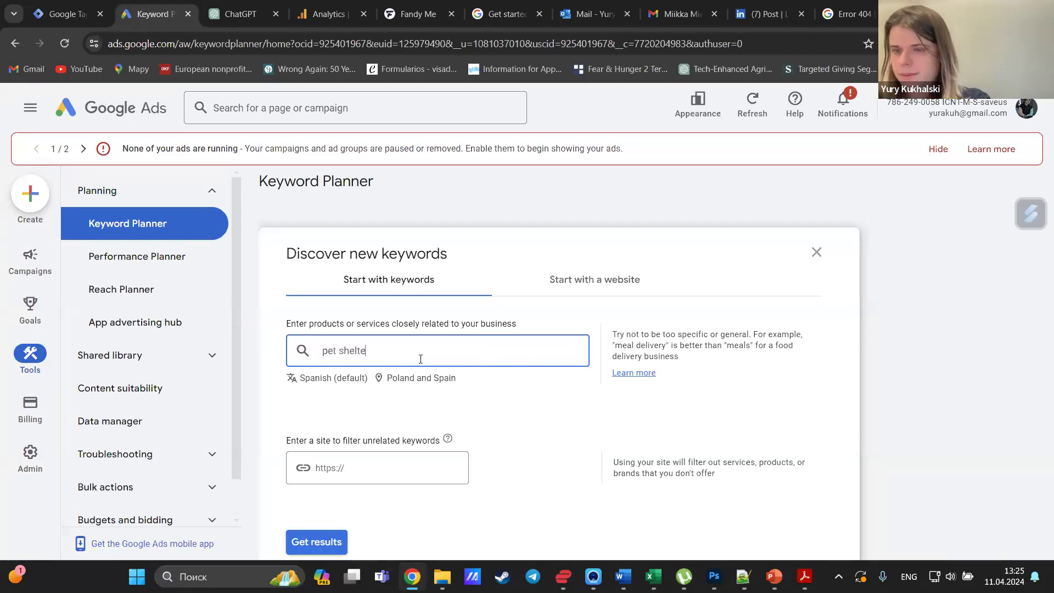
{"action": "left_click", "coordinate": [326, 544]}
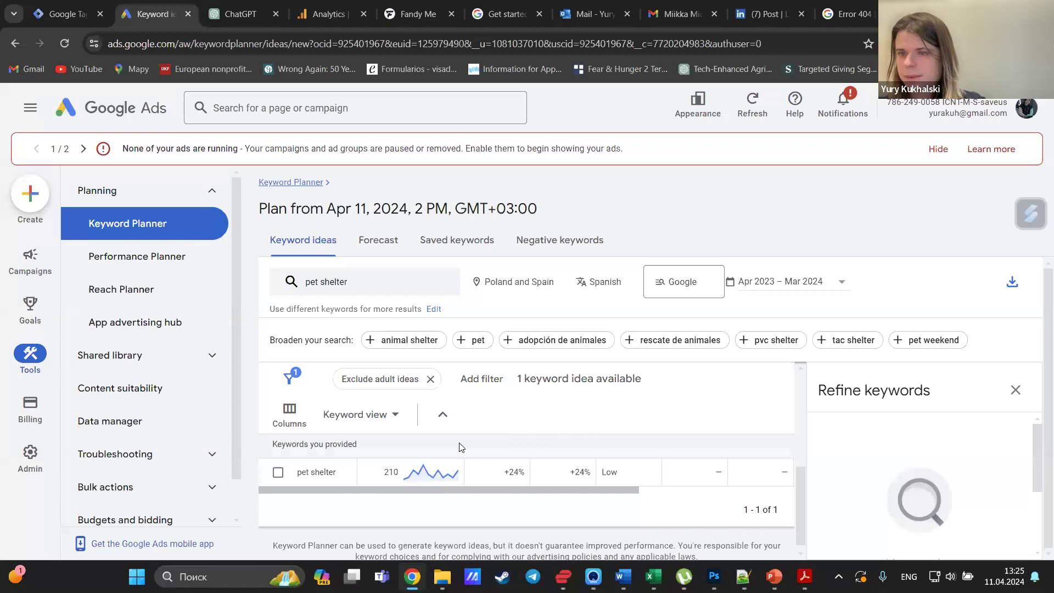
{"action": "scroll", "coordinate": [511, 444], "scroll_direction": "up", "scroll_amount": 3}
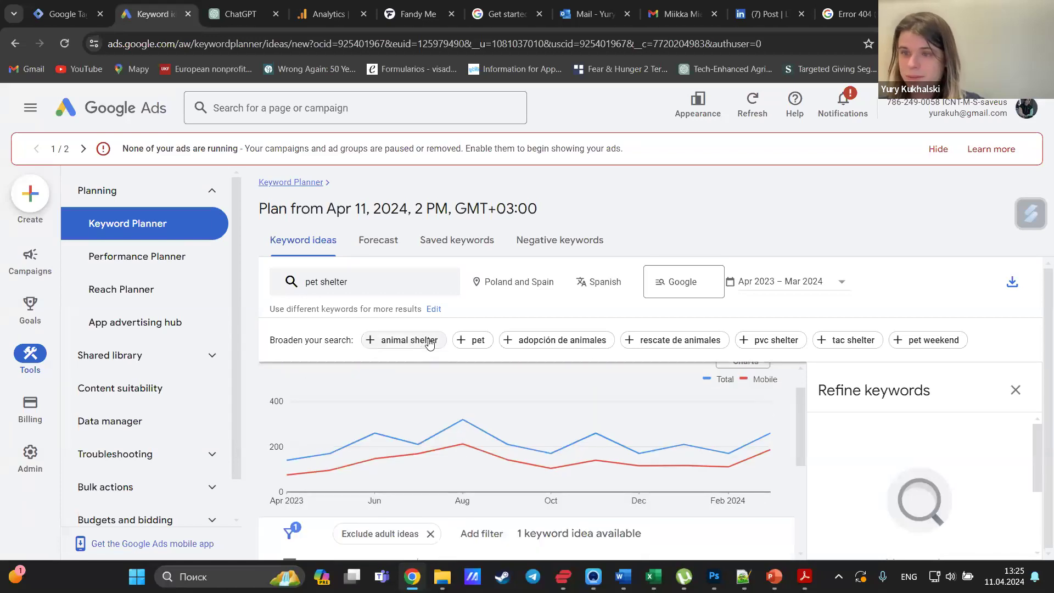
Change the language of the keyword ideas to English.
{"action": "left_click", "coordinate": [594, 282]}
{"action": "type", "text": "e"}
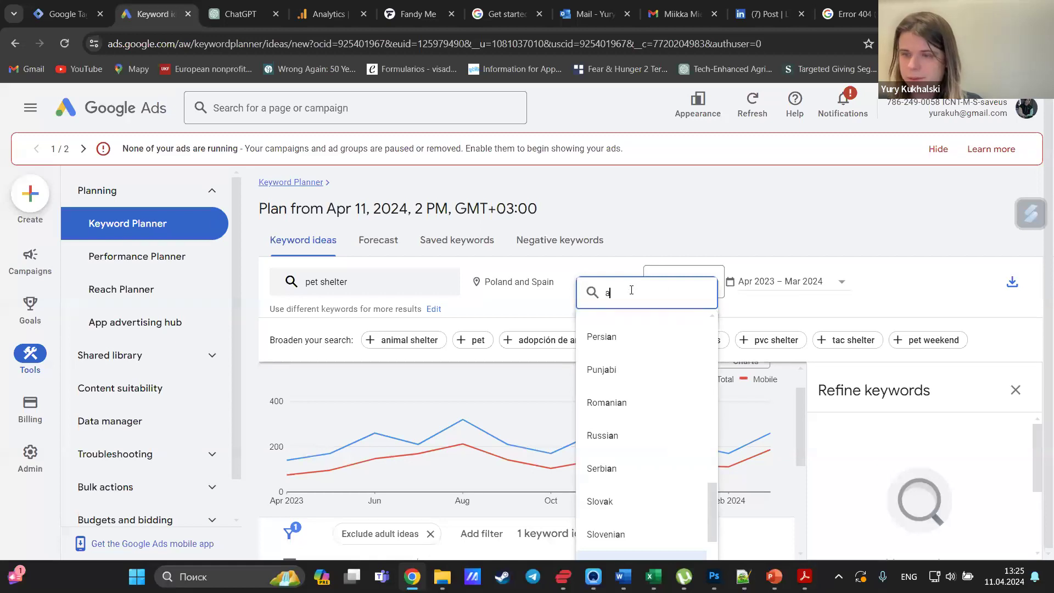
{"action": "key", "text": "BackSpace"}
{"action": "type", "text": "en"}
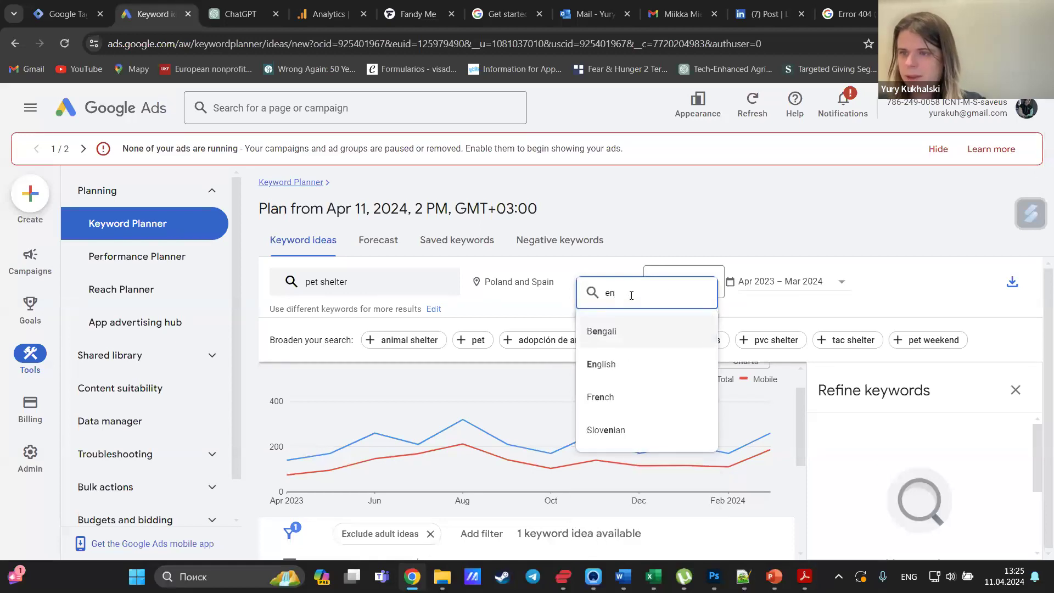
{"action": "left_click", "coordinate": [615, 364]}
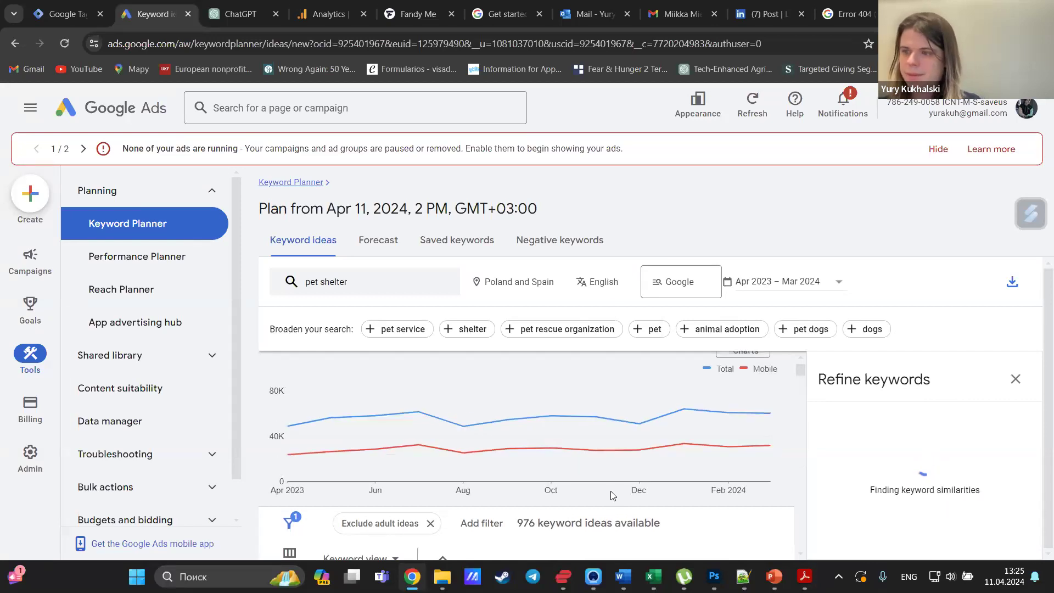
Select the eleven consecutive keyword ideas below "spca", including adopt a dog, adopt a pet and animal shelter, and copy them to the clipboard.
{"action": "scroll", "coordinate": [613, 496], "scroll_direction": "down", "scroll_amount": 3}
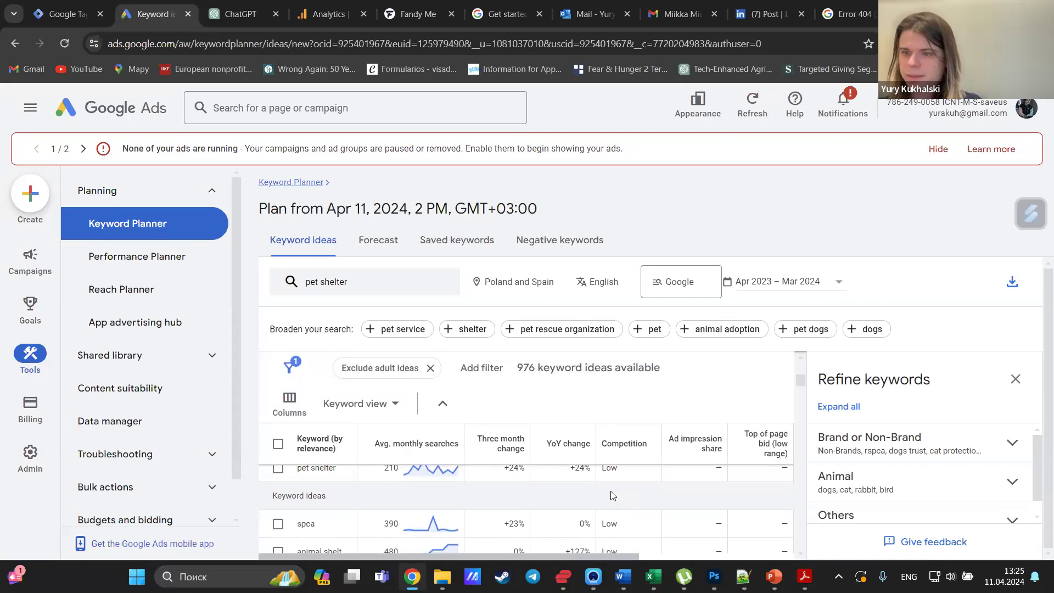
{"action": "scroll", "coordinate": [587, 455], "scroll_direction": "down", "scroll_amount": 3}
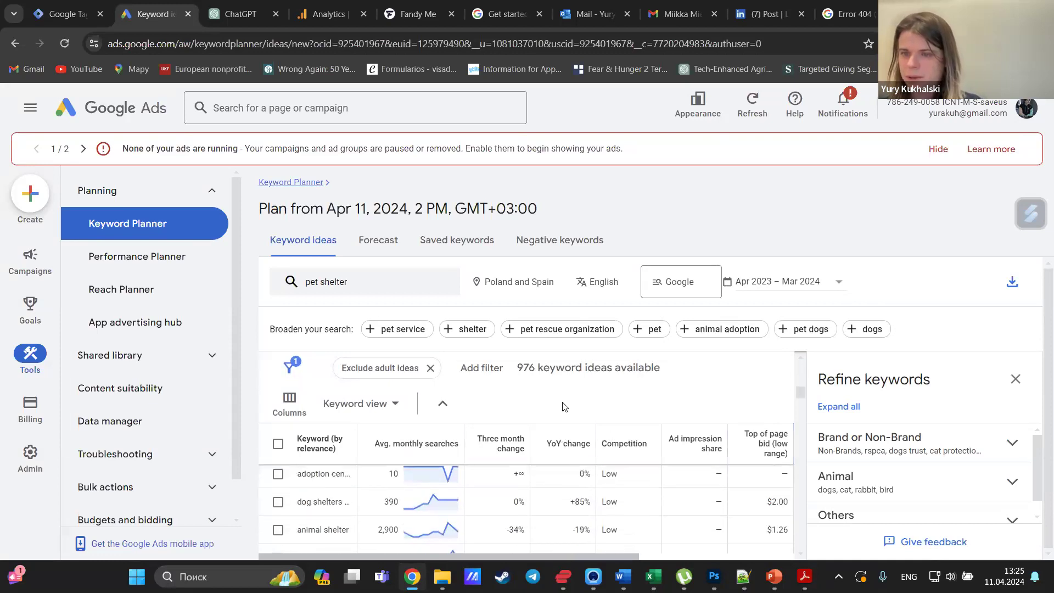
{"action": "scroll", "coordinate": [563, 407], "scroll_direction": "up", "scroll_amount": 3}
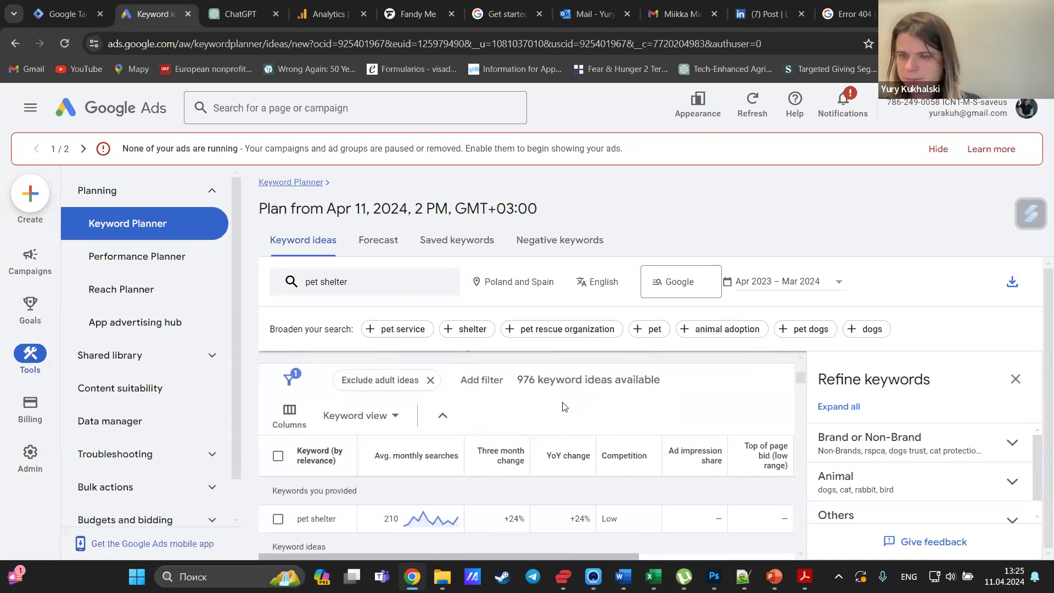
{"action": "scroll", "coordinate": [564, 406], "scroll_direction": "down", "scroll_amount": 3}
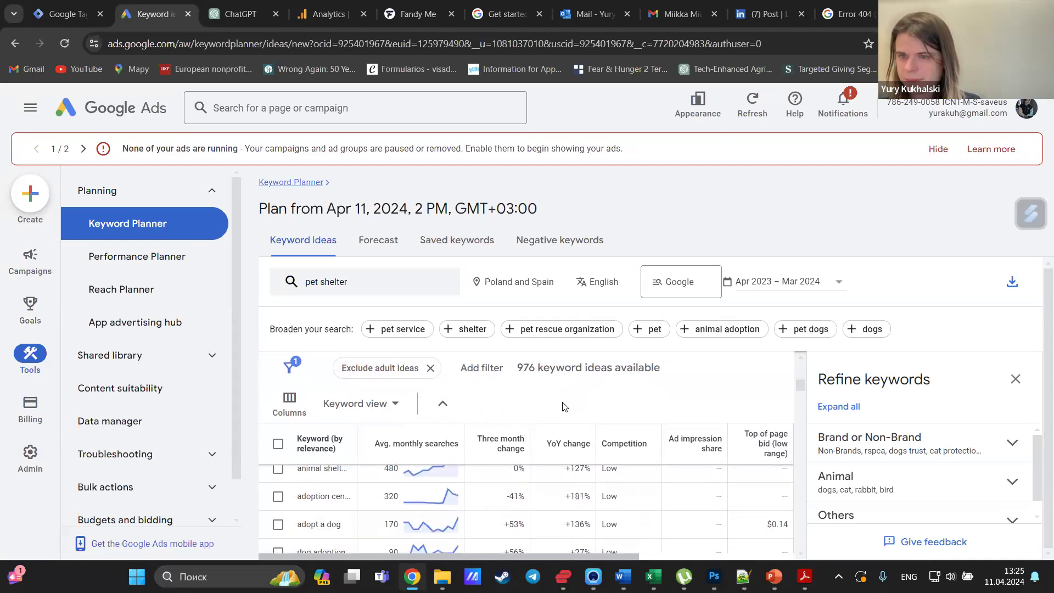
{"action": "left_click", "coordinate": [278, 469]}
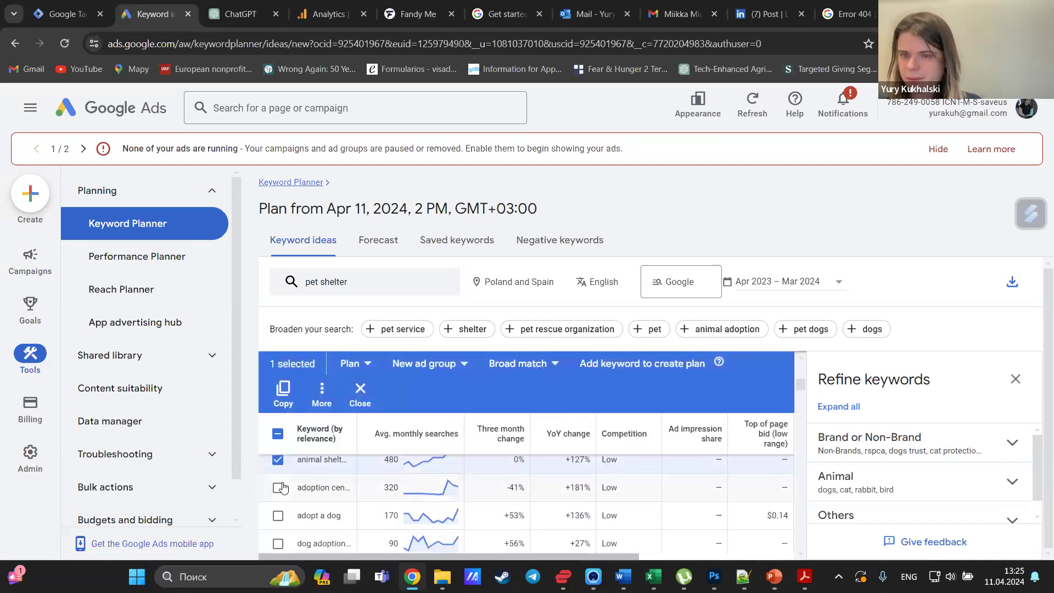
{"action": "left_click", "coordinate": [280, 487]}
{"action": "left_click", "coordinate": [278, 517]}
{"action": "left_click", "coordinate": [278, 543]}
{"action": "scroll", "coordinate": [279, 525], "scroll_direction": "down", "scroll_amount": 1}
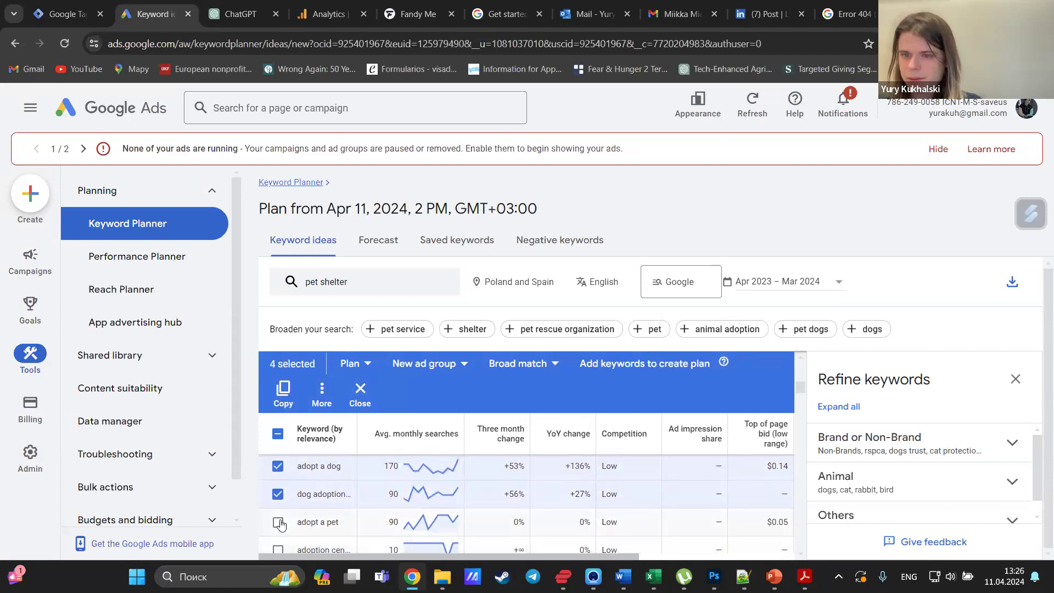
{"action": "left_click", "coordinate": [278, 522]}
{"action": "scroll", "coordinate": [280, 523], "scroll_direction": "down", "scroll_amount": 1}
{"action": "left_click", "coordinate": [278, 506]}
{"action": "left_click", "coordinate": [278, 532]}
{"action": "scroll", "coordinate": [280, 527], "scroll_direction": "down", "scroll_amount": 1}
{"action": "left_click", "coordinate": [279, 508]}
{"action": "left_click", "coordinate": [278, 533]}
{"action": "scroll", "coordinate": [279, 521], "scroll_direction": "down", "scroll_amount": 1}
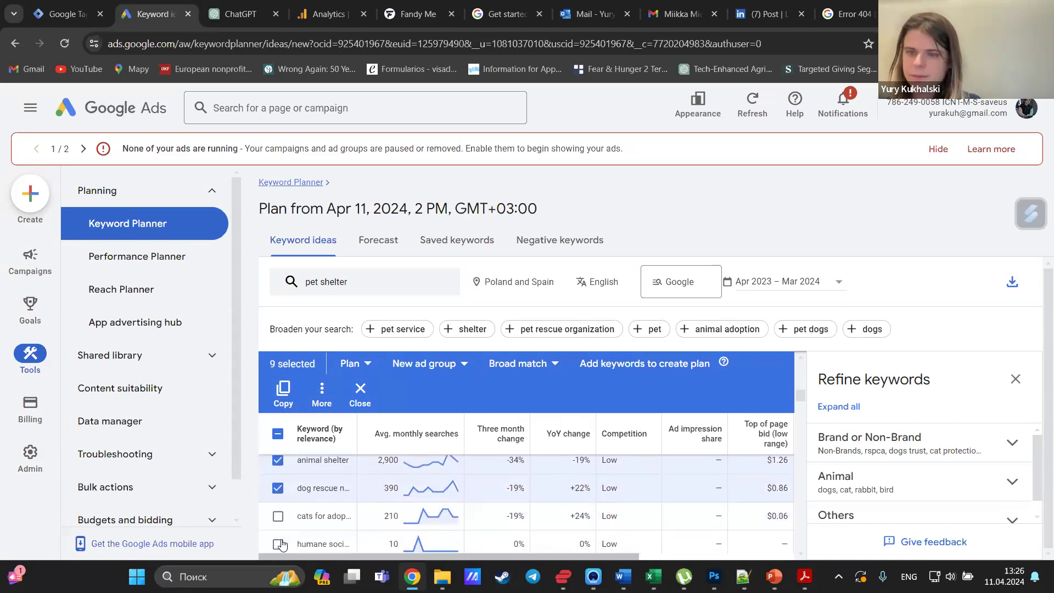
{"action": "left_click", "coordinate": [278, 505]}
{"action": "left_click", "coordinate": [279, 535]}
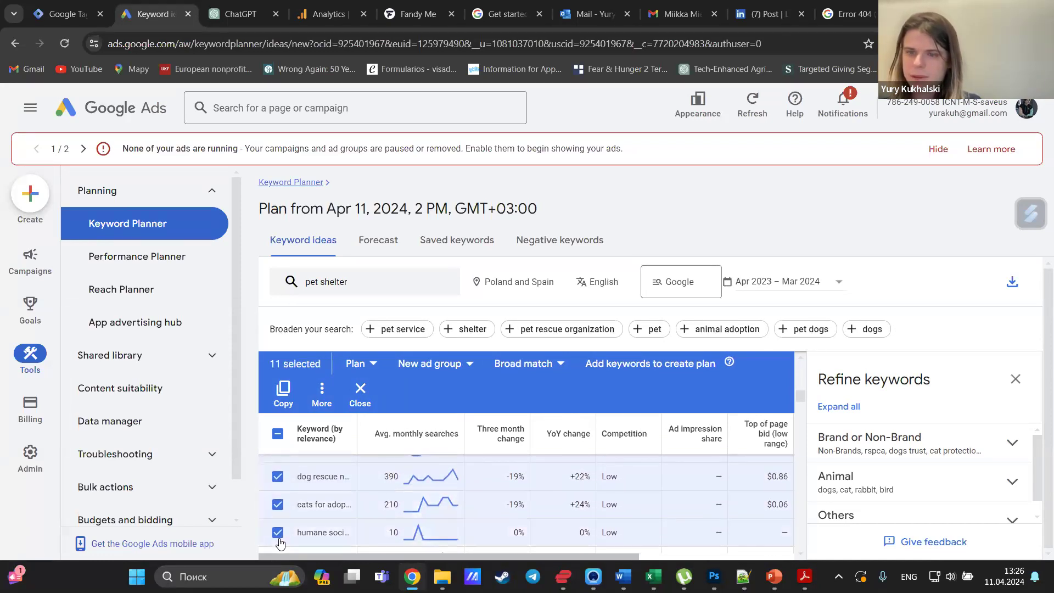
{"action": "left_click", "coordinate": [282, 394]}
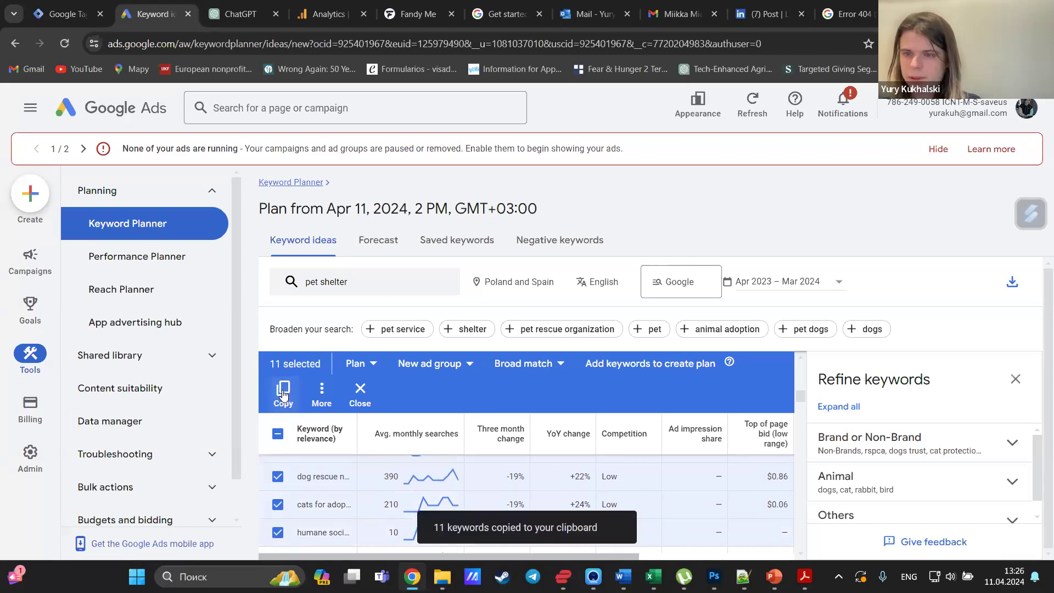
Start a new campaign and choose Website traffic as its objective.
{"action": "scroll", "coordinate": [631, 498], "scroll_direction": "up", "scroll_amount": 2}
{"action": "scroll", "coordinate": [631, 497], "scroll_direction": "up", "scroll_amount": 2}
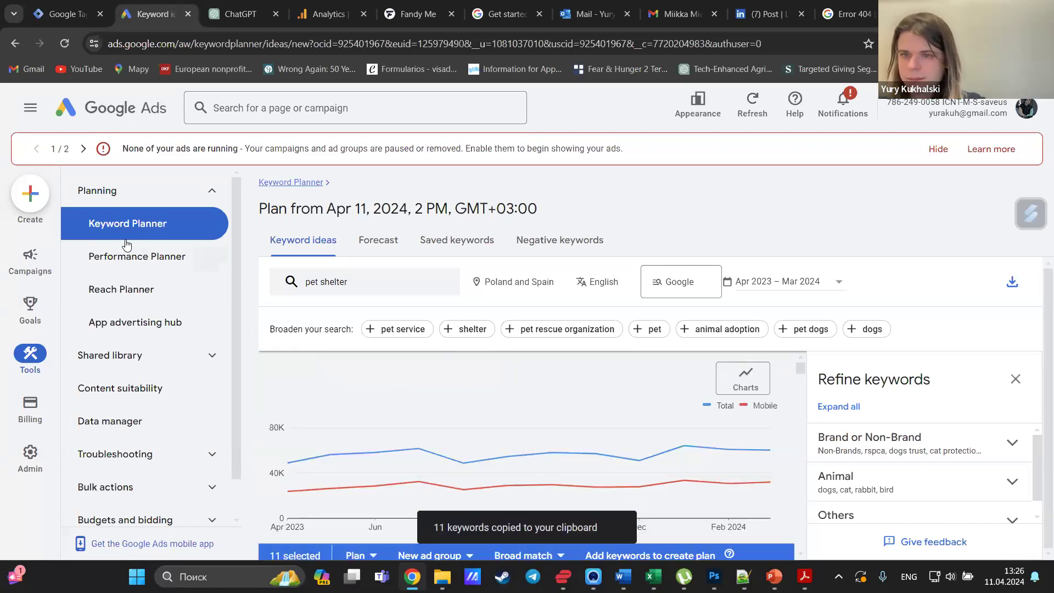
{"action": "left_click", "coordinate": [28, 195]}
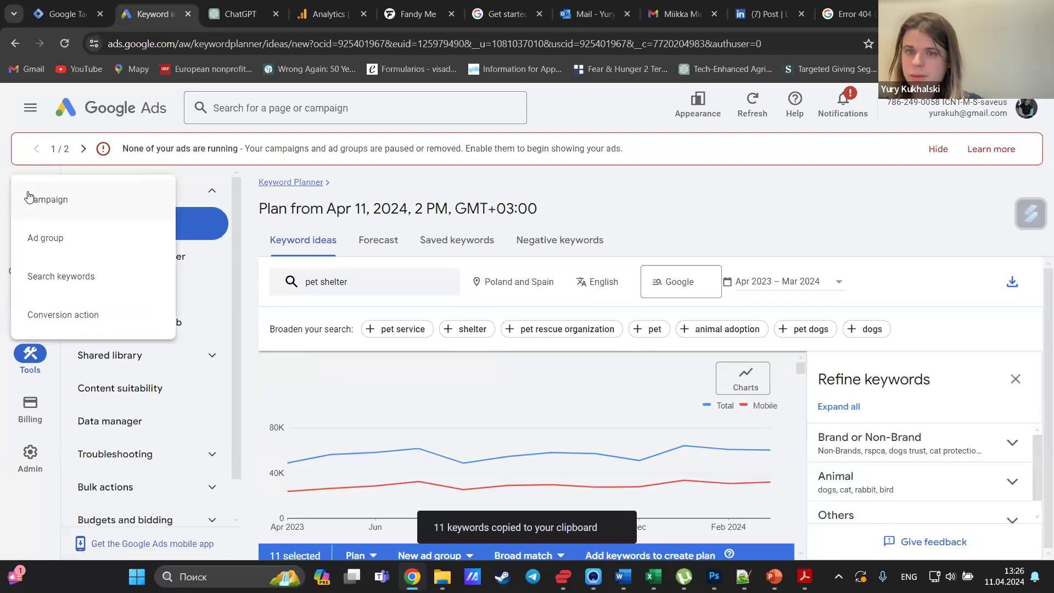
{"action": "left_click", "coordinate": [161, 202]}
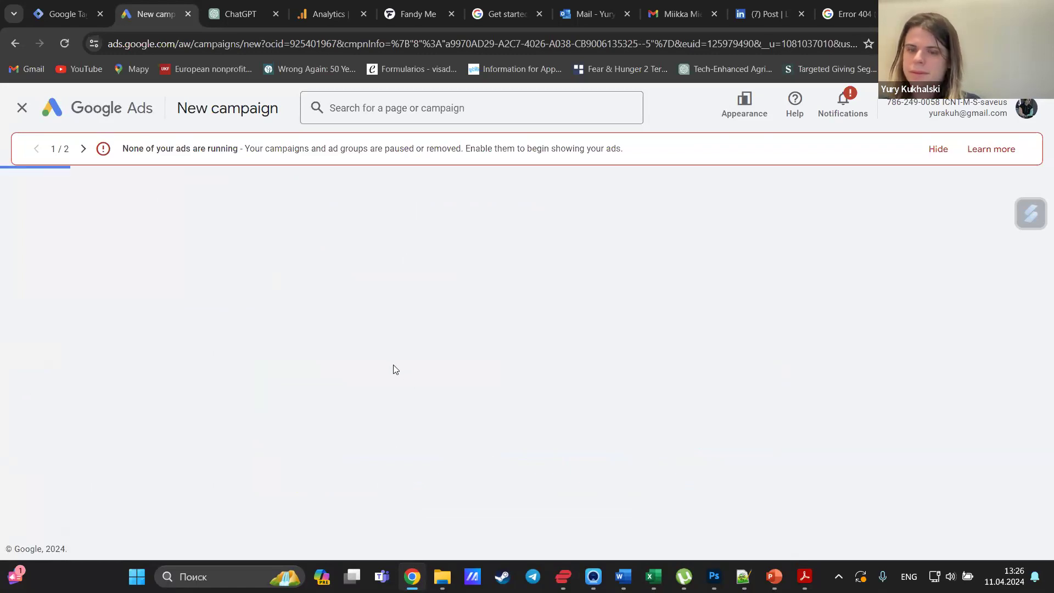
{"action": "scroll", "coordinate": [394, 368], "scroll_direction": "down", "scroll_amount": 1}
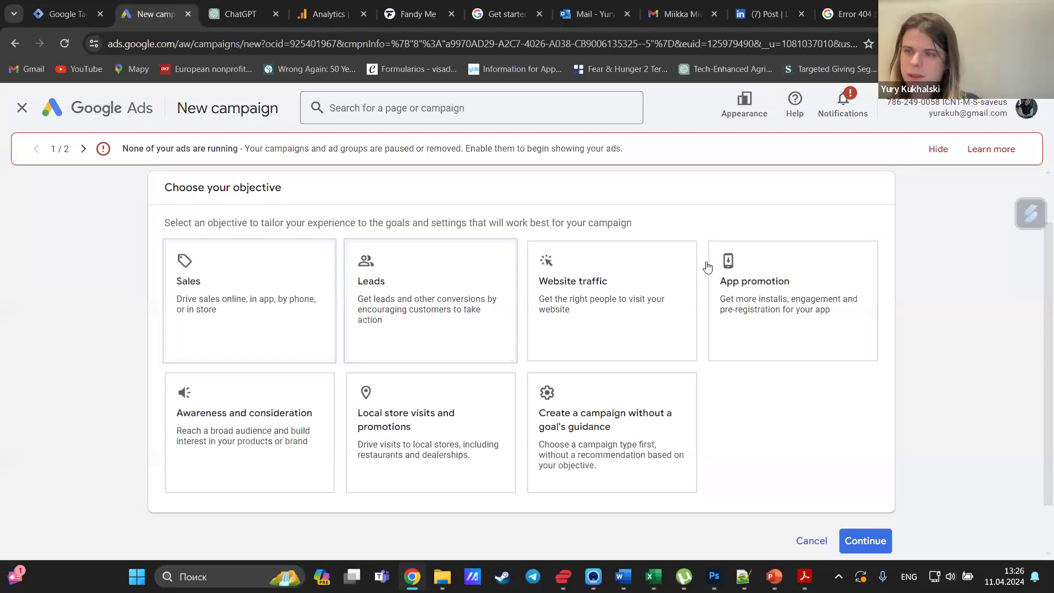
{"action": "left_click", "coordinate": [251, 419]}
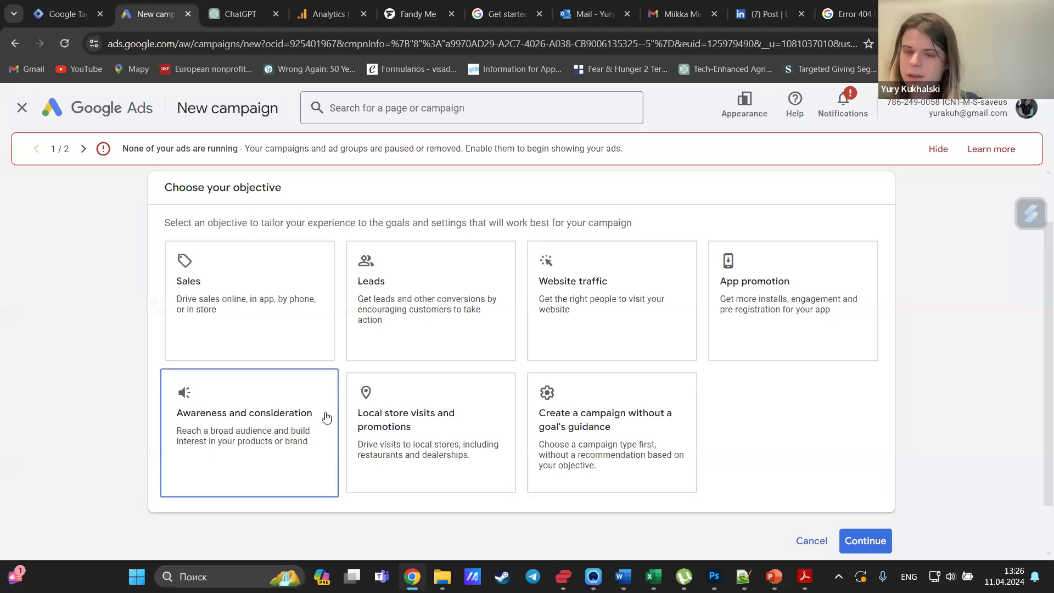
{"action": "left_click", "coordinate": [570, 332]}
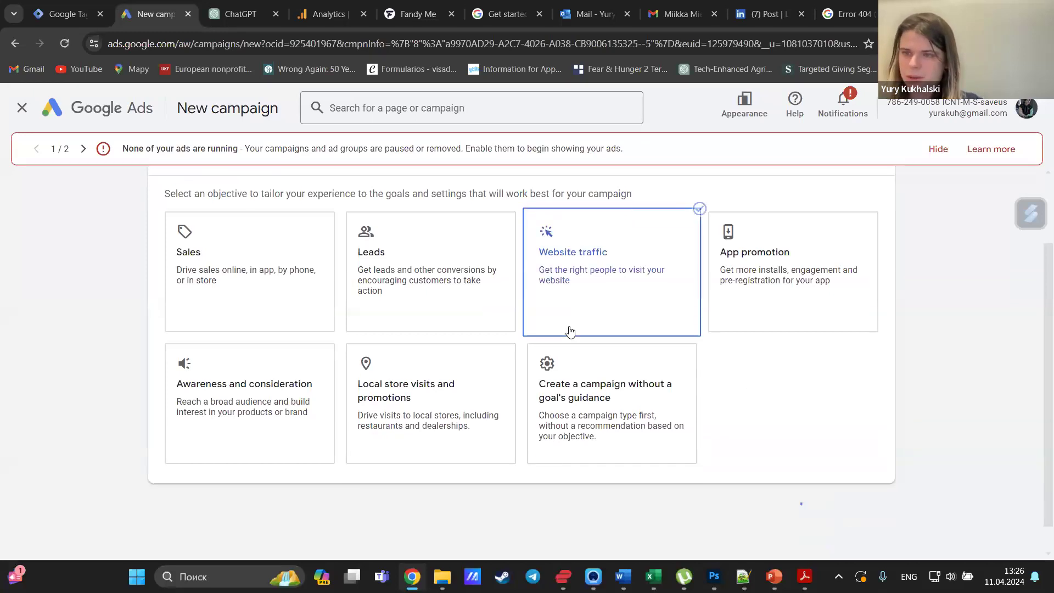
Keep the account-default Other conversion goal for Website traffic and continue to the campaign type selection.
{"action": "scroll", "coordinate": [828, 459], "scroll_direction": "down", "scroll_amount": 3}
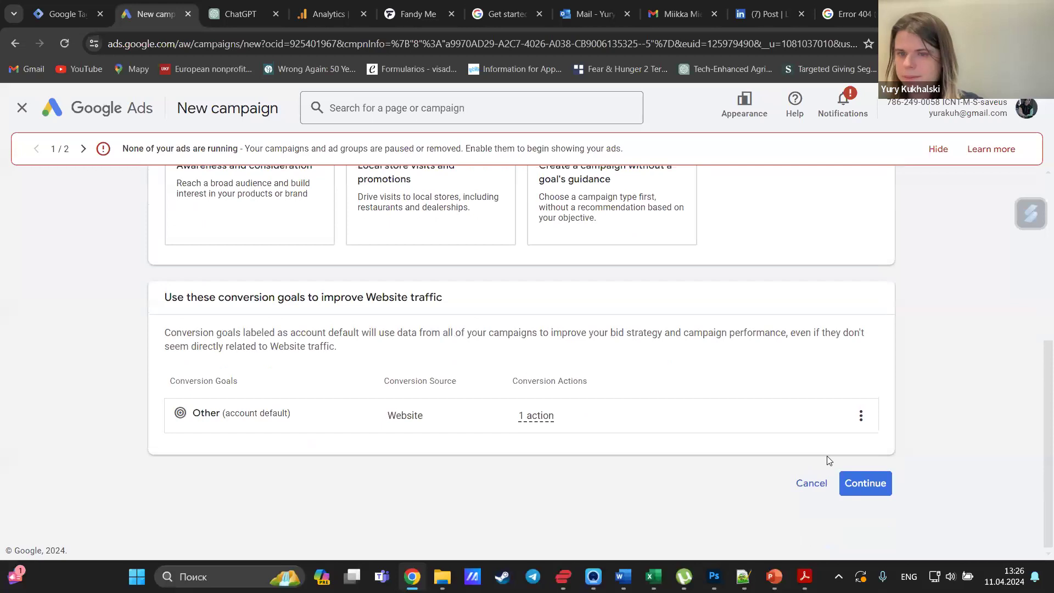
{"action": "mouse_move", "coordinate": [589, 405]}
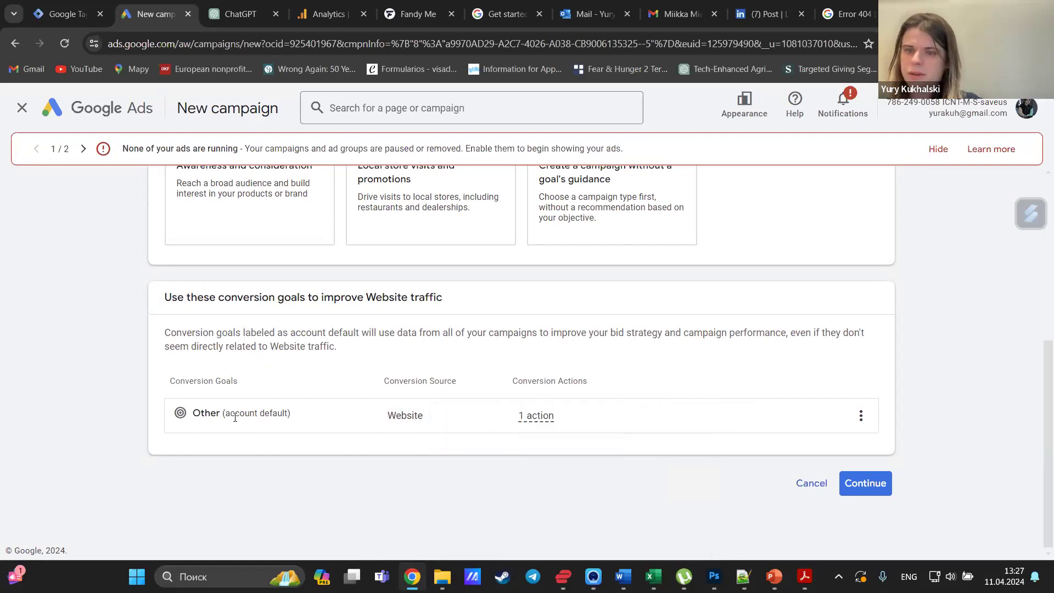
{"action": "left_click", "coordinate": [860, 415]}
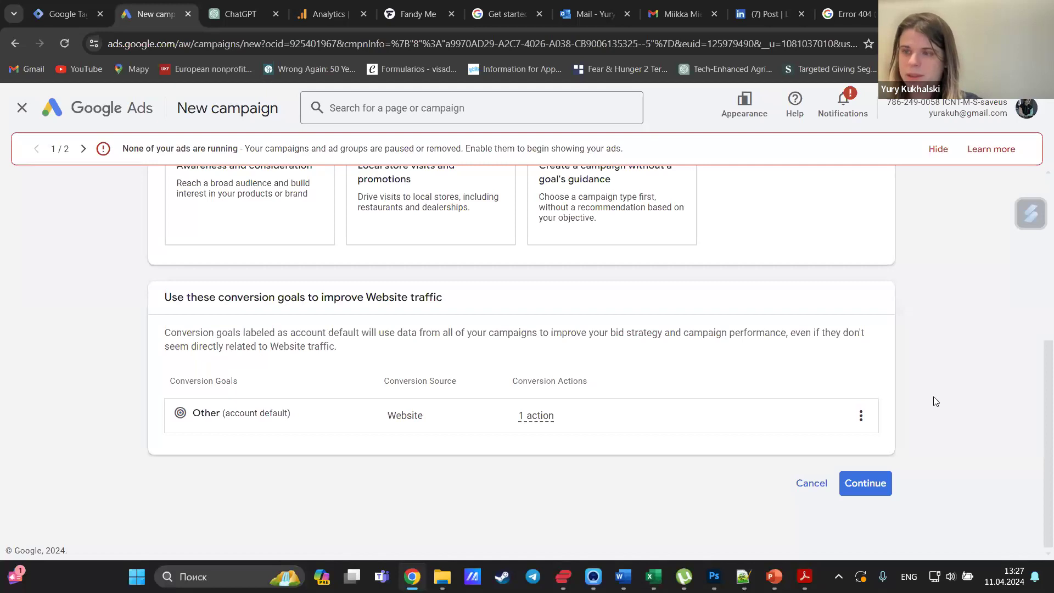
{"action": "left_click", "coordinate": [873, 486]}
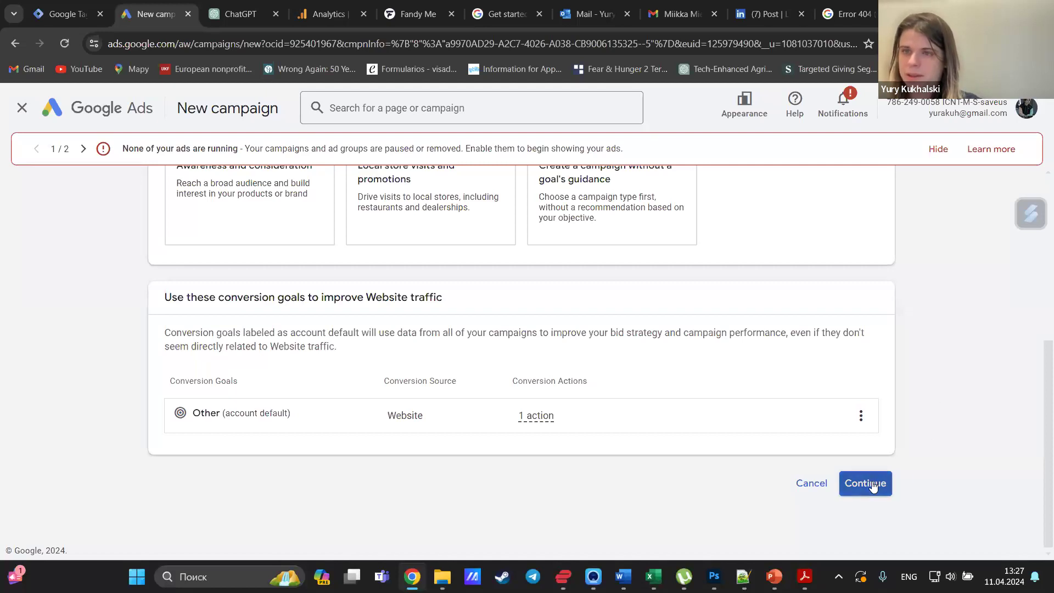
Choose Search as the campaign type and look over the business website and campaign name settings.
{"action": "scroll", "coordinate": [413, 359], "scroll_direction": "down", "scroll_amount": 3}
{"action": "scroll", "coordinate": [413, 357], "scroll_direction": "down", "scroll_amount": 2}
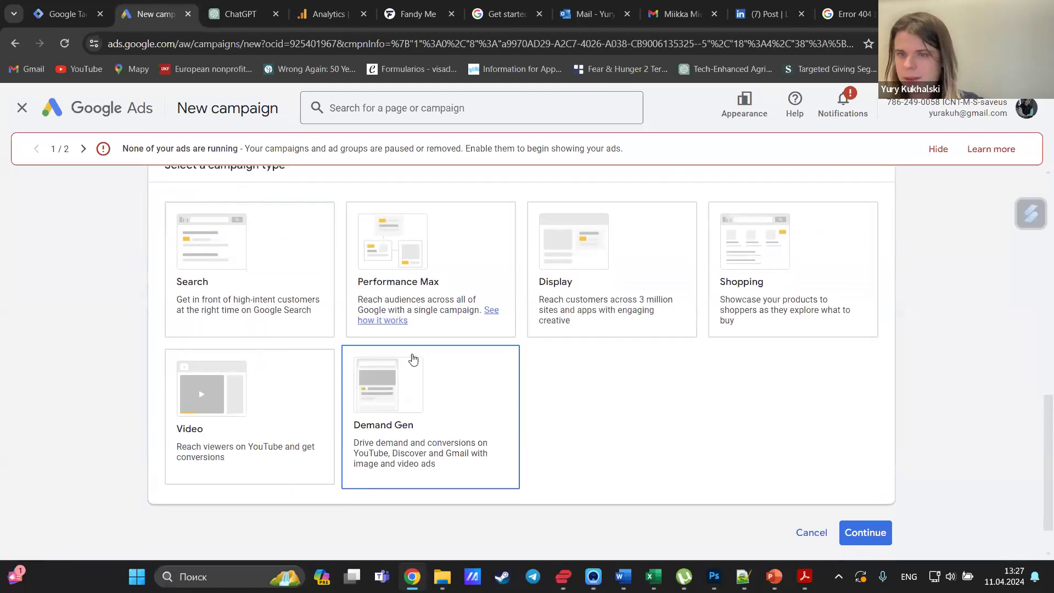
{"action": "left_click", "coordinate": [497, 299]}
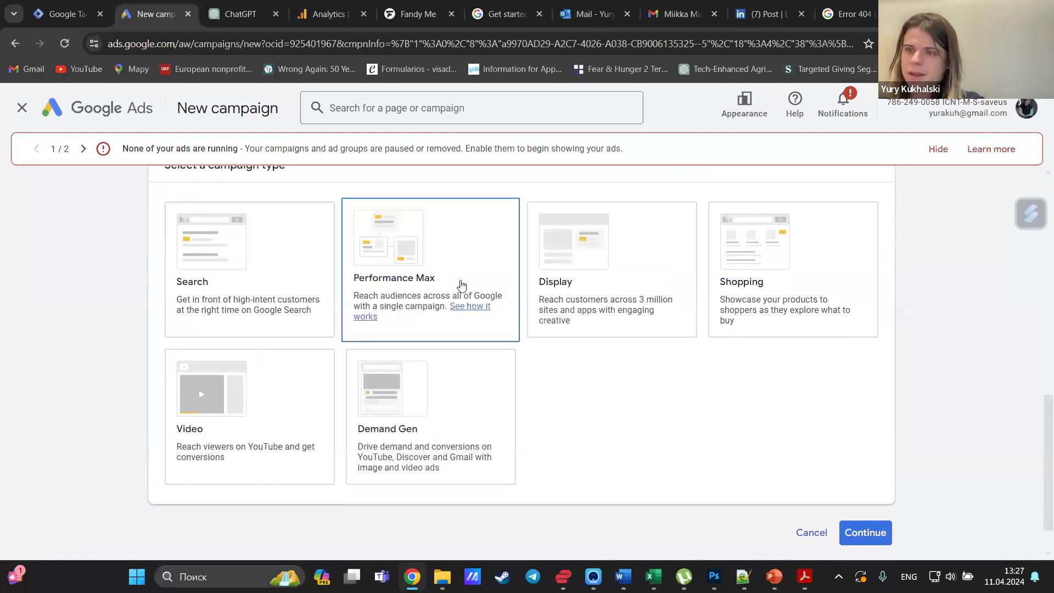
{"action": "left_click", "coordinate": [652, 280]}
{"action": "left_click", "coordinate": [750, 283]}
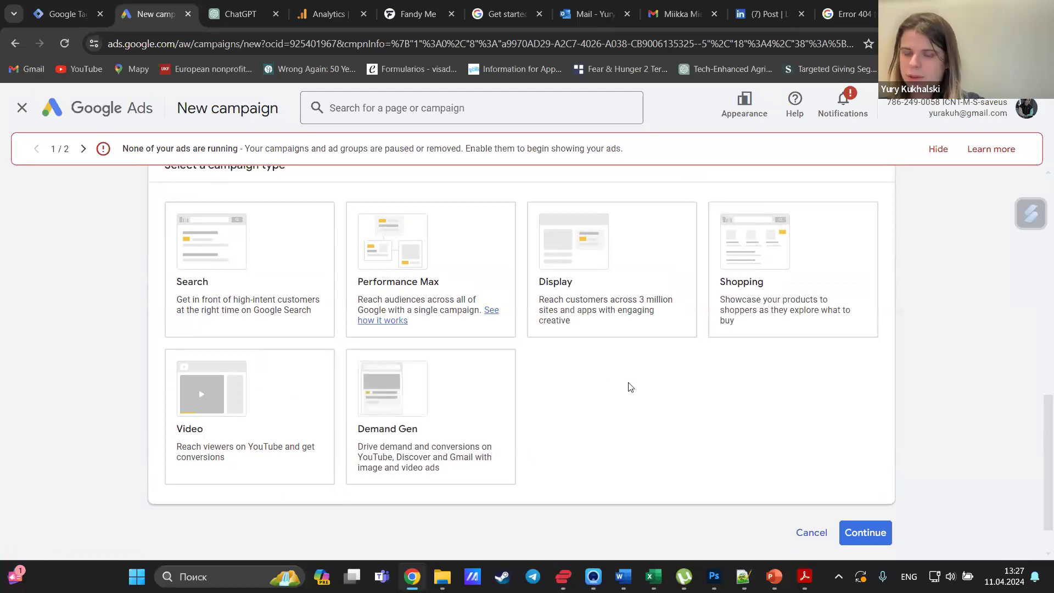
{"action": "left_click", "coordinate": [248, 249]}
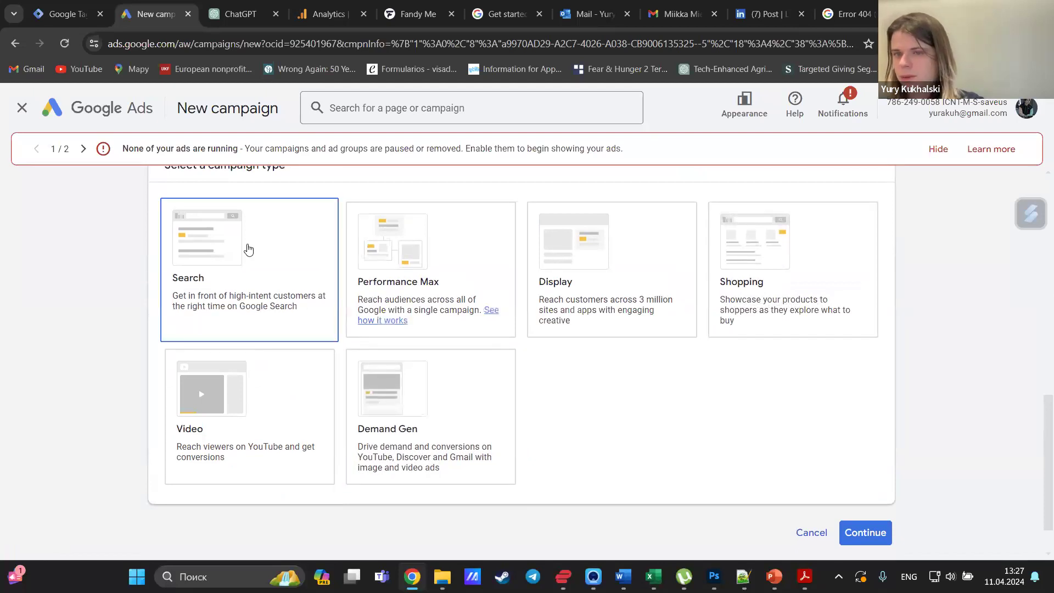
{"action": "scroll", "coordinate": [612, 452], "scroll_direction": "down", "scroll_amount": 2}
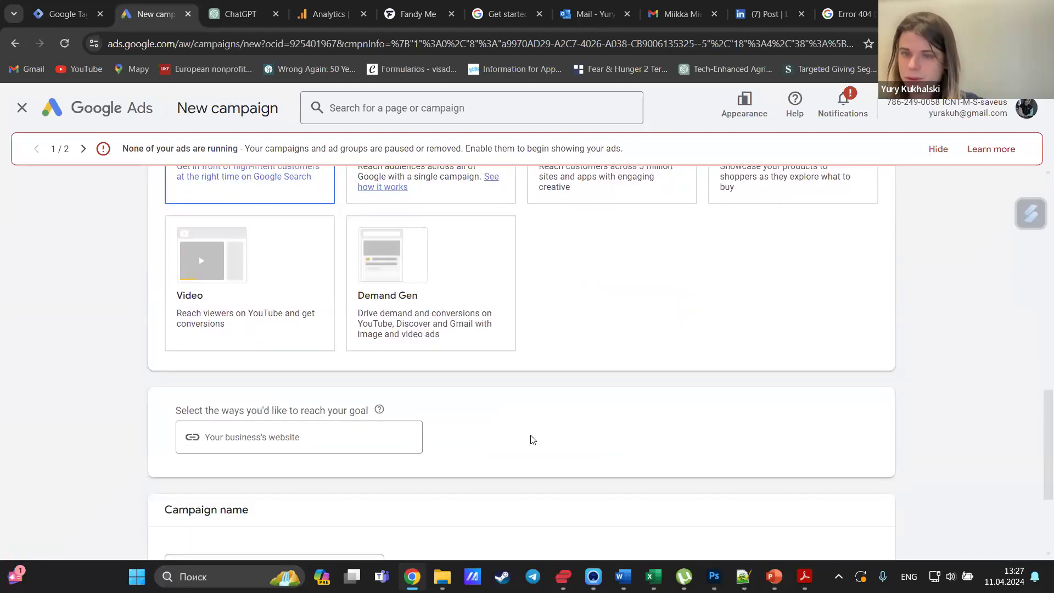
{"action": "scroll", "coordinate": [417, 126], "scroll_direction": "up", "scroll_amount": 2}
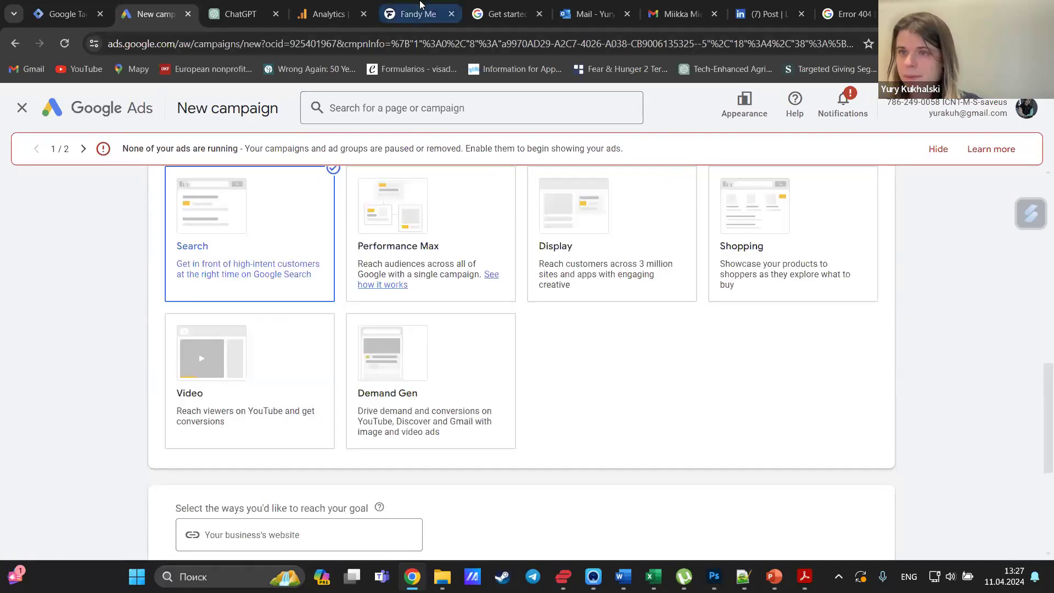
Copy the address of the Fandy widget page, enter it as the business website, and continue to the bidding settings.
{"action": "left_click", "coordinate": [417, 14]}
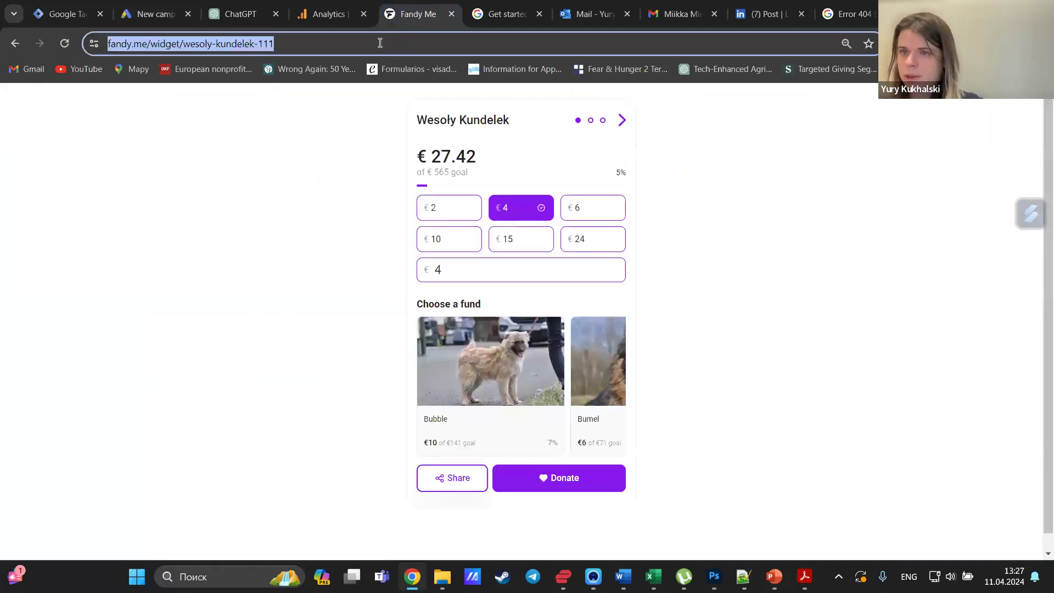
{"action": "left_click", "coordinate": [161, 5]}
{"action": "left_click", "coordinate": [306, 411]}
{"action": "key", "text": "ctrl+v"}
{"action": "scroll", "coordinate": [306, 416], "scroll_direction": "down", "scroll_amount": 3}
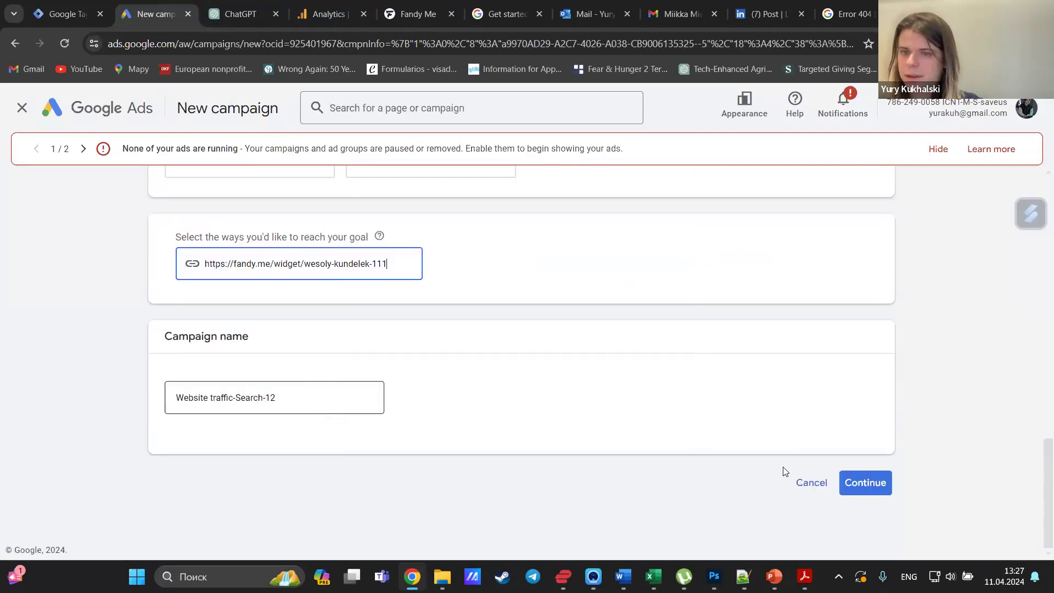
{"action": "left_click", "coordinate": [859, 483]}
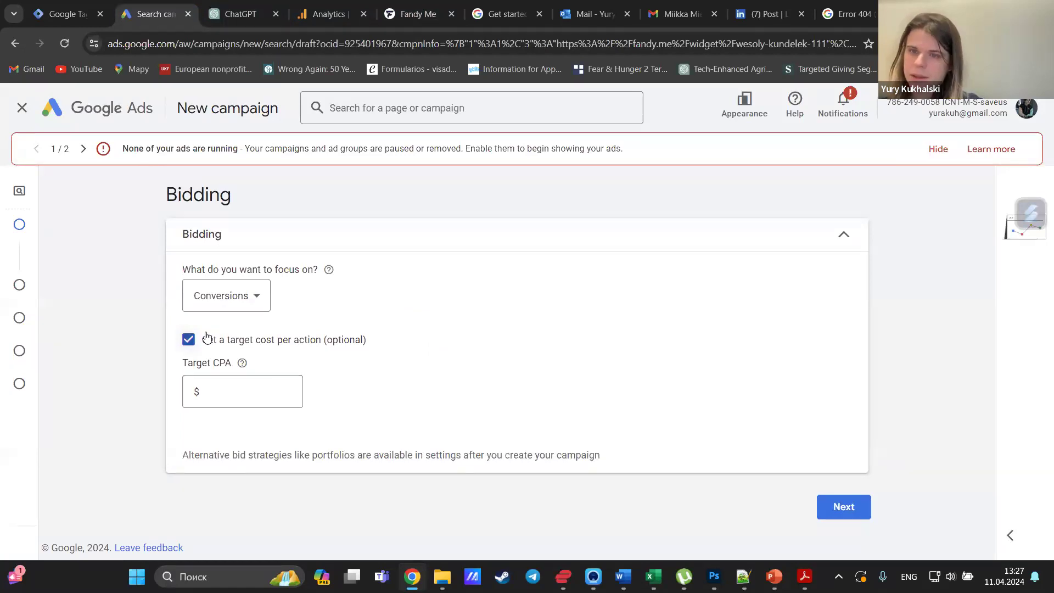
Compare the bidding focus options, trying Clicks and switching back to Conversions.
{"action": "left_click", "coordinate": [250, 301]}
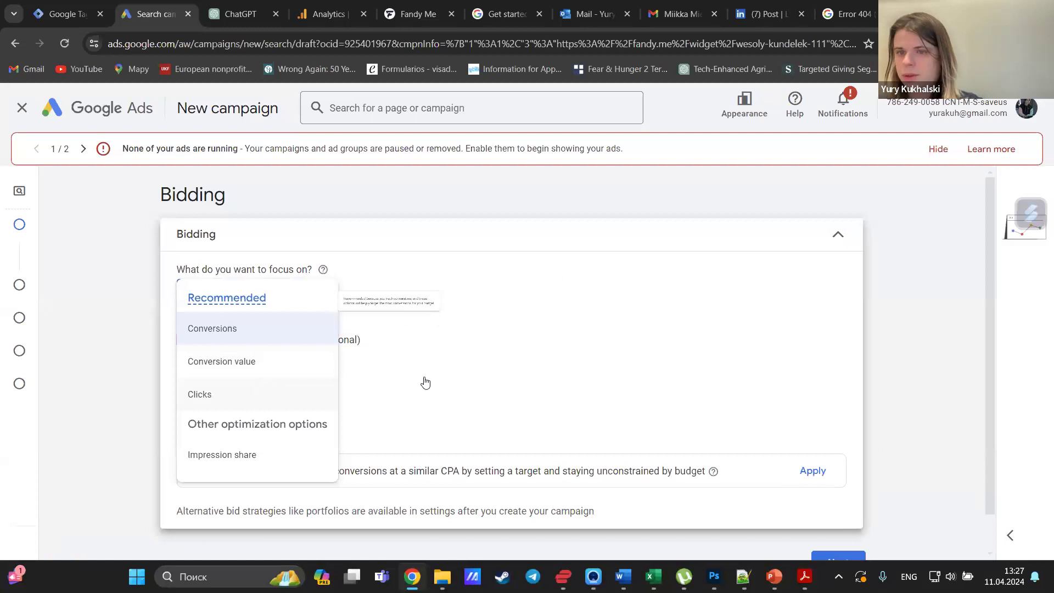
{"action": "left_click", "coordinate": [467, 384]}
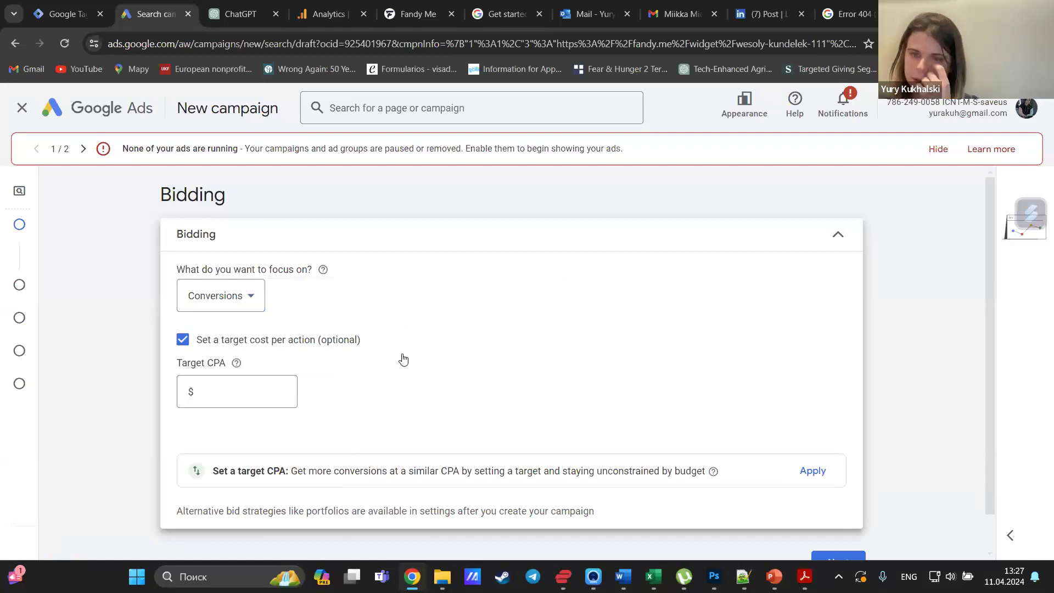
{"action": "left_click", "coordinate": [207, 300]}
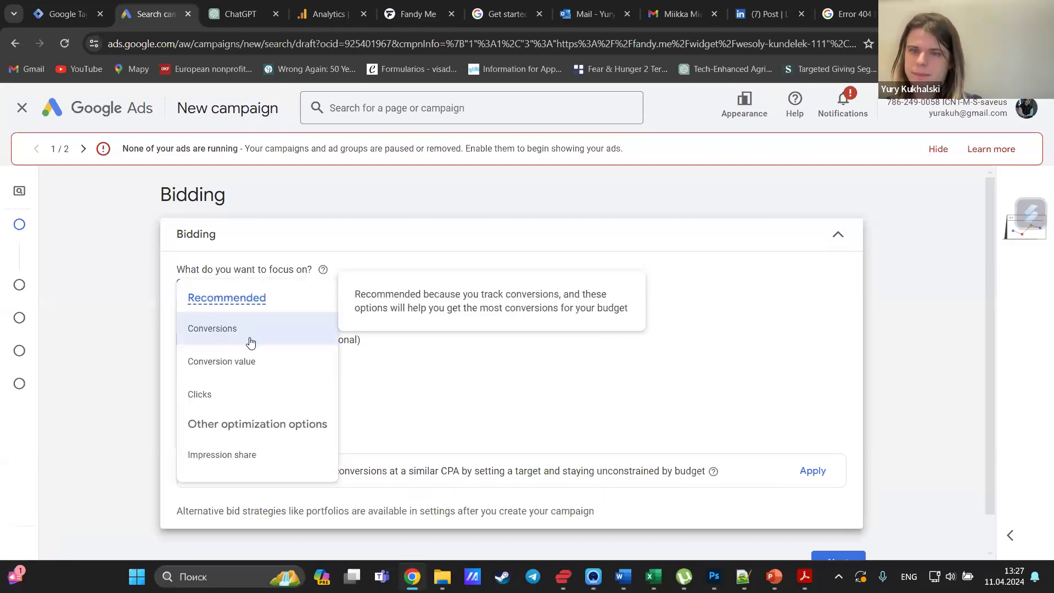
{"action": "left_click", "coordinate": [244, 395]}
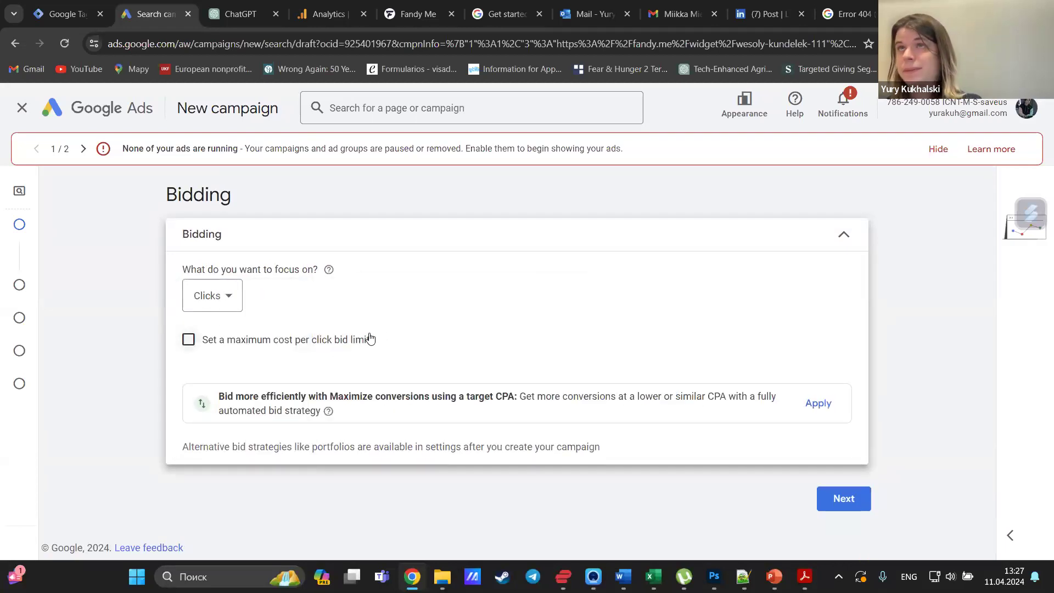
{"action": "left_click", "coordinate": [208, 296]}
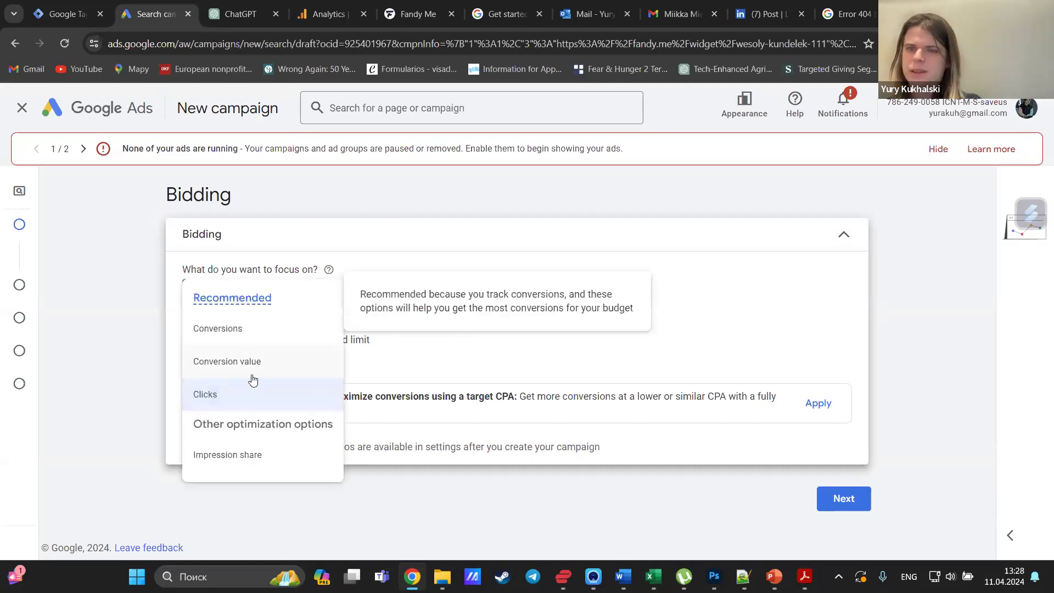
{"action": "mouse_move", "coordinate": [291, 362]}
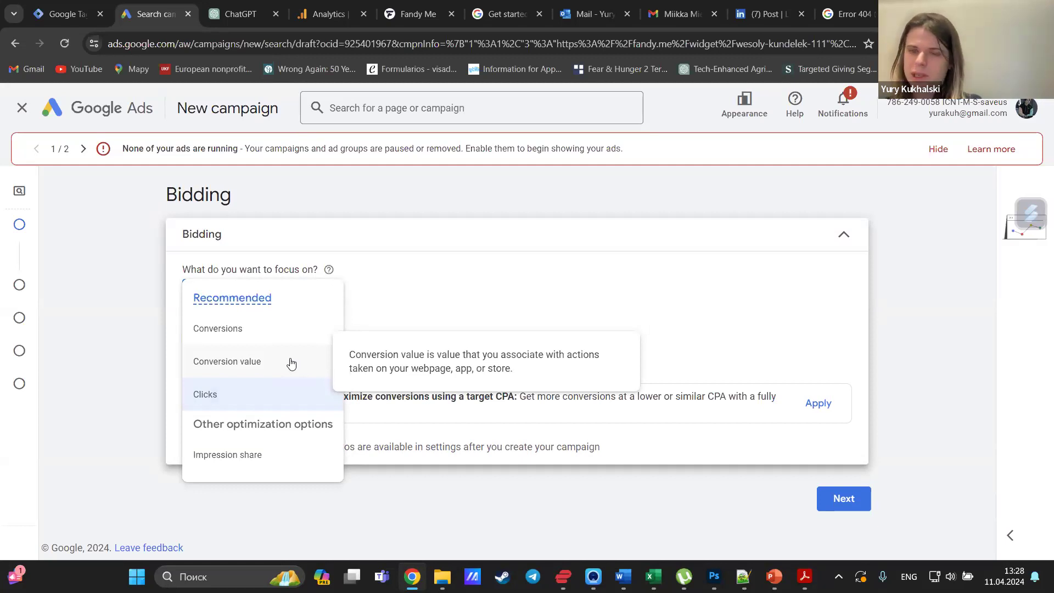
{"action": "left_click", "coordinate": [270, 329]}
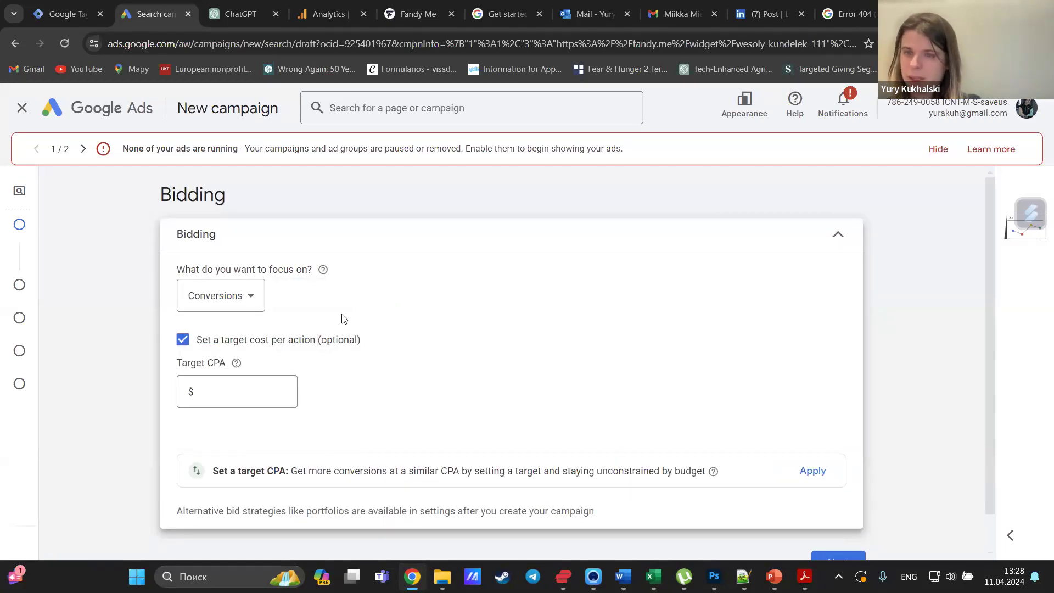
Set the bidding focus to Clicks with a maximum CPC bid limit of $1.00 and continue to the campaign settings.
{"action": "left_click", "coordinate": [234, 305]}
{"action": "mouse_move", "coordinate": [235, 303]}
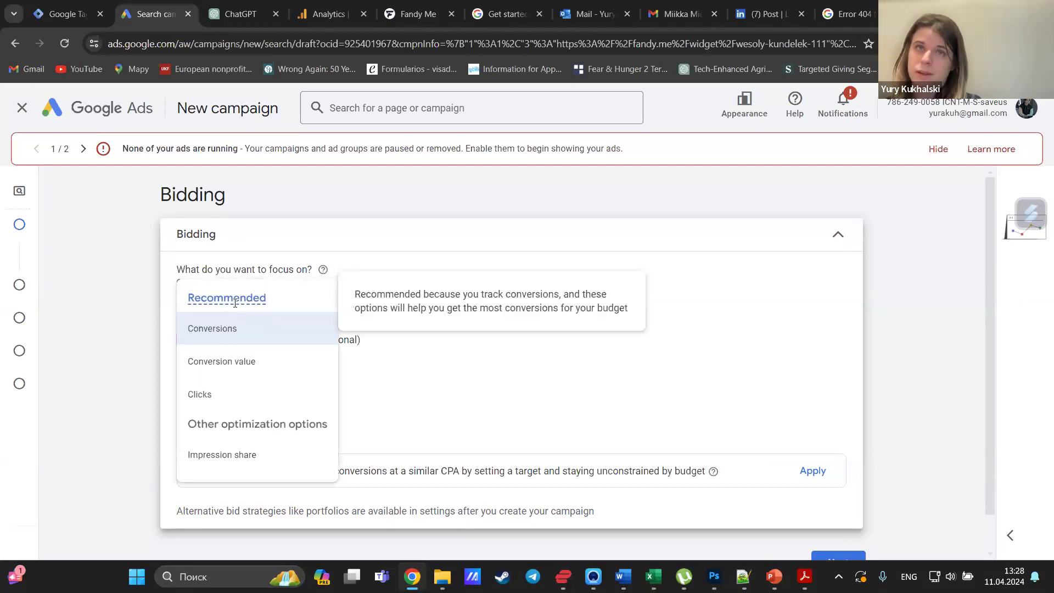
{"action": "left_click", "coordinate": [228, 396]}
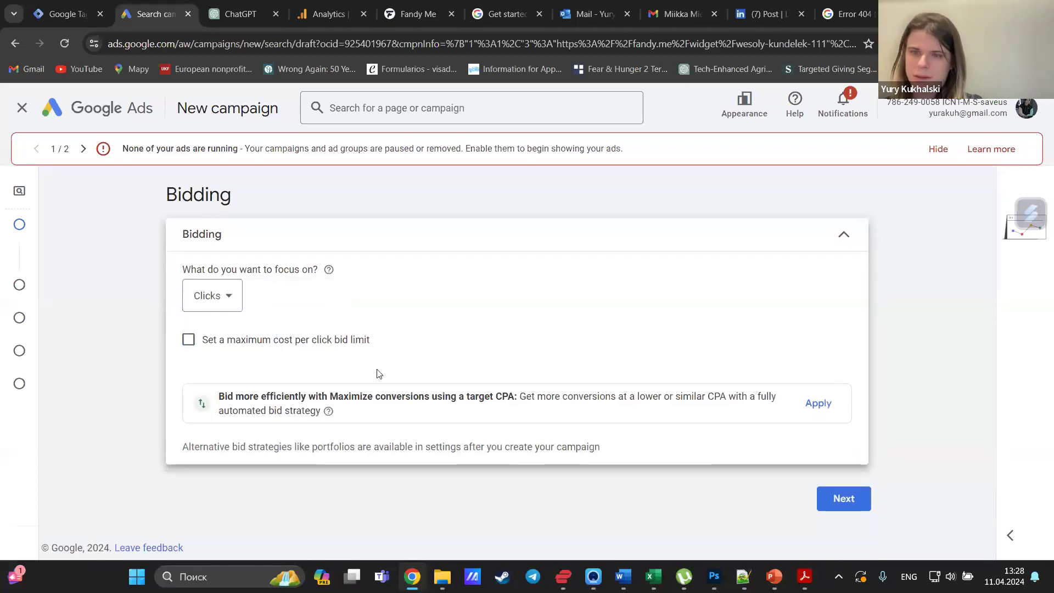
{"action": "left_click", "coordinate": [341, 341]}
{"action": "left_click", "coordinate": [249, 395]}
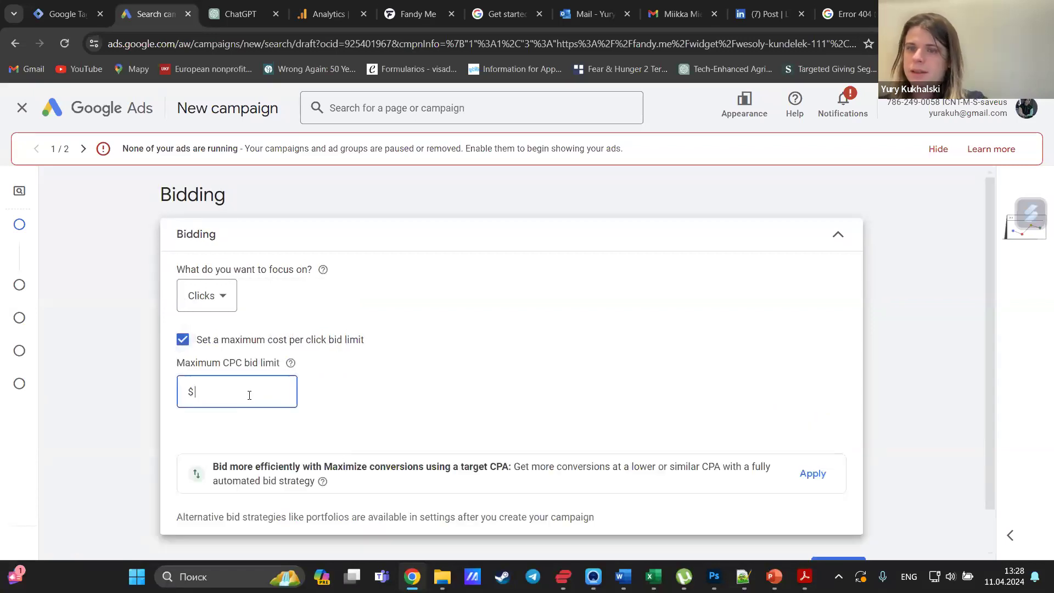
{"action": "type", "text": "1"}
{"action": "left_click", "coordinate": [387, 368]}
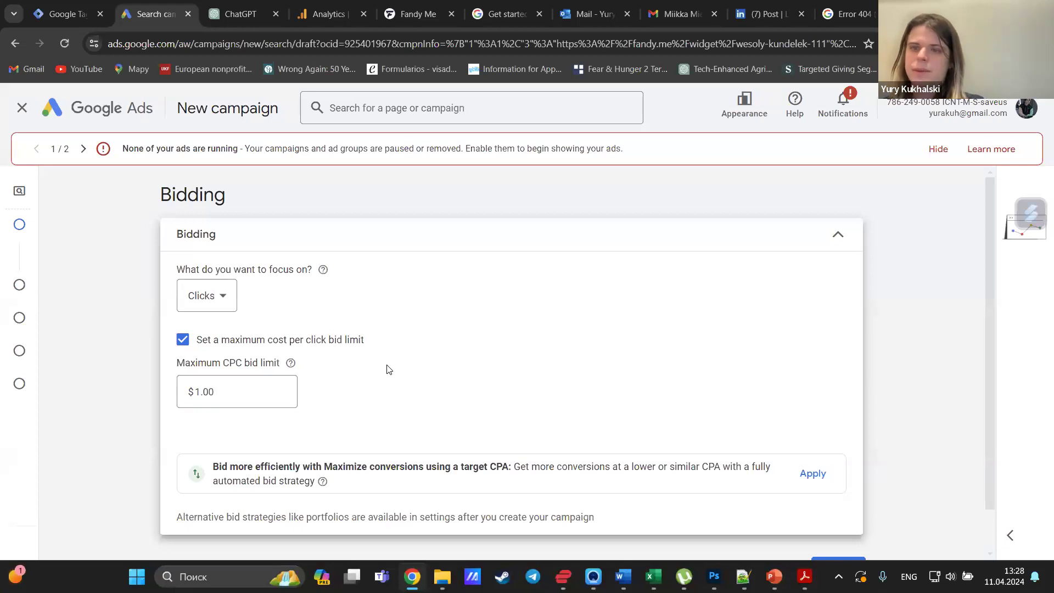
{"action": "left_click", "coordinate": [235, 394]}
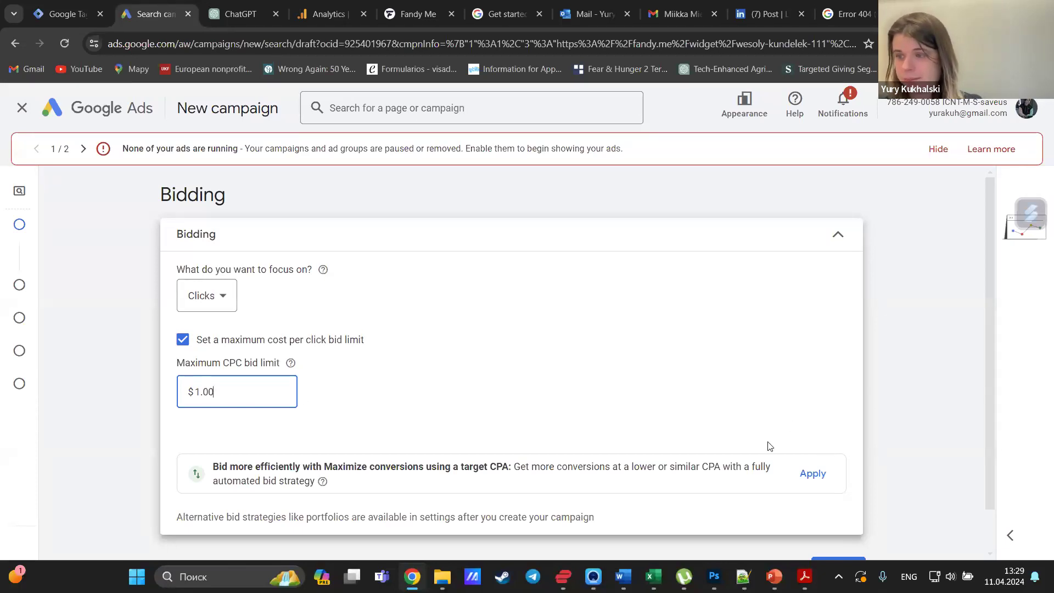
{"action": "scroll", "coordinate": [693, 433], "scroll_direction": "down", "scroll_amount": 1}
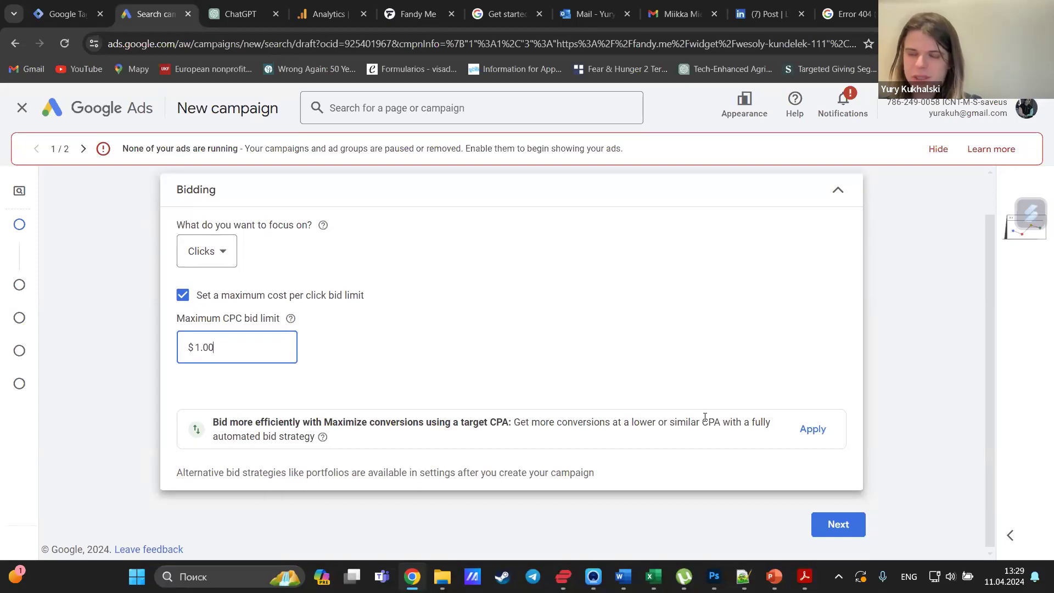
{"action": "left_click", "coordinate": [841, 524]}
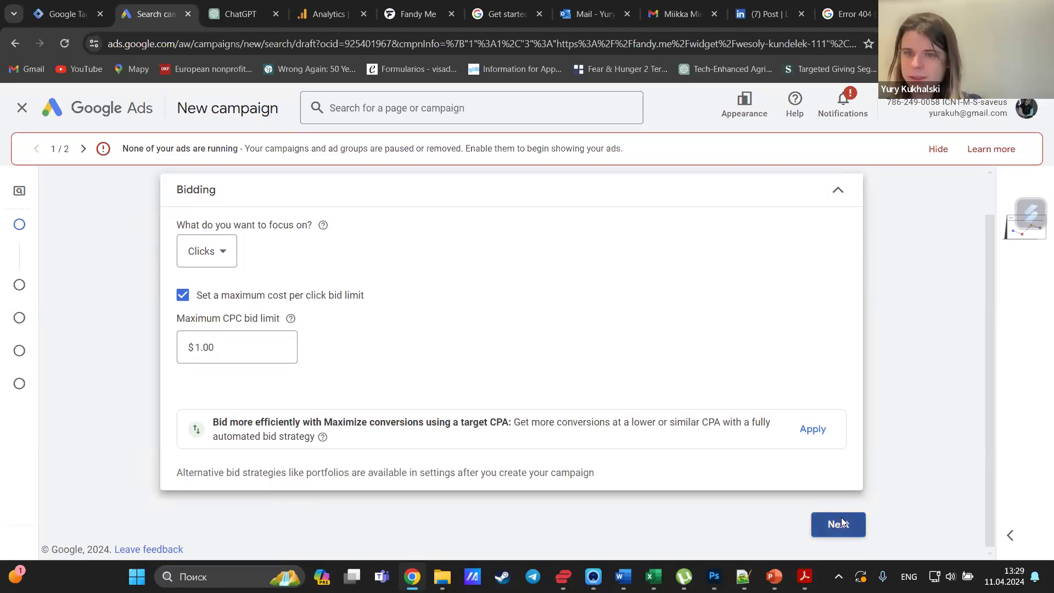
Exclude Google search partners and the Google Display Network from the campaign's networks.
{"action": "left_click", "coordinate": [373, 353]}
{"action": "left_click", "coordinate": [350, 436]}
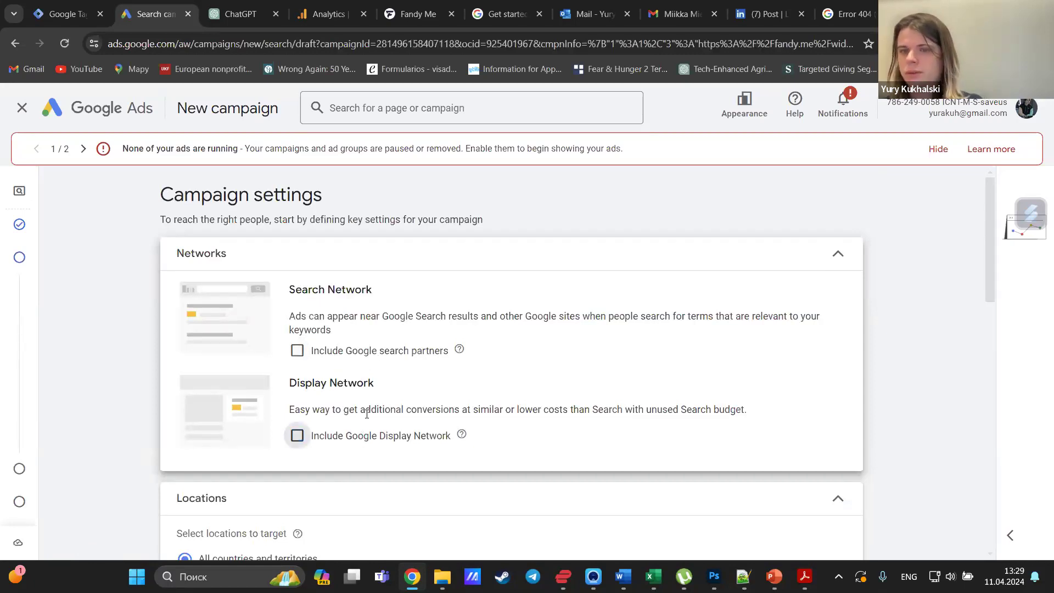
{"action": "scroll", "coordinate": [401, 390], "scroll_direction": "down", "scroll_amount": 1}
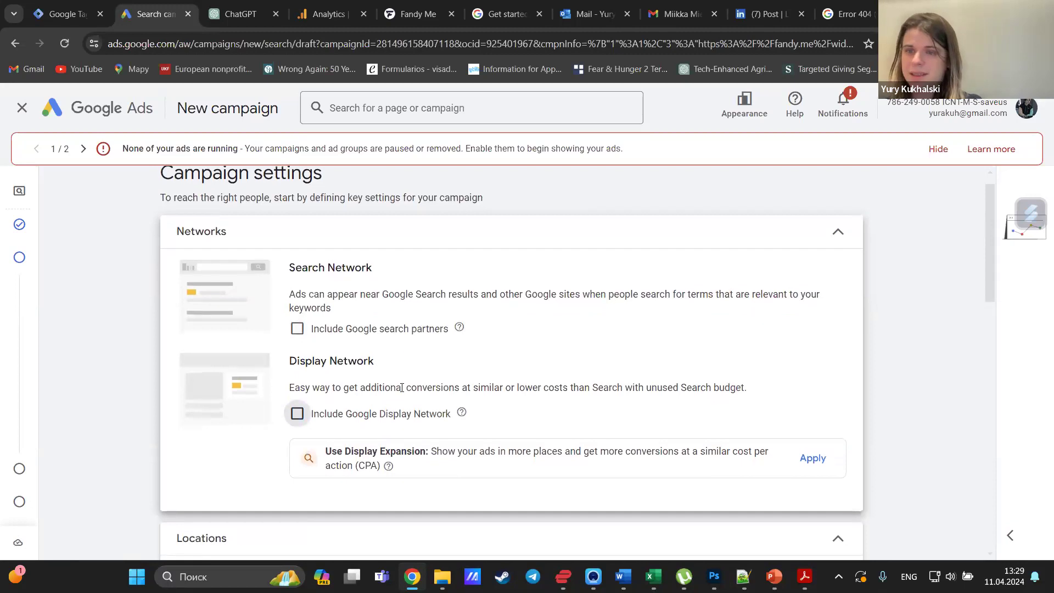
{"action": "scroll", "coordinate": [401, 387], "scroll_direction": "down", "scroll_amount": 1}
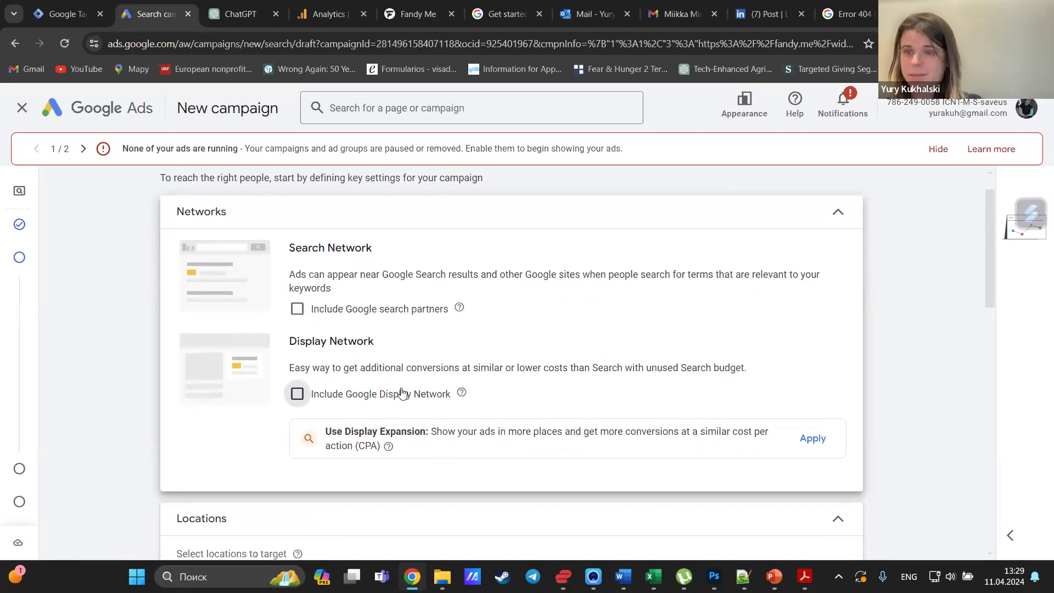
Expand the location options and target the city of Warsaw, Masovian Voivodeship, Poland, instead of all countries and territories.
{"action": "scroll", "coordinate": [402, 393], "scroll_direction": "down", "scroll_amount": 1}
{"action": "scroll", "coordinate": [401, 391], "scroll_direction": "down", "scroll_amount": 4}
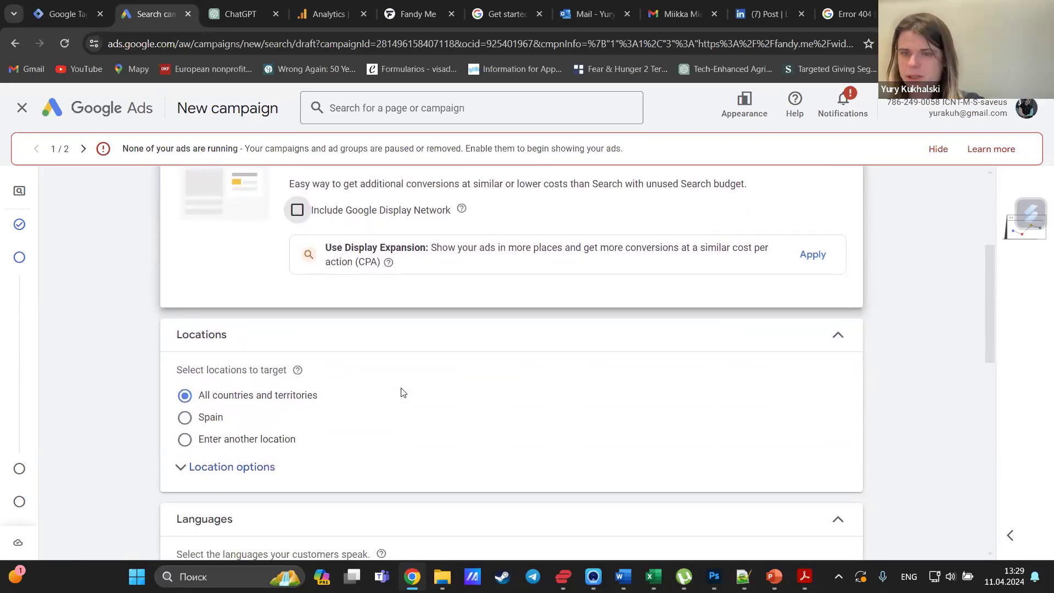
{"action": "scroll", "coordinate": [401, 392], "scroll_direction": "down", "scroll_amount": 1}
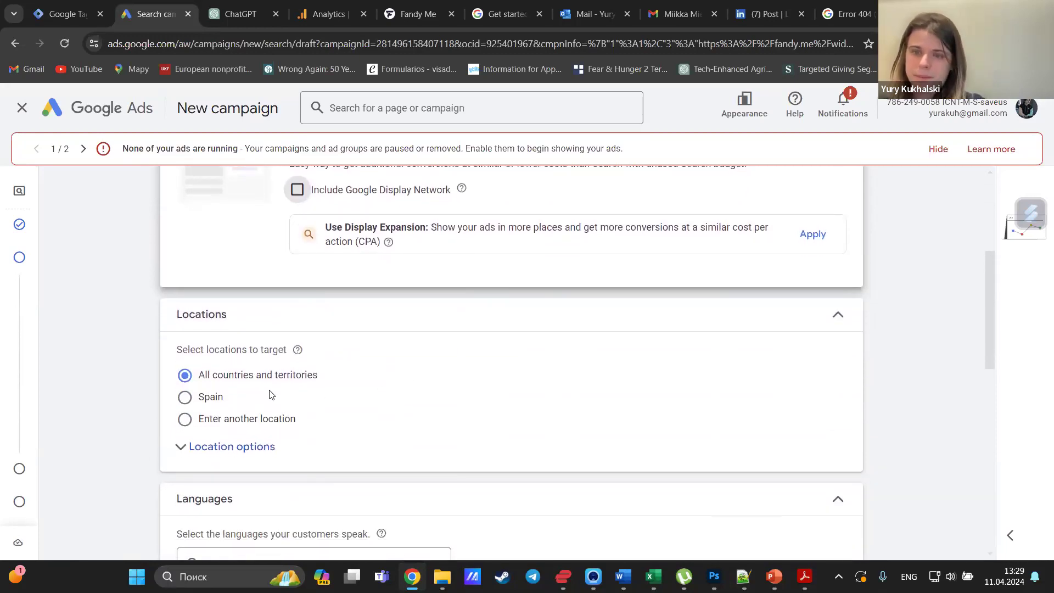
{"action": "left_click", "coordinate": [235, 447]}
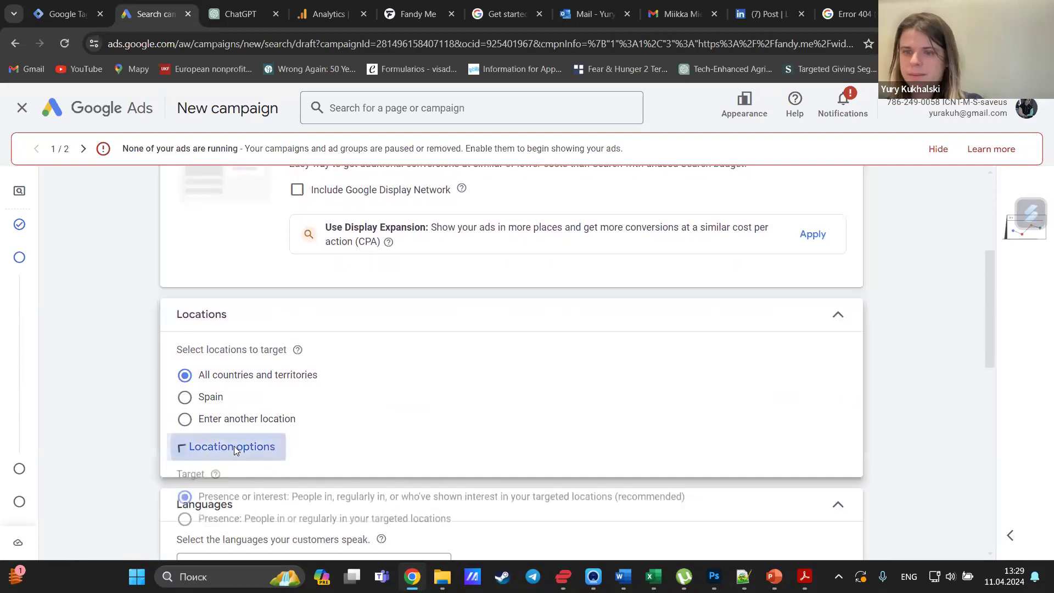
{"action": "left_click", "coordinate": [261, 419]}
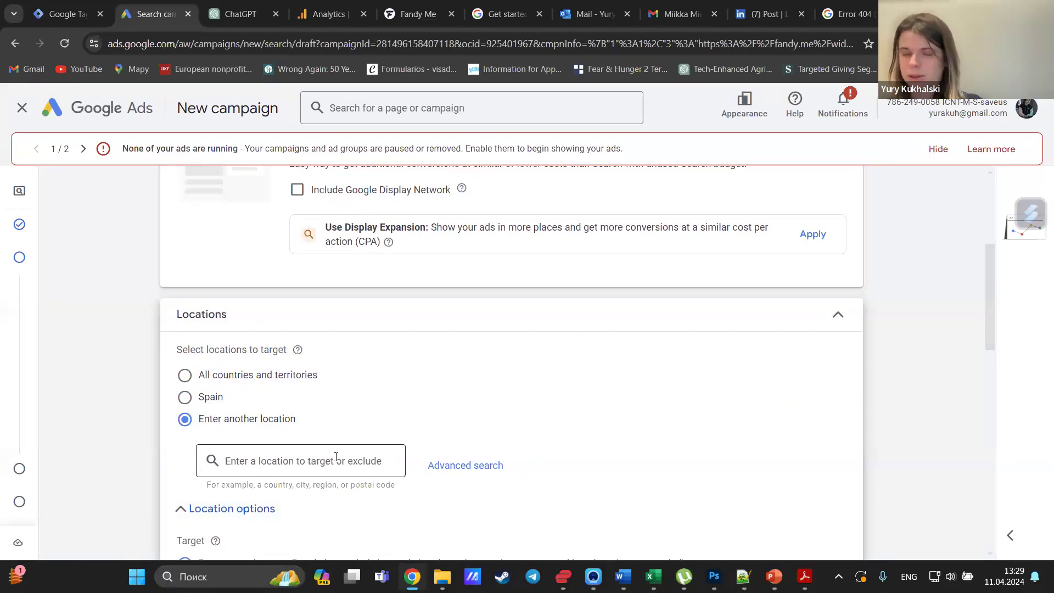
{"action": "scroll", "coordinate": [336, 457], "scroll_direction": "down", "scroll_amount": 2}
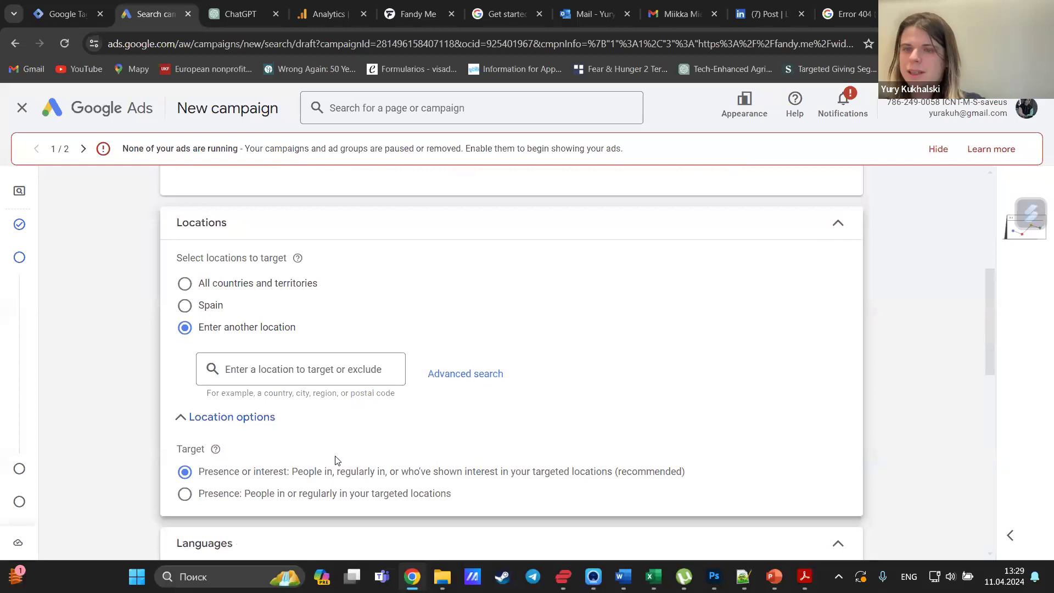
{"action": "type", "text": "warsa"}
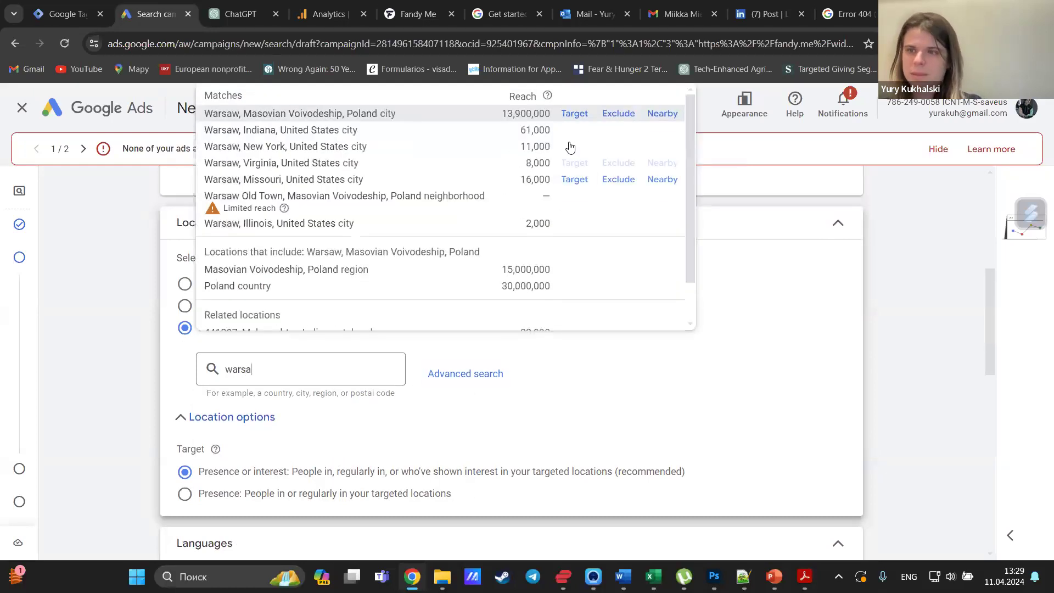
{"action": "left_click", "coordinate": [574, 114]}
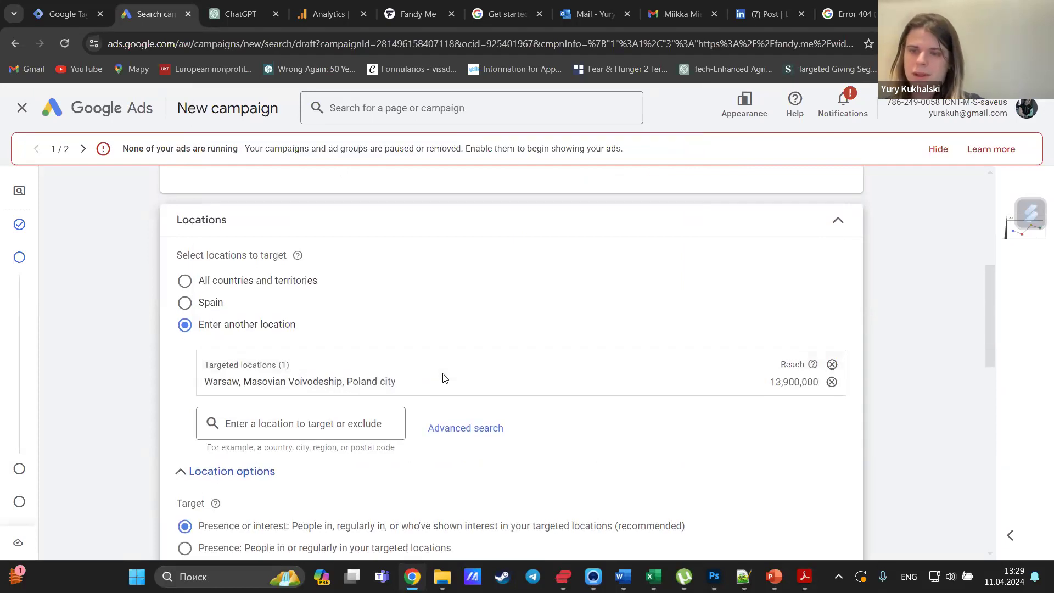
Remove English from the campaign languages so that all languages are targeted.
{"action": "scroll", "coordinate": [444, 378], "scroll_direction": "down", "scroll_amount": 1}
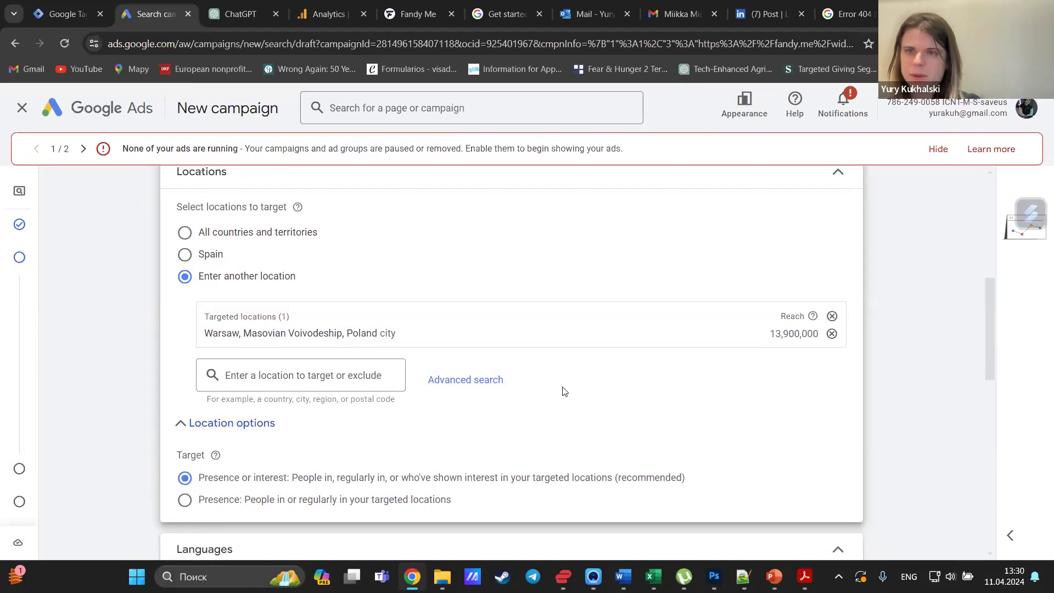
{"action": "scroll", "coordinate": [564, 391], "scroll_direction": "down", "scroll_amount": 5}
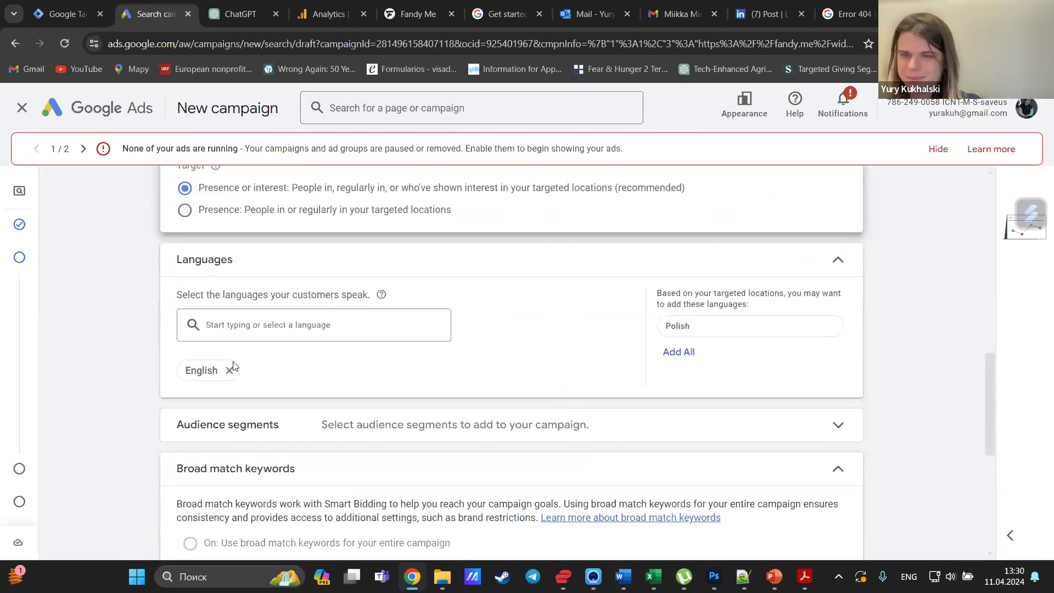
{"action": "left_click", "coordinate": [229, 368]}
{"action": "left_click", "coordinate": [371, 327]}
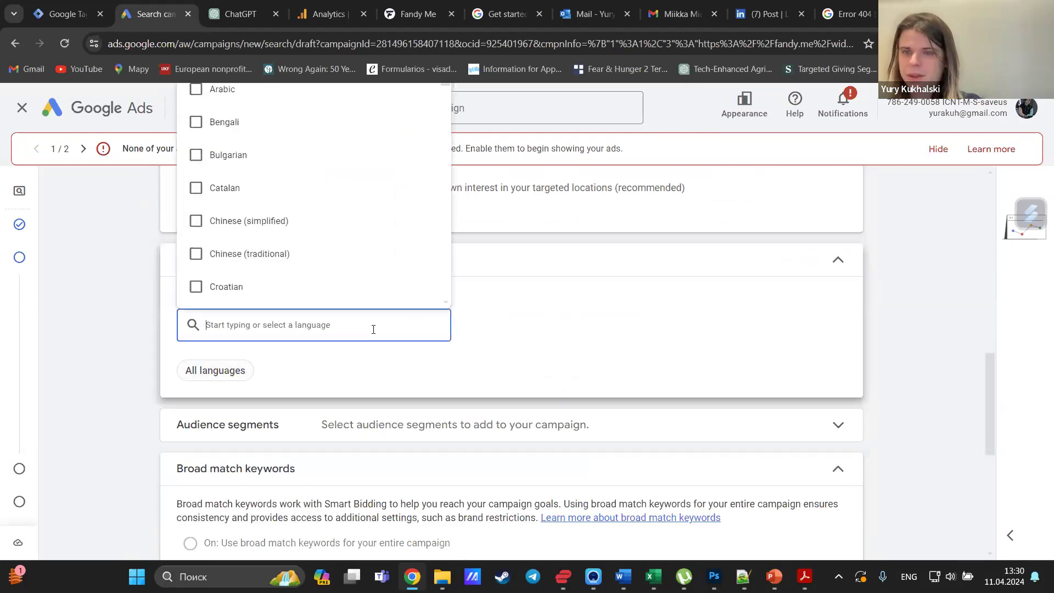
{"action": "left_click", "coordinate": [257, 377]}
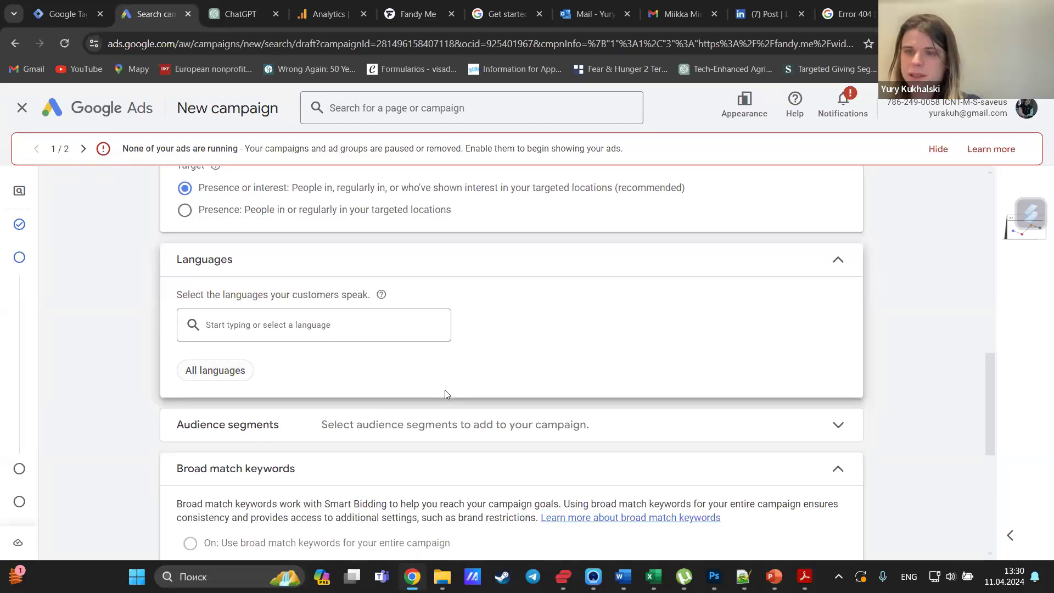
{"action": "scroll", "coordinate": [445, 391], "scroll_direction": "down", "scroll_amount": 1}
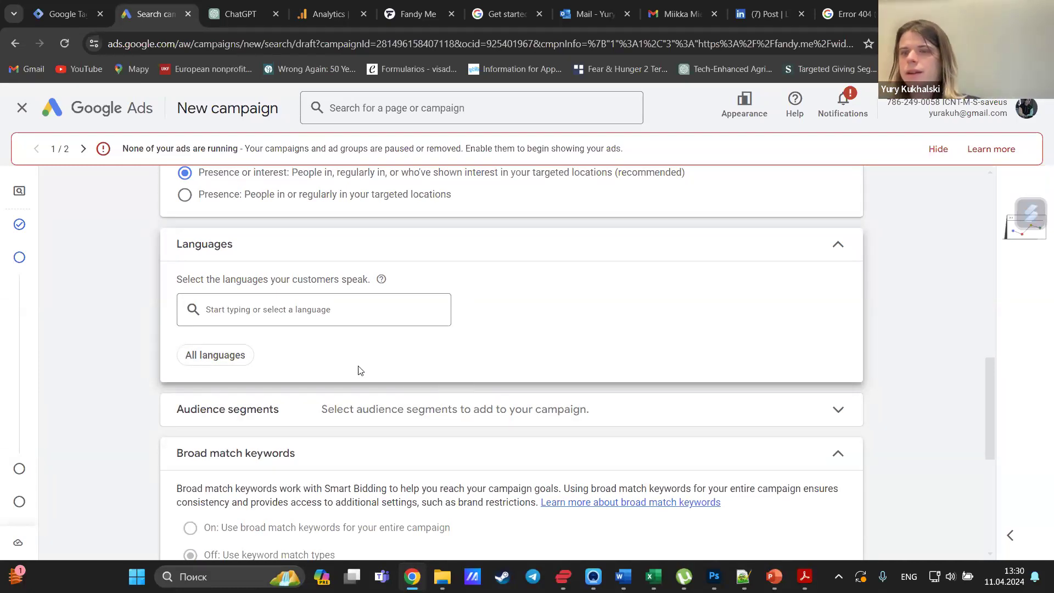
{"action": "scroll", "coordinate": [353, 371], "scroll_direction": "down", "scroll_amount": 2}
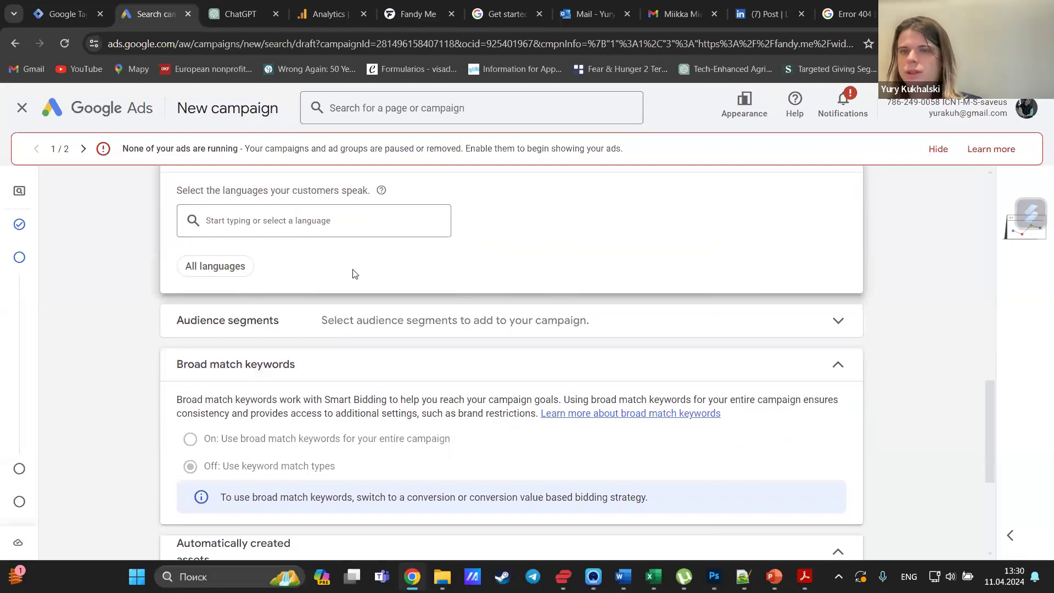
{"action": "scroll", "coordinate": [353, 266], "scroll_direction": "up", "scroll_amount": 2}
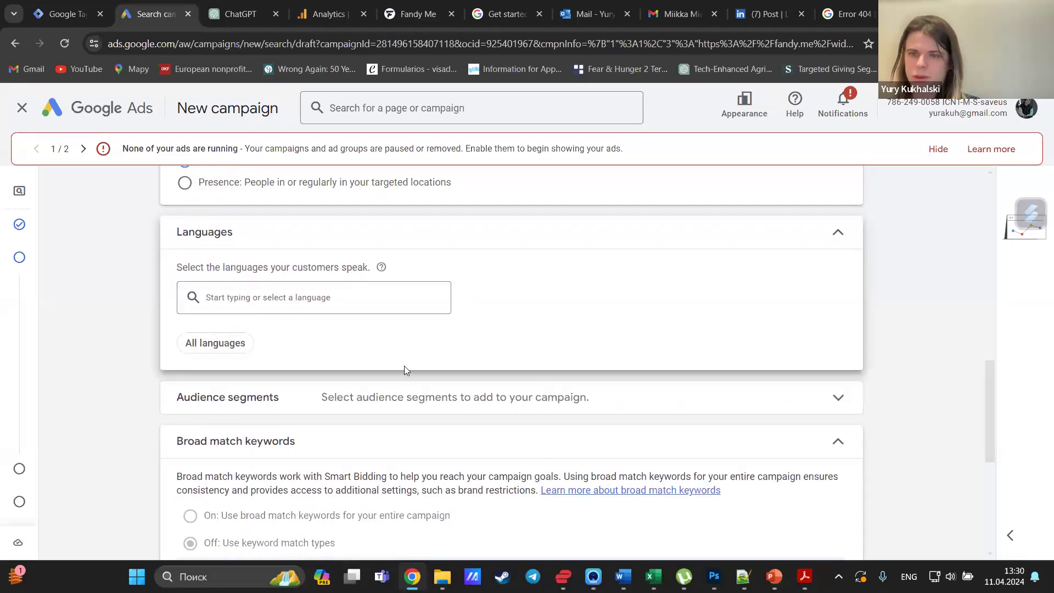
{"action": "scroll", "coordinate": [404, 367], "scroll_direction": "down", "scroll_amount": 1}
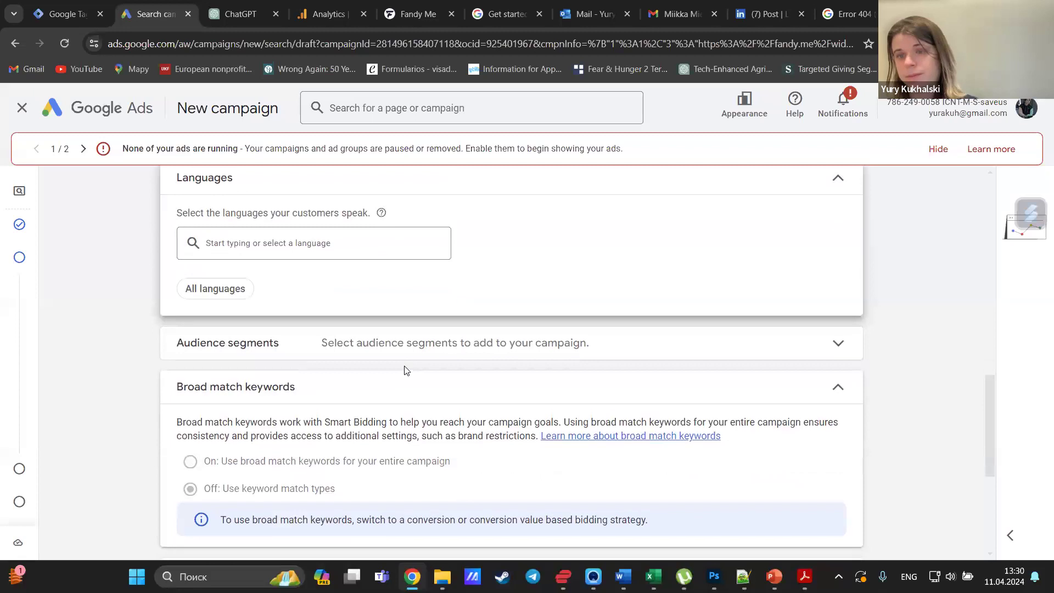
Review the audience segments, networks, locations, broad match keywords and automatically created assets settings of the campaign.
{"action": "left_click", "coordinate": [448, 343]}
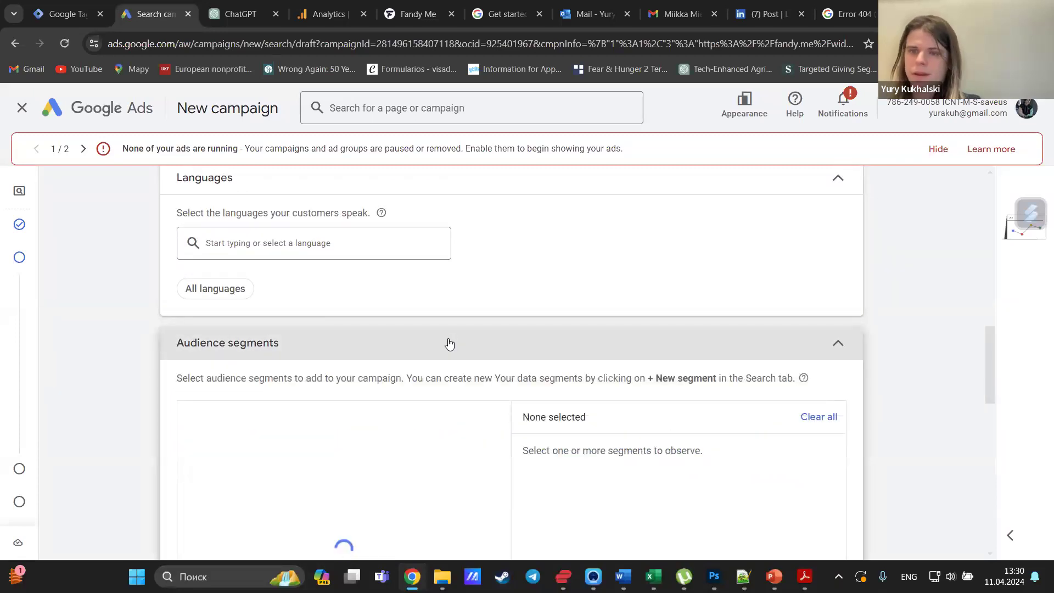
{"action": "scroll", "coordinate": [449, 343], "scroll_direction": "down", "scroll_amount": 1}
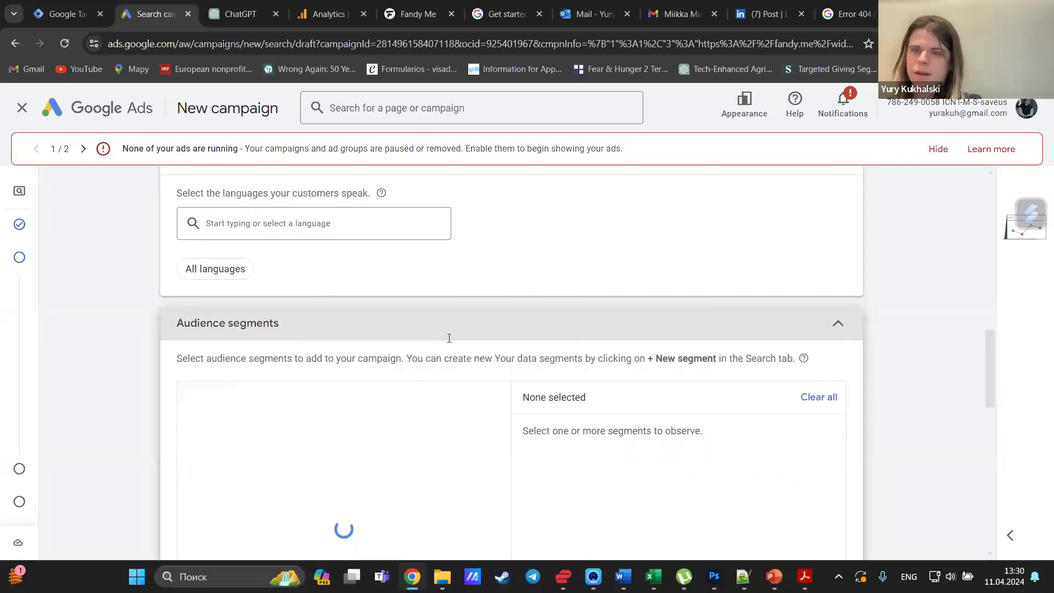
{"action": "left_click", "coordinate": [514, 305]}
{"action": "scroll", "coordinate": [515, 305], "scroll_direction": "up", "scroll_amount": 6}
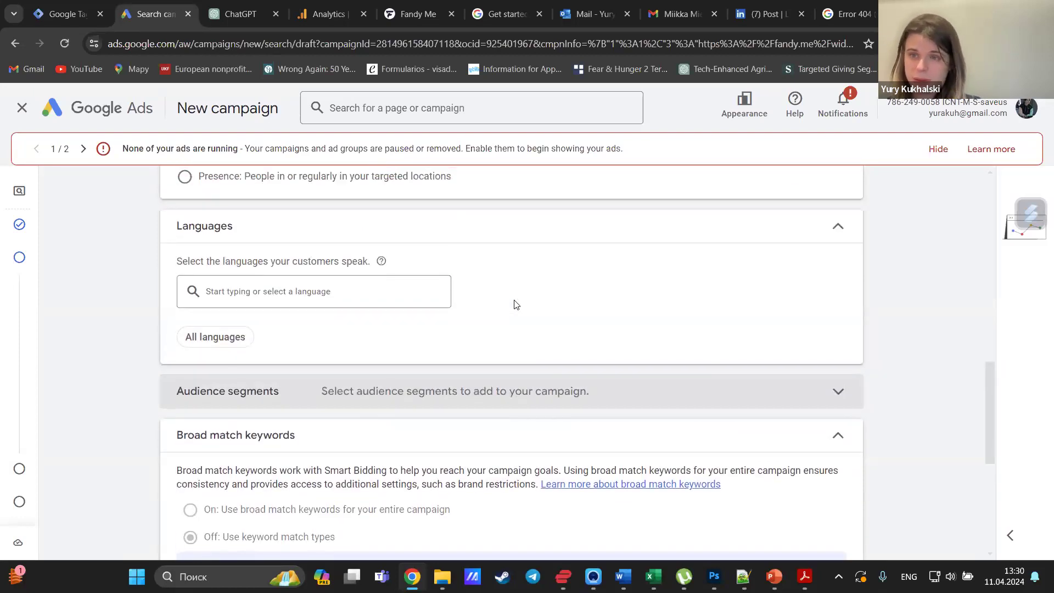
{"action": "scroll", "coordinate": [515, 304], "scroll_direction": "up", "scroll_amount": 4}
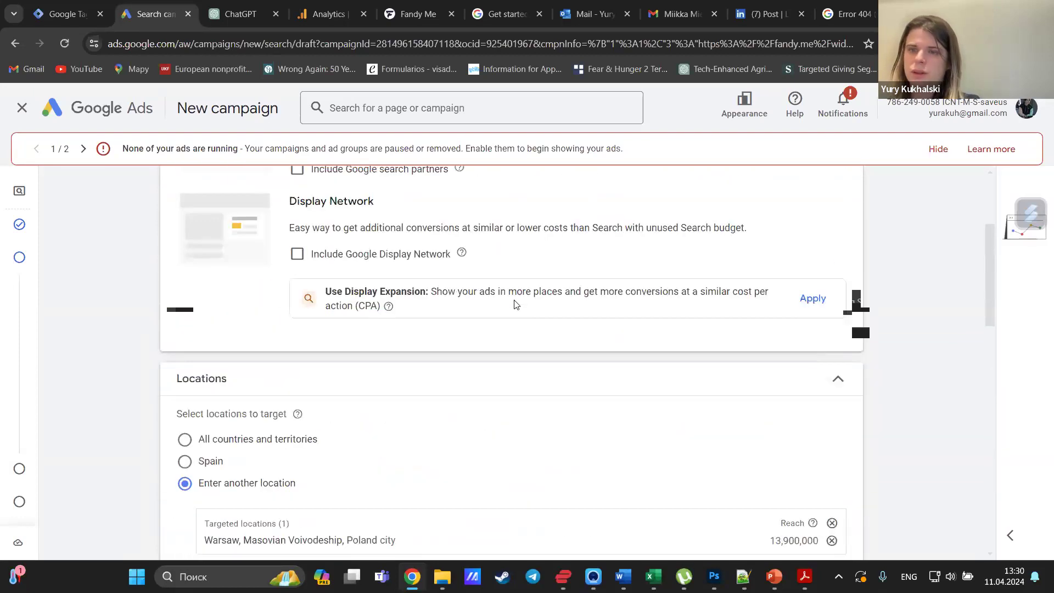
{"action": "scroll", "coordinate": [515, 304], "scroll_direction": "down", "scroll_amount": 10}
{"action": "scroll", "coordinate": [514, 306], "scroll_direction": "down", "scroll_amount": 4}
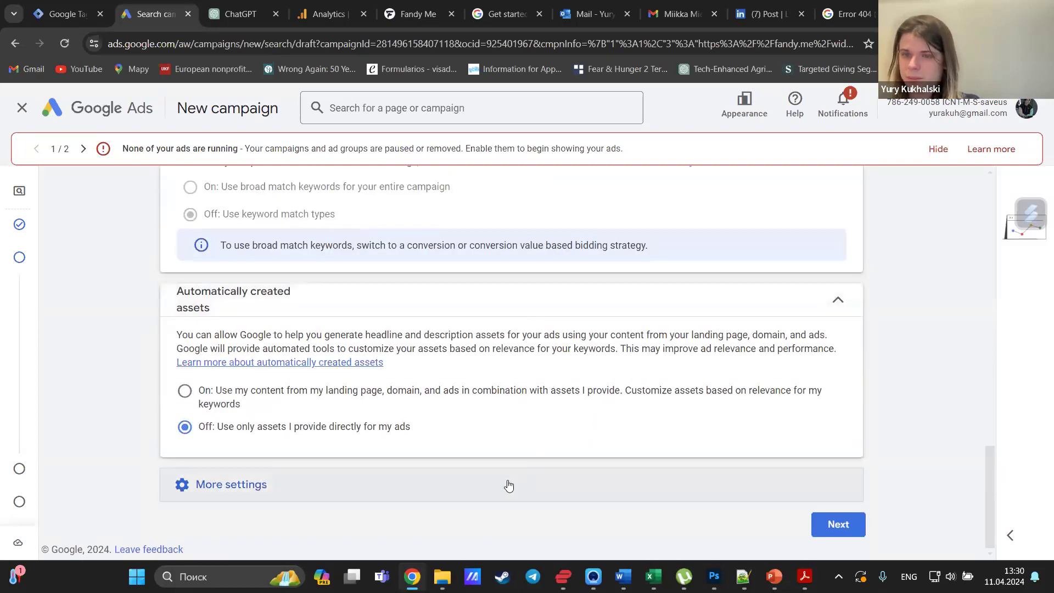
{"action": "scroll", "coordinate": [553, 294], "scroll_direction": "up", "scroll_amount": 3}
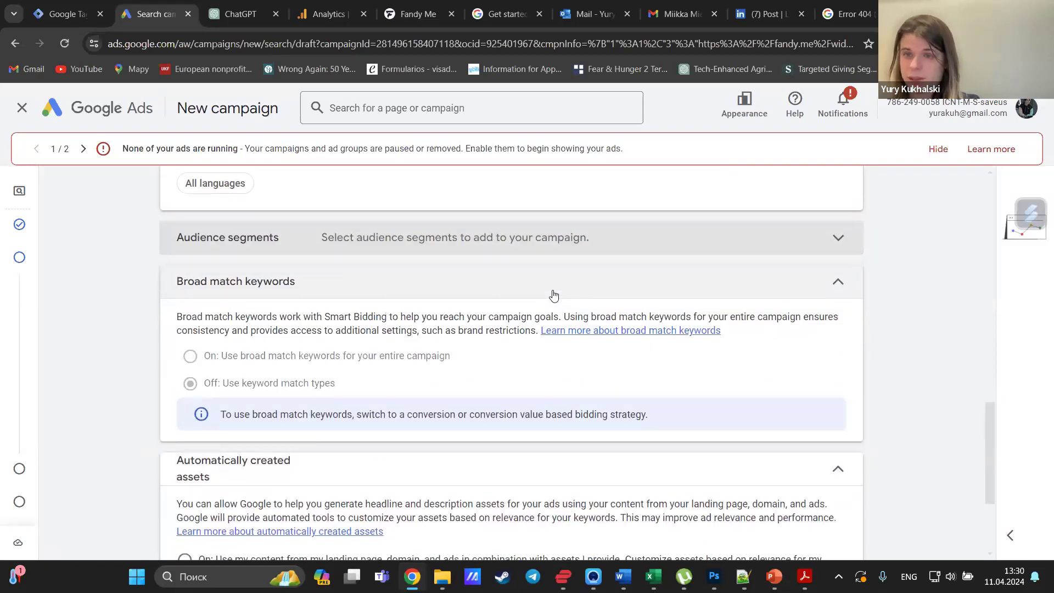
{"action": "scroll", "coordinate": [553, 295], "scroll_direction": "down", "scroll_amount": 2}
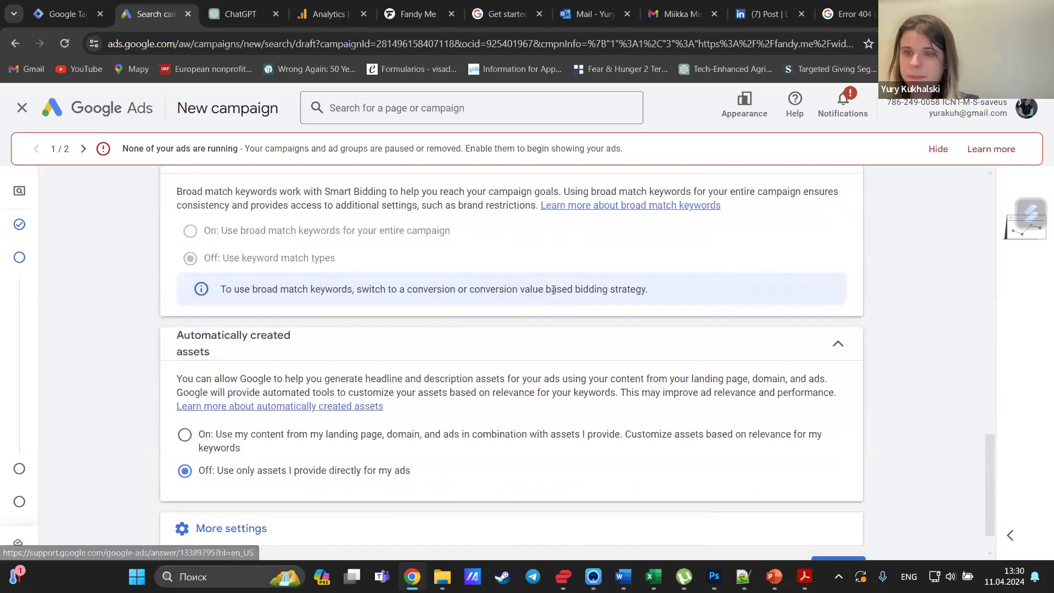
{"action": "scroll", "coordinate": [553, 289], "scroll_direction": "down", "scroll_amount": 1}
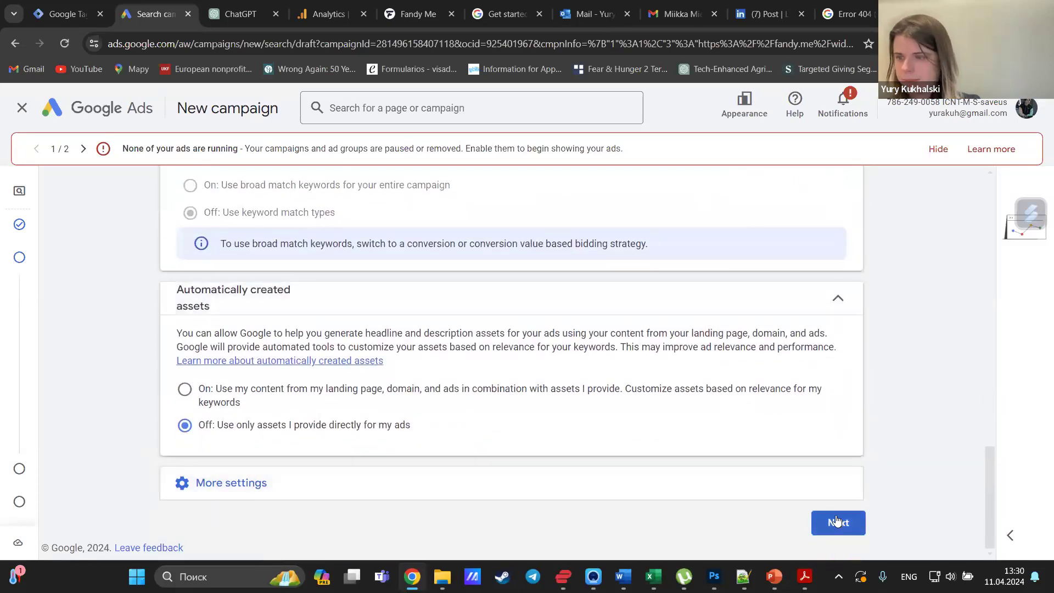
Expand the additional campaign settings for ad rotation, dates and schedule, and continue to the keywords and ads stage.
{"action": "left_click", "coordinate": [825, 483]}
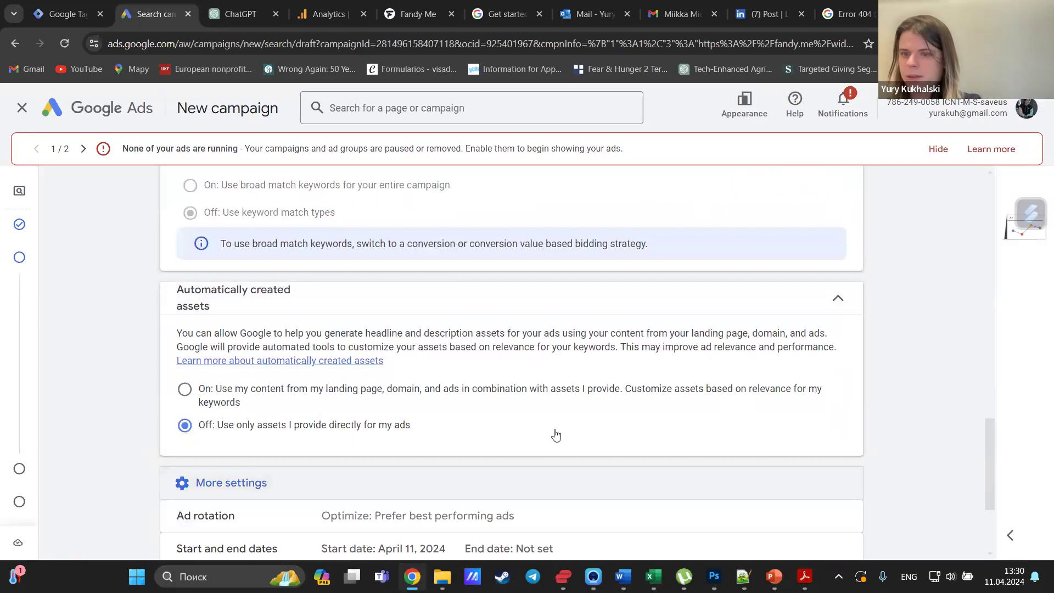
{"action": "scroll", "coordinate": [555, 436], "scroll_direction": "down", "scroll_amount": 3}
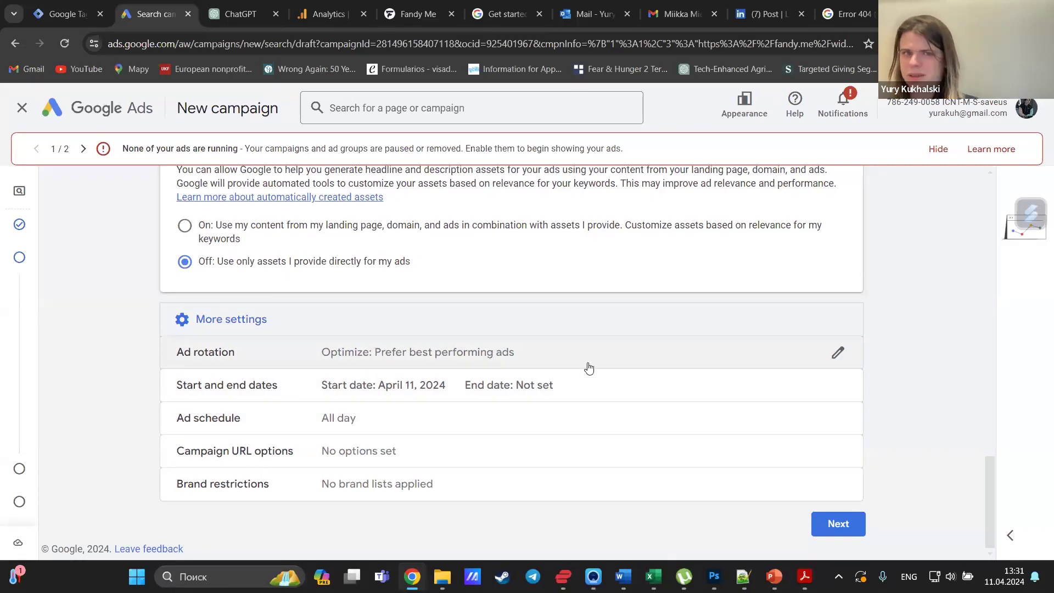
{"action": "left_click", "coordinate": [840, 526]}
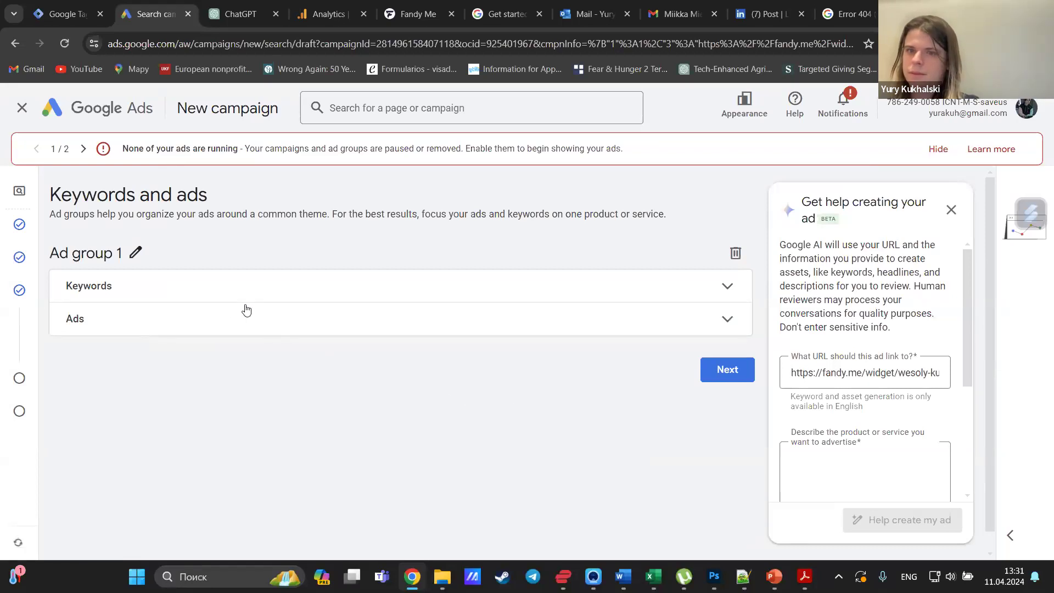
Choose to create the ad without Google AI suggestions and go to the keyword section of Ad group 1.
{"action": "left_click", "coordinate": [253, 289]}
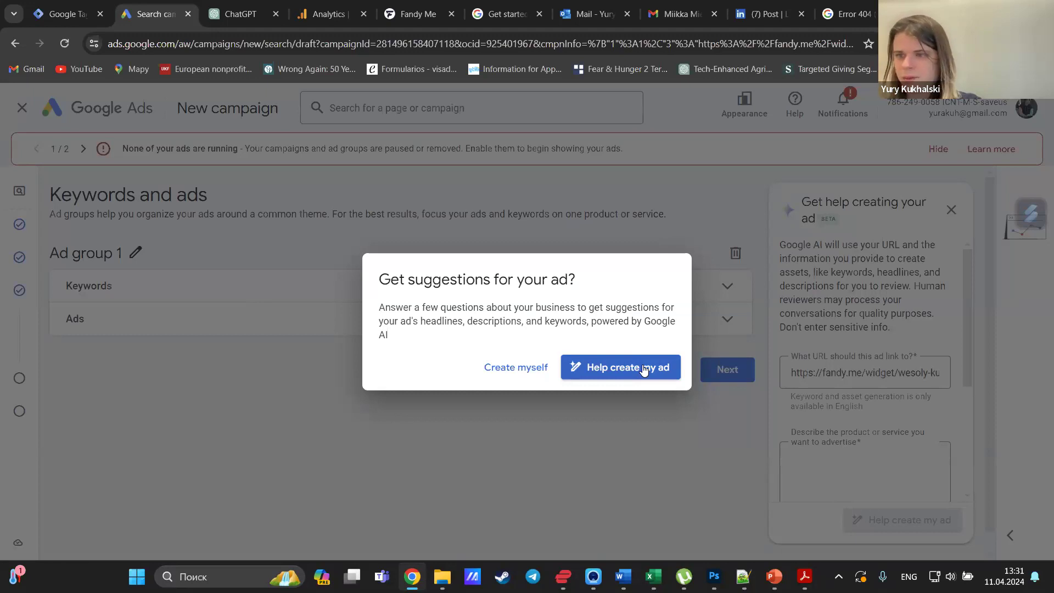
{"action": "left_click", "coordinate": [515, 369]}
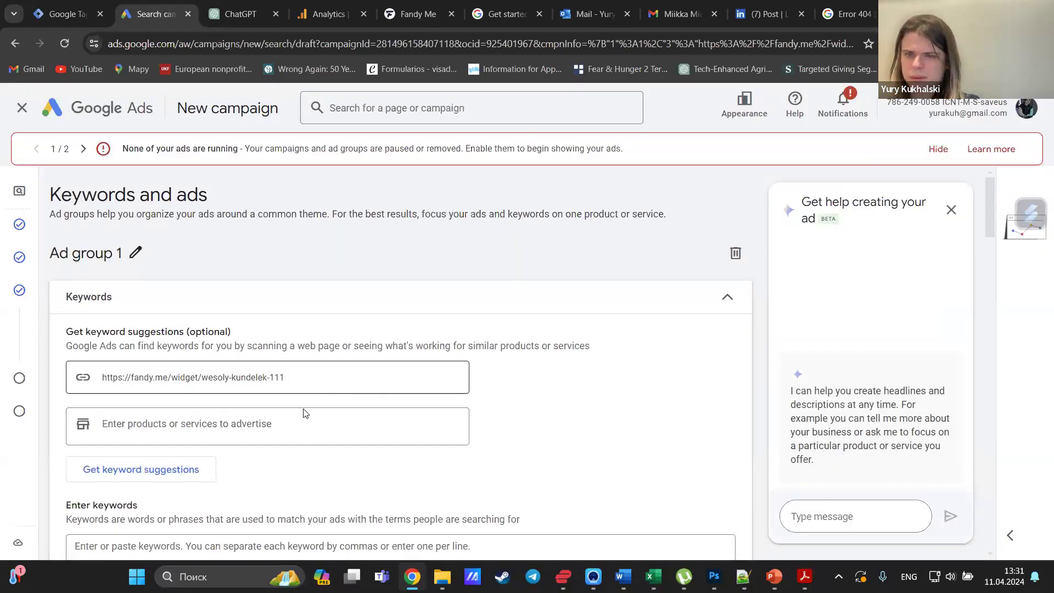
{"action": "left_click", "coordinate": [306, 423]}
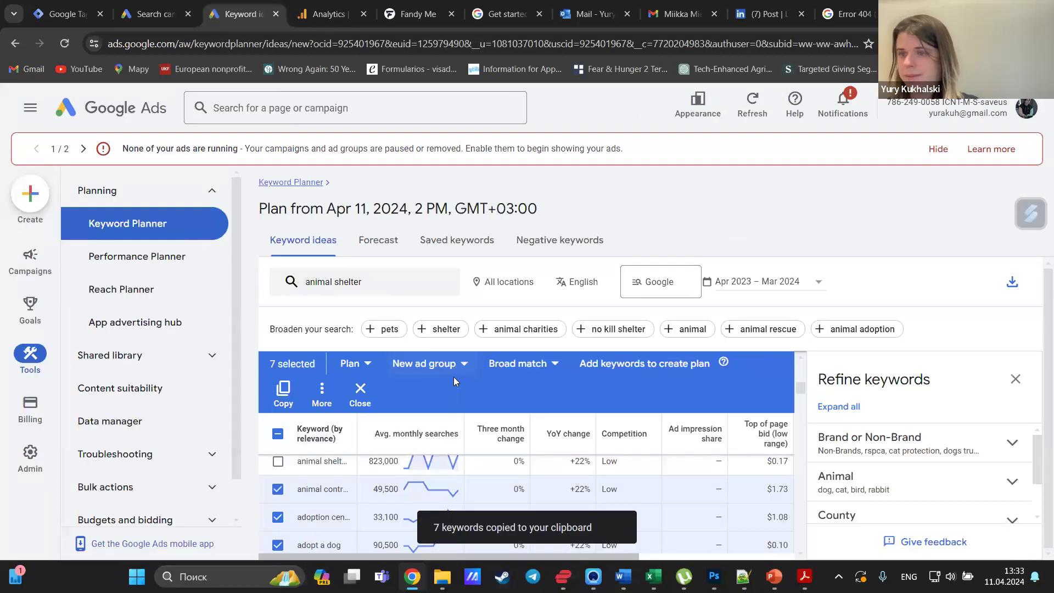
Return to the campaign draft and paste the seven copied keywords, including animal control, adopt a dog and adoption center, into Ad group 1.
{"action": "left_click", "coordinate": [156, 14]}
{"action": "left_click", "coordinate": [208, 392]}
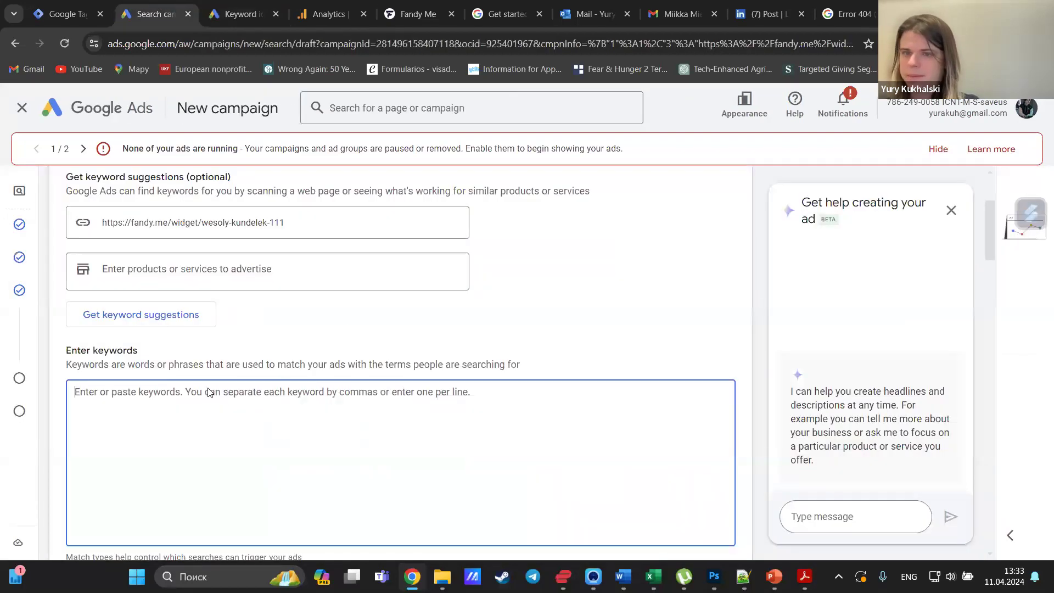
{"action": "key", "text": "ctrl+v"}
{"action": "scroll", "coordinate": [448, 341], "scroll_direction": "down", "scroll_amount": 1}
{"action": "scroll", "coordinate": [447, 342], "scroll_direction": "down", "scroll_amount": 4}
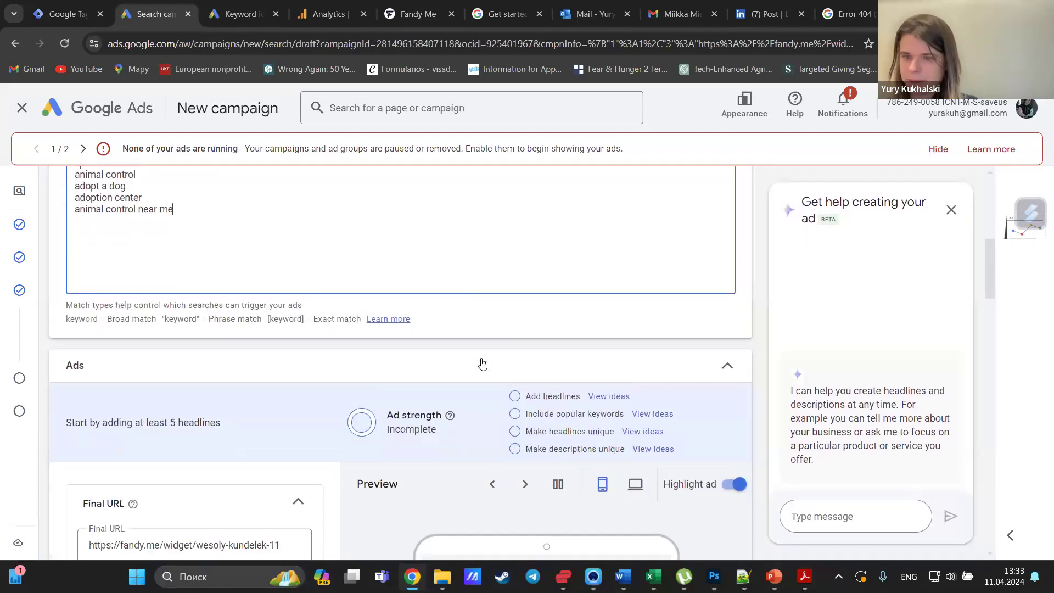
{"action": "scroll", "coordinate": [481, 363], "scroll_direction": "down", "scroll_amount": 1}
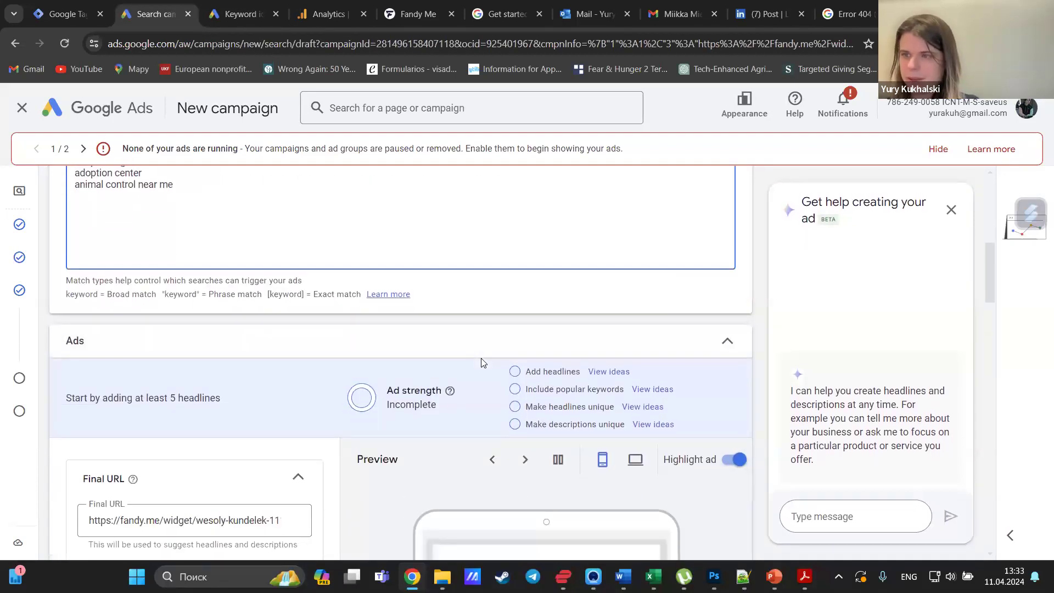
Open the headline ideas for the ad and browse the top-keyword, call to action, promotion, location and shipping phrases.
{"action": "left_click", "coordinate": [845, 515]}
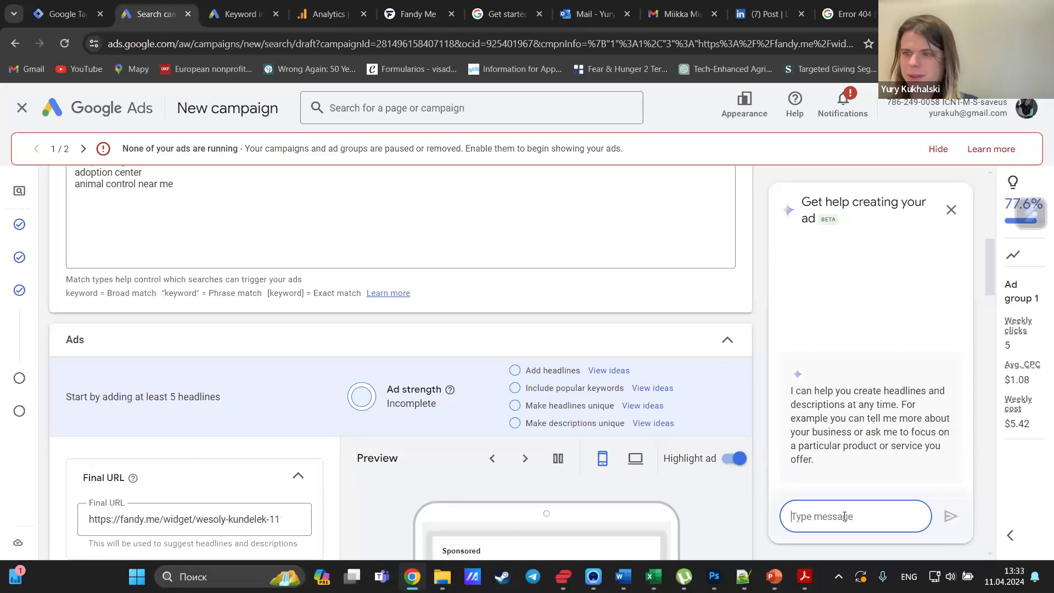
{"action": "scroll", "coordinate": [504, 439], "scroll_direction": "down", "scroll_amount": 3}
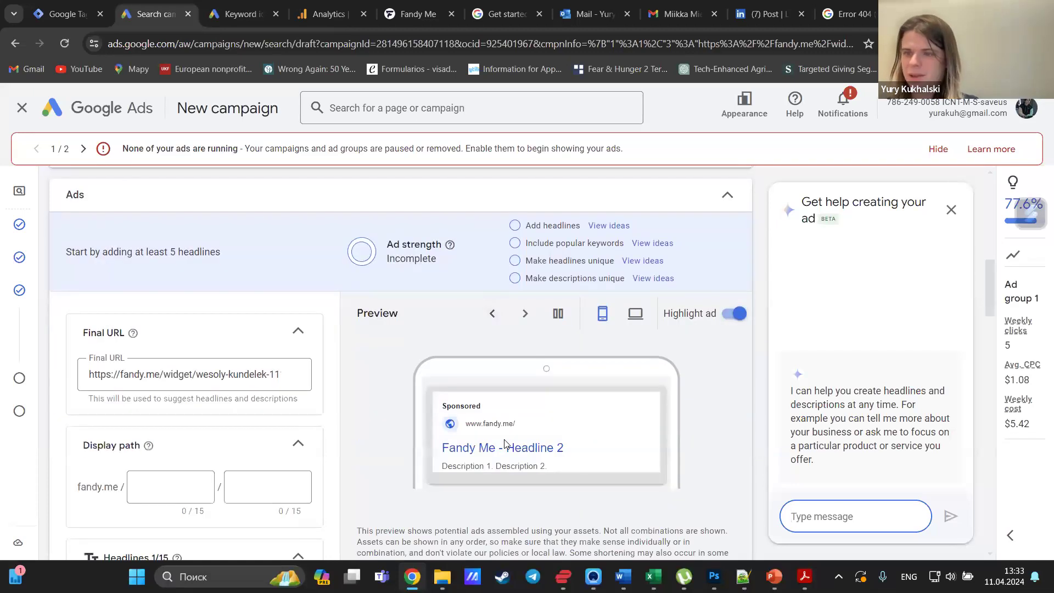
{"action": "scroll", "coordinate": [503, 443], "scroll_direction": "up", "scroll_amount": 1}
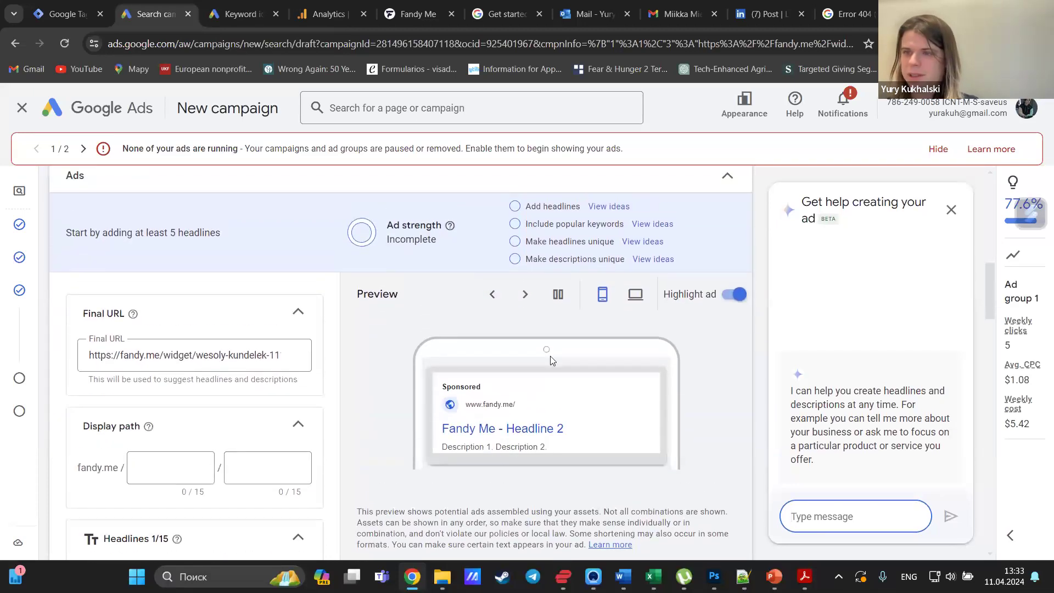
{"action": "left_click", "coordinate": [608, 206]}
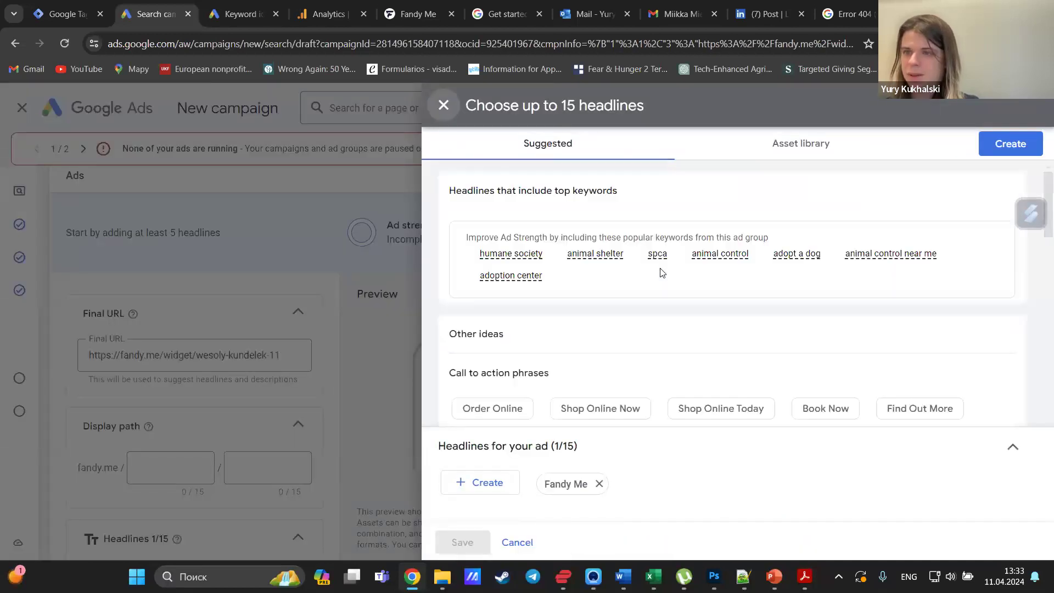
{"action": "scroll", "coordinate": [583, 346], "scroll_direction": "down", "scroll_amount": 4}
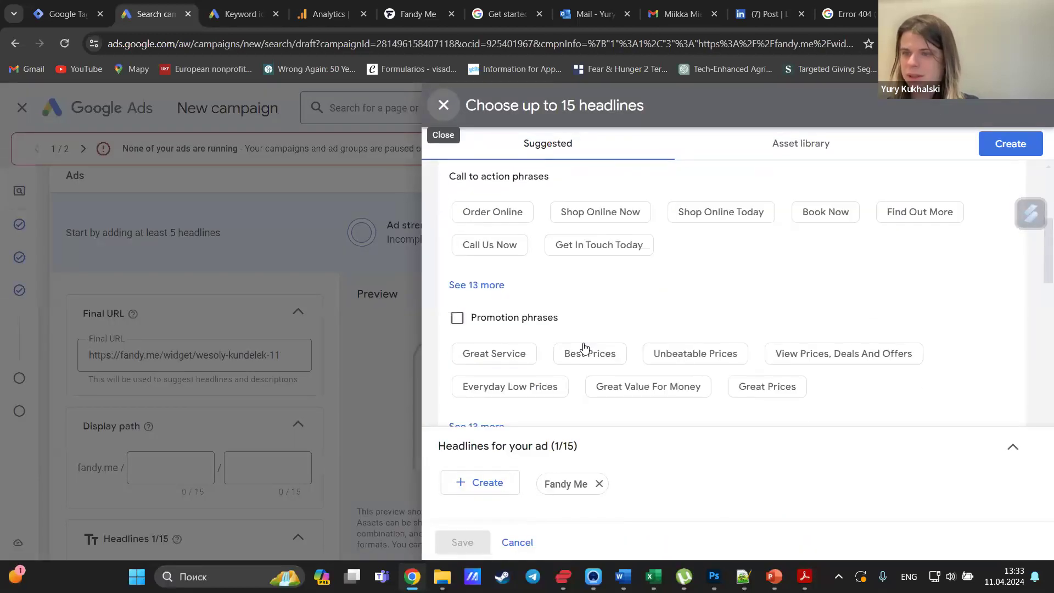
{"action": "scroll", "coordinate": [583, 347], "scroll_direction": "up", "scroll_amount": 3}
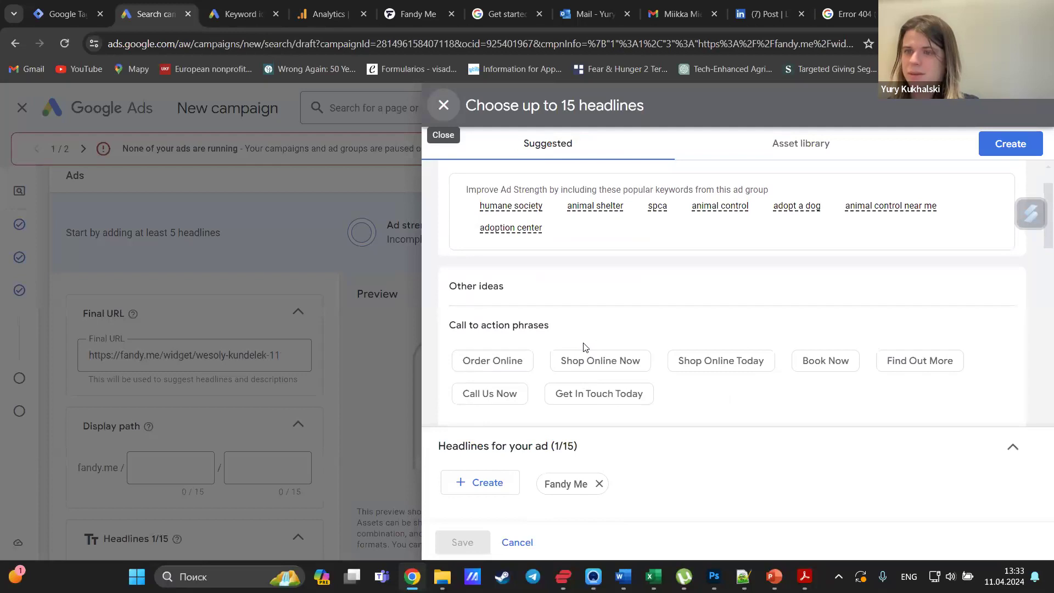
{"action": "scroll", "coordinate": [583, 347], "scroll_direction": "up", "scroll_amount": 1}
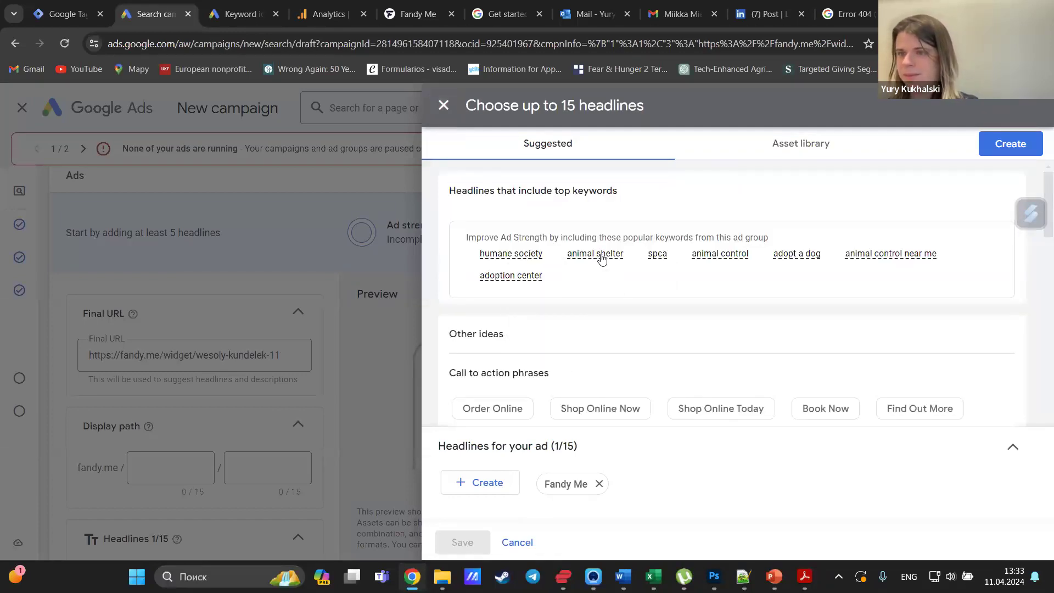
{"action": "scroll", "coordinate": [598, 259], "scroll_direction": "down", "scroll_amount": 10}
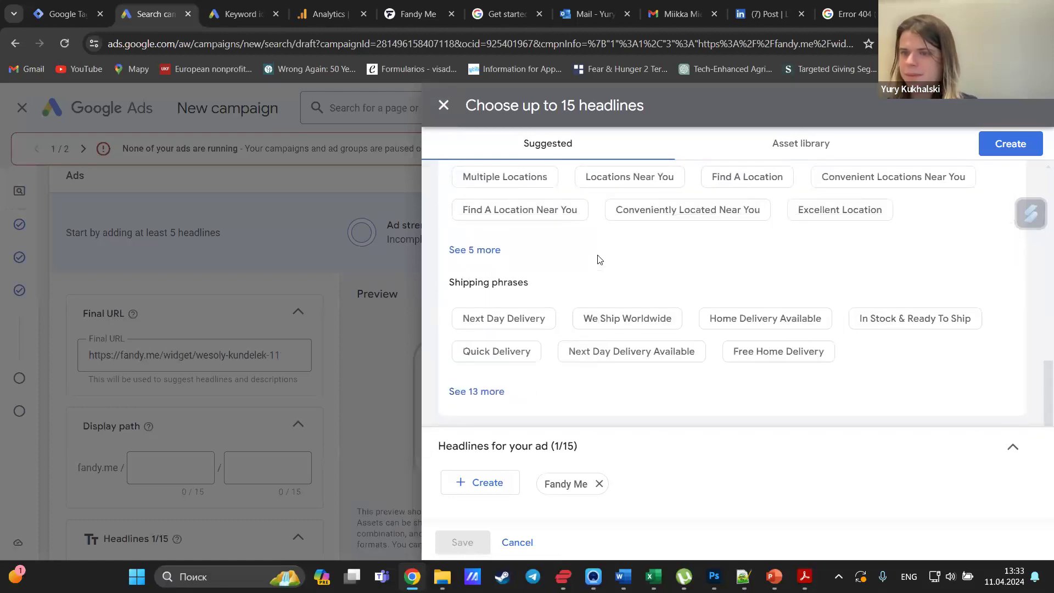
Create the custom headline "Donate to shelter" and save it to the ad's headlines.
{"action": "left_click", "coordinate": [483, 483]}
{"action": "left_click", "coordinate": [401, 313]}
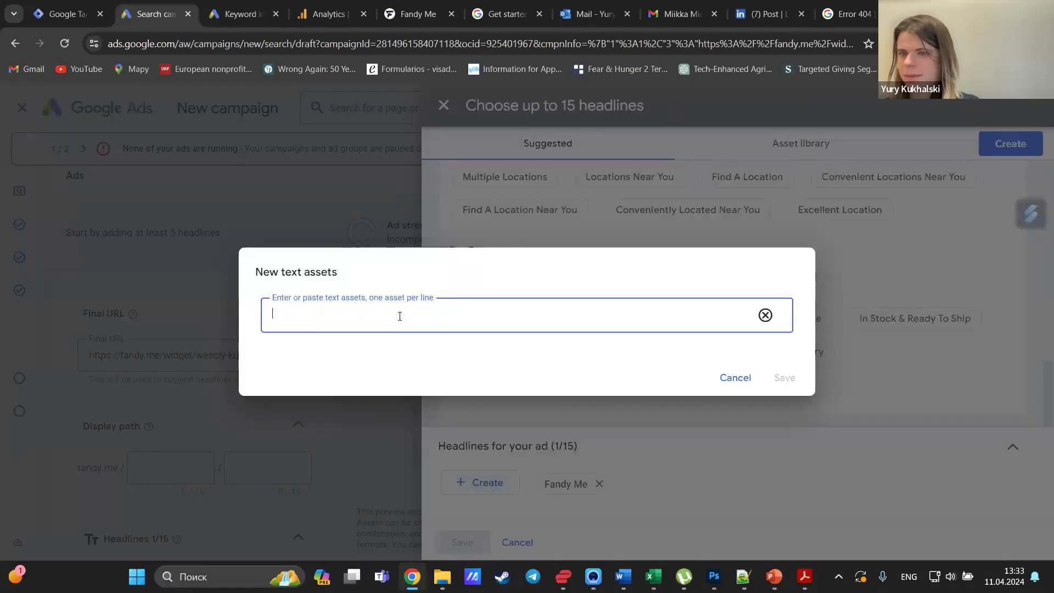
{"action": "type", "text": "Dona"}
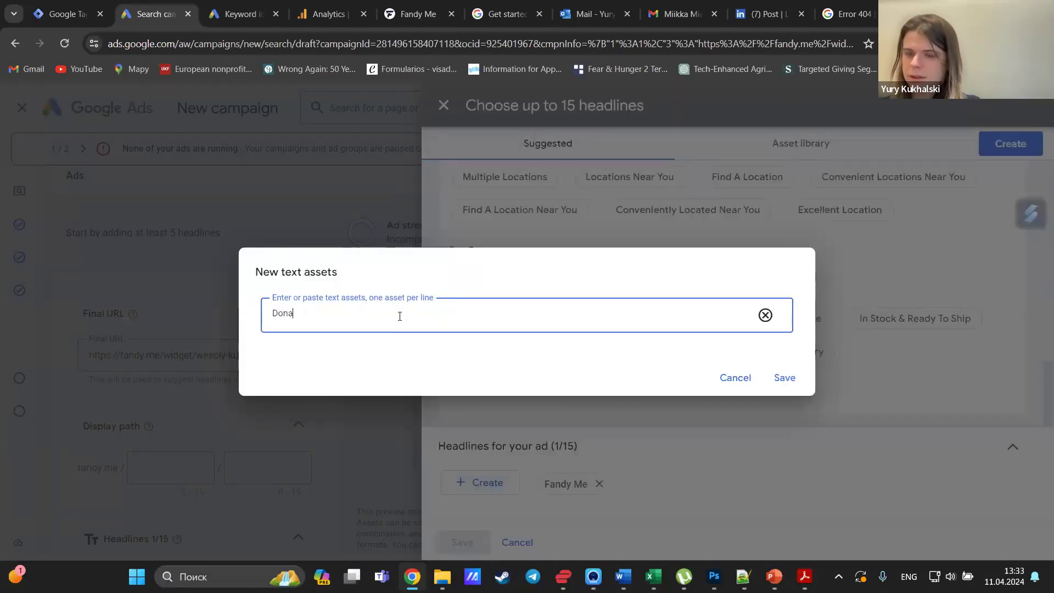
{"action": "type", "text": "te to shelter"}
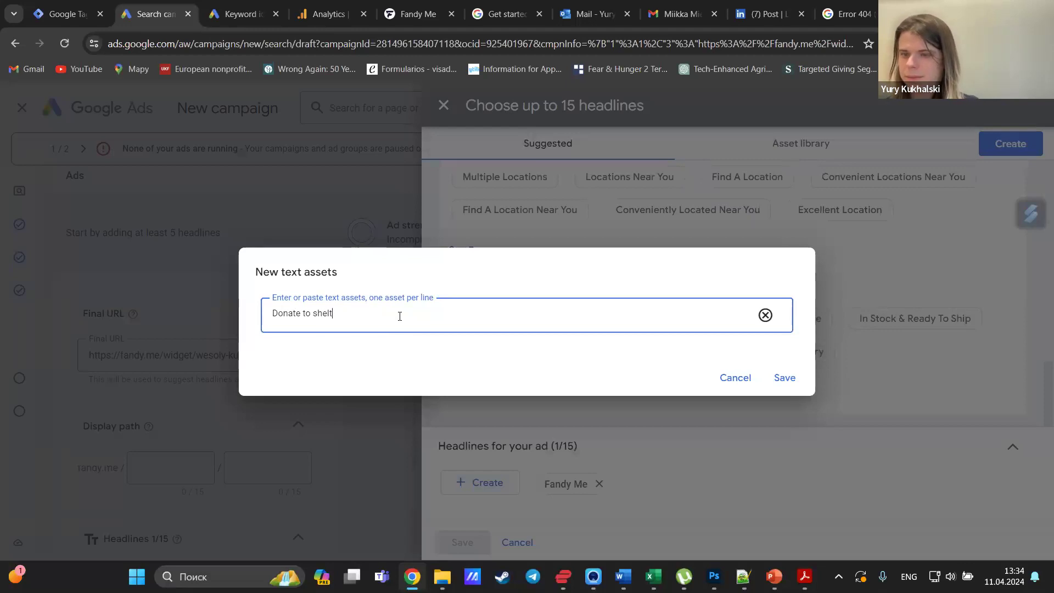
{"action": "left_click", "coordinate": [786, 377]}
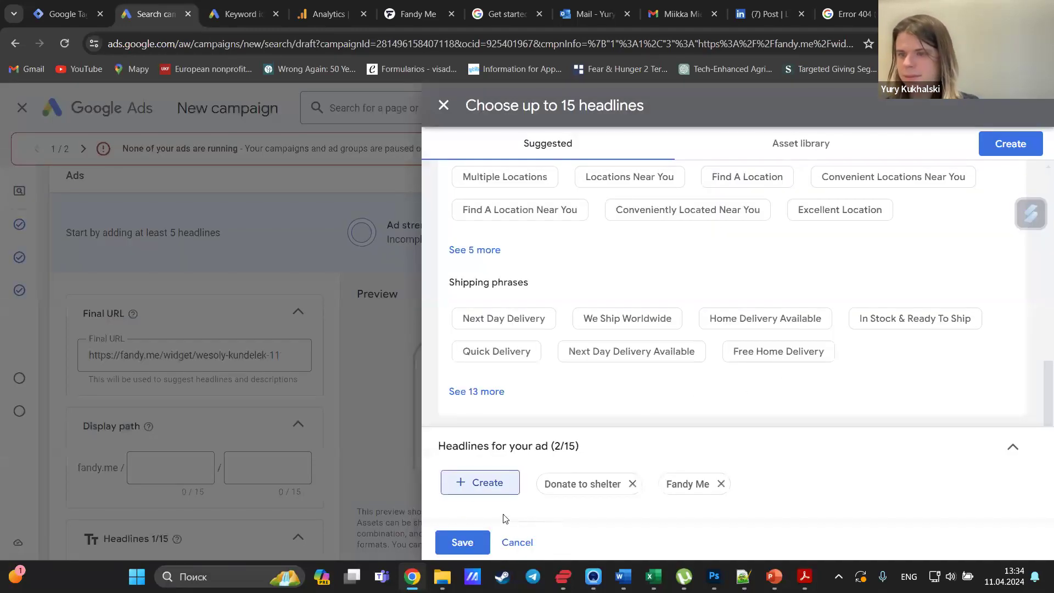
{"action": "left_click", "coordinate": [449, 545]}
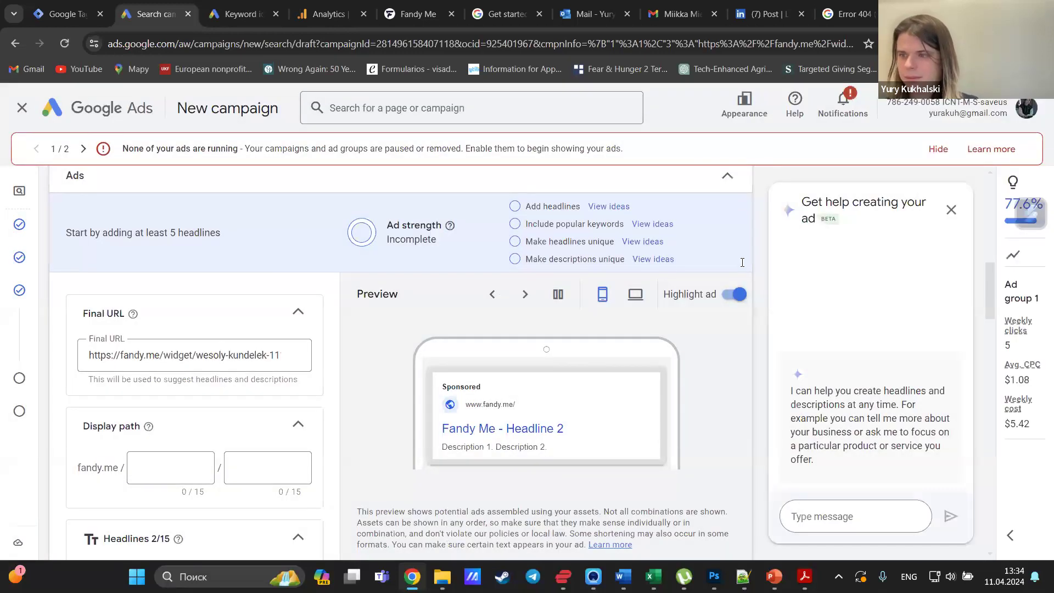
Examine the ad preview with the new headline and the remaining headline fields.
{"action": "left_click", "coordinate": [807, 506]}
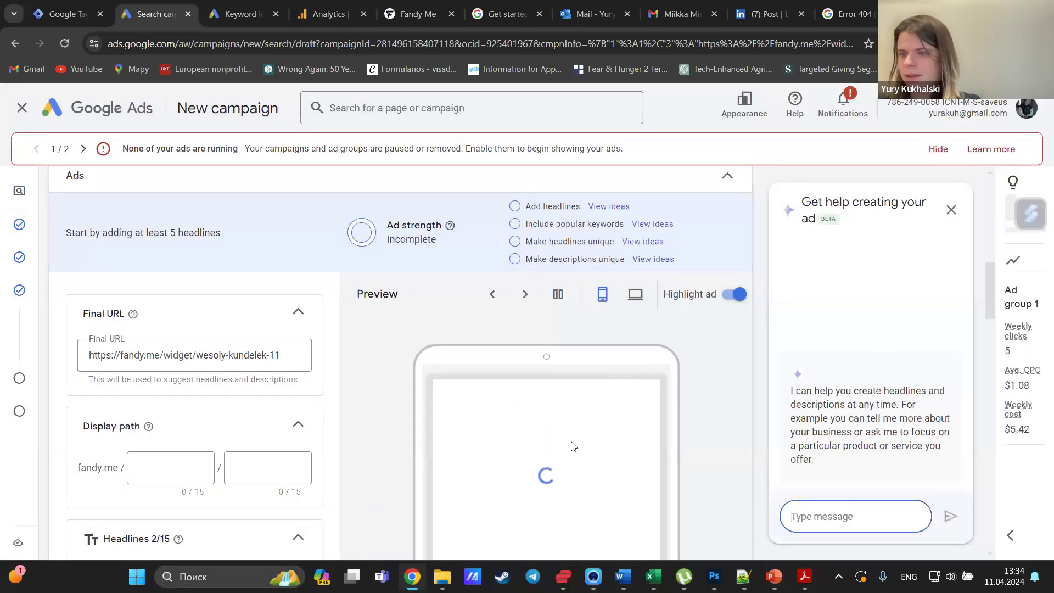
{"action": "scroll", "coordinate": [570, 441], "scroll_direction": "down", "scroll_amount": 2}
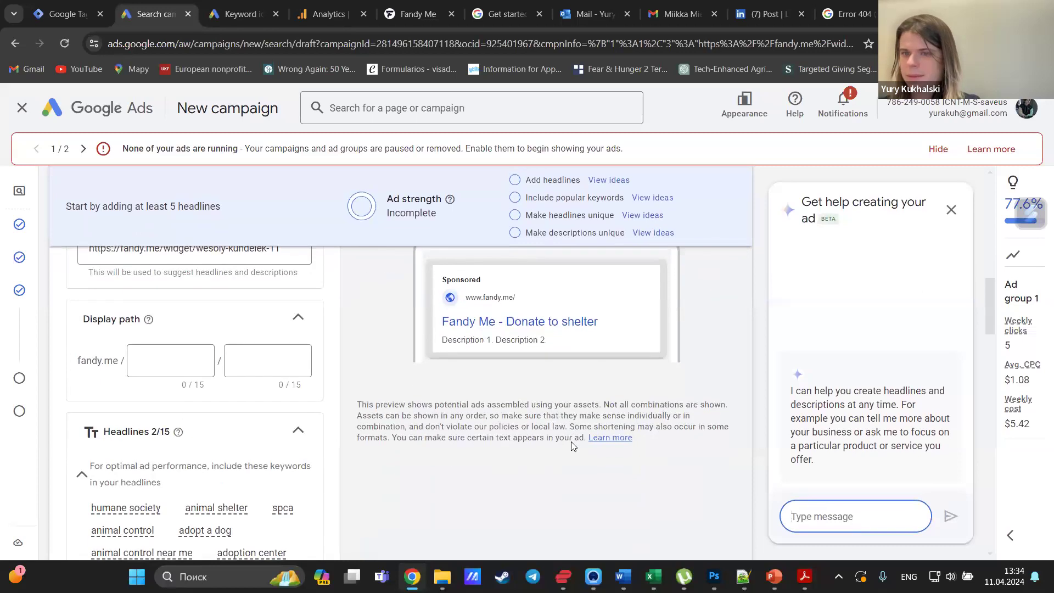
{"action": "scroll", "coordinate": [571, 446], "scroll_direction": "down", "scroll_amount": 2}
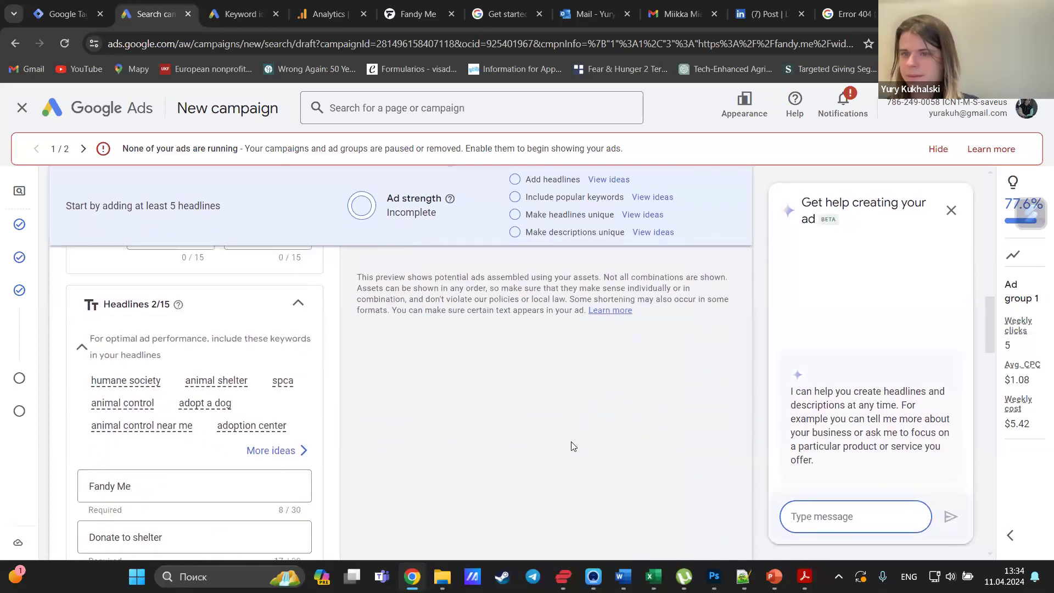
{"action": "scroll", "coordinate": [572, 446], "scroll_direction": "up", "scroll_amount": 6}
{"action": "scroll", "coordinate": [571, 446], "scroll_direction": "down", "scroll_amount": 7}
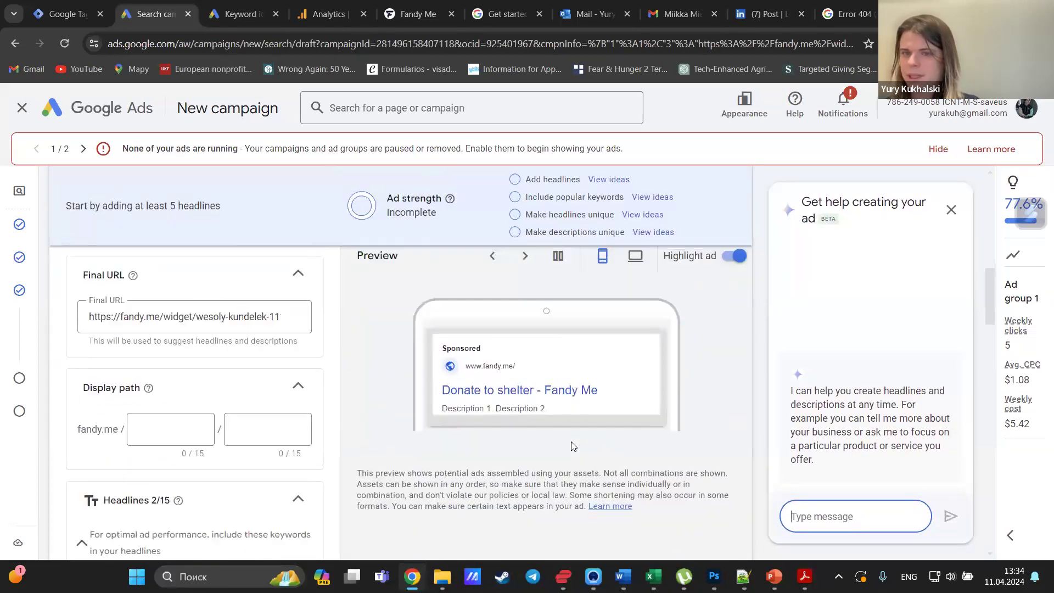
{"action": "scroll", "coordinate": [571, 446], "scroll_direction": "down", "scroll_amount": 1}
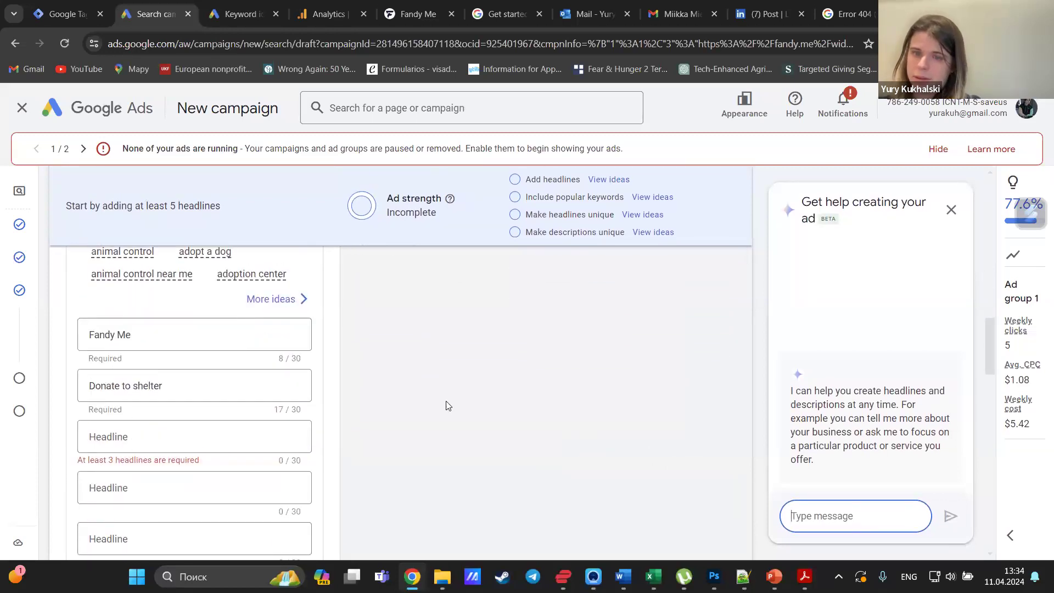
Add the headline "Donate to animal shelter" in the third headline field, based on a copy of "Donate to shelter".
{"action": "left_click", "coordinate": [186, 384]}
{"action": "scroll", "coordinate": [219, 439], "scroll_direction": "down", "scroll_amount": 2}
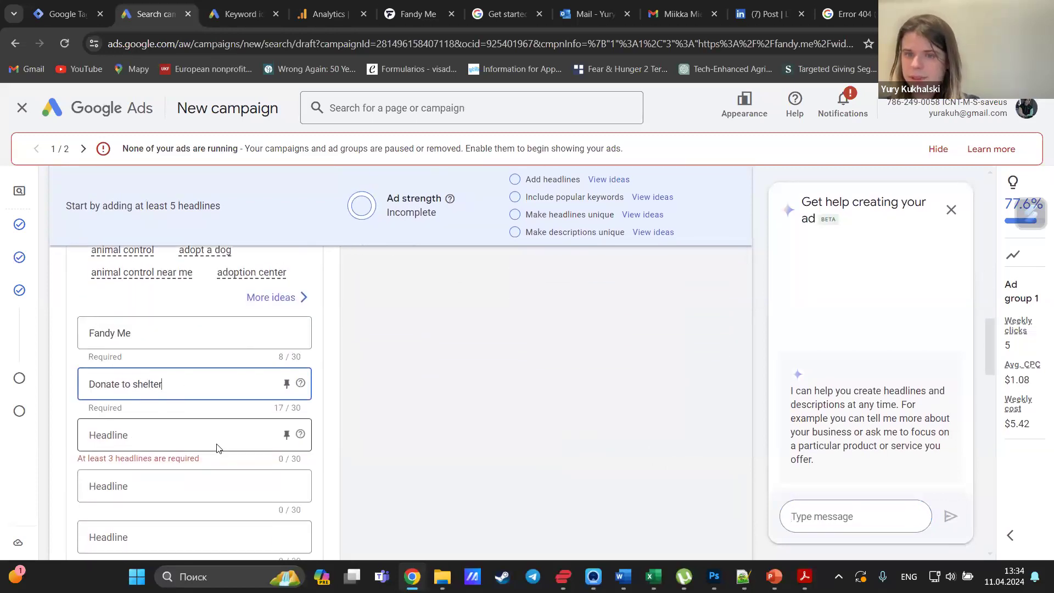
{"action": "scroll", "coordinate": [206, 405], "scroll_direction": "down", "scroll_amount": 3}
{"action": "scroll", "coordinate": [206, 406], "scroll_direction": "up", "scroll_amount": 3}
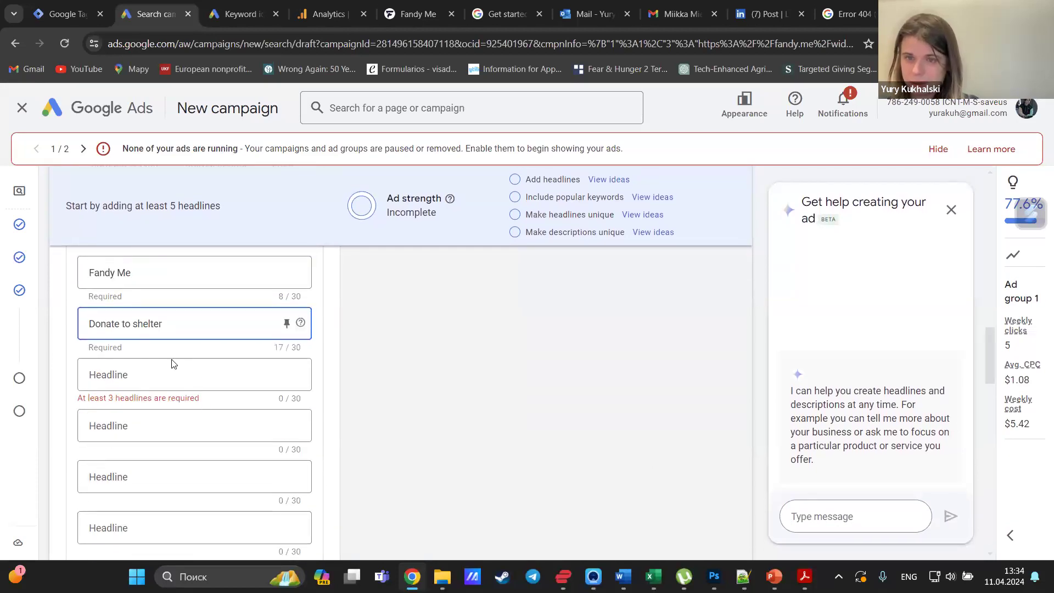
{"action": "key", "text": "ctrl+a"}
{"action": "key", "text": "ctrl+c"}
{"action": "left_click", "coordinate": [176, 377]}
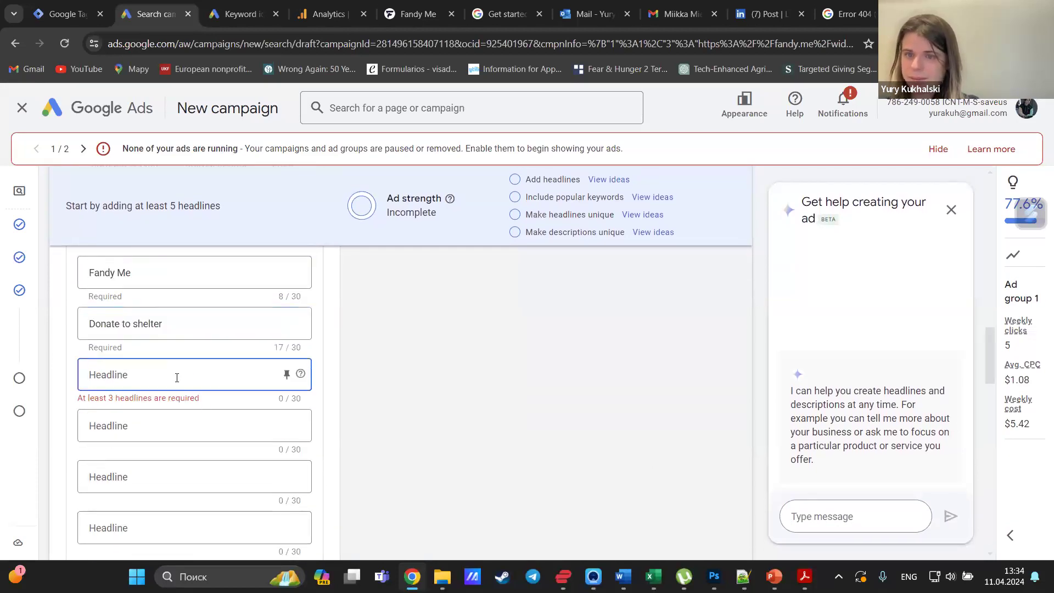
{"action": "key", "text": "ctrl+v"}
{"action": "key", "text": "ctrl+BackSpace"}
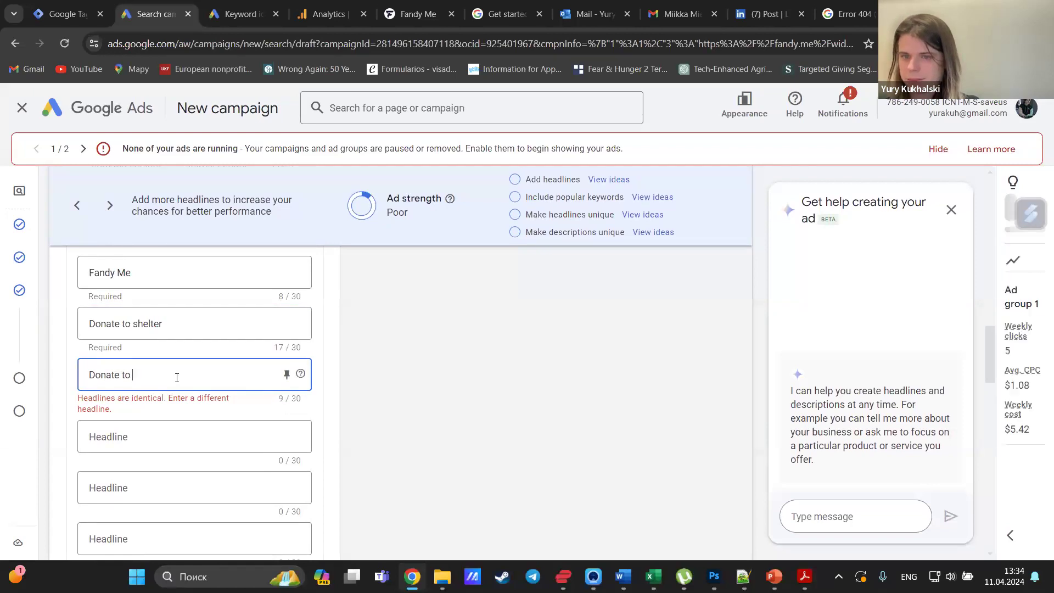
{"action": "type", "text": "animal shelter"}
Copy the "Donate to animal shelter" headline into the fourth headline field and reword it to "Donate to pet shelter".
{"action": "key", "text": "ctrl+a"}
{"action": "key", "text": "ctrl+c"}
{"action": "left_click", "coordinate": [221, 422]}
{"action": "key", "text": "ctrl+v"}
{"action": "double_click", "coordinate": [151, 426]}
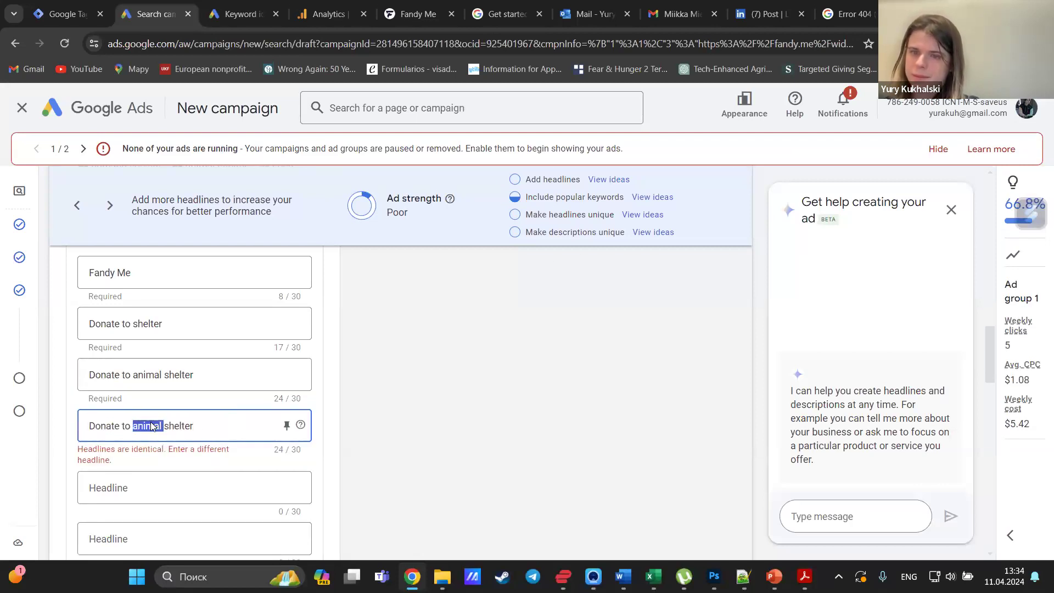
{"action": "type", "text": "pet"}
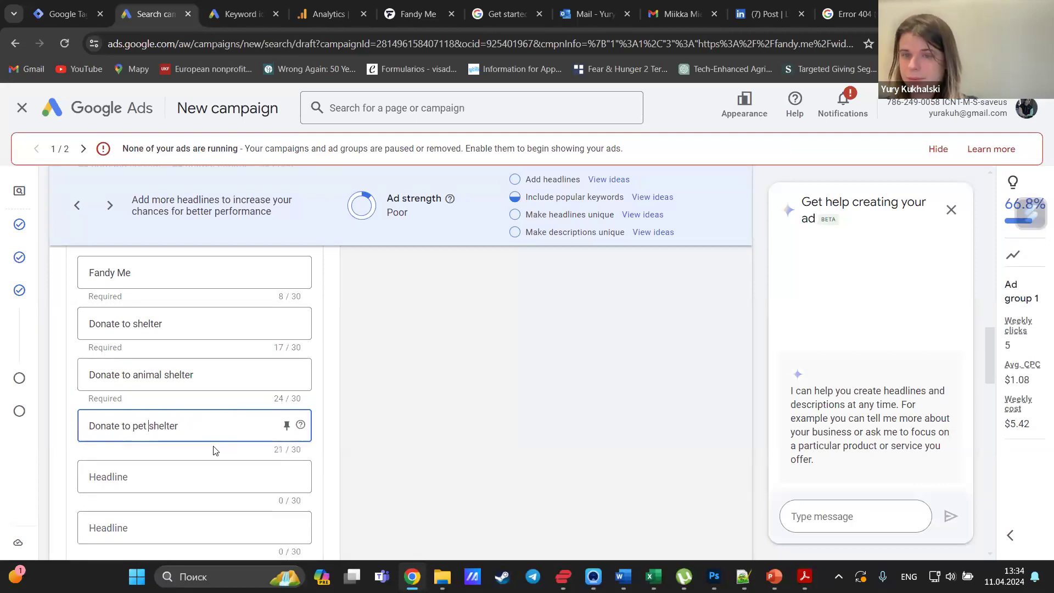
Look over the entered headlines, the remaining empty headline fields and the description fields of the ad.
{"action": "left_click", "coordinate": [211, 472]}
{"action": "scroll", "coordinate": [213, 474], "scroll_direction": "up", "scroll_amount": 1}
{"action": "scroll", "coordinate": [214, 475], "scroll_direction": "up", "scroll_amount": 1}
{"action": "scroll", "coordinate": [214, 474], "scroll_direction": "down", "scroll_amount": 3}
{"action": "scroll", "coordinate": [213, 473], "scroll_direction": "up", "scroll_amount": 1}
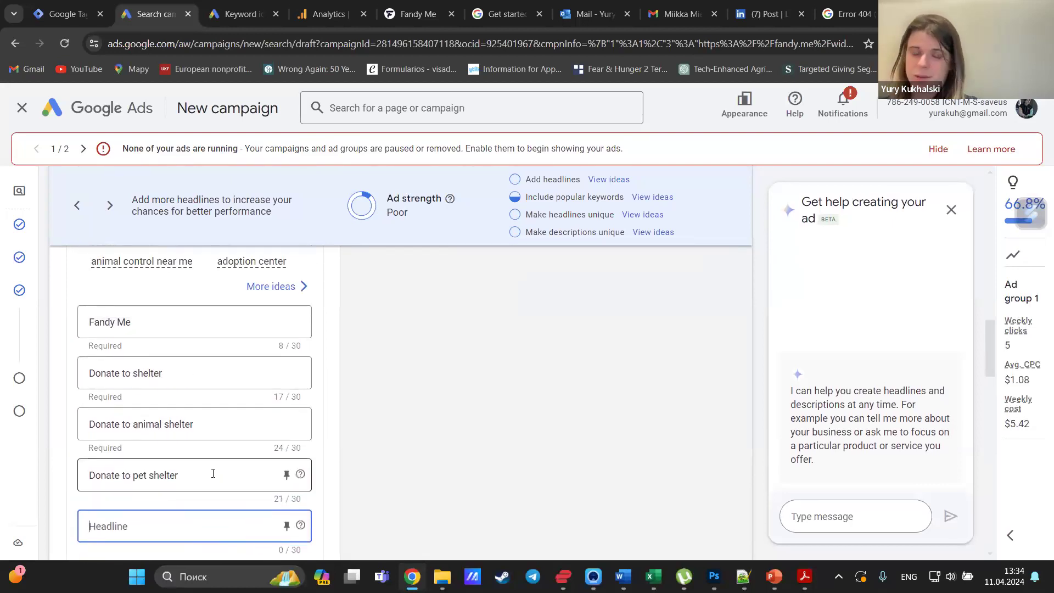
{"action": "scroll", "coordinate": [213, 474], "scroll_direction": "down", "scroll_amount": 2}
{"action": "scroll", "coordinate": [214, 475], "scroll_direction": "up", "scroll_amount": 2}
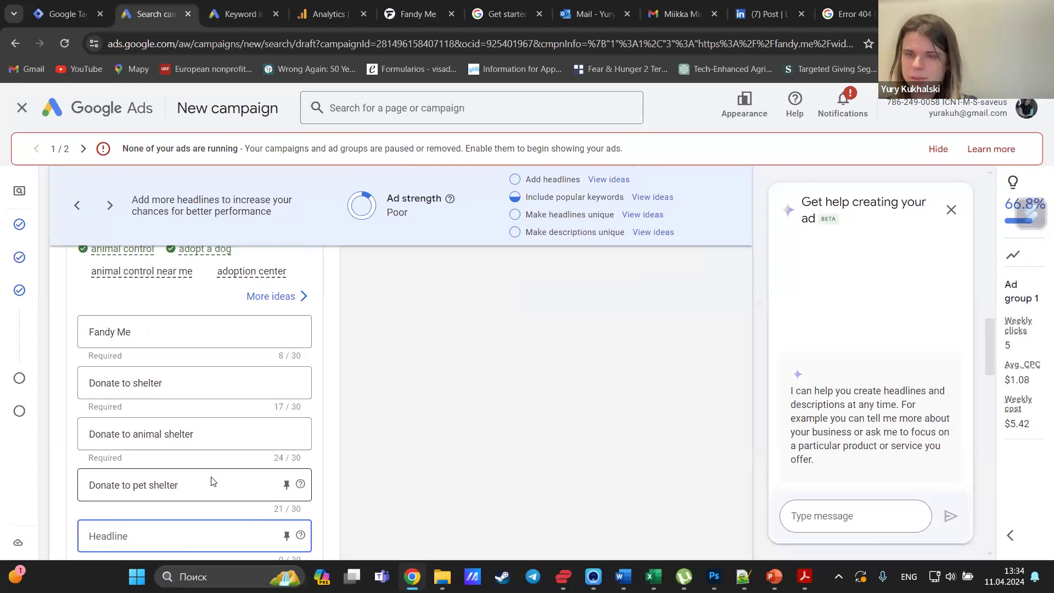
{"action": "scroll", "coordinate": [213, 481], "scroll_direction": "down", "scroll_amount": 4}
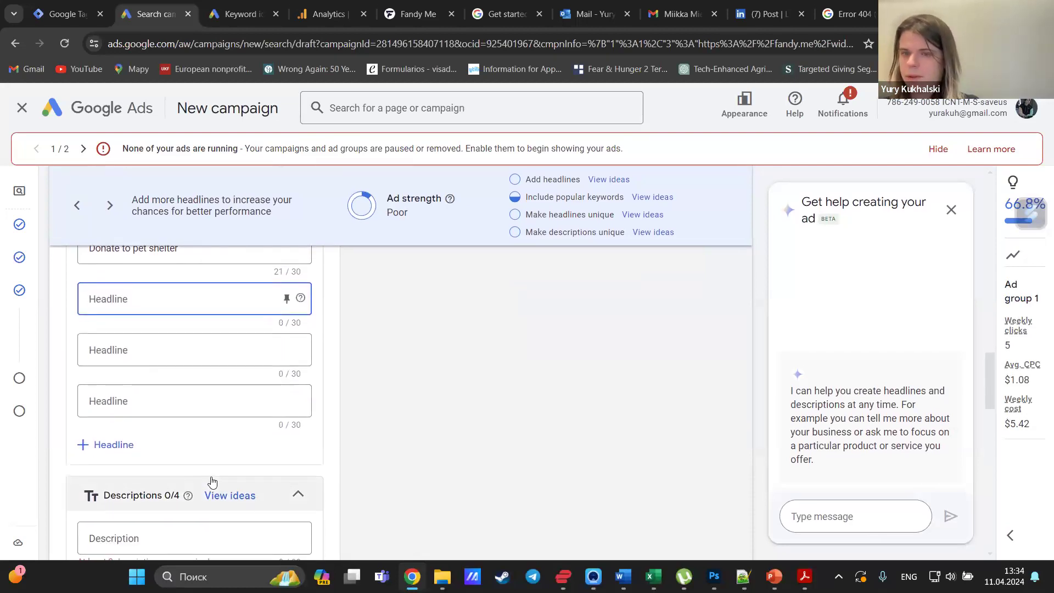
{"action": "scroll", "coordinate": [214, 481], "scroll_direction": "down", "scroll_amount": 1}
{"action": "left_click", "coordinate": [213, 481]}
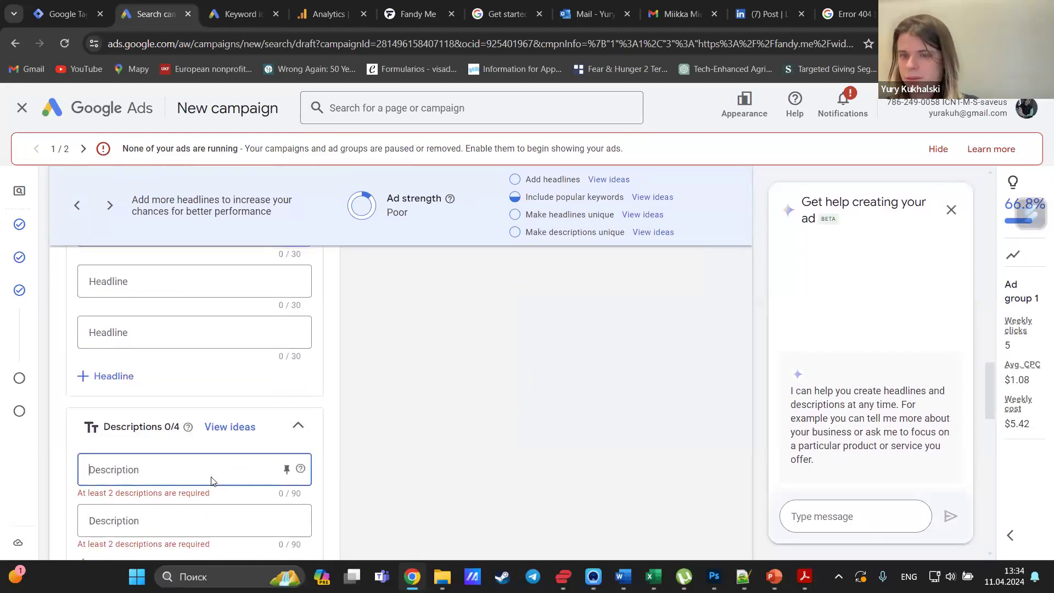
{"action": "scroll", "coordinate": [214, 481], "scroll_direction": "down", "scroll_amount": 1}
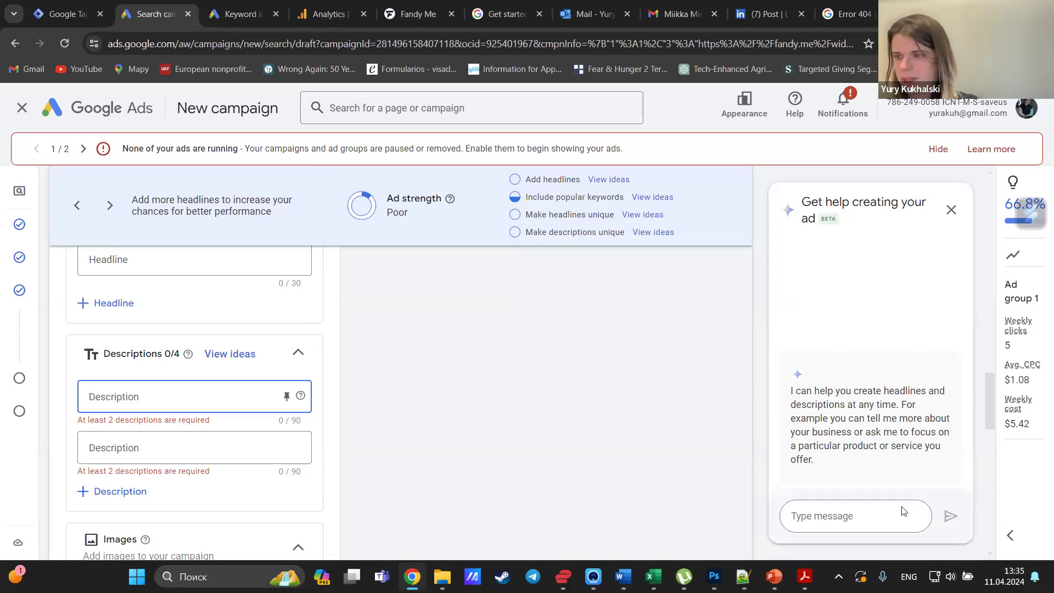
Ask the ad assistant for "Donate to animal shelter description for ad" and add its headlines "Support Local Shelter" and "Animal Shelter Near You".
{"action": "left_click", "coordinate": [861, 518]}
{"action": "key", "text": "ctrl+v"}
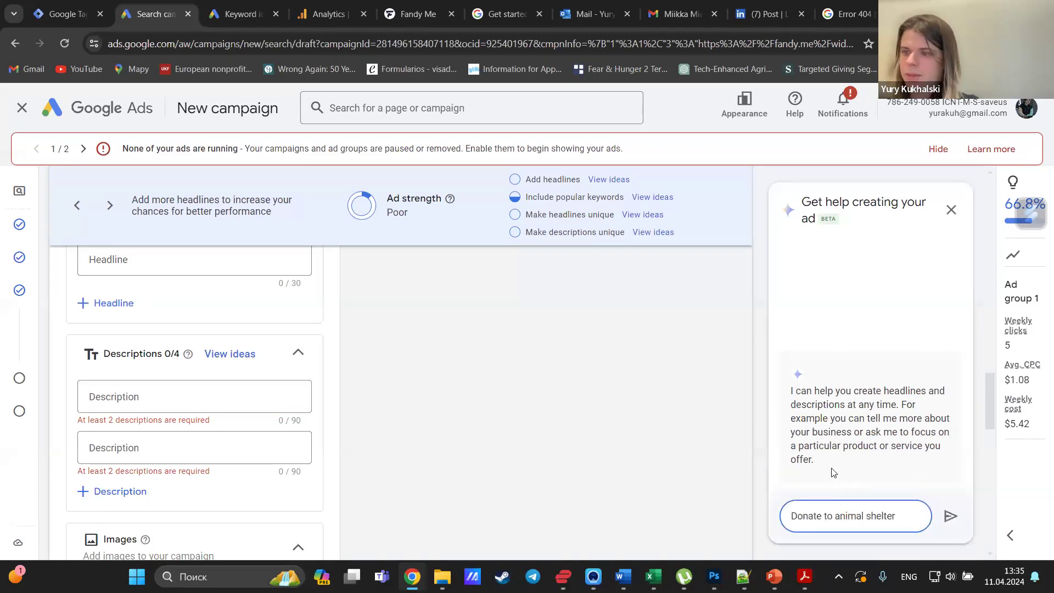
{"action": "type", "text": "de"}
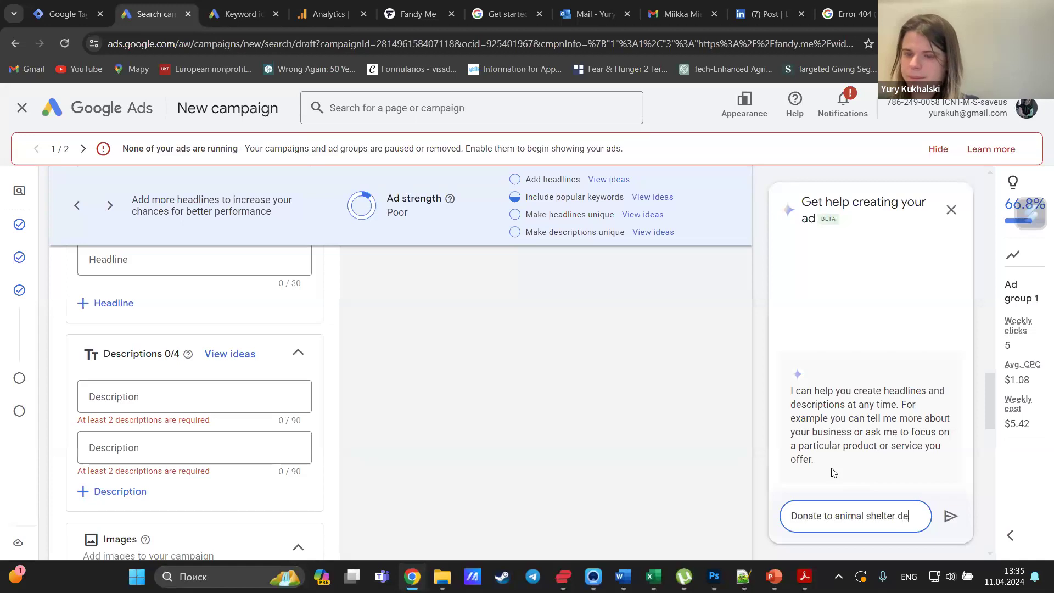
{"action": "type", "text": "scription for ad"}
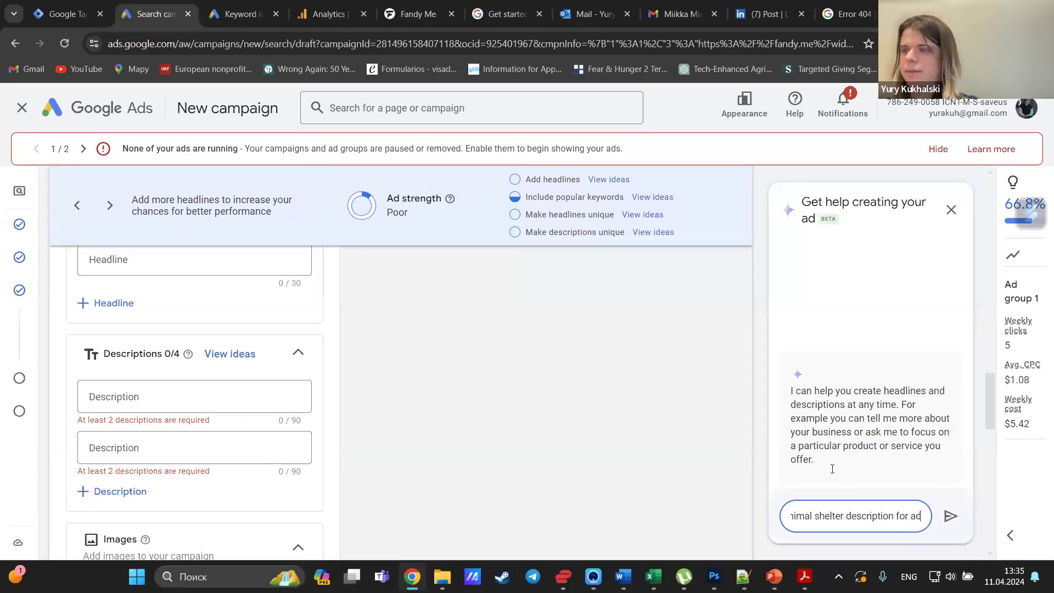
{"action": "key", "text": "Return"}
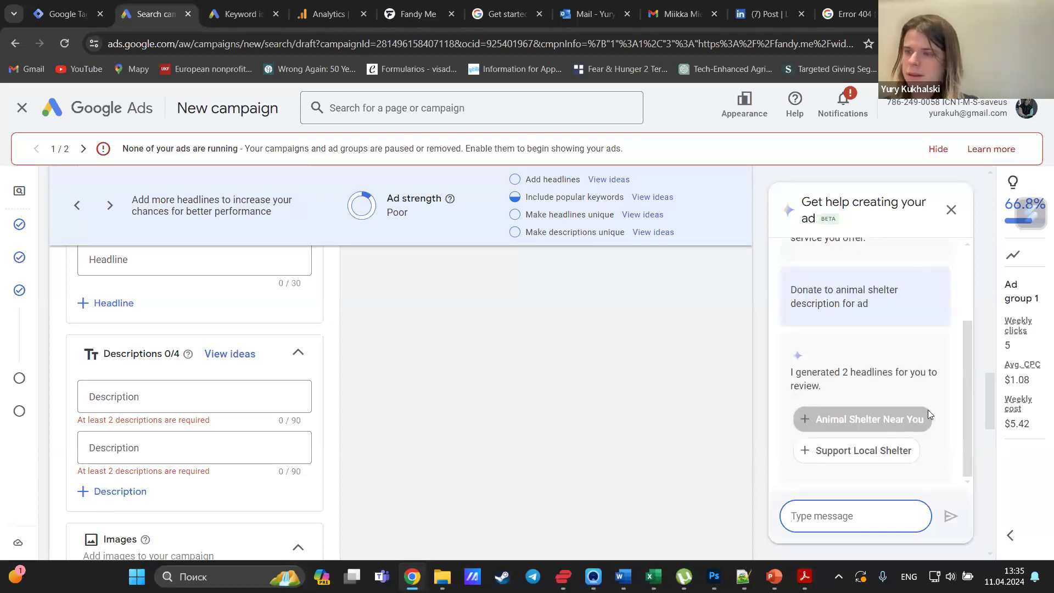
{"action": "left_click", "coordinate": [869, 450]}
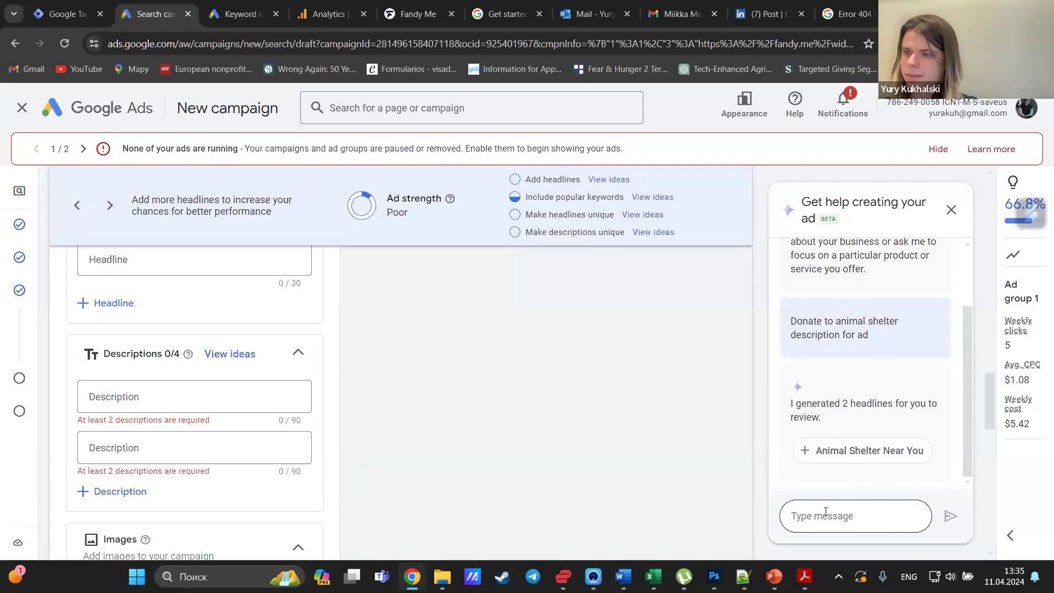
{"action": "left_click", "coordinate": [887, 450]}
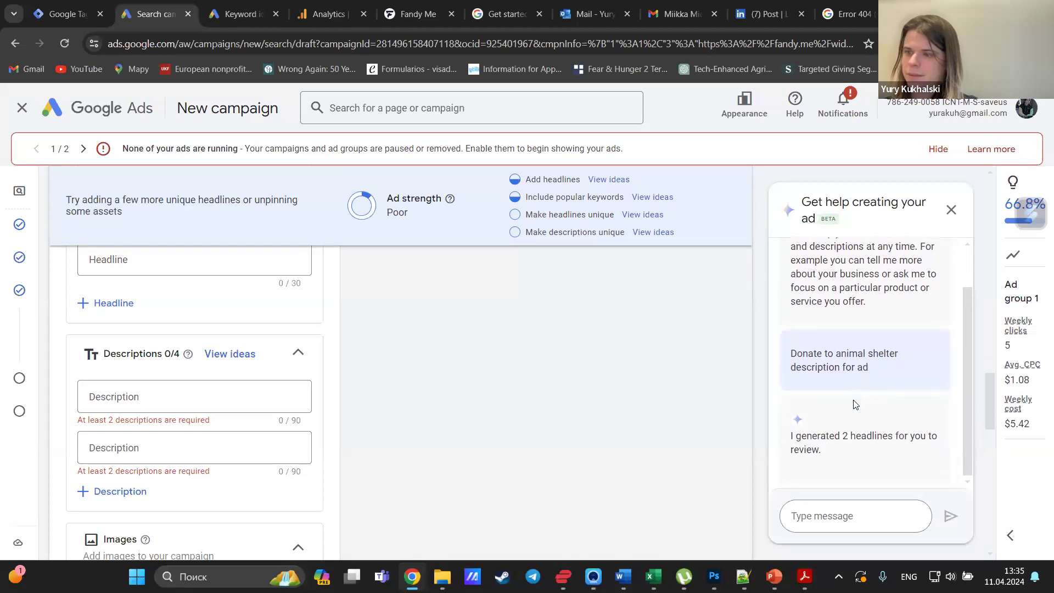
Check the headlines added to the ad and send the ad assistant the request "now generate descriptions".
{"action": "scroll", "coordinate": [269, 380], "scroll_direction": "down", "scroll_amount": 5}
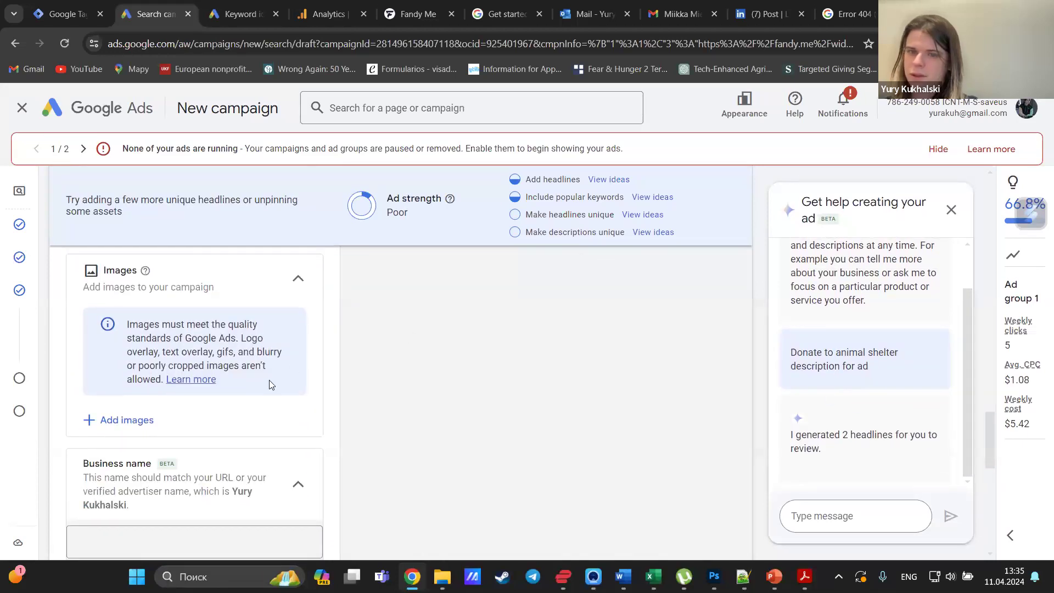
{"action": "scroll", "coordinate": [269, 380], "scroll_direction": "up", "scroll_amount": 10}
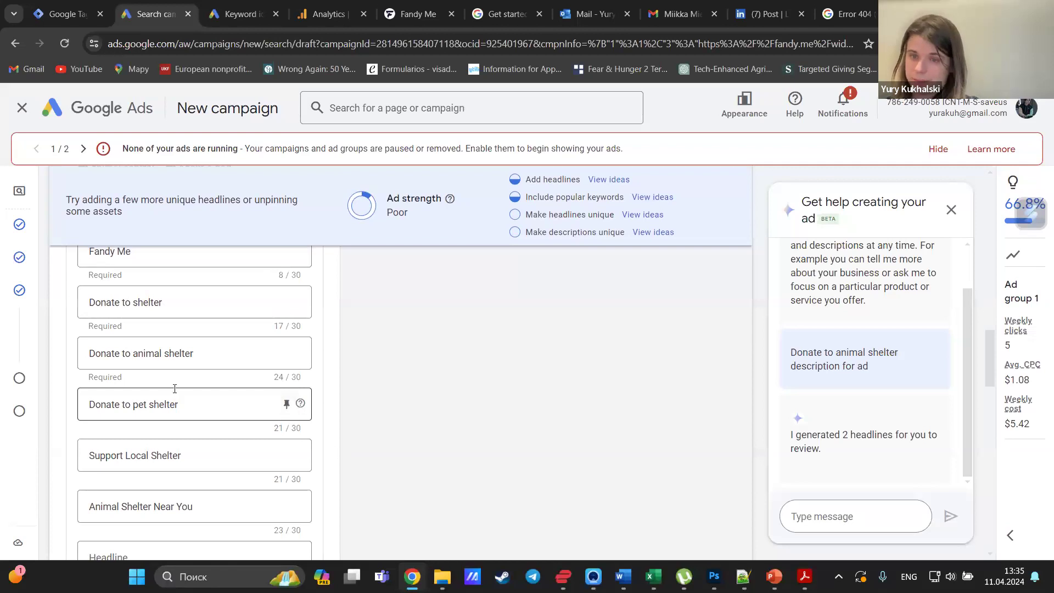
{"action": "scroll", "coordinate": [175, 390], "scroll_direction": "down", "scroll_amount": 1}
{"action": "scroll", "coordinate": [195, 421], "scroll_direction": "down", "scroll_amount": 1}
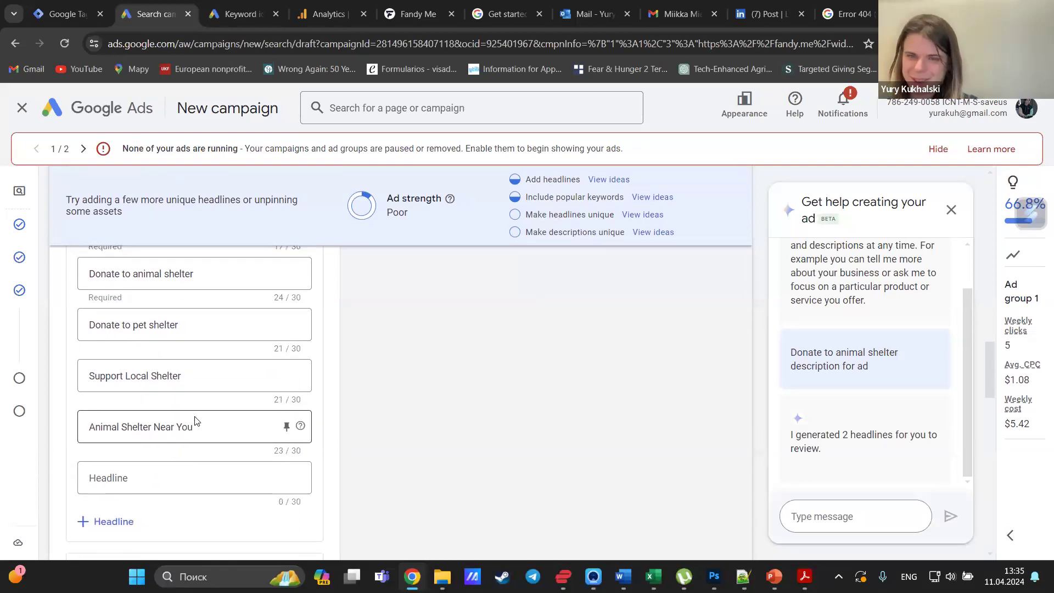
{"action": "scroll", "coordinate": [195, 421], "scroll_direction": "down", "scroll_amount": 5}
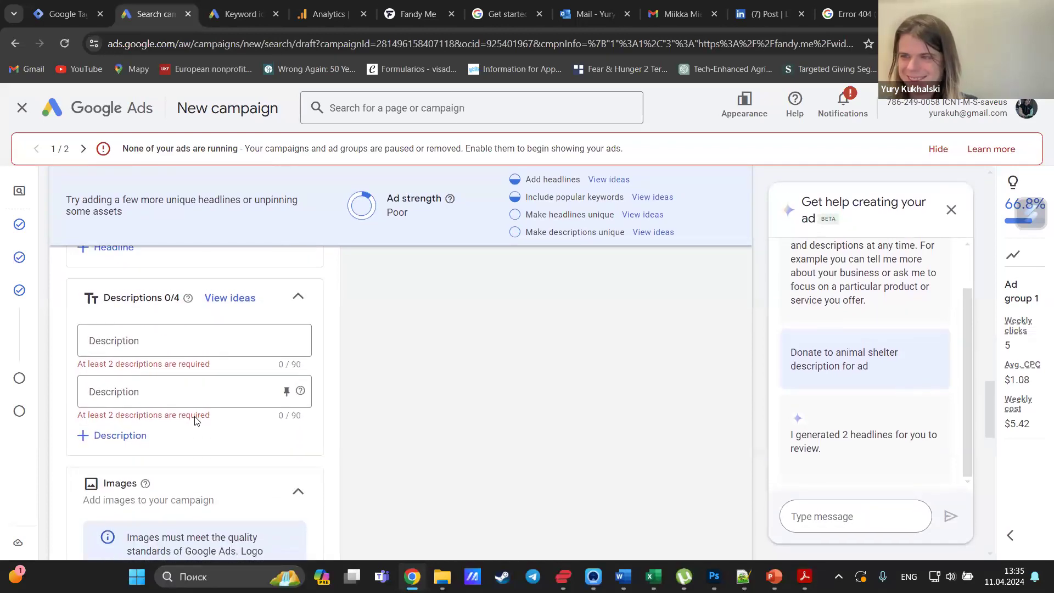
{"action": "left_click", "coordinate": [828, 516]}
{"action": "type", "text": "now generate descriptions"}
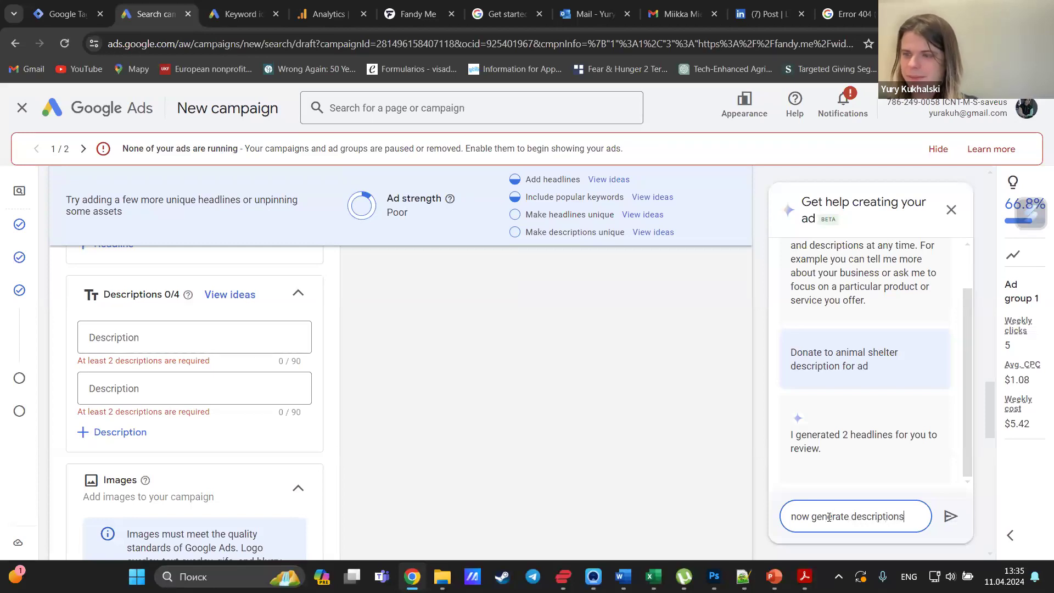
{"action": "key", "text": "Return"}
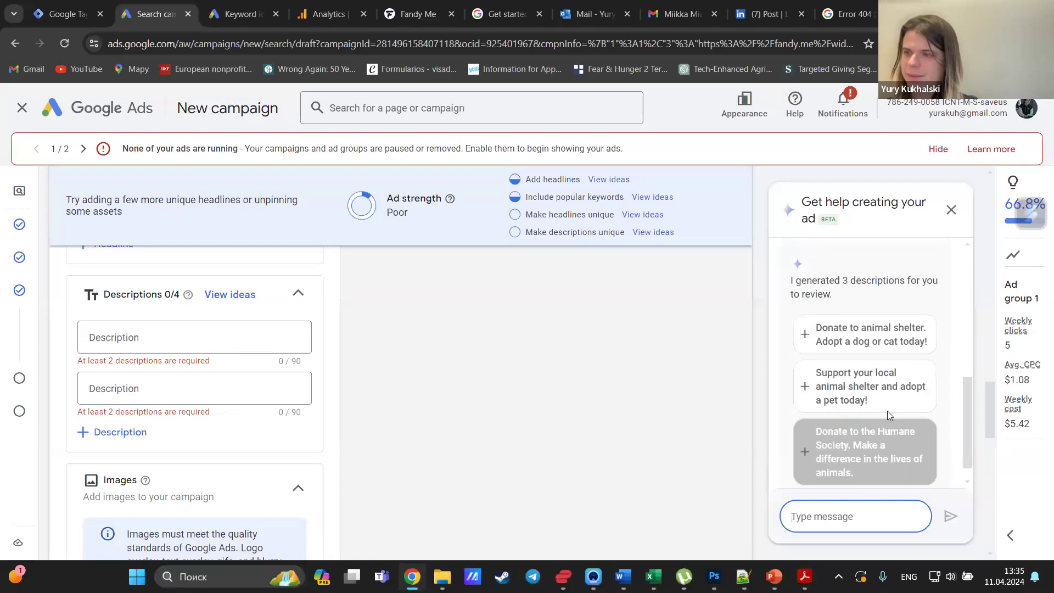
Add the three suggested descriptions about supporting the local animal shelter, donating to the Humane Society, and donating to the shelter and adopting a dog or cat.
{"action": "left_click", "coordinate": [870, 387]}
{"action": "left_click", "coordinate": [857, 435]}
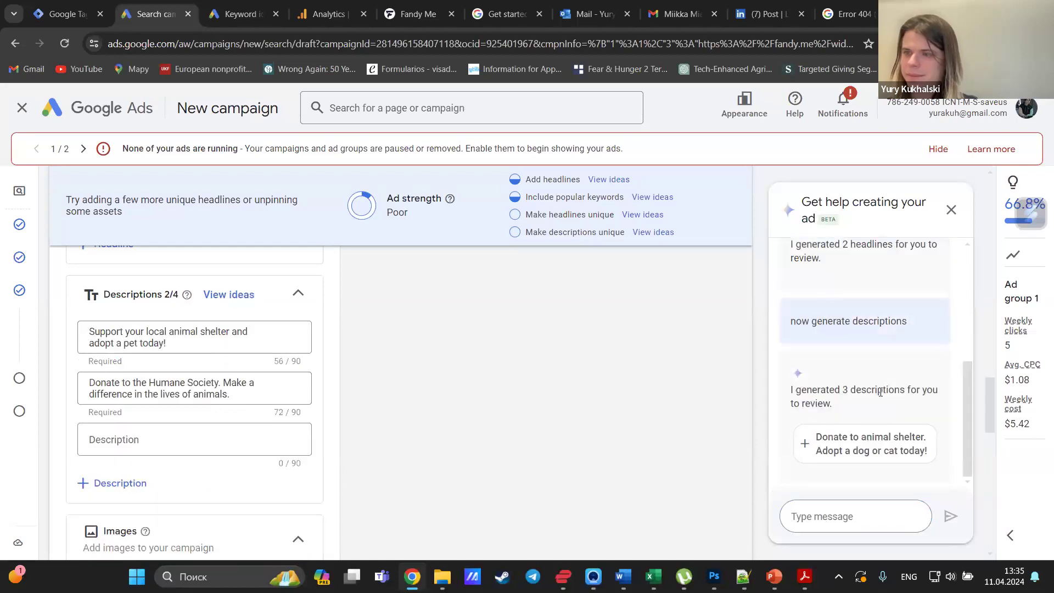
{"action": "scroll", "coordinate": [875, 395], "scroll_direction": "up", "scroll_amount": 3}
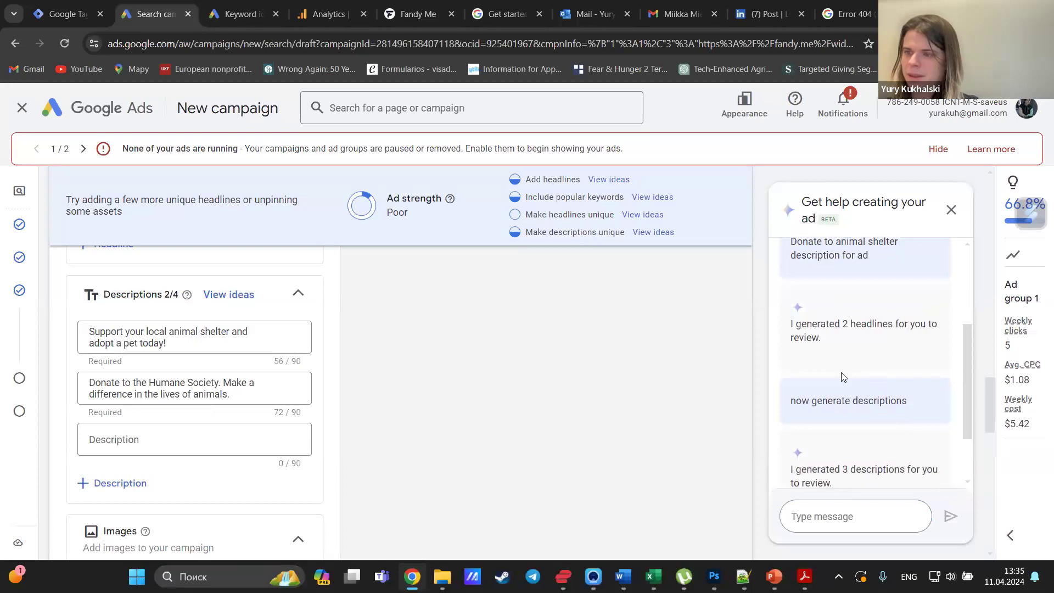
{"action": "scroll", "coordinate": [844, 376], "scroll_direction": "down", "scroll_amount": 5}
{"action": "left_click", "coordinate": [835, 447]}
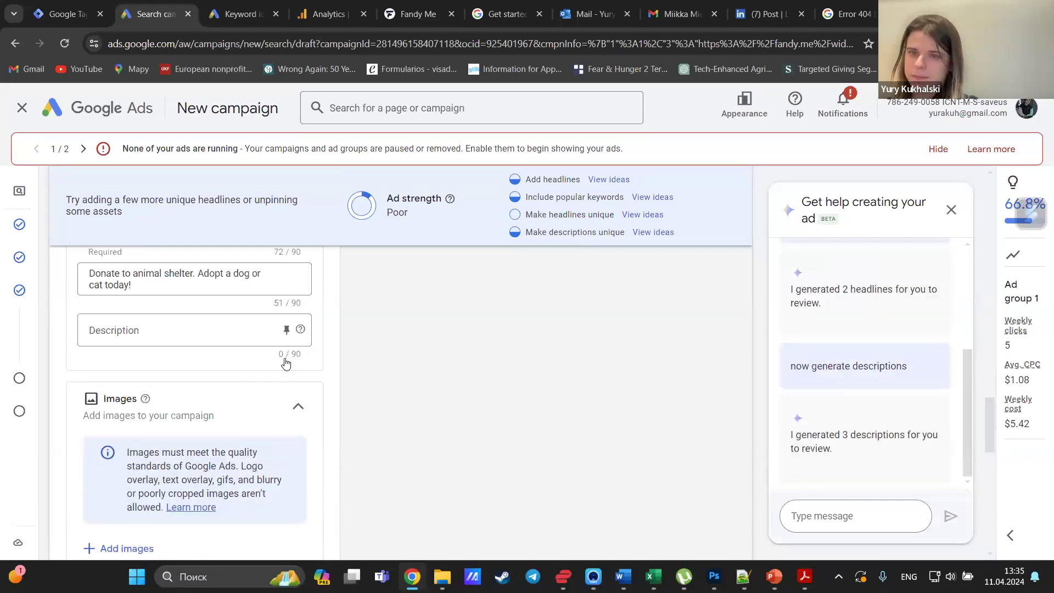
Examine the filled descriptions, the images and business name sections, and the explanation of ad strength.
{"action": "scroll", "coordinate": [285, 362], "scroll_direction": "up", "scroll_amount": 4}
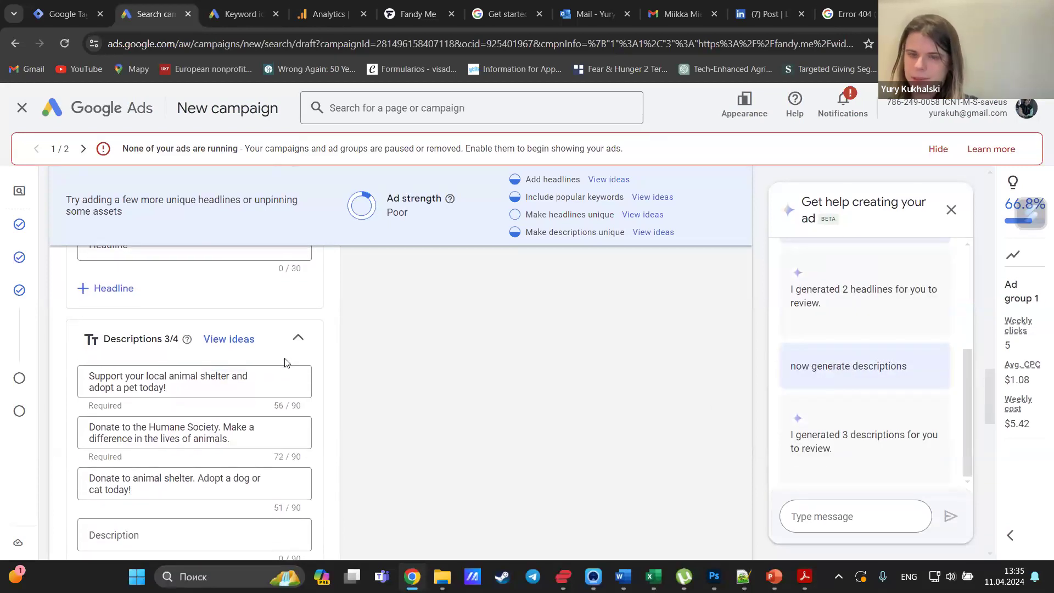
{"action": "scroll", "coordinate": [285, 362], "scroll_direction": "down", "scroll_amount": 6}
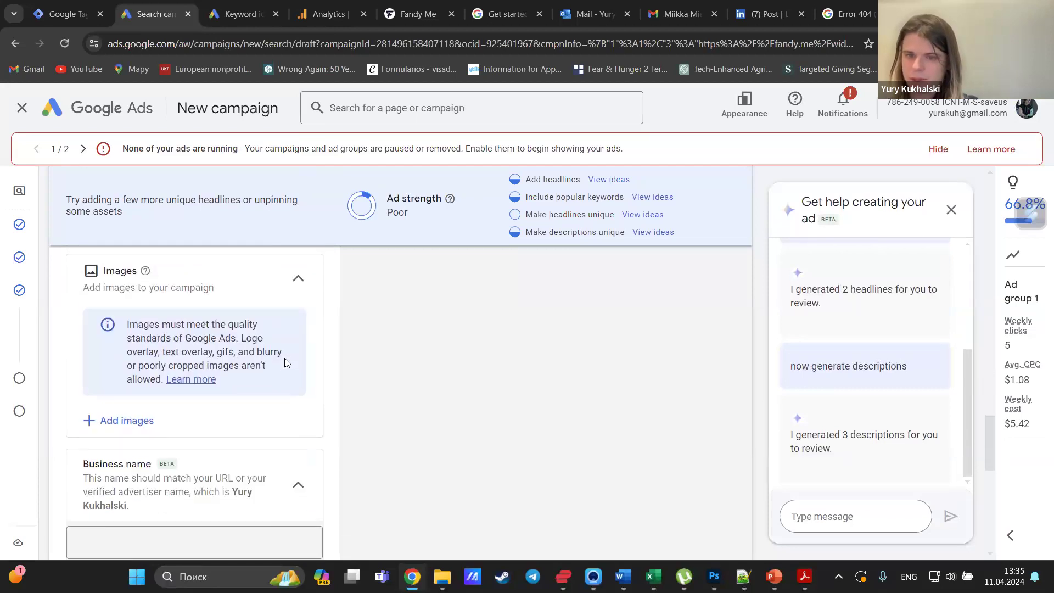
{"action": "scroll", "coordinate": [283, 362], "scroll_direction": "down", "scroll_amount": 1}
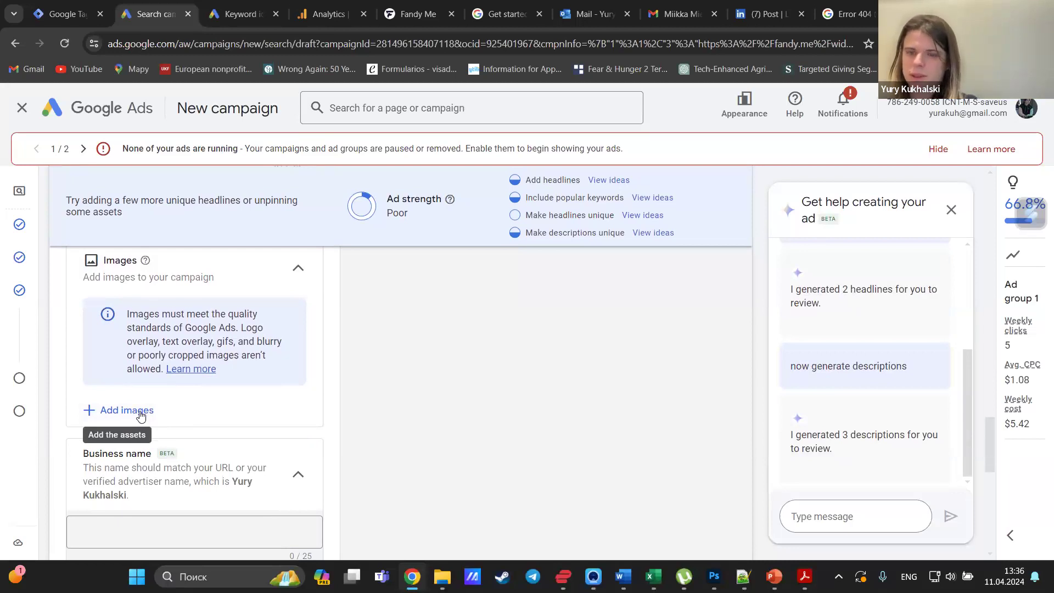
{"action": "scroll", "coordinate": [241, 436], "scroll_direction": "down", "scroll_amount": 3}
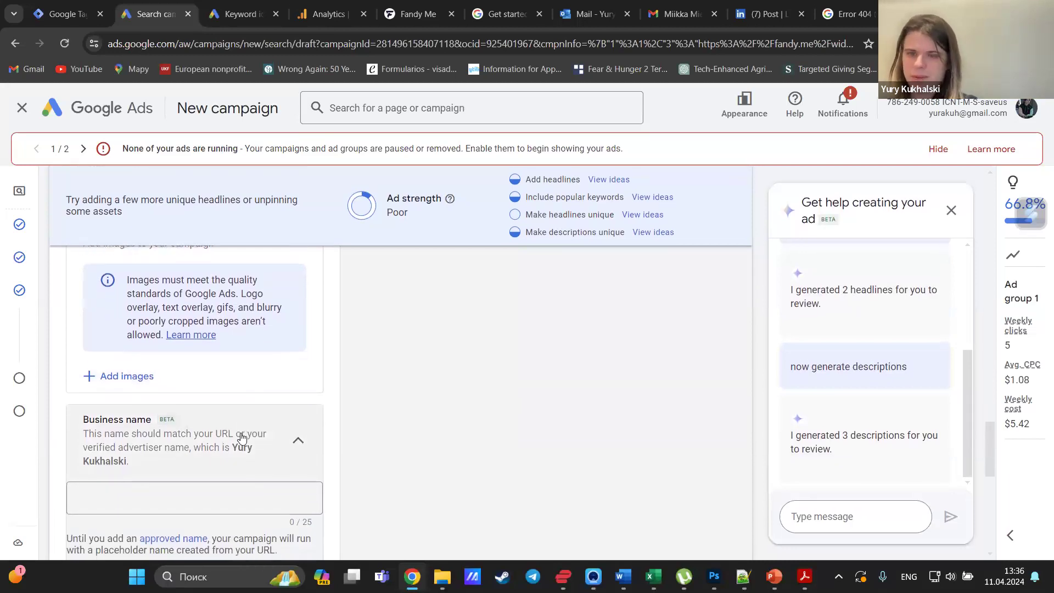
{"action": "scroll", "coordinate": [242, 437], "scroll_direction": "down", "scroll_amount": 3}
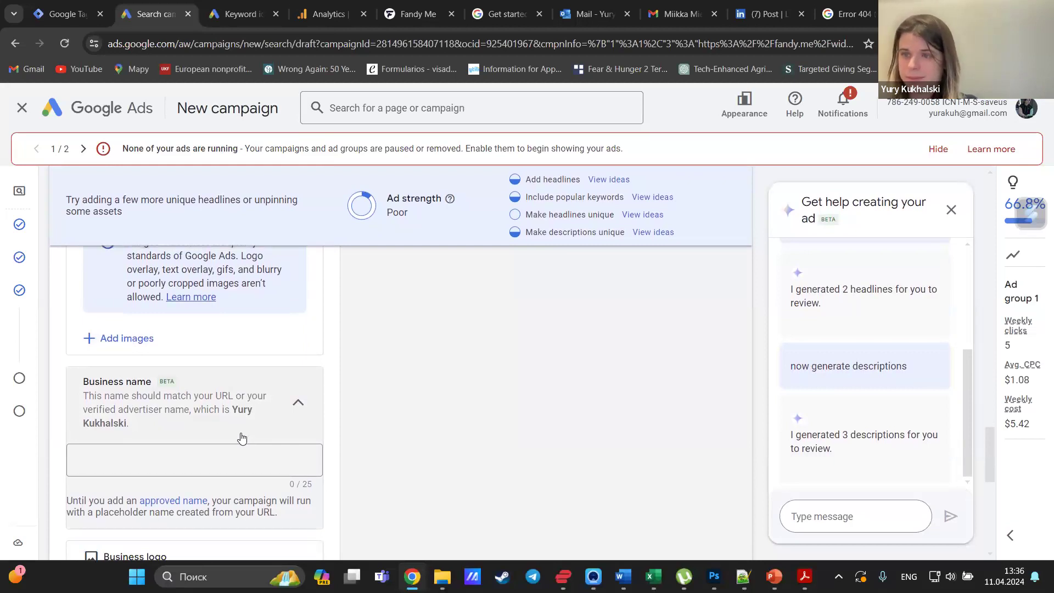
{"action": "scroll", "coordinate": [242, 437], "scroll_direction": "up", "scroll_amount": 5}
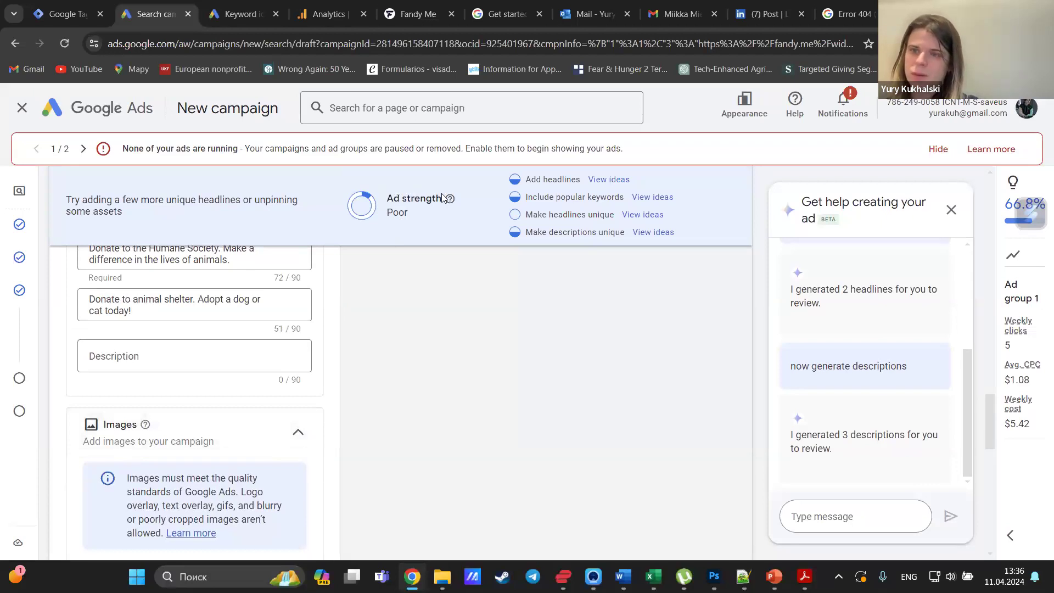
{"action": "mouse_move", "coordinate": [450, 200]}
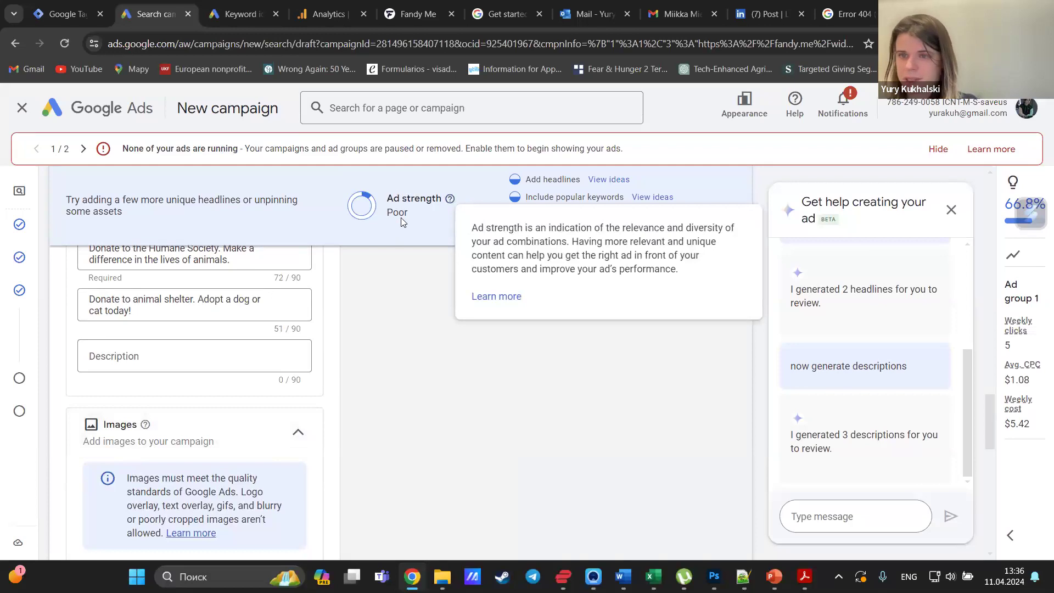
Browse the suggested headline ideas, including the location and shipping phrases, and close them without adding any.
{"action": "left_click", "coordinate": [615, 183]}
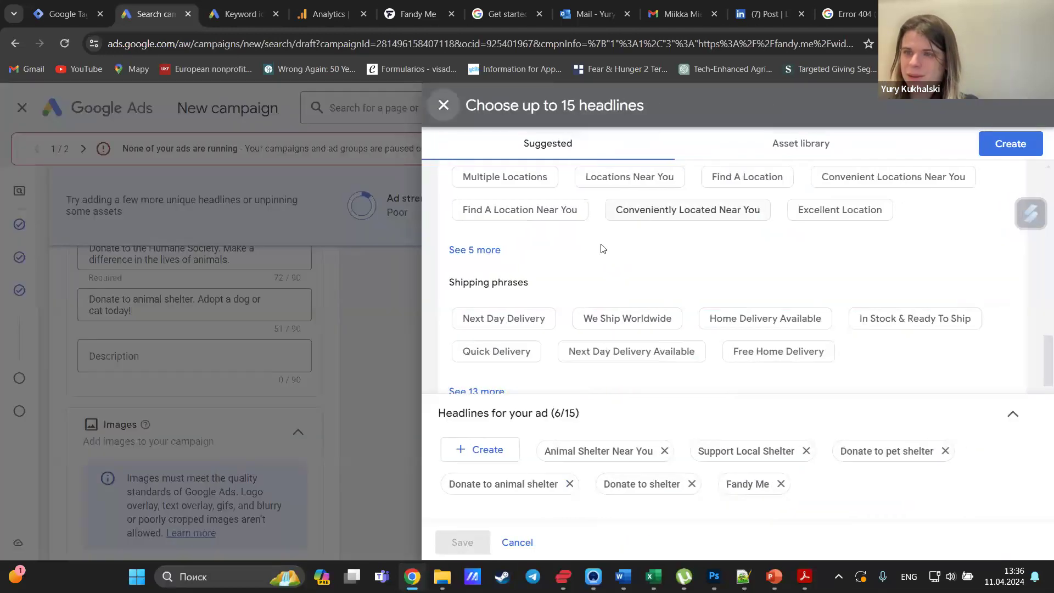
{"action": "scroll", "coordinate": [571, 240], "scroll_direction": "up", "scroll_amount": 6}
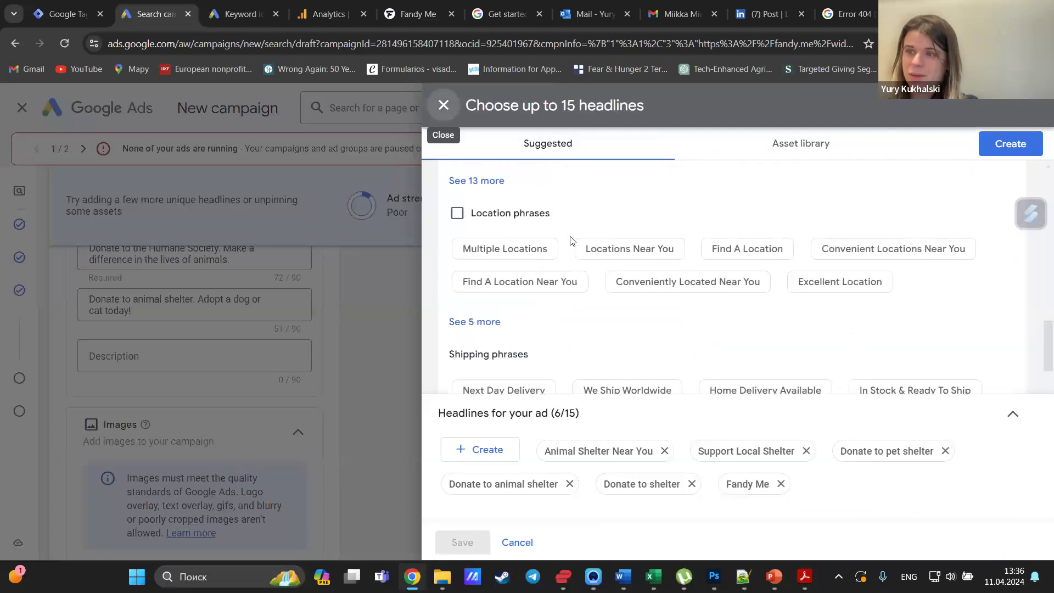
{"action": "left_click", "coordinate": [342, 282]}
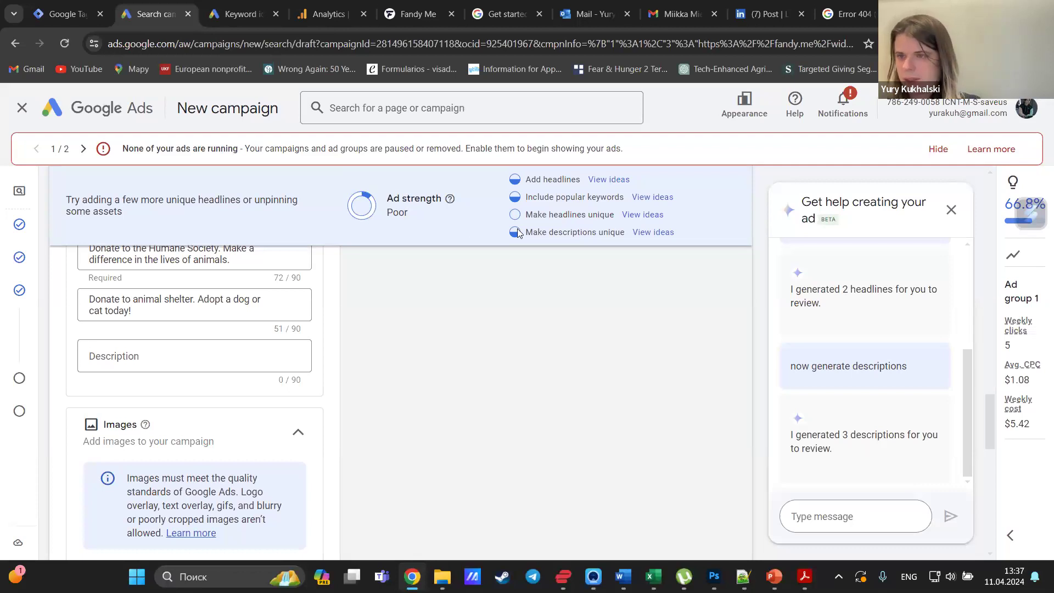
Examine the ad's descriptions, headlines and preview, as well as the remaining asset sections and improvement recommendations.
{"action": "scroll", "coordinate": [412, 409], "scroll_direction": "up", "scroll_amount": 3}
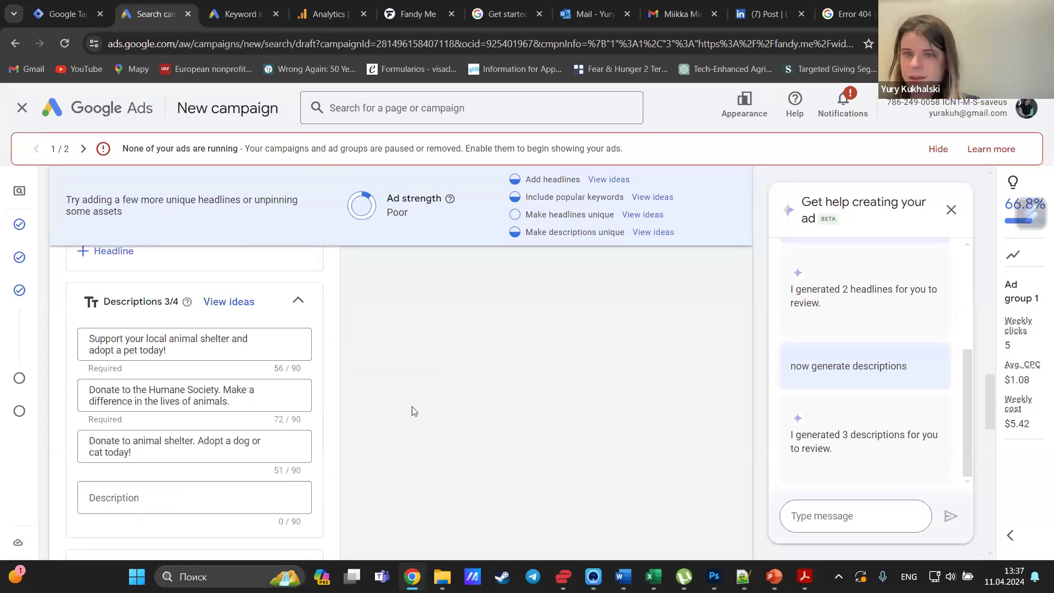
{"action": "scroll", "coordinate": [228, 424], "scroll_direction": "up", "scroll_amount": 4}
{"action": "scroll", "coordinate": [227, 424], "scroll_direction": "up", "scroll_amount": 4}
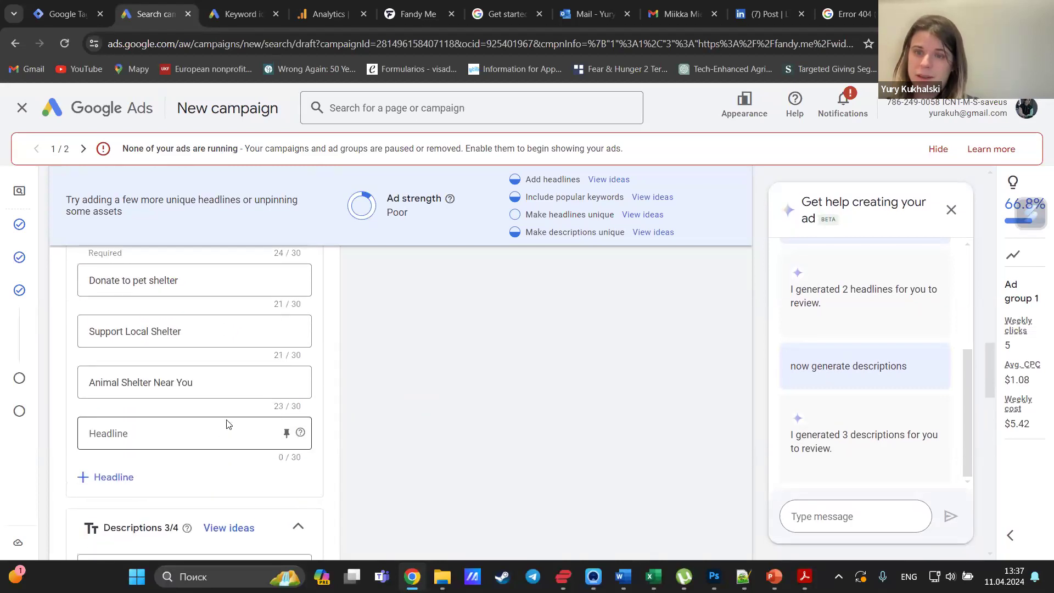
{"action": "scroll", "coordinate": [227, 423], "scroll_direction": "up", "scroll_amount": 1}
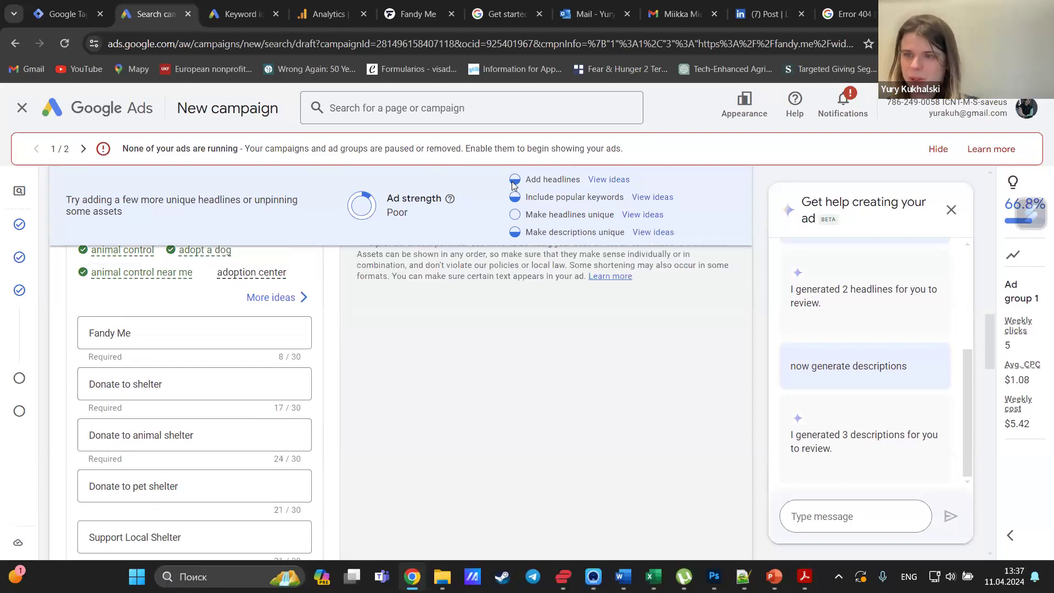
{"action": "scroll", "coordinate": [470, 378], "scroll_direction": "up", "scroll_amount": 5}
{"action": "scroll", "coordinate": [470, 378], "scroll_direction": "up", "scroll_amount": 1}
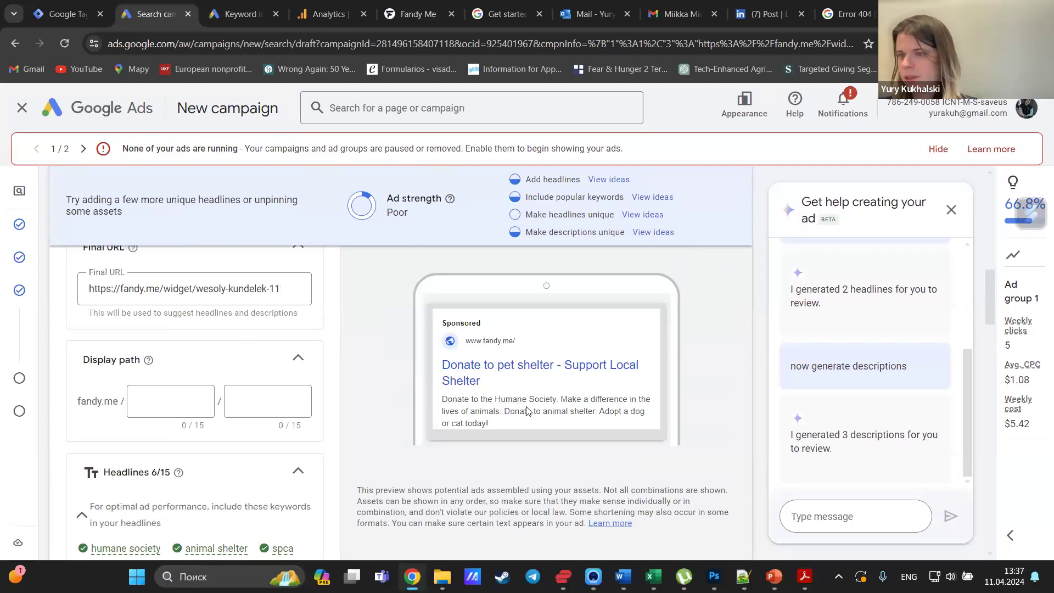
{"action": "scroll", "coordinate": [526, 410], "scroll_direction": "down", "scroll_amount": 9}
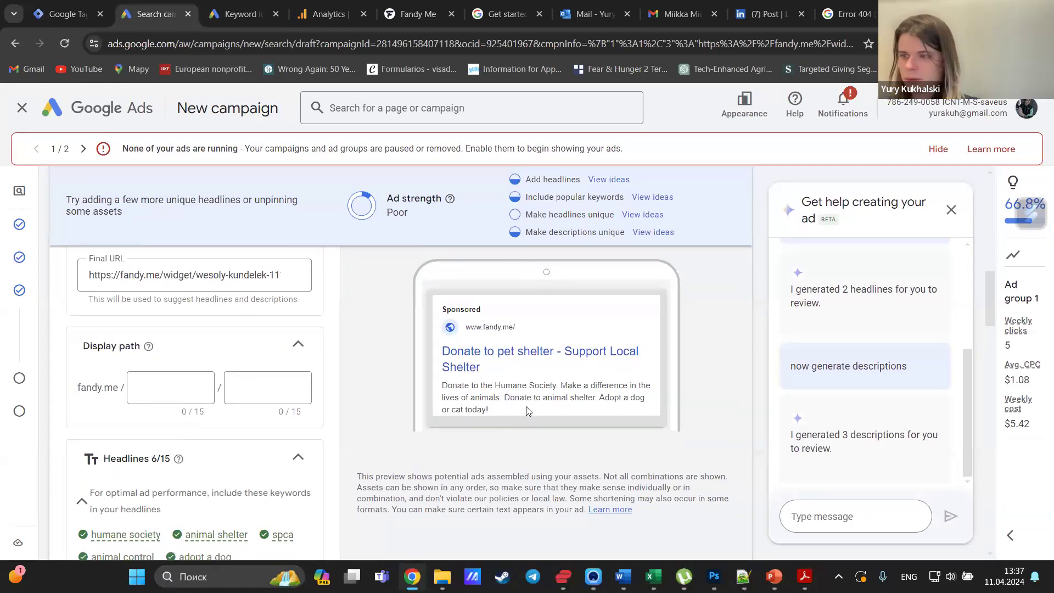
{"action": "scroll", "coordinate": [526, 410], "scroll_direction": "down", "scroll_amount": 10}
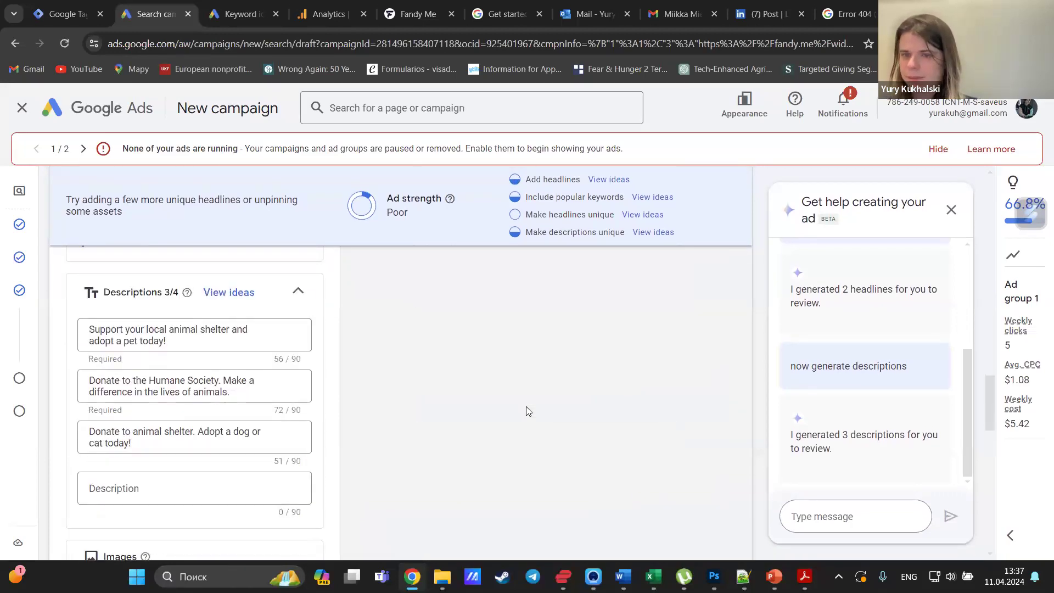
{"action": "scroll", "coordinate": [525, 410], "scroll_direction": "down", "scroll_amount": 7}
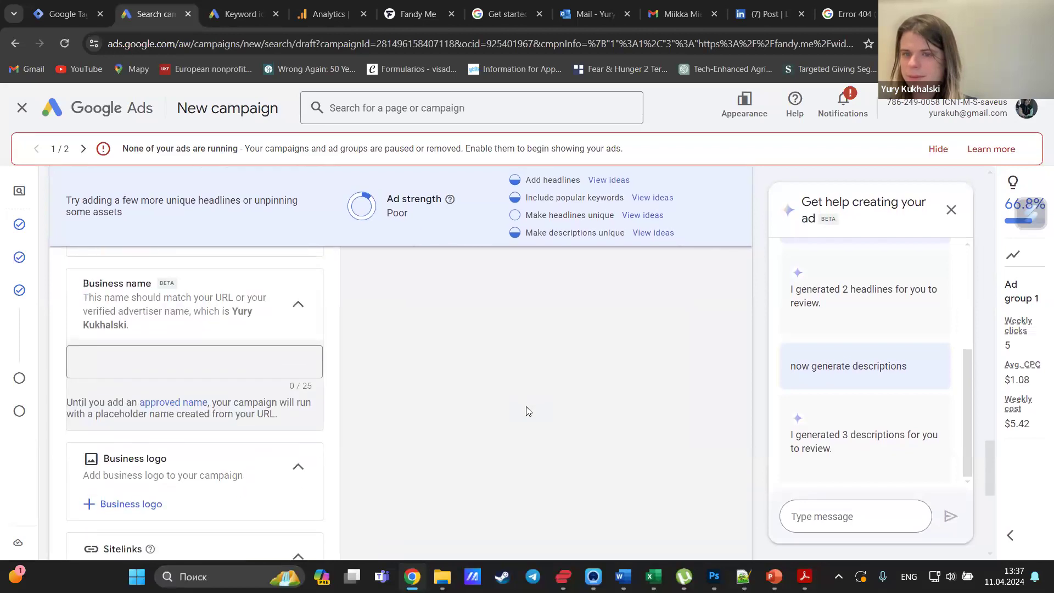
{"action": "scroll", "coordinate": [526, 411], "scroll_direction": "down", "scroll_amount": 1}
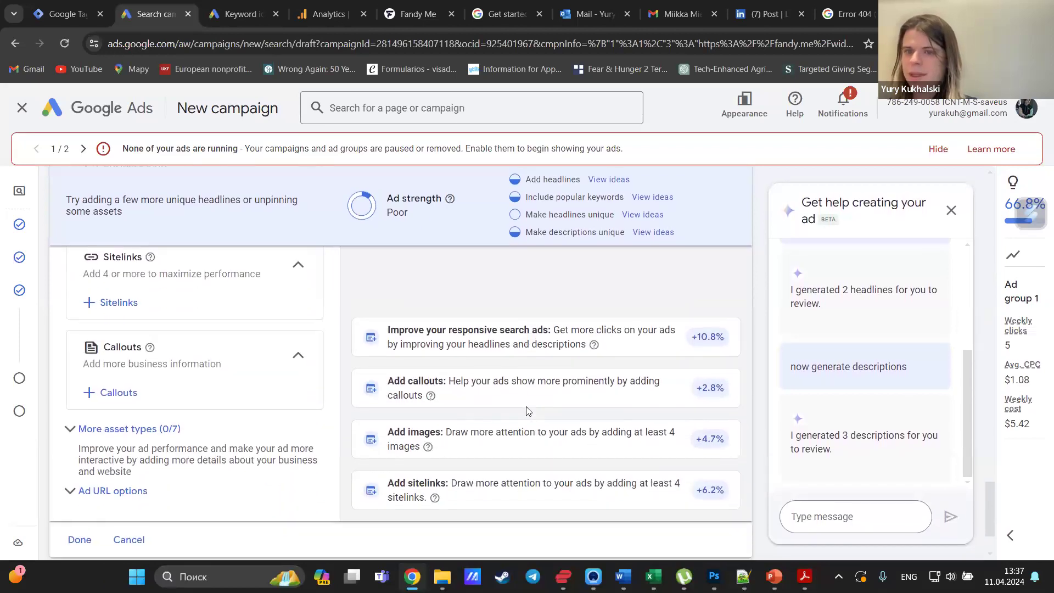
Check the suggested sitelinks and the sitelinks in the asset library, and close them without adding any.
{"action": "scroll", "coordinate": [231, 361], "scroll_direction": "up", "scroll_amount": 2}
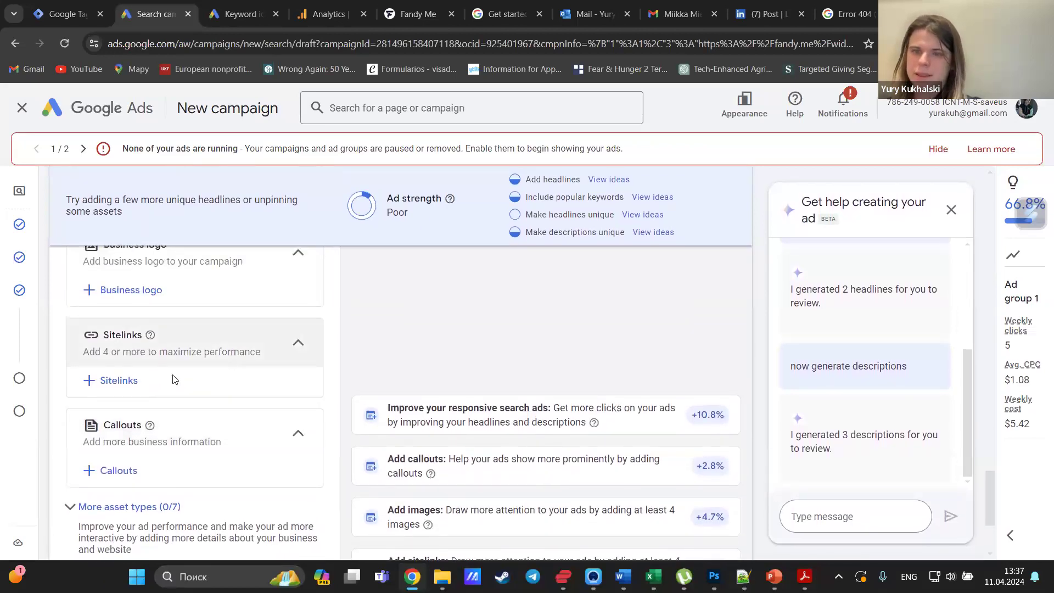
{"action": "left_click", "coordinate": [132, 386]}
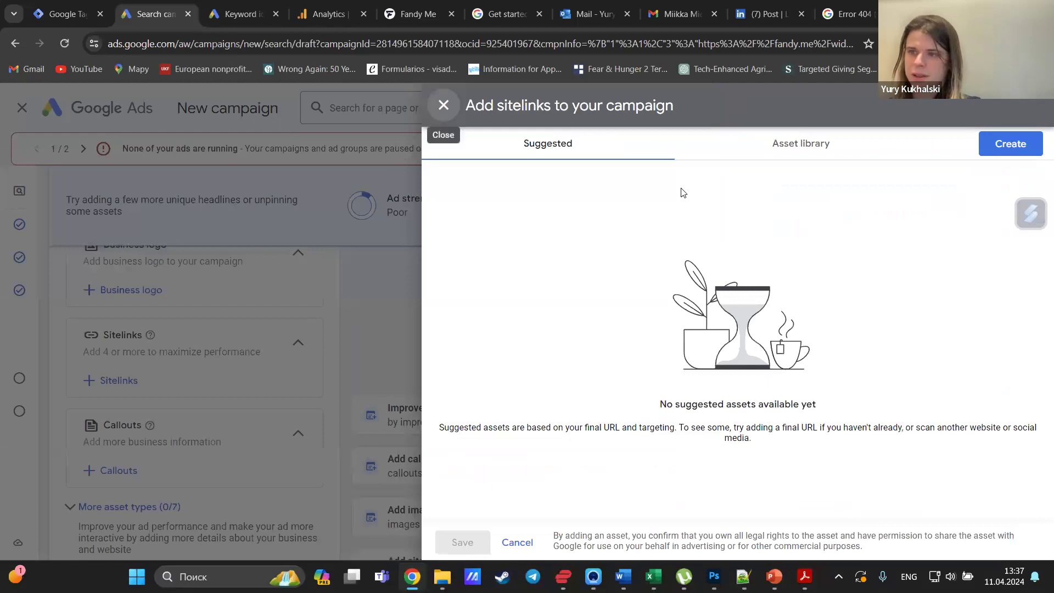
{"action": "left_click", "coordinate": [774, 148]}
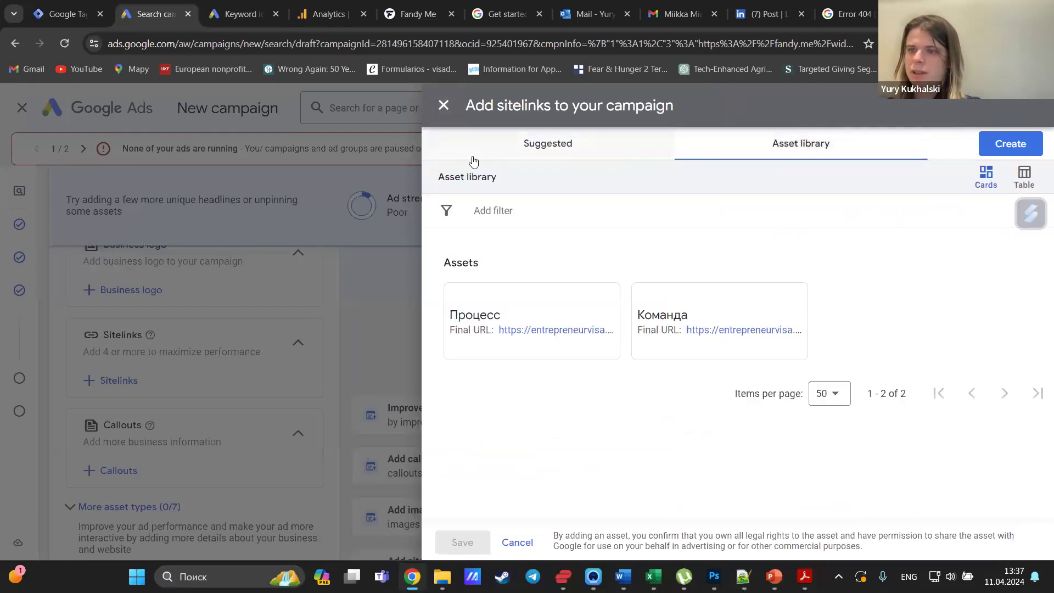
{"action": "left_click", "coordinate": [584, 150]}
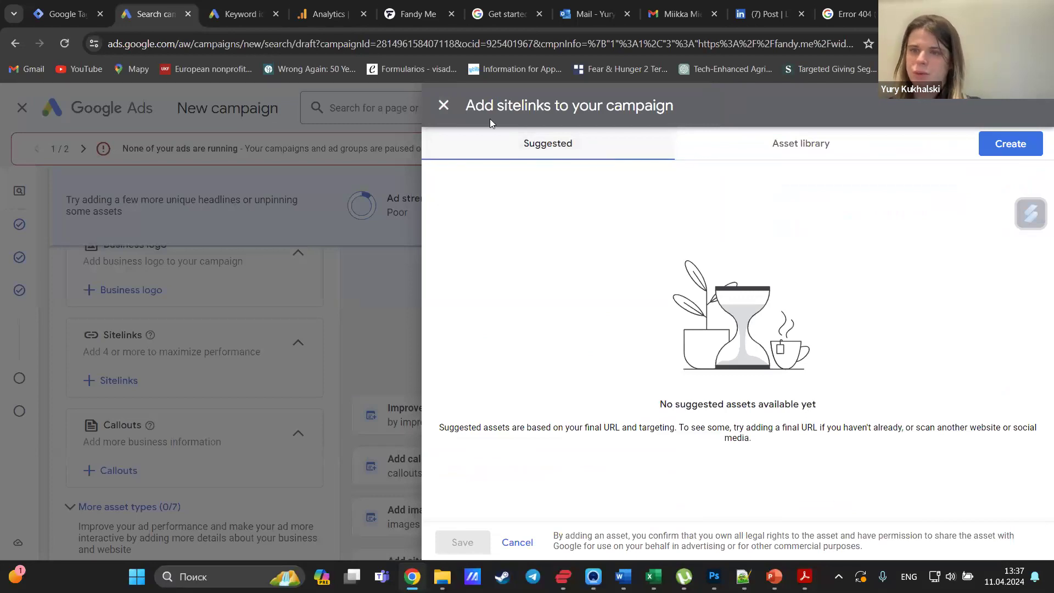
{"action": "left_click", "coordinate": [443, 105]}
{"action": "scroll", "coordinate": [285, 359], "scroll_direction": "up", "scroll_amount": 1}
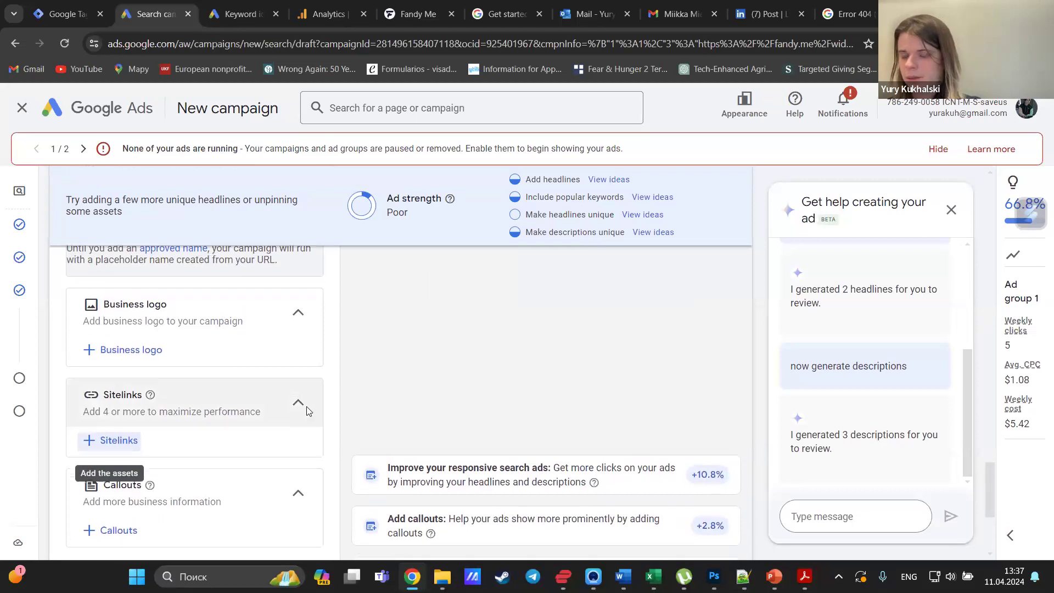
Create a new campaign-level callout with the text "Urgent need" and apply it to the campaign.
{"action": "scroll", "coordinate": [306, 410], "scroll_direction": "down", "scroll_amount": 1}
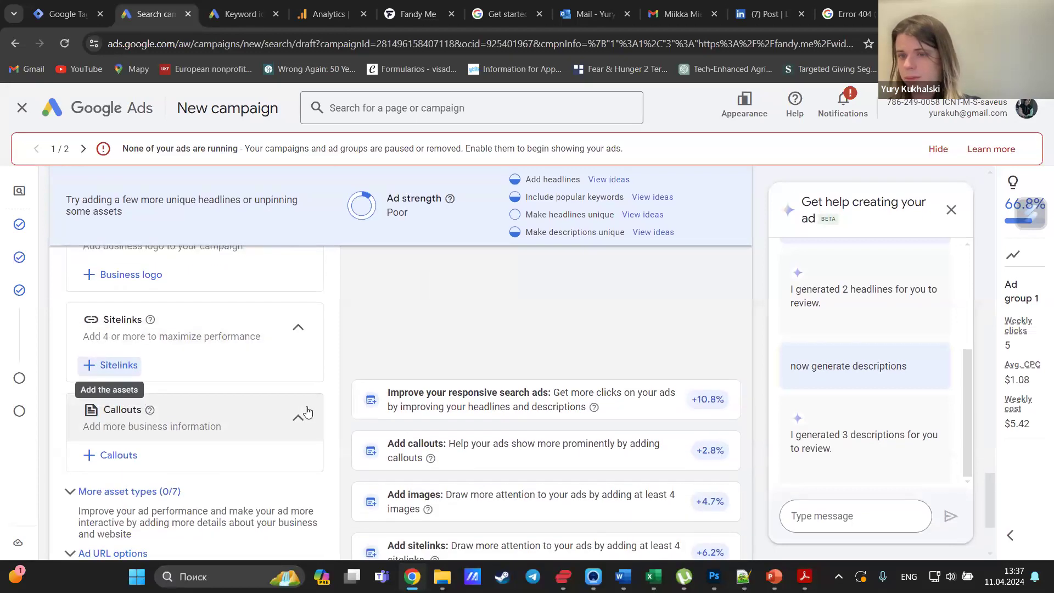
{"action": "left_click", "coordinate": [133, 463]}
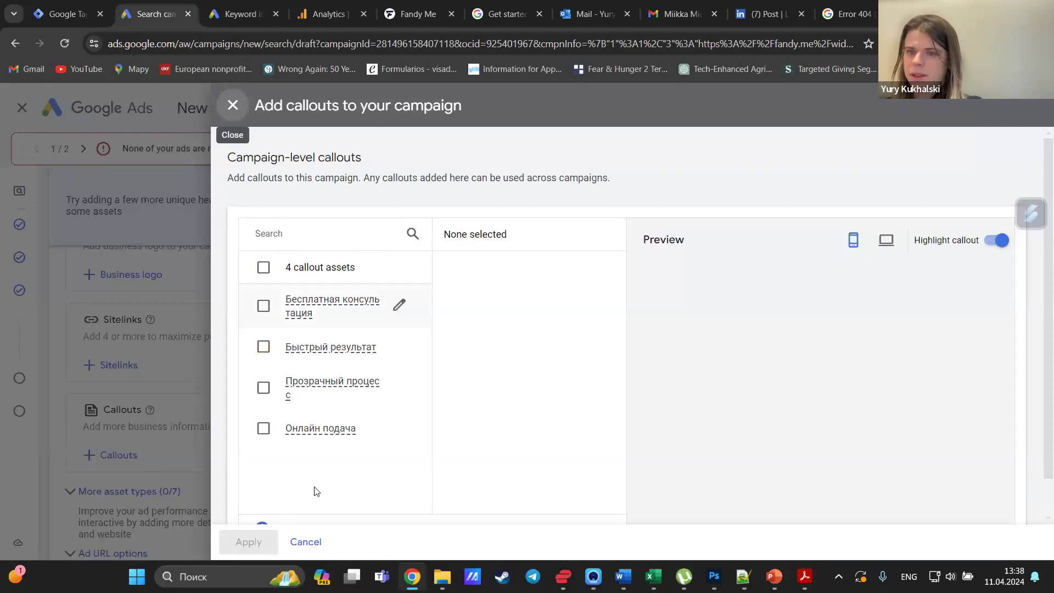
{"action": "scroll", "coordinate": [344, 485], "scroll_direction": "down", "scroll_amount": 1}
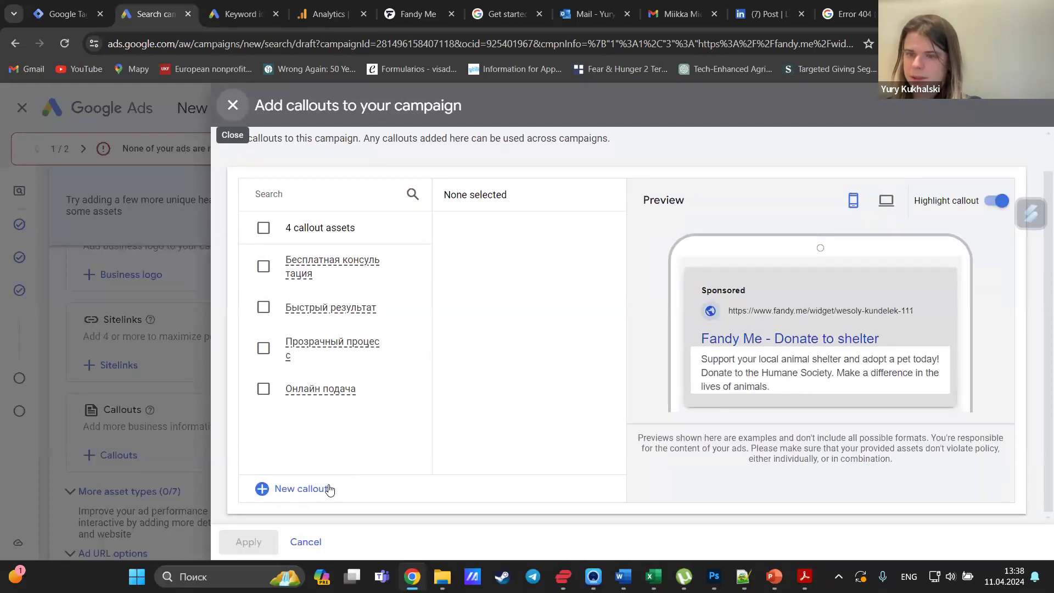
{"action": "left_click", "coordinate": [308, 494]}
{"action": "left_click", "coordinate": [376, 245]}
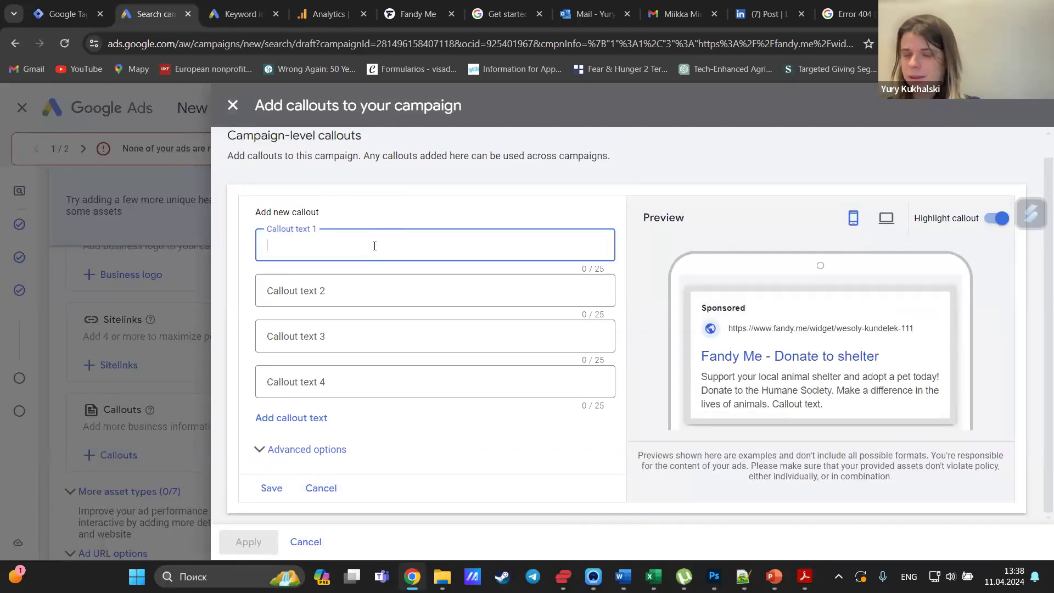
{"action": "type", "text": "Urgent need"}
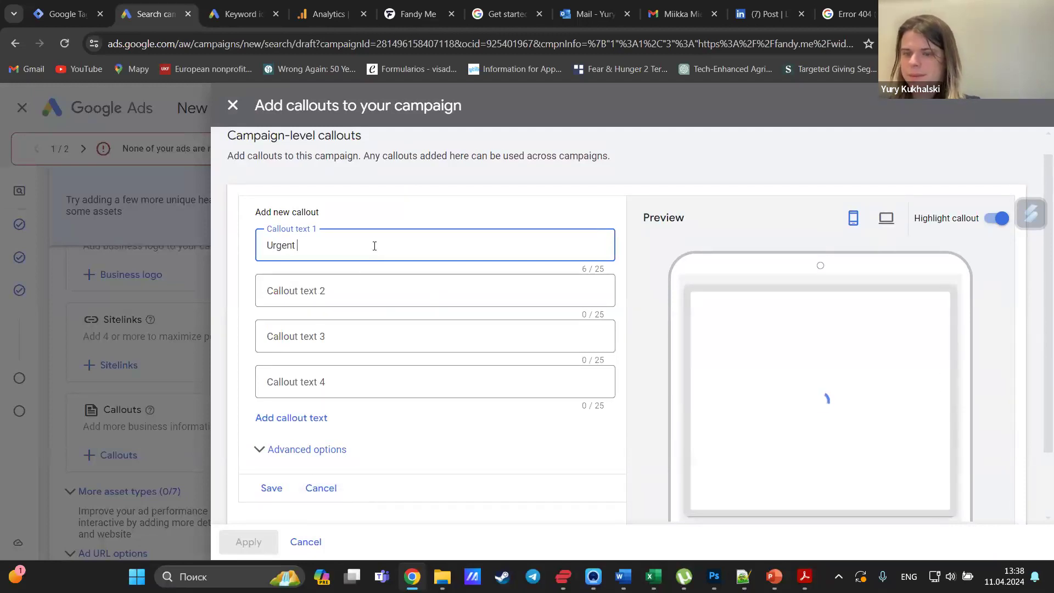
{"action": "left_click", "coordinate": [355, 290]}
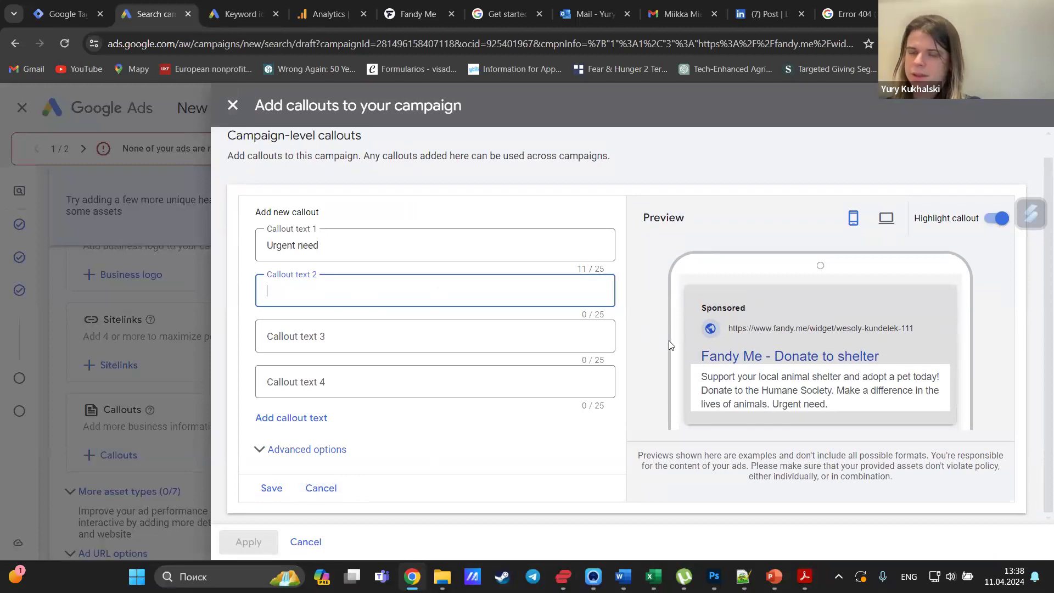
{"action": "left_click", "coordinate": [273, 488]}
{"action": "left_click", "coordinate": [261, 547]}
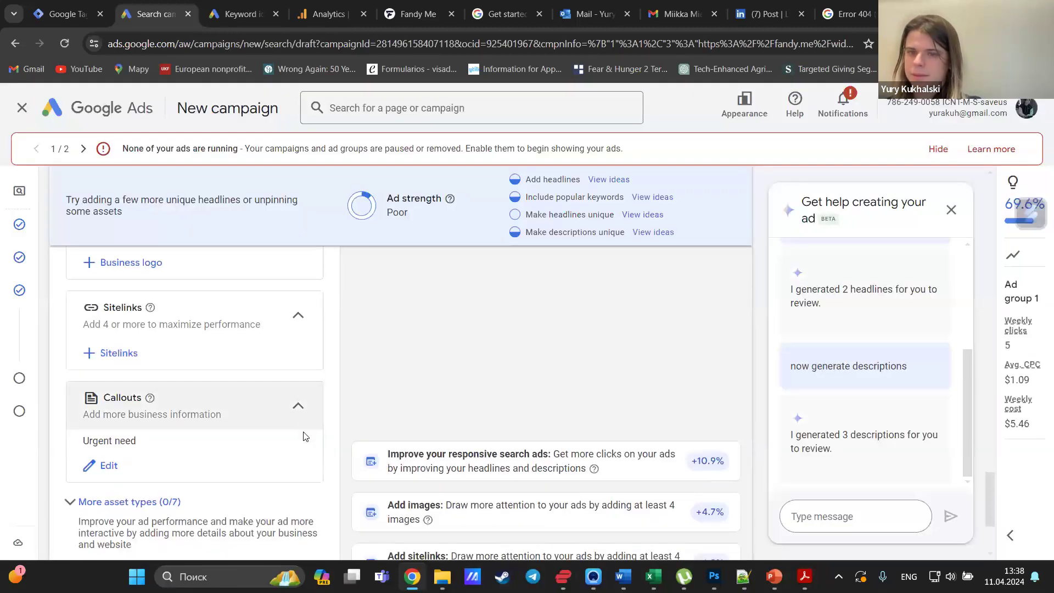
Look through the additional asset types, start a new structured snippet and set its header language to English.
{"action": "scroll", "coordinate": [305, 436], "scroll_direction": "down", "scroll_amount": 3}
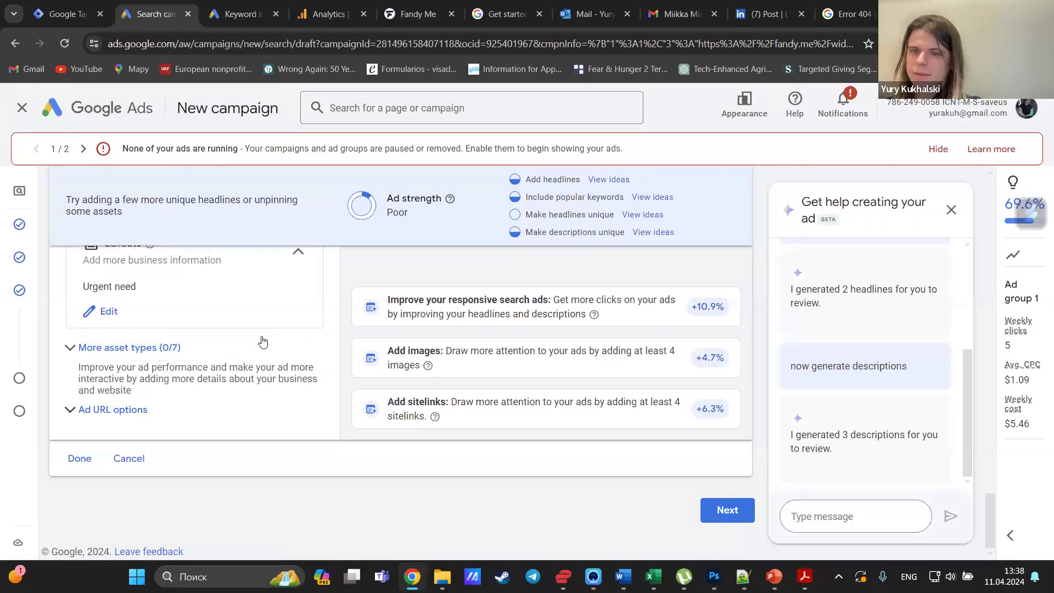
{"action": "left_click", "coordinate": [220, 347]}
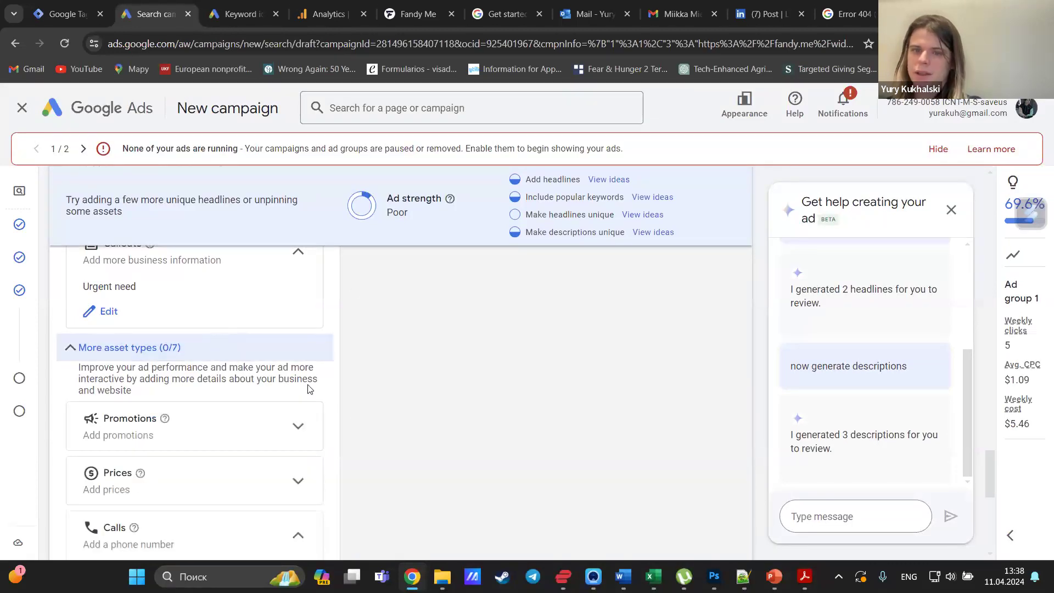
{"action": "scroll", "coordinate": [307, 388], "scroll_direction": "down", "scroll_amount": 3}
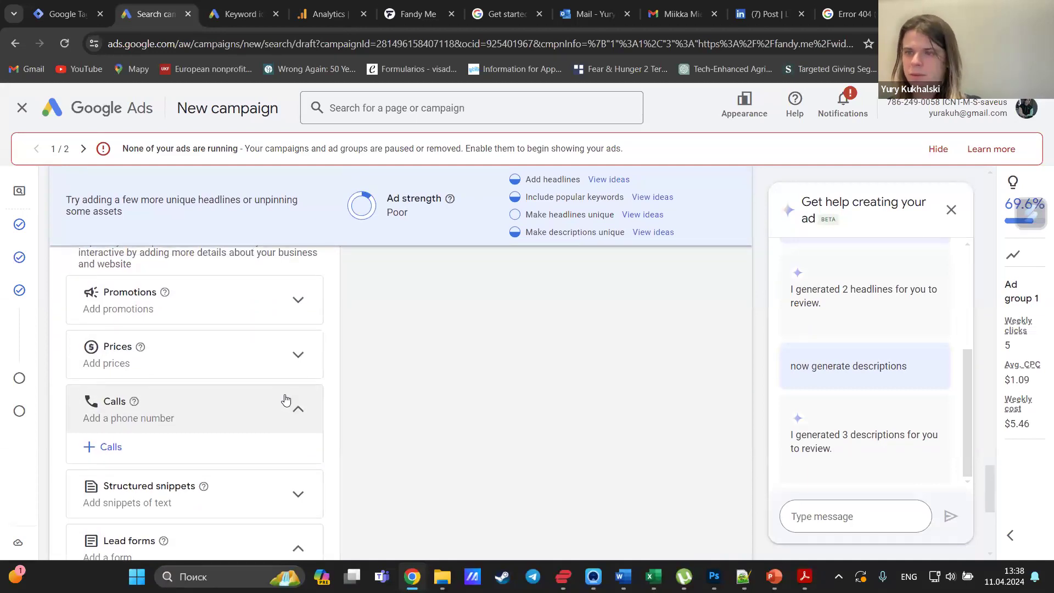
{"action": "scroll", "coordinate": [285, 399], "scroll_direction": "down", "scroll_amount": 1}
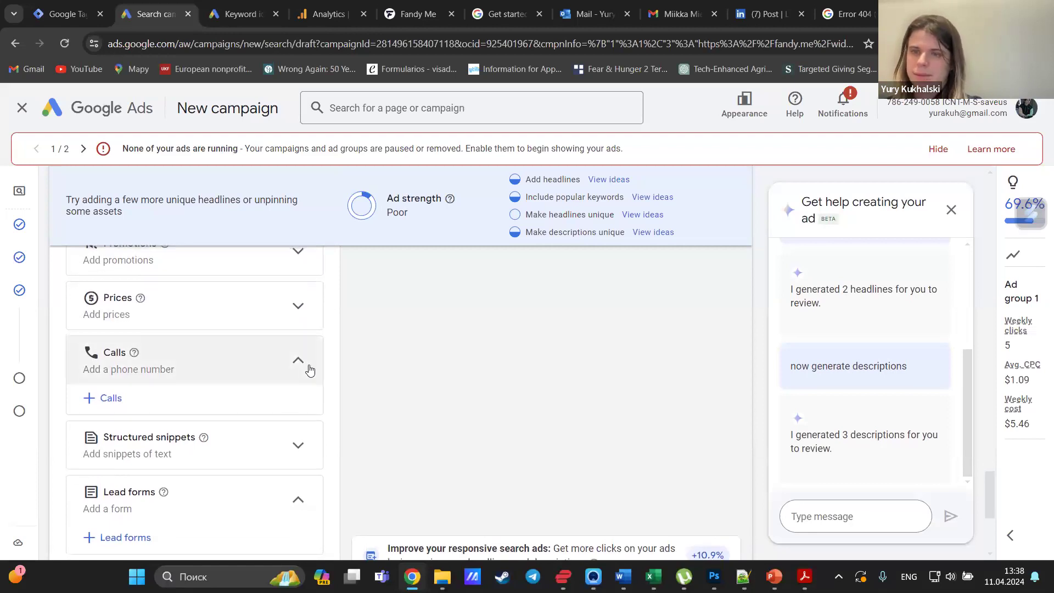
{"action": "scroll", "coordinate": [307, 370], "scroll_direction": "down", "scroll_amount": 2}
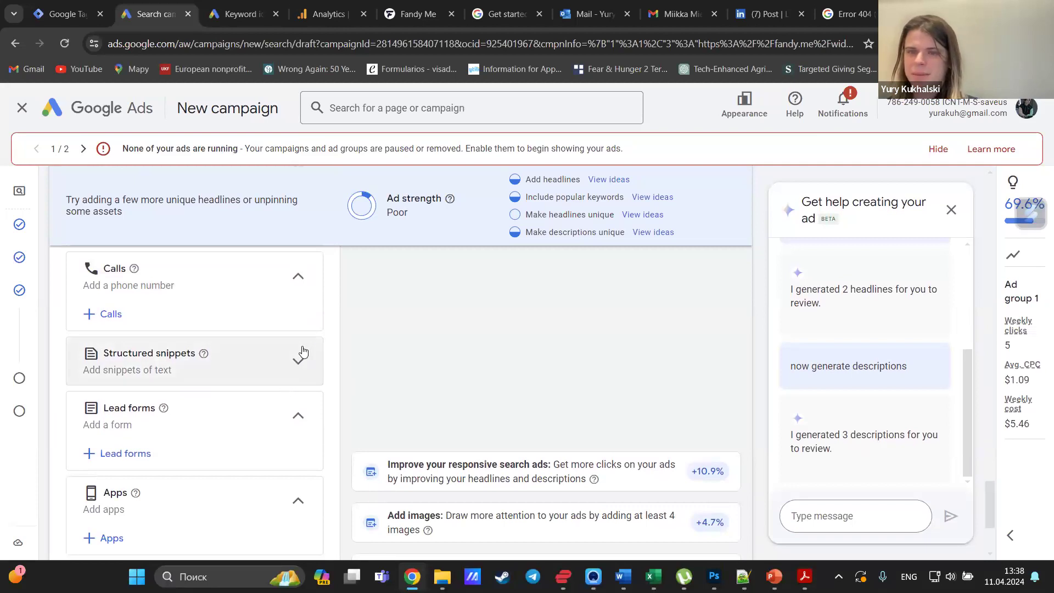
{"action": "left_click", "coordinate": [299, 357]}
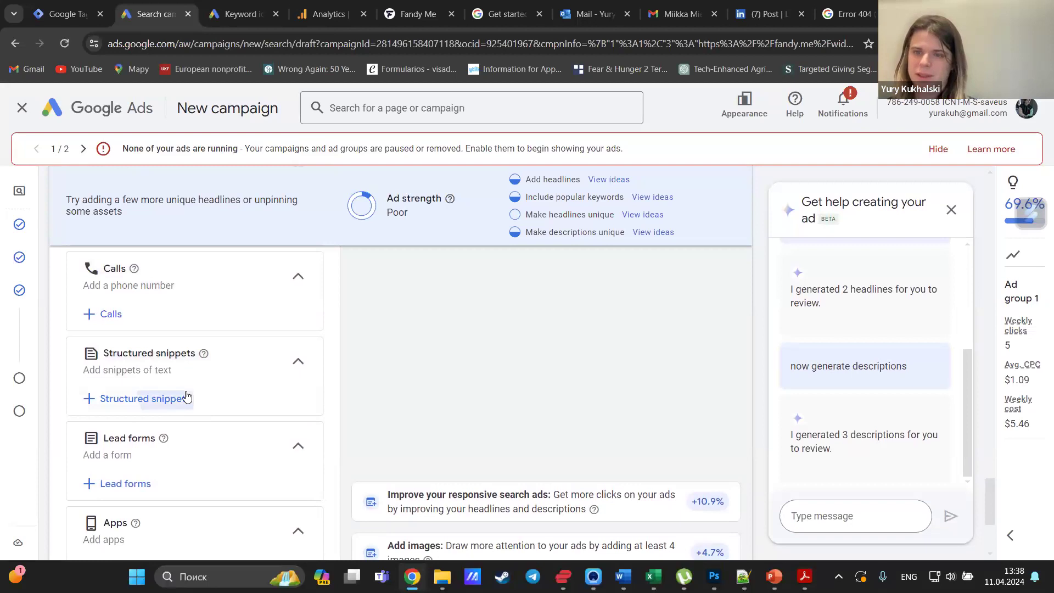
{"action": "left_click", "coordinate": [186, 396]}
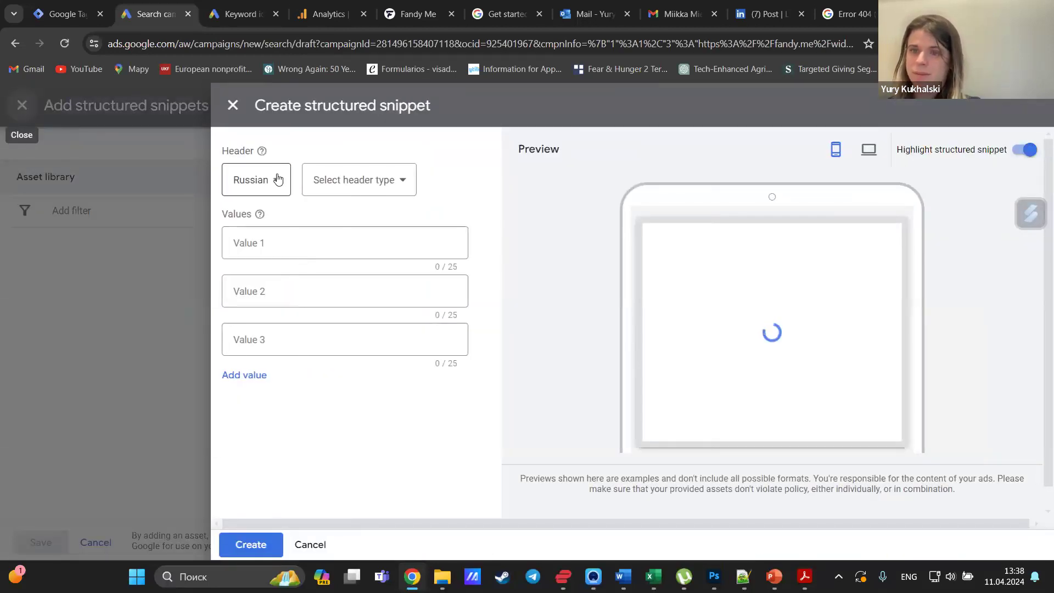
{"action": "left_click", "coordinate": [277, 179]}
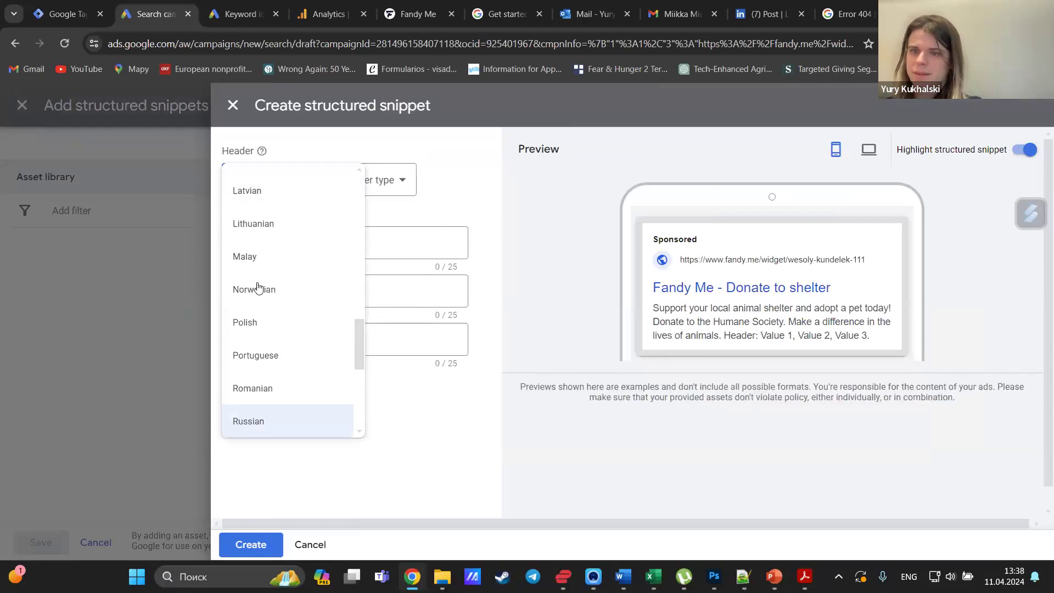
{"action": "scroll", "coordinate": [306, 303], "scroll_direction": "up", "scroll_amount": 10}
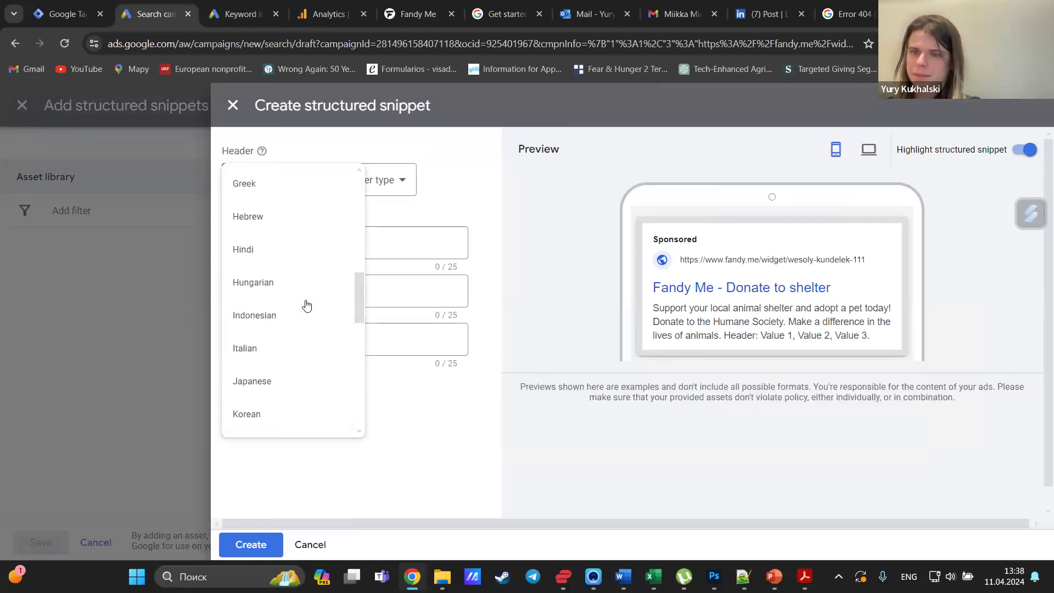
{"action": "scroll", "coordinate": [306, 305], "scroll_direction": "up", "scroll_amount": 5}
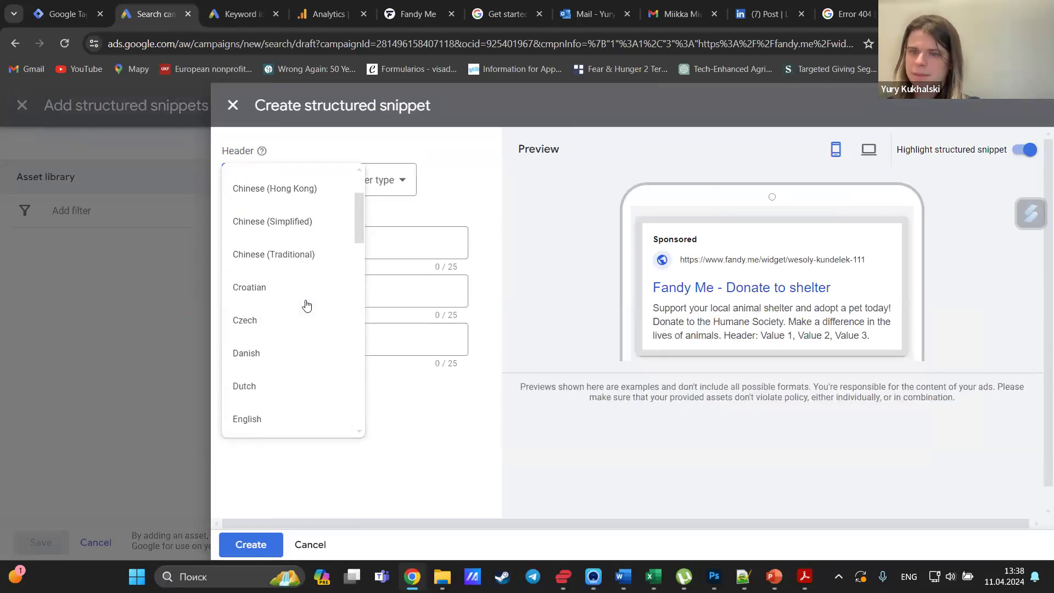
{"action": "scroll", "coordinate": [306, 305], "scroll_direction": "down", "scroll_amount": 4}
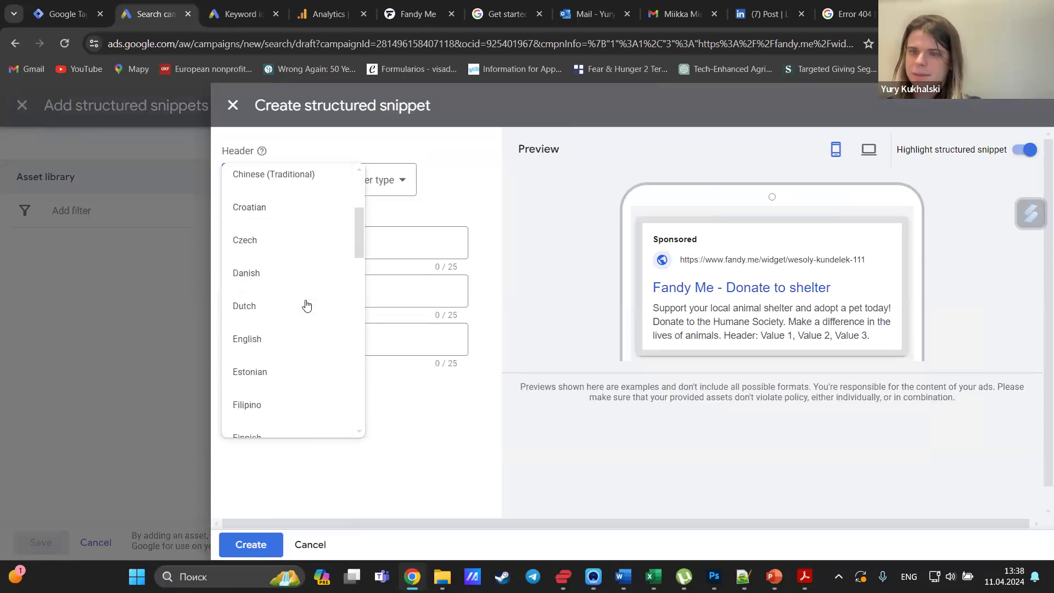
{"action": "left_click", "coordinate": [297, 291]}
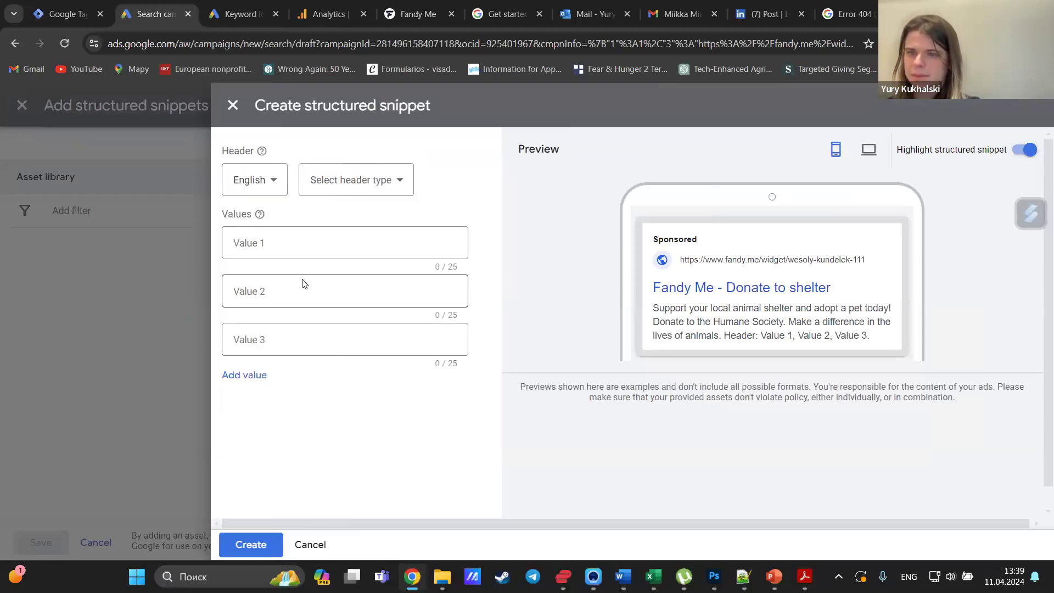
Enter "Transparent", "Fundraising" and "campaigns" as the three values of the structured snippet.
{"action": "left_click", "coordinate": [351, 243]}
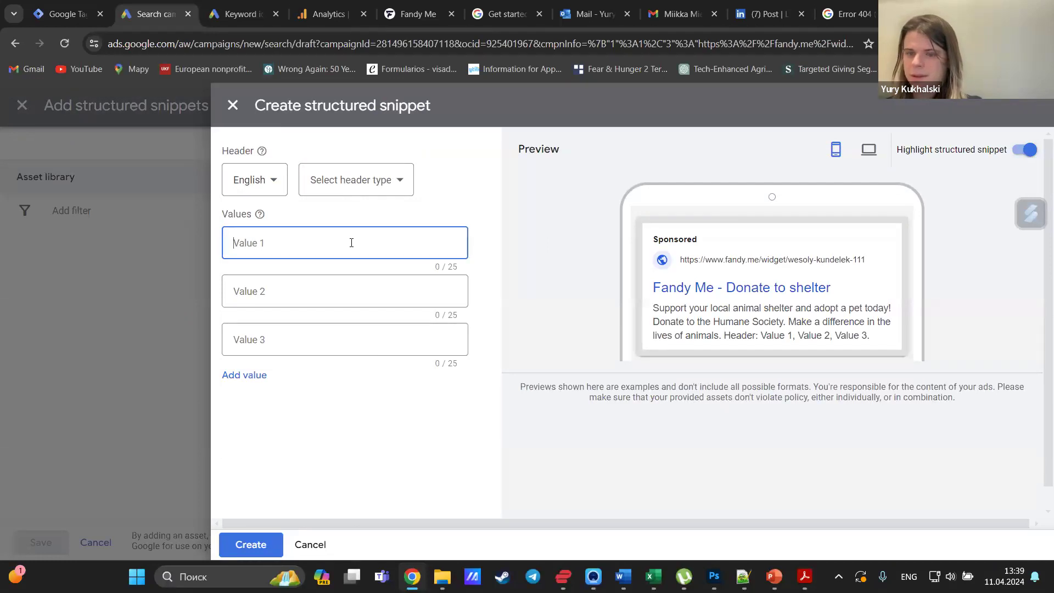
{"action": "type", "text": "Tr"}
{"action": "key", "text": "BackSpace"}
{"action": "key", "text": "BackSpace"}
{"action": "type", "text": "T"}
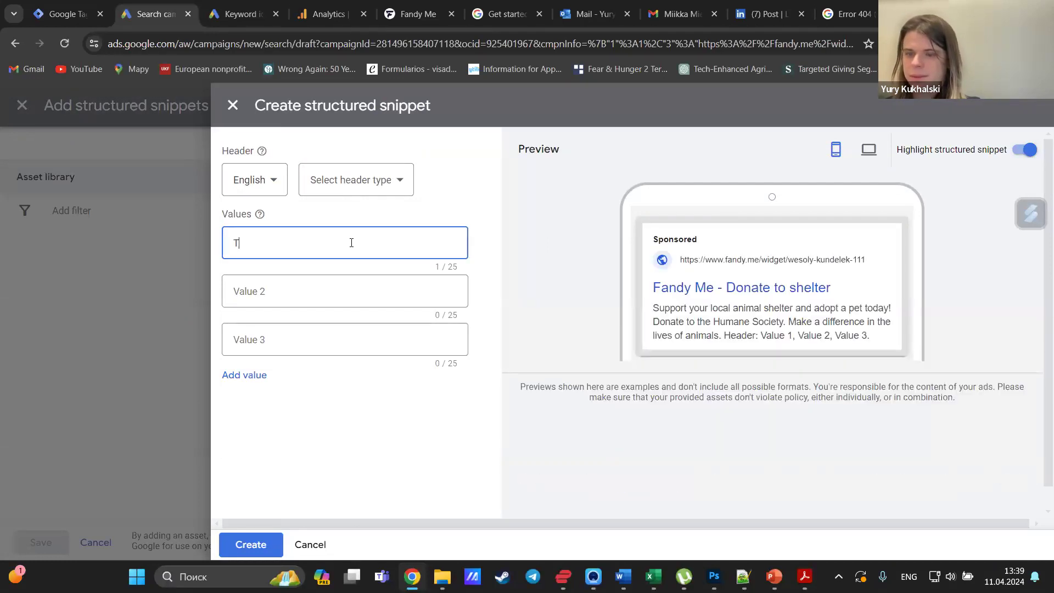
{"action": "type", "text": "ransparent"}
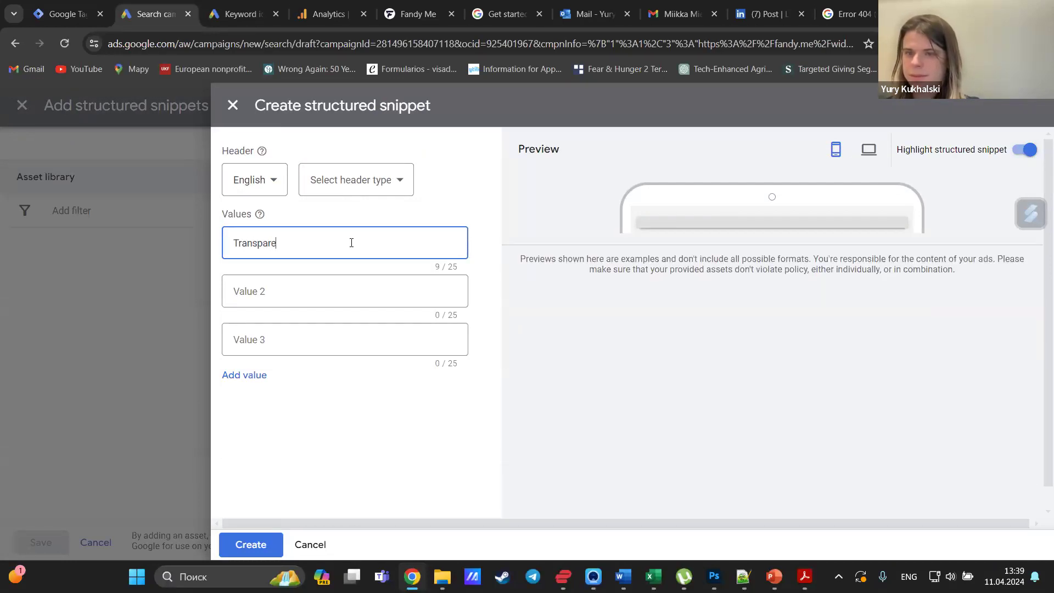
{"action": "left_click", "coordinate": [350, 297]}
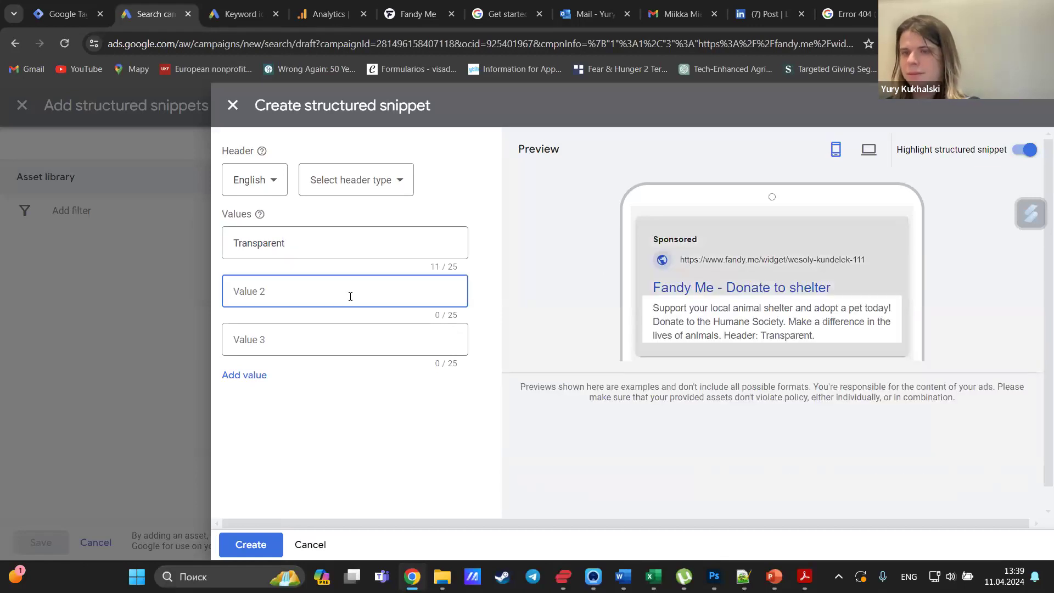
{"action": "type", "text": "Fu"}
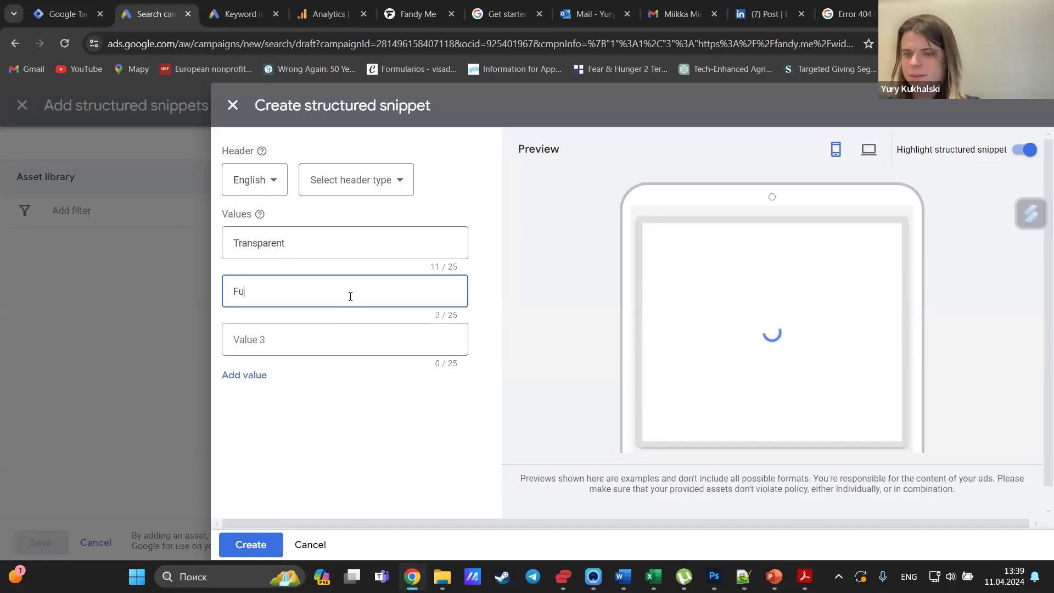
{"action": "type", "text": "ndraising"}
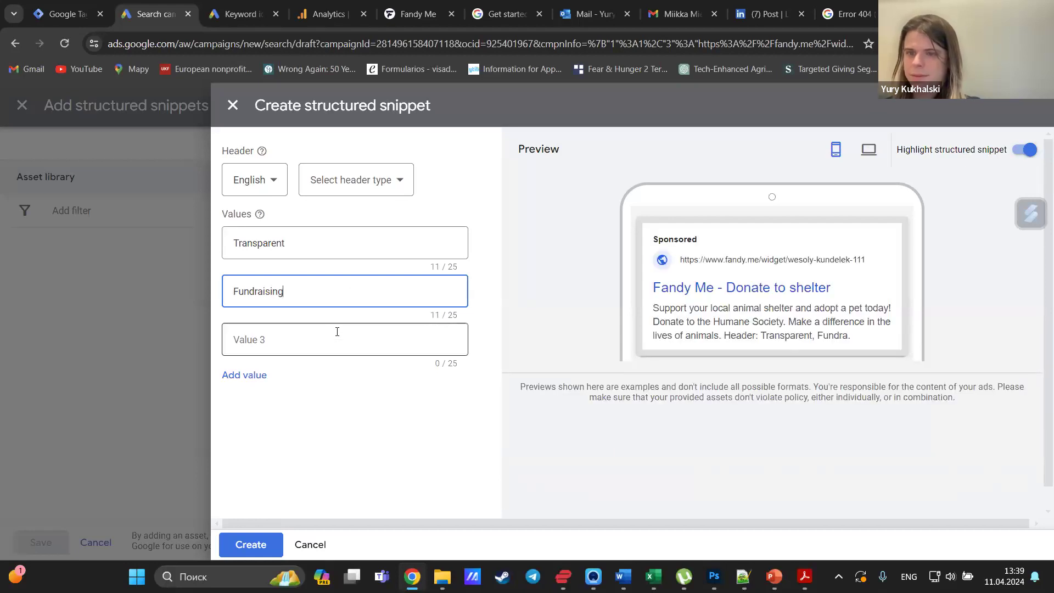
{"action": "left_click", "coordinate": [335, 340]}
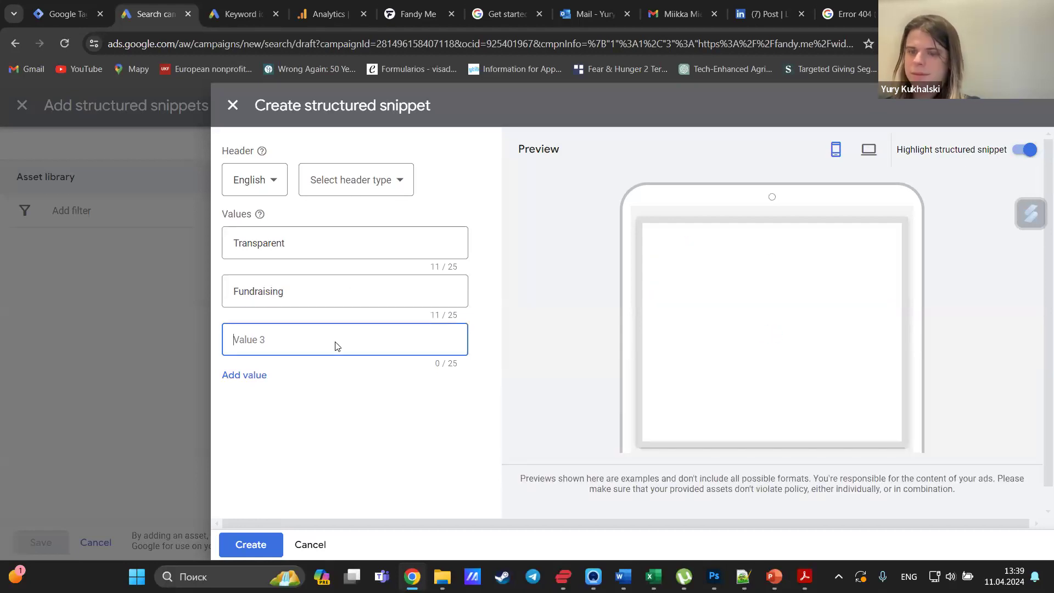
{"action": "type", "text": "campaigns"}
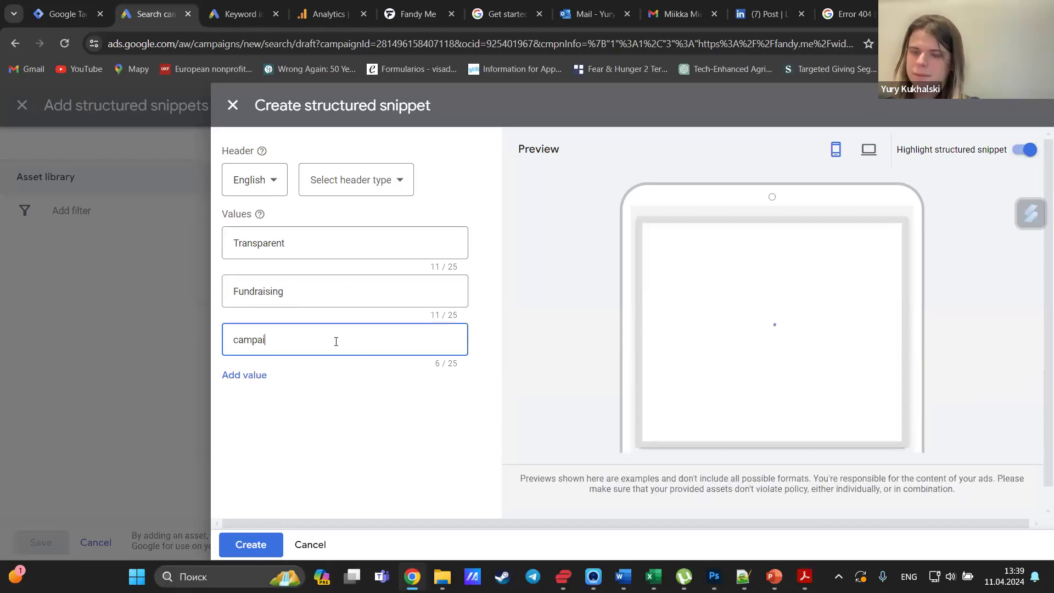
Set the snippet's header type to Types, create the snippet and save it to the campaign.
{"action": "left_click", "coordinate": [243, 548]}
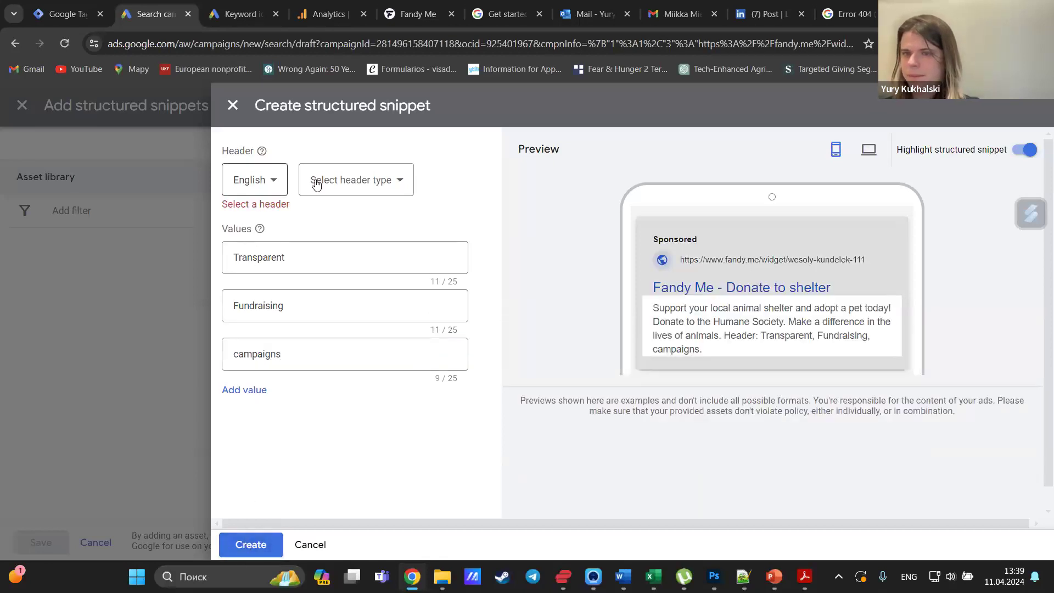
{"action": "left_click", "coordinate": [335, 181]}
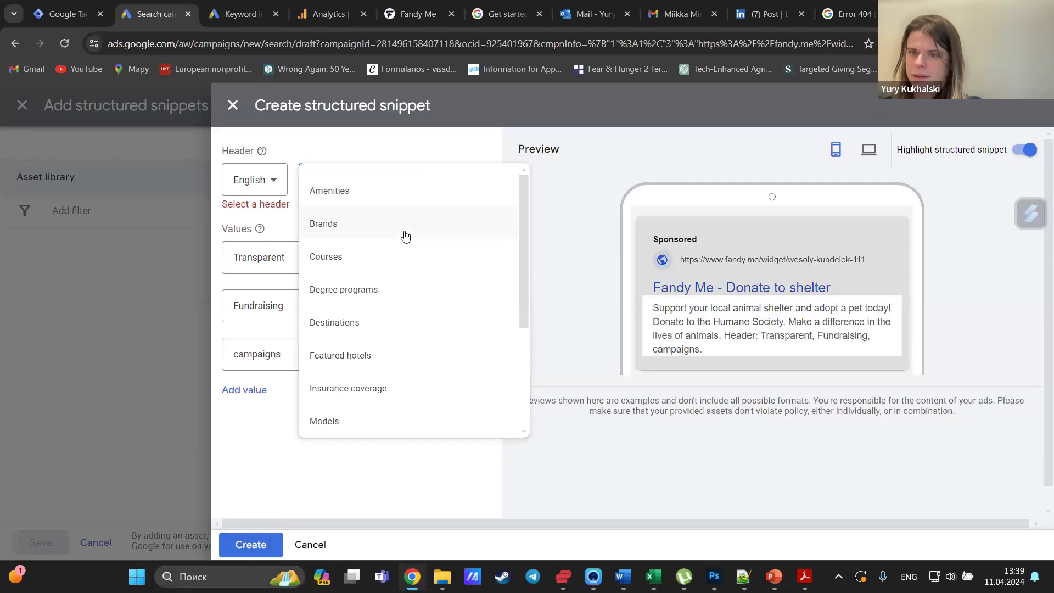
{"action": "scroll", "coordinate": [405, 236], "scroll_direction": "down", "scroll_amount": 1}
{"action": "scroll", "coordinate": [405, 236], "scroll_direction": "down", "scroll_amount": 2}
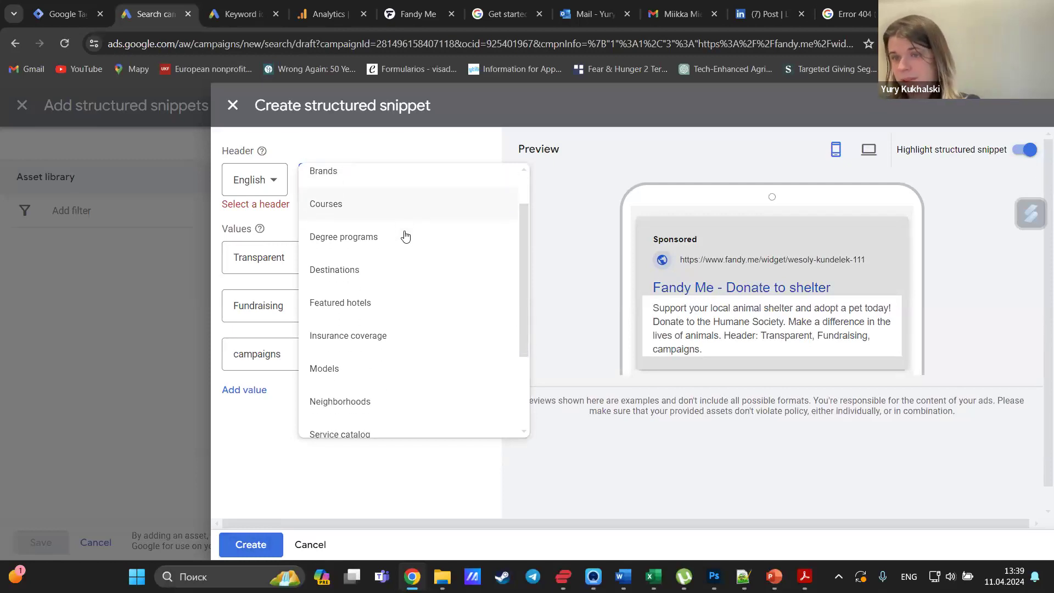
{"action": "scroll", "coordinate": [404, 236], "scroll_direction": "down", "scroll_amount": 3}
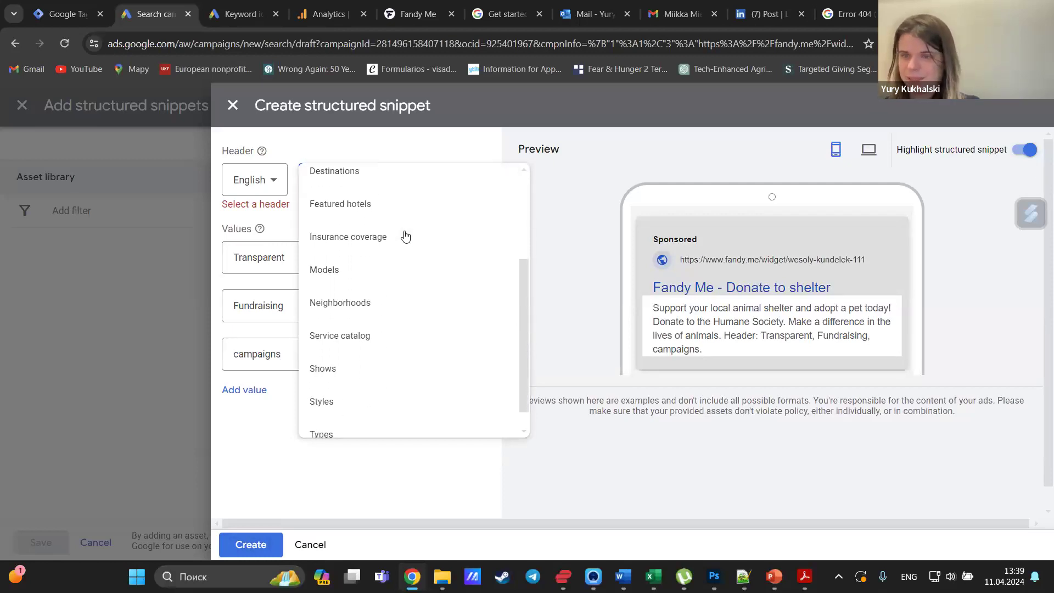
{"action": "left_click", "coordinate": [355, 411]}
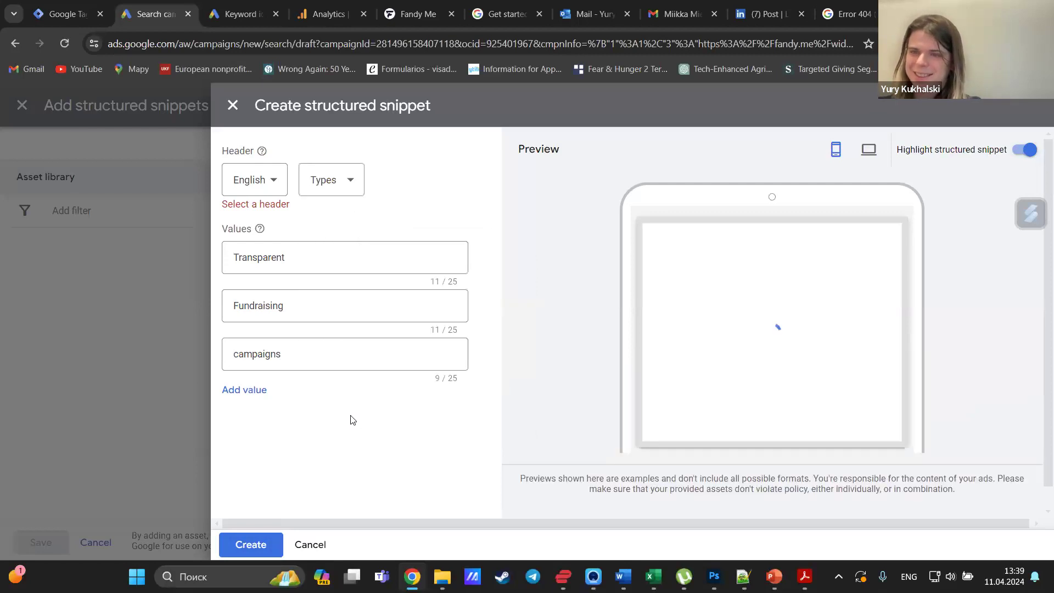
{"action": "left_click", "coordinate": [244, 543]}
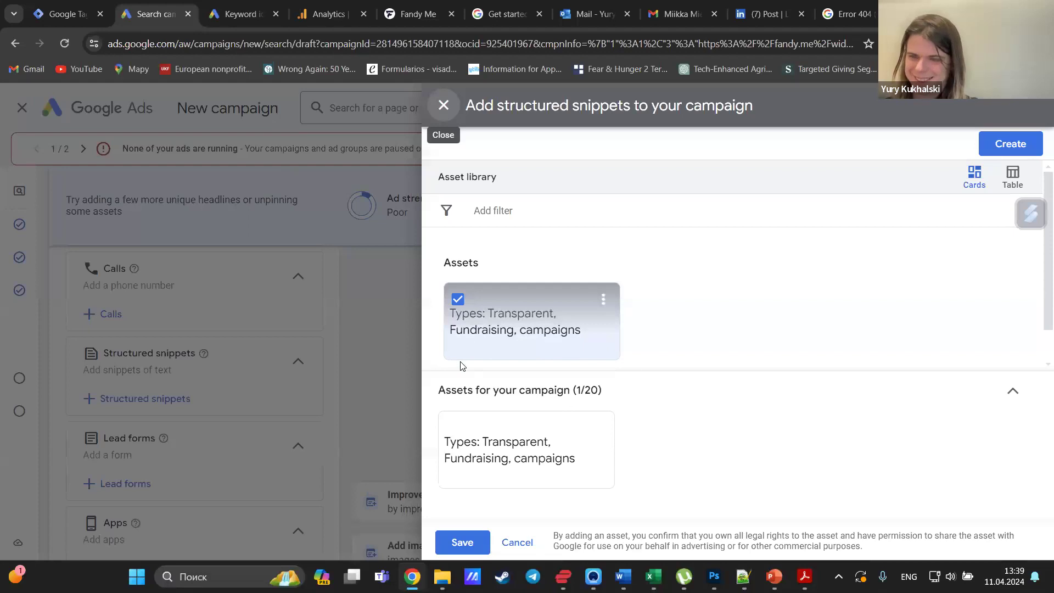
{"action": "left_click", "coordinate": [459, 542]}
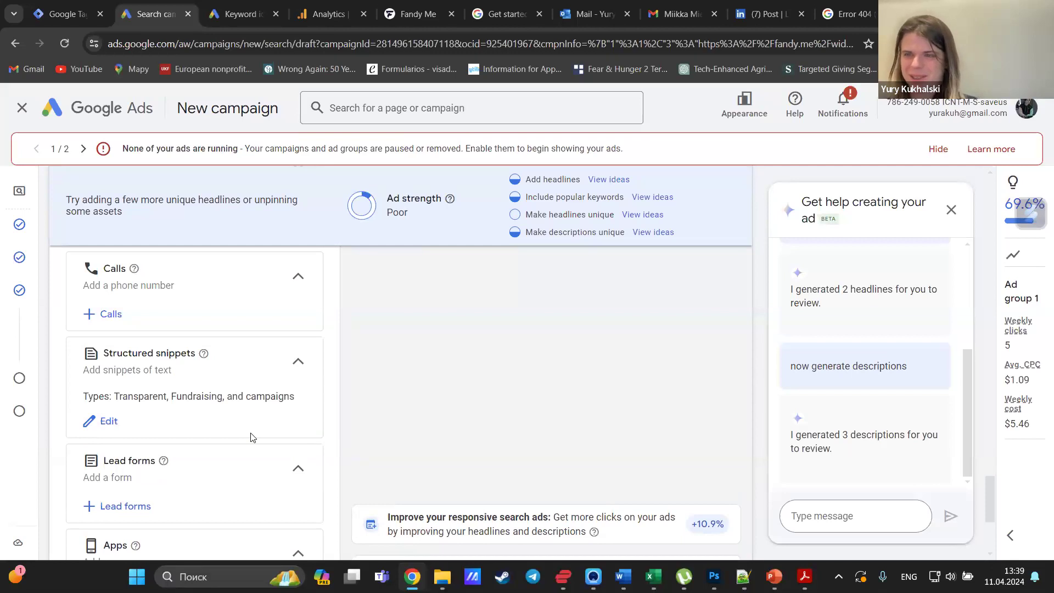
Finish the keywords and ads section and accept the recommended average daily budget of $0.78.
{"action": "scroll", "coordinate": [251, 437], "scroll_direction": "down", "scroll_amount": 3}
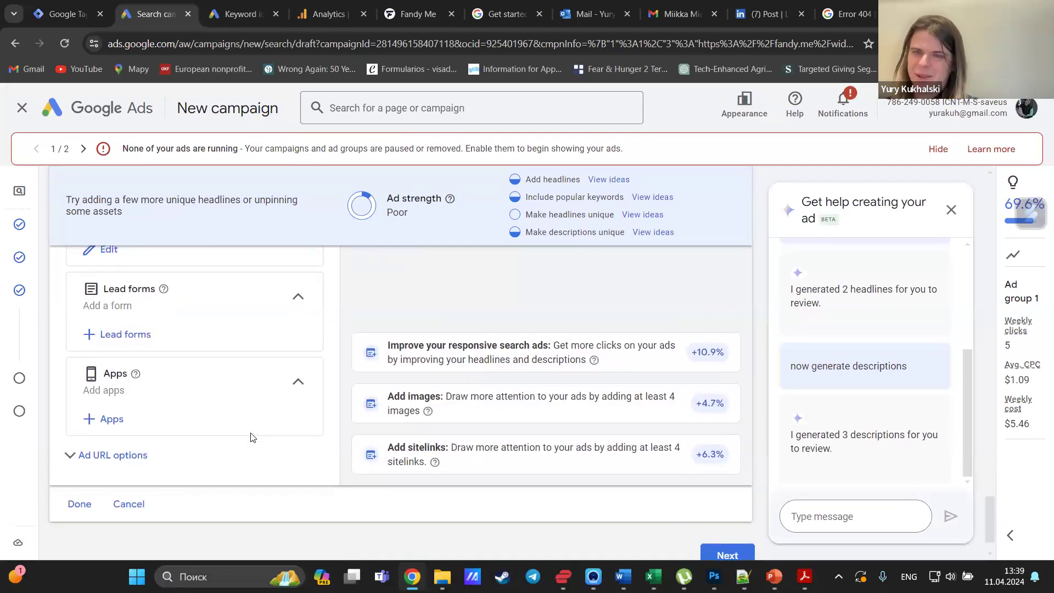
{"action": "scroll", "coordinate": [250, 437], "scroll_direction": "up", "scroll_amount": 5}
{"action": "scroll", "coordinate": [250, 438], "scroll_direction": "down", "scroll_amount": 5}
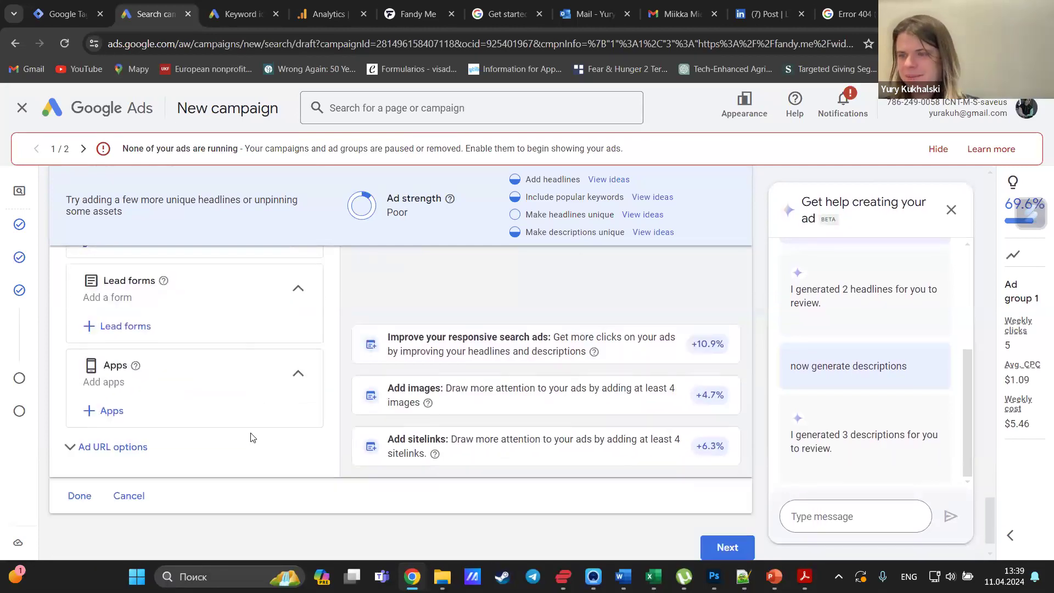
{"action": "scroll", "coordinate": [251, 438], "scroll_direction": "down", "scroll_amount": 1}
{"action": "left_click", "coordinate": [726, 517]}
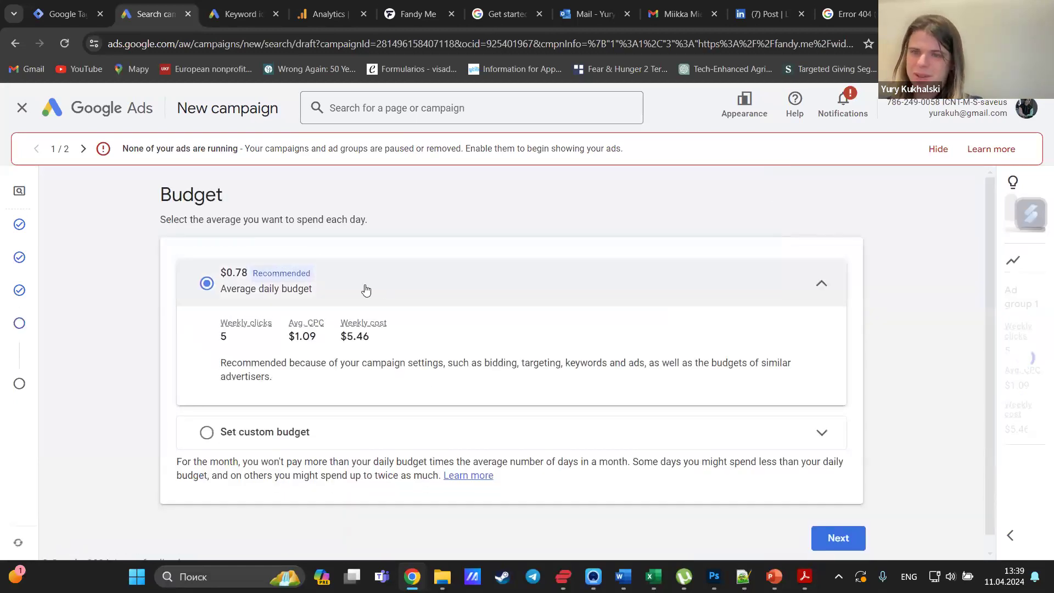
{"action": "left_click", "coordinate": [828, 535]}
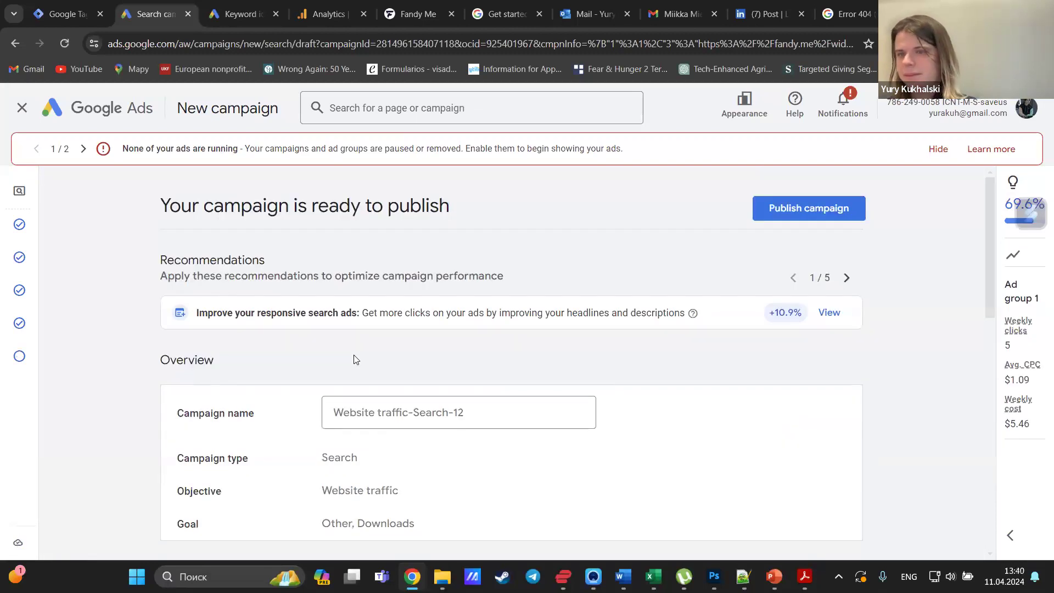
Review the campaign summary down to its keywords, ads and budget, and publish the campaign.
{"action": "scroll", "coordinate": [354, 359], "scroll_direction": "down", "scroll_amount": 1}
{"action": "scroll", "coordinate": [354, 359], "scroll_direction": "down", "scroll_amount": 5}
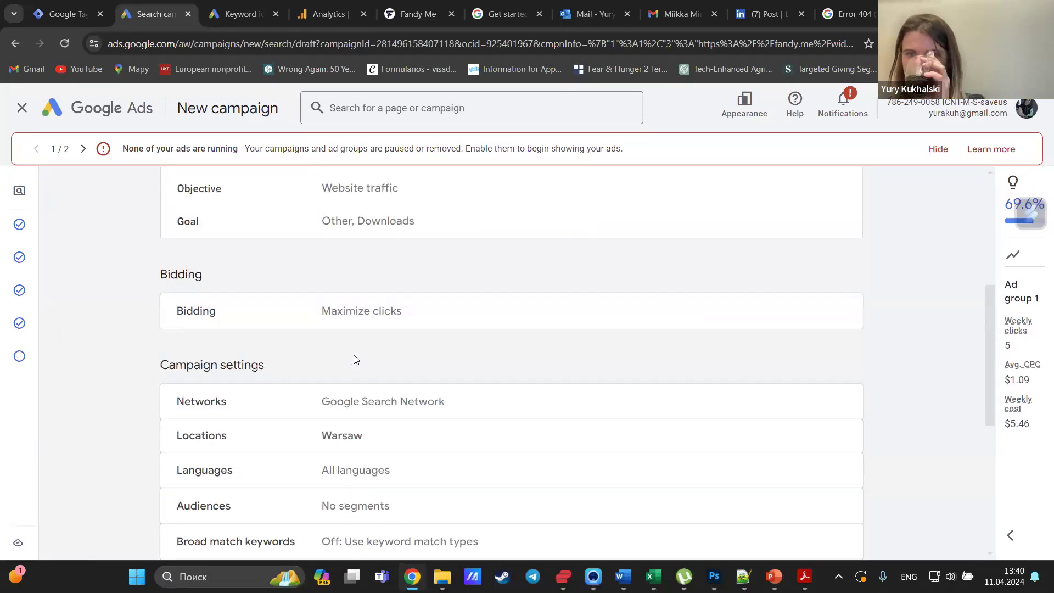
{"action": "scroll", "coordinate": [354, 359], "scroll_direction": "down", "scroll_amount": 6}
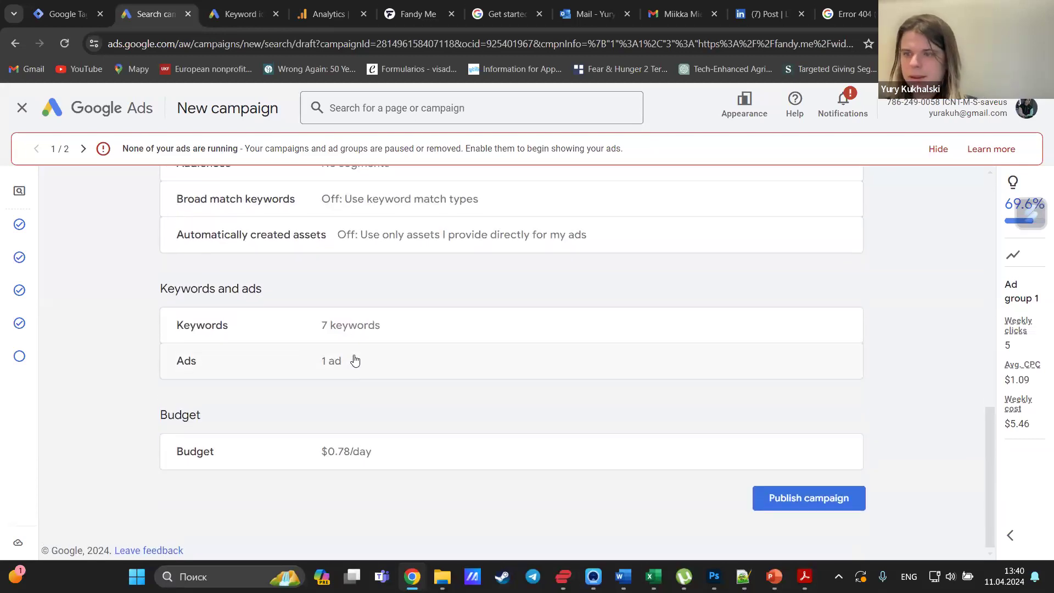
{"action": "left_click", "coordinate": [821, 498]}
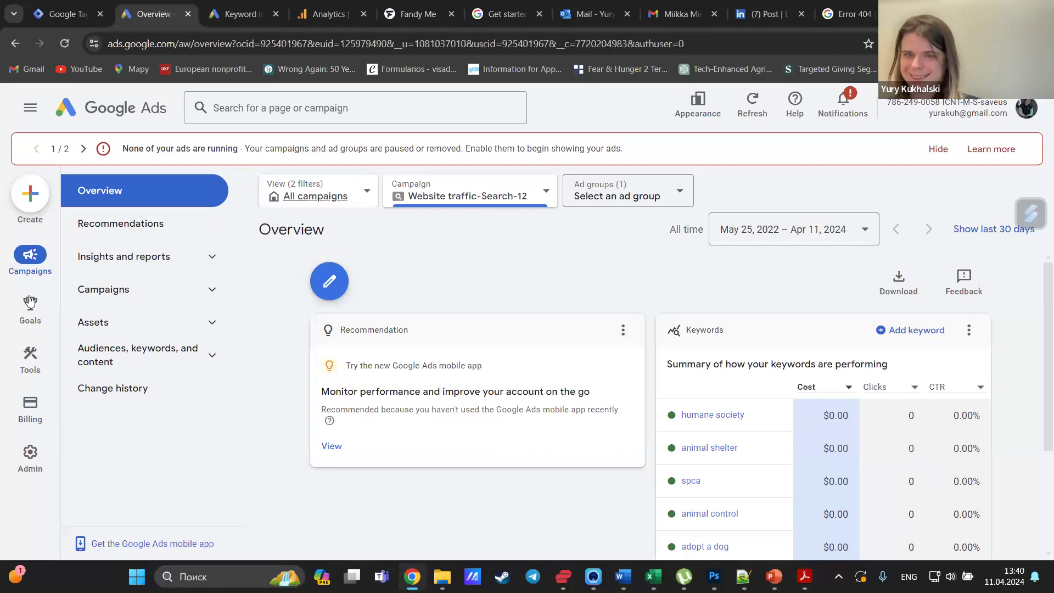
Go to the list of all campaigns and pause the new Website traffic-Search-12 campaign.
{"action": "left_click", "coordinate": [30, 254]}
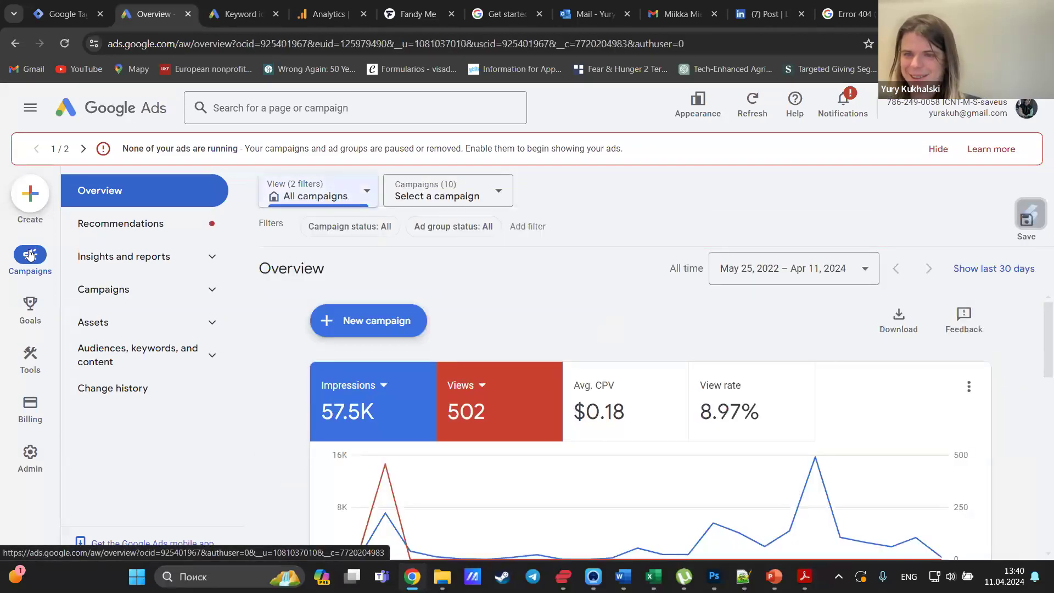
{"action": "left_click", "coordinate": [165, 290]}
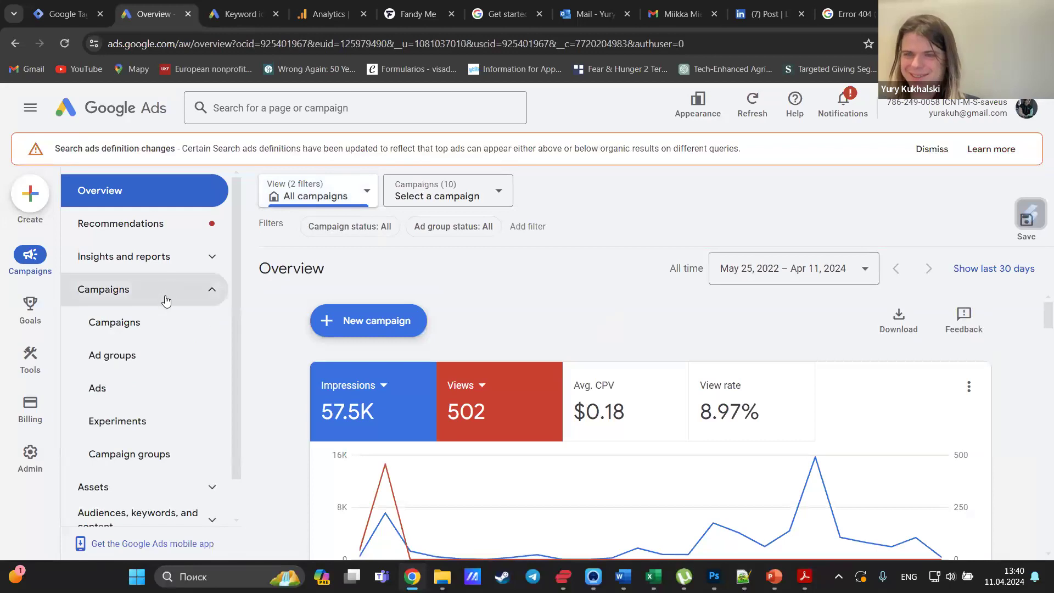
{"action": "left_click", "coordinate": [155, 329]}
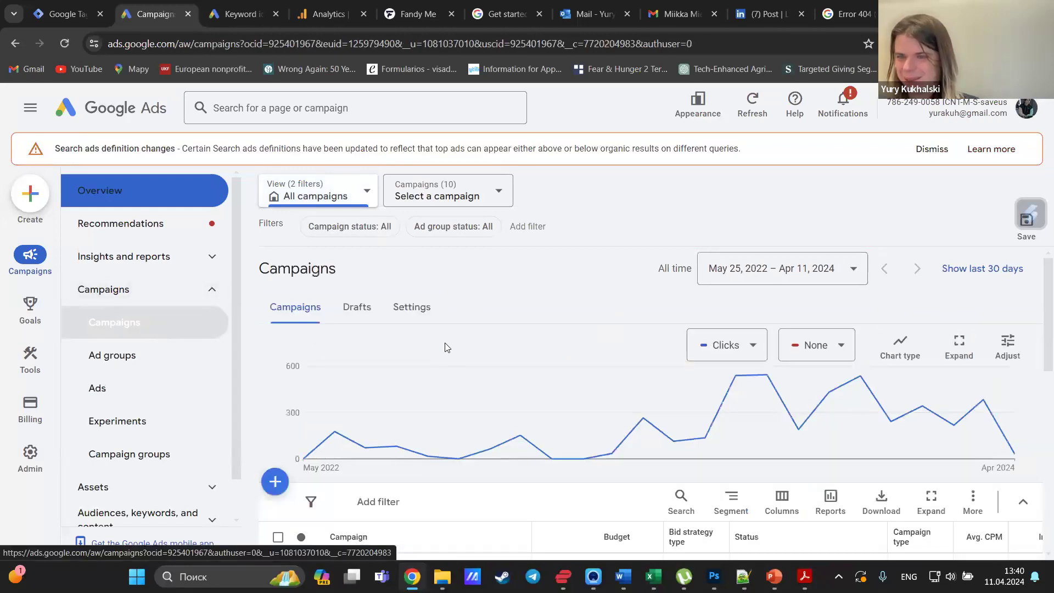
{"action": "scroll", "coordinate": [445, 347], "scroll_direction": "down", "scroll_amount": 2}
{"action": "scroll", "coordinate": [445, 347], "scroll_direction": "down", "scroll_amount": 1}
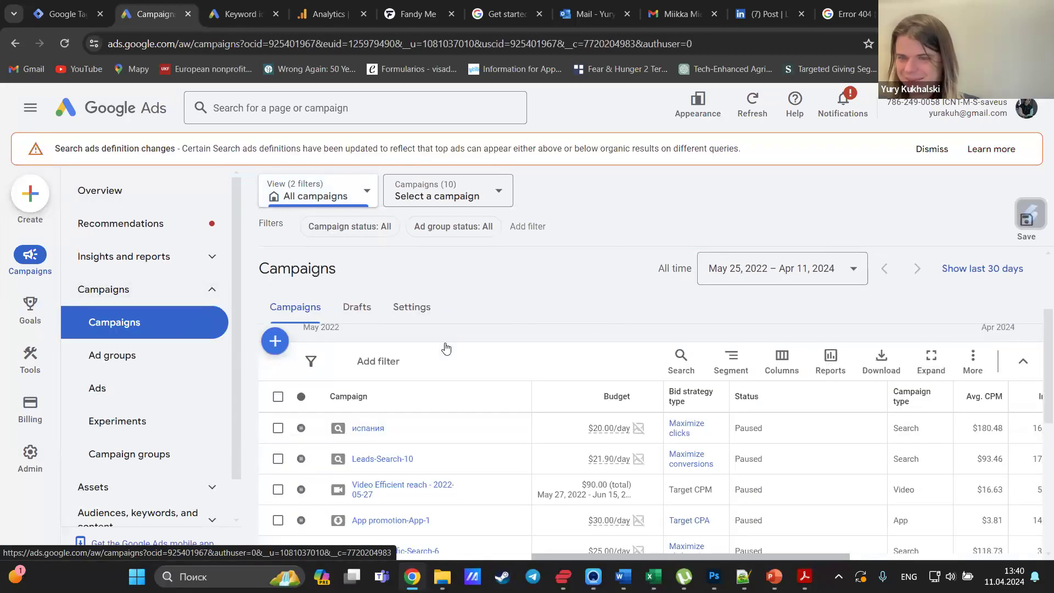
{"action": "scroll", "coordinate": [445, 455], "scroll_direction": "down", "scroll_amount": 4}
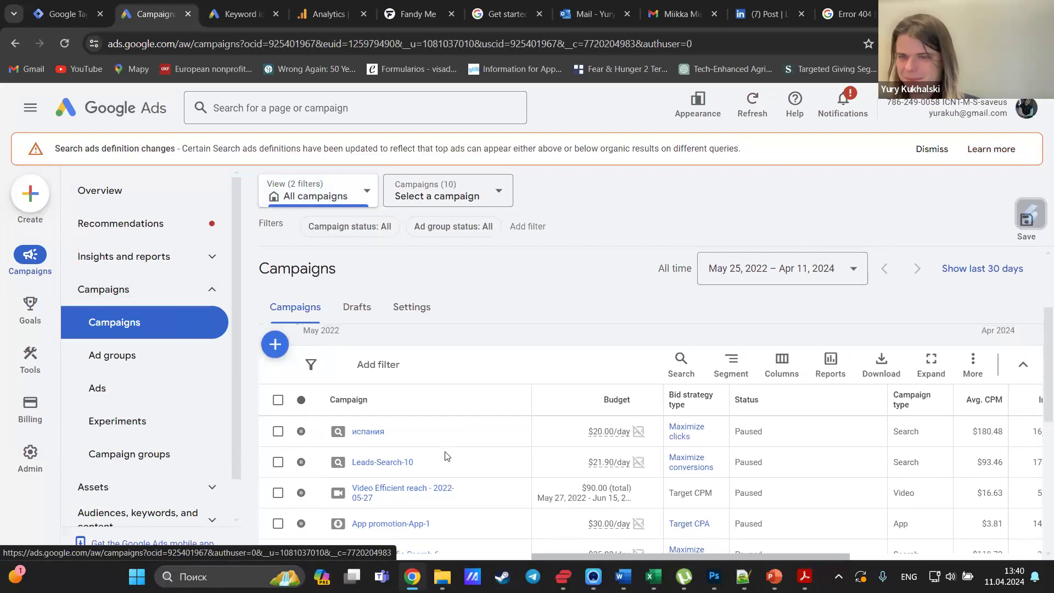
{"action": "scroll", "coordinate": [446, 456], "scroll_direction": "down", "scroll_amount": 2}
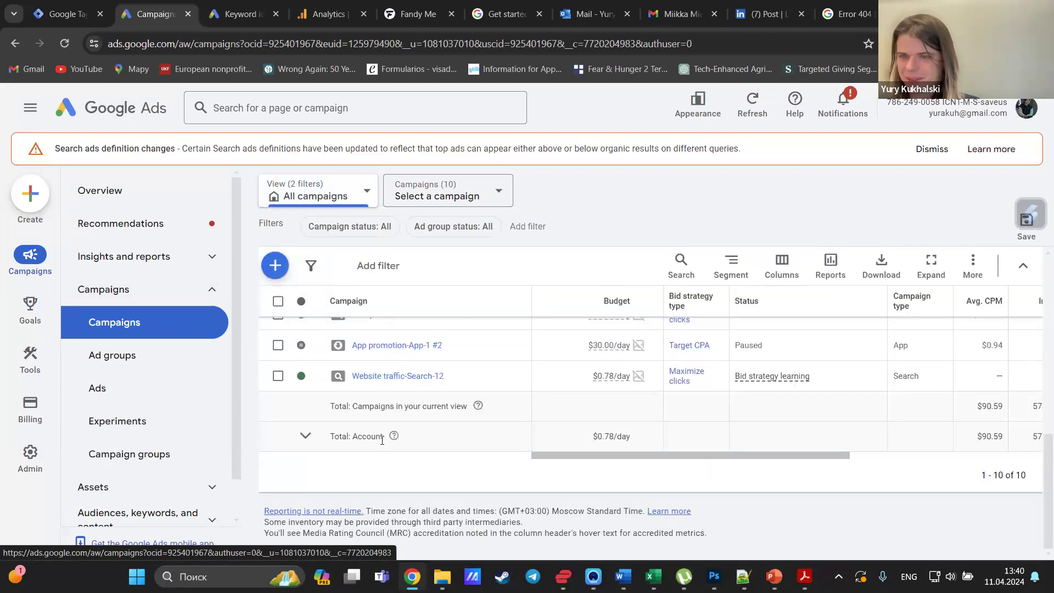
{"action": "left_click", "coordinate": [314, 377]}
{"action": "left_click", "coordinate": [330, 421]}
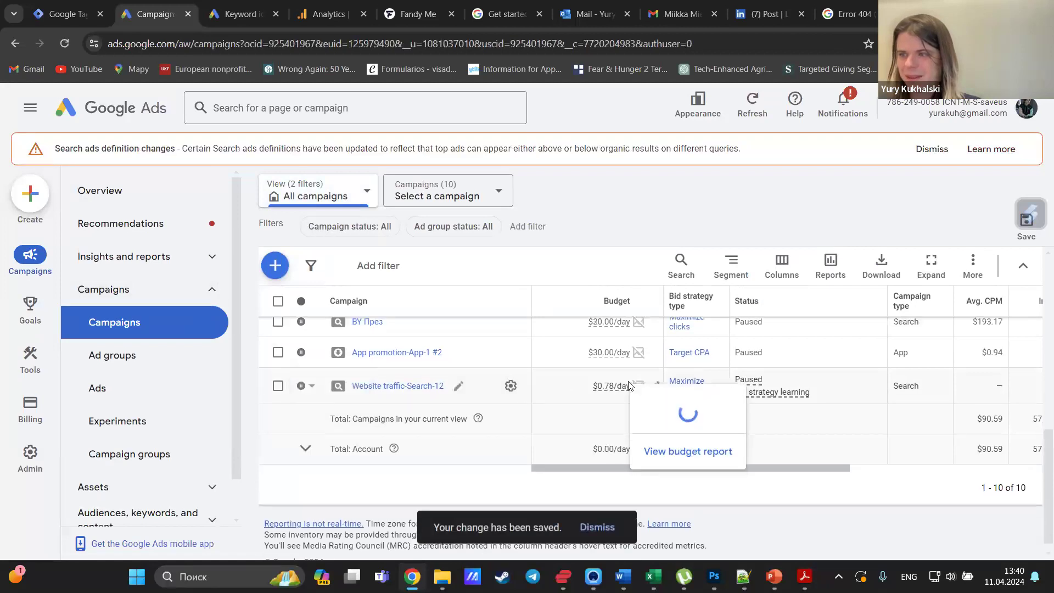
Examine the campaigns' average CPM, impressions, interactions, interaction rate, average cost, total cost and conversions.
{"action": "scroll", "coordinate": [628, 385], "scroll_direction": "up", "scroll_amount": 2}
{"action": "scroll", "coordinate": [629, 385], "scroll_direction": "right", "scroll_amount": 5}
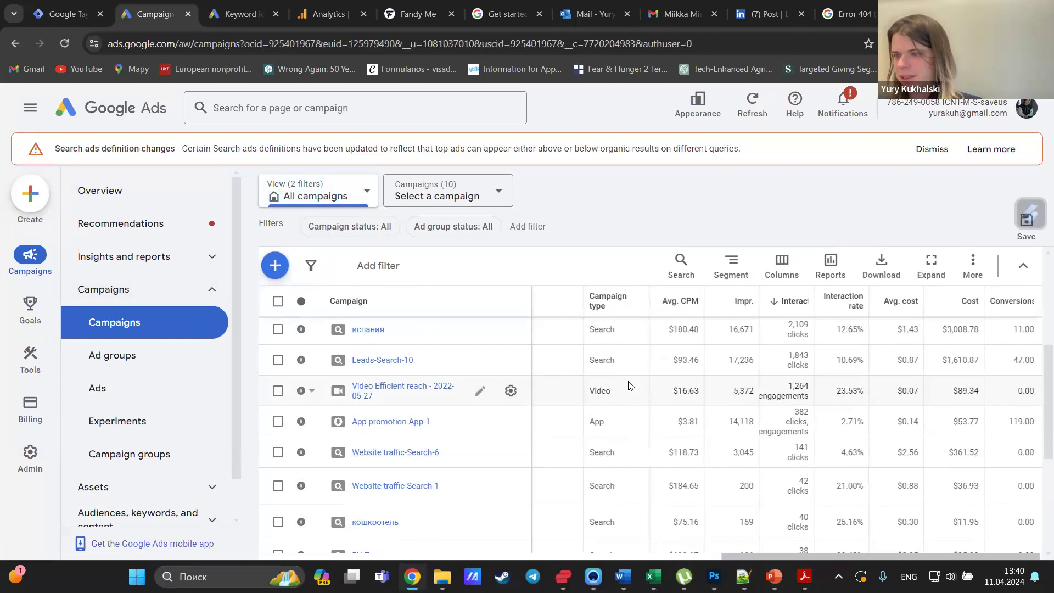
{"action": "scroll", "coordinate": [629, 386], "scroll_direction": "up", "scroll_amount": 2}
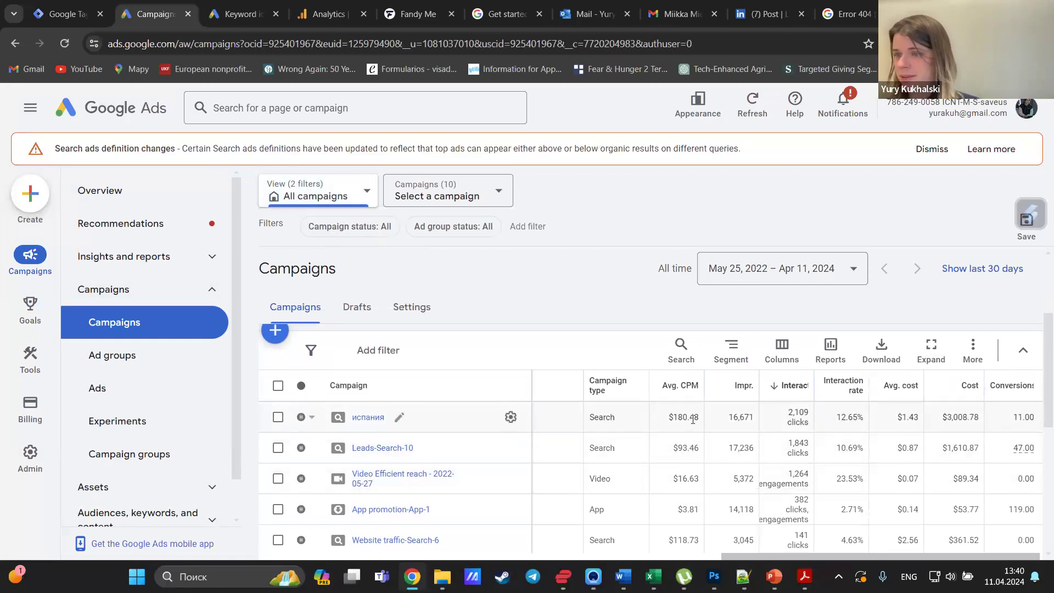
{"action": "mouse_move", "coordinate": [702, 385]}
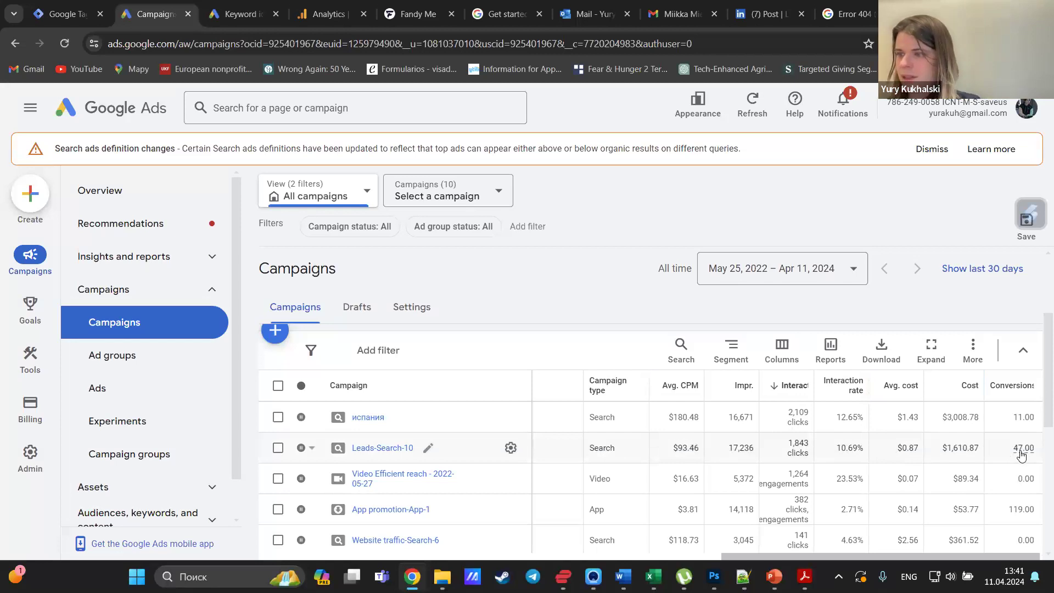
{"action": "mouse_move", "coordinate": [1020, 454]}
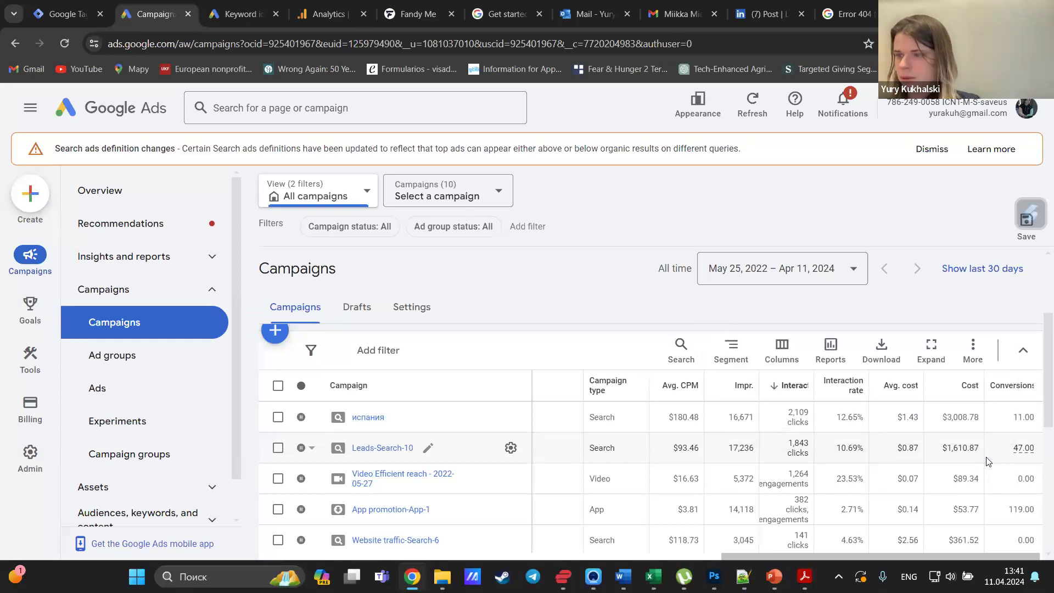
{"action": "scroll", "coordinate": [988, 461], "scroll_direction": "down", "scroll_amount": 3}
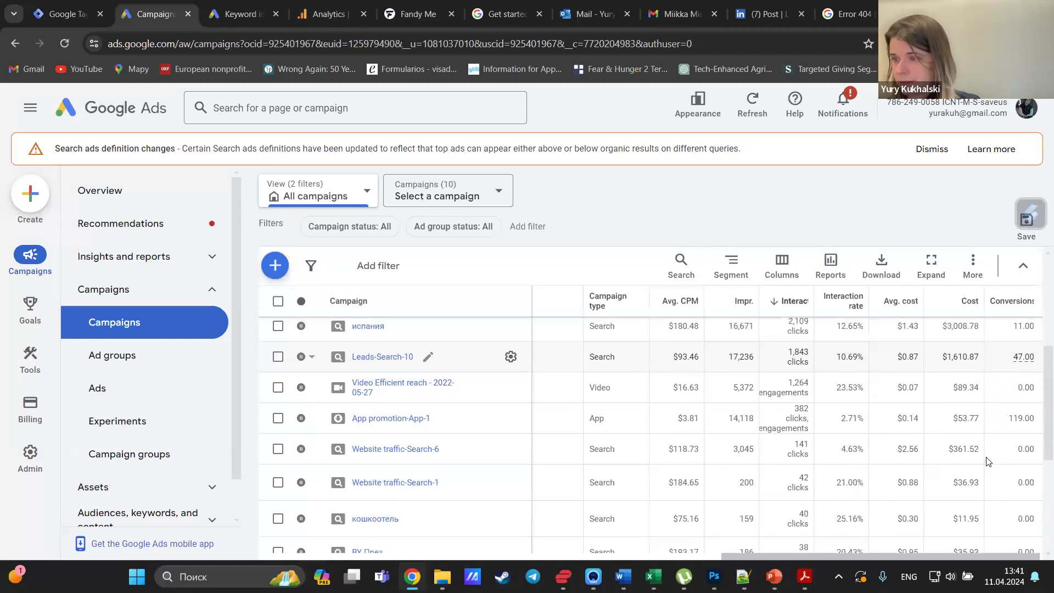
{"action": "scroll", "coordinate": [988, 461], "scroll_direction": "down", "scroll_amount": 3}
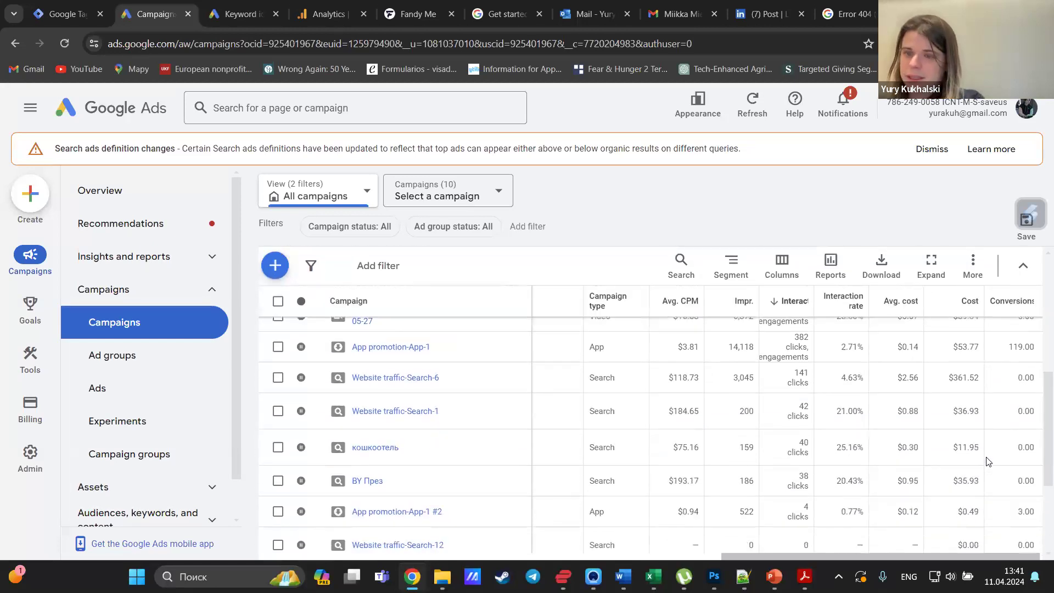
Examine the remaining campaigns' performance figures and the campaign settings table with budgets, bid strategies, networks, dates, languages and locations.
{"action": "scroll", "coordinate": [987, 461], "scroll_direction": "up", "scroll_amount": 1}
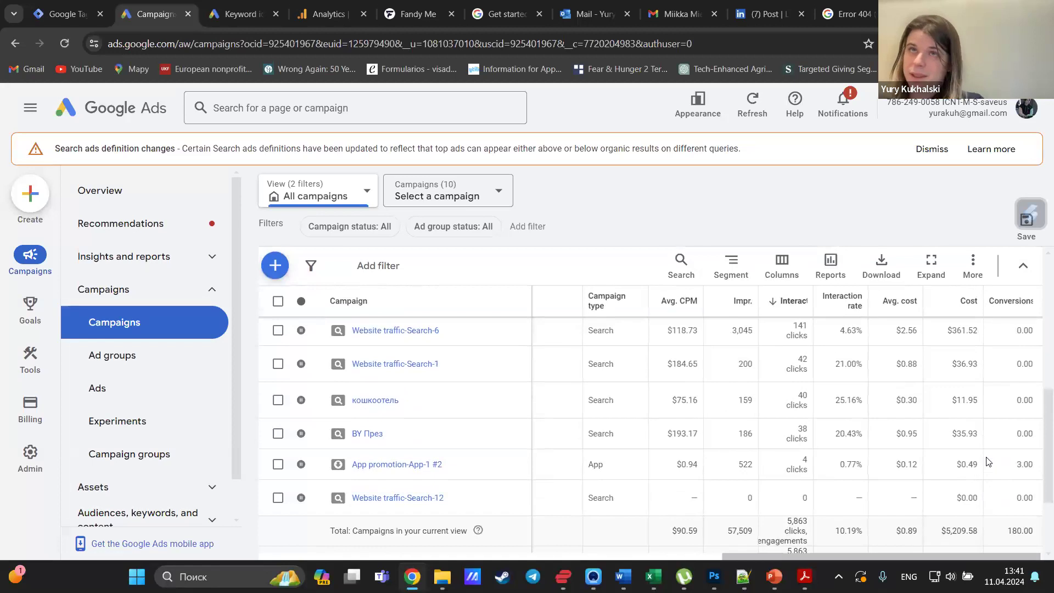
{"action": "scroll", "coordinate": [987, 461], "scroll_direction": "up", "scroll_amount": 1}
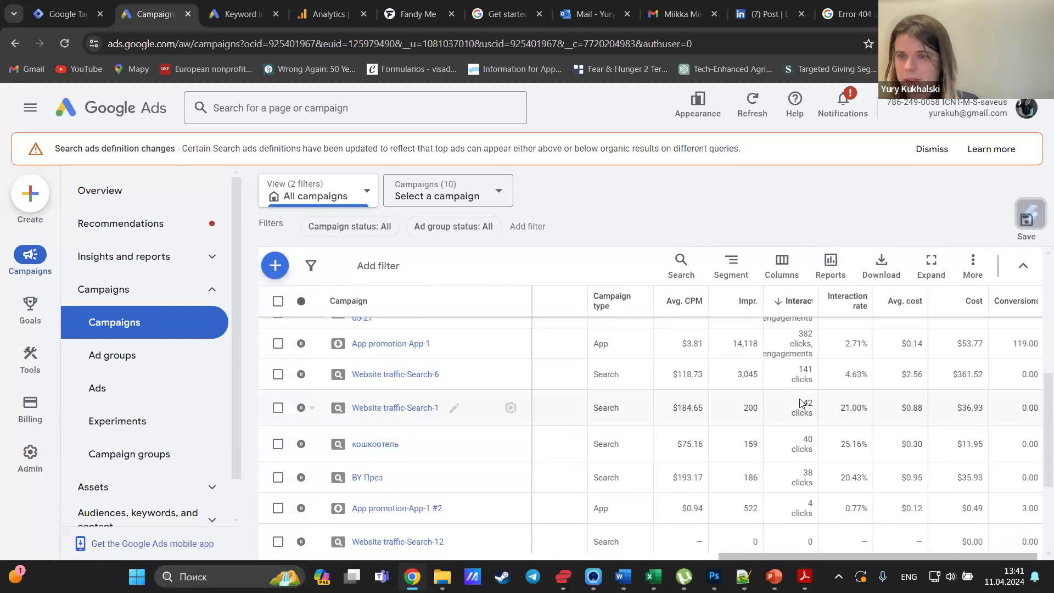
{"action": "scroll", "coordinate": [814, 403], "scroll_direction": "up", "scroll_amount": 4}
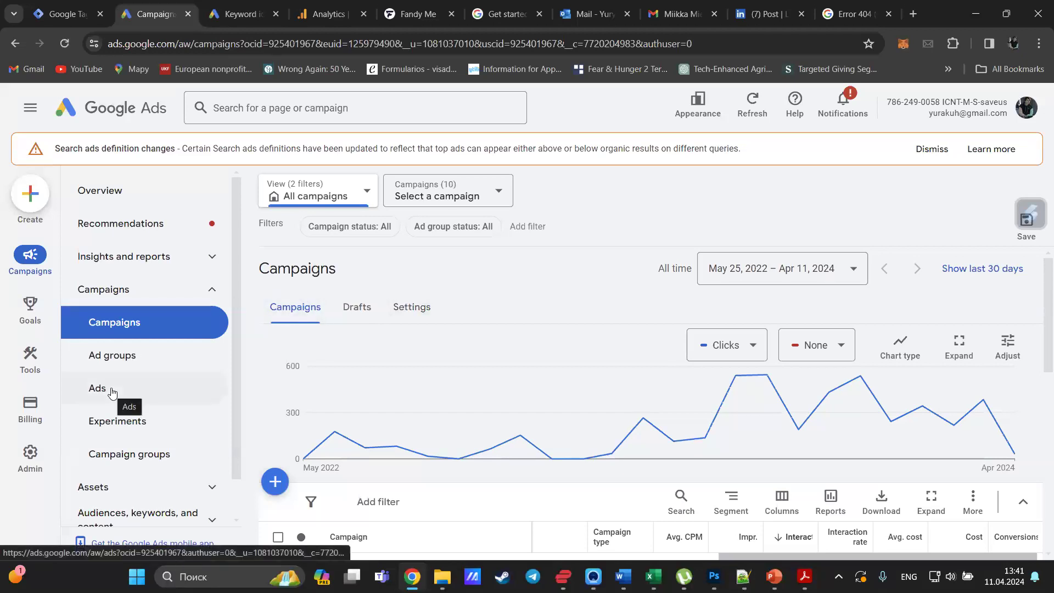
{"action": "scroll", "coordinate": [113, 390], "scroll_direction": "down", "scroll_amount": 1}
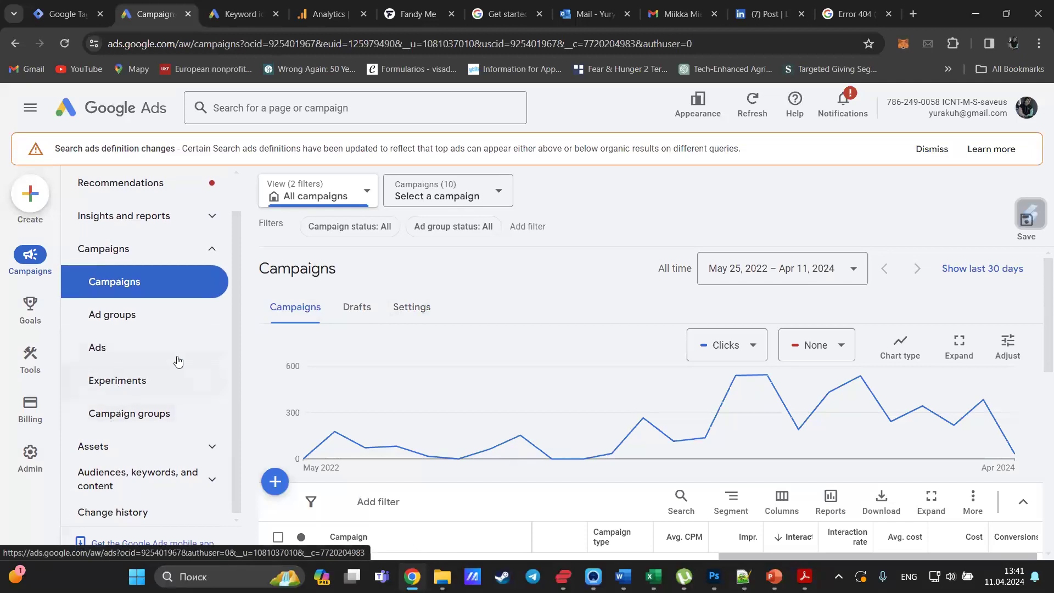
{"action": "scroll", "coordinate": [143, 384], "scroll_direction": "up", "scroll_amount": 1}
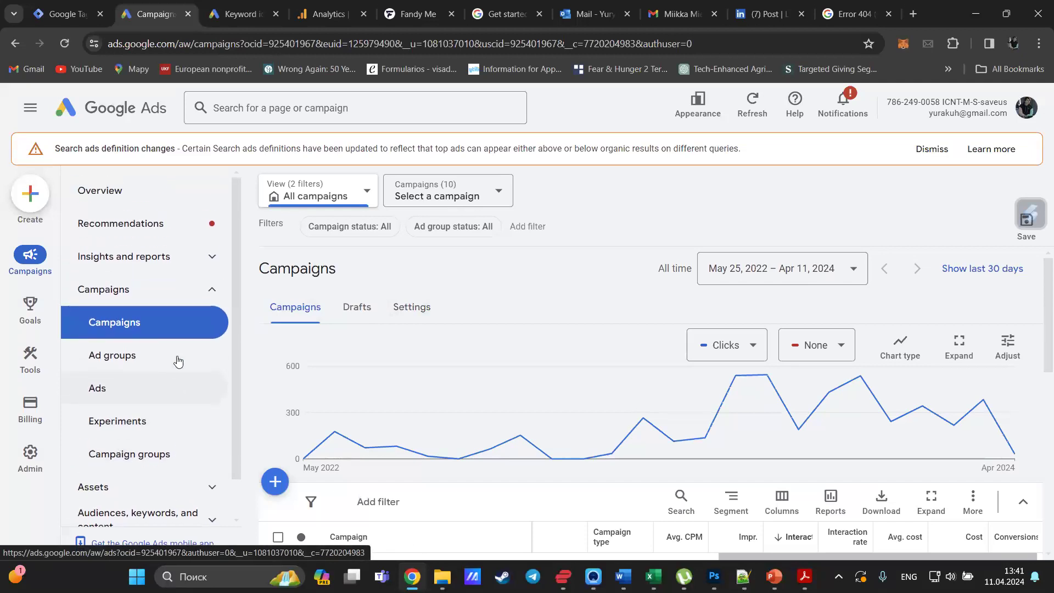
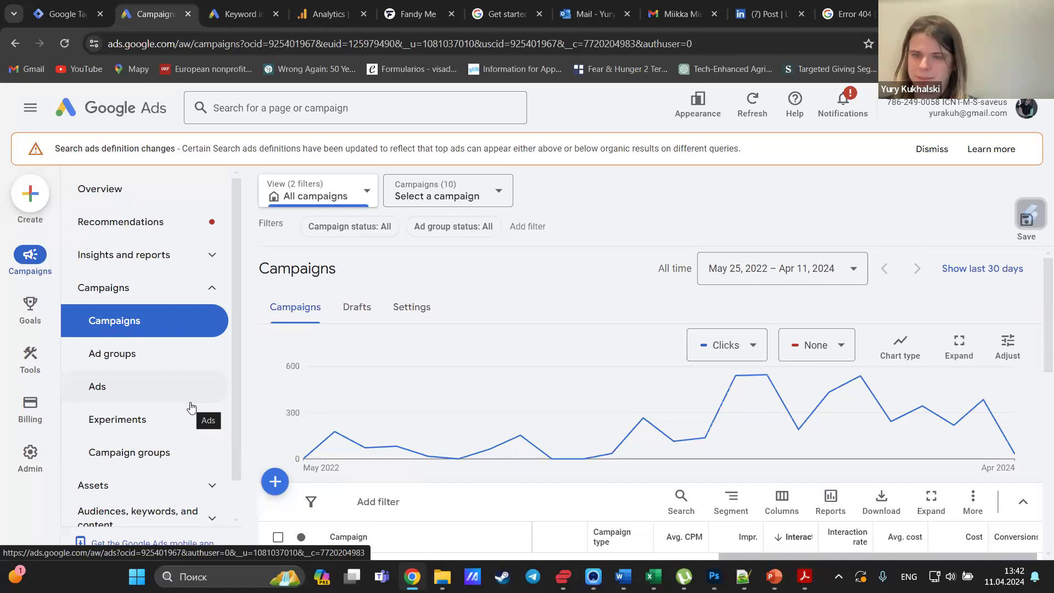
{"action": "scroll", "coordinate": [191, 408], "scroll_direction": "down", "scroll_amount": 1}
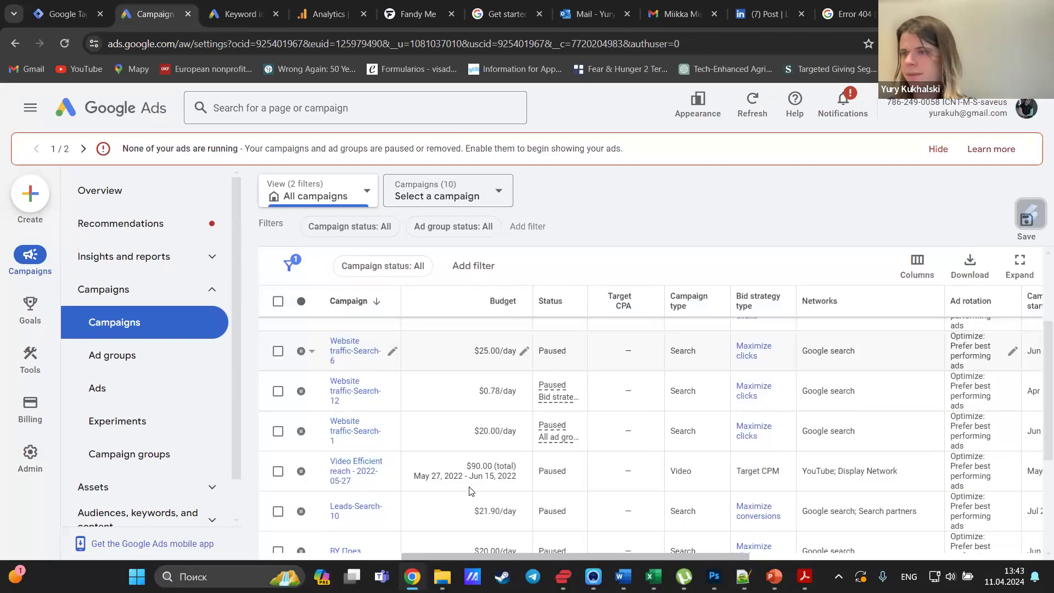
{"action": "scroll", "coordinate": [469, 489], "scroll_direction": "right", "scroll_amount": 10}
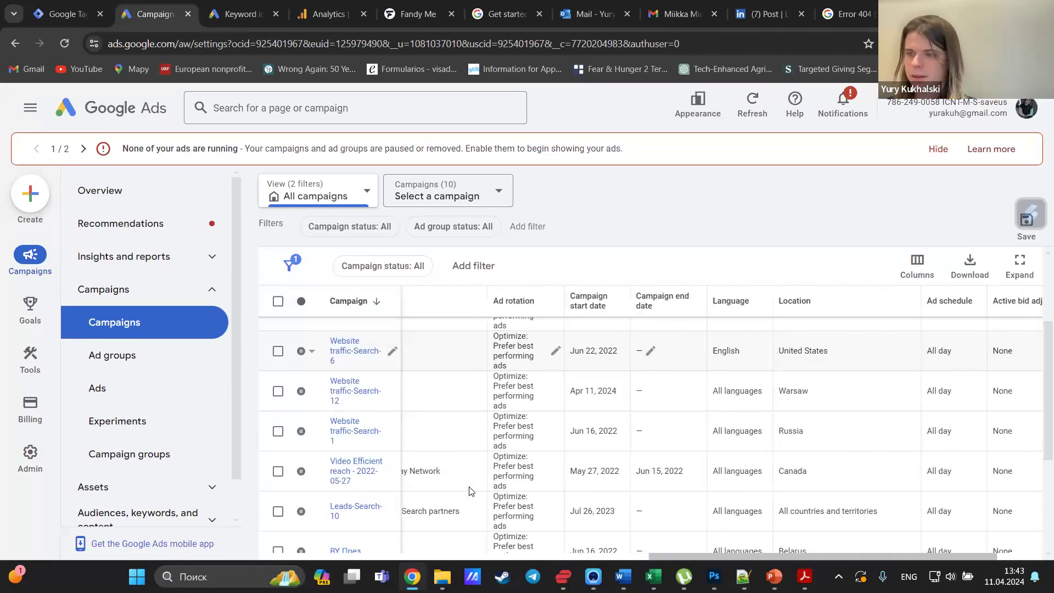
{"action": "scroll", "coordinate": [469, 490], "scroll_direction": "left", "scroll_amount": 5}
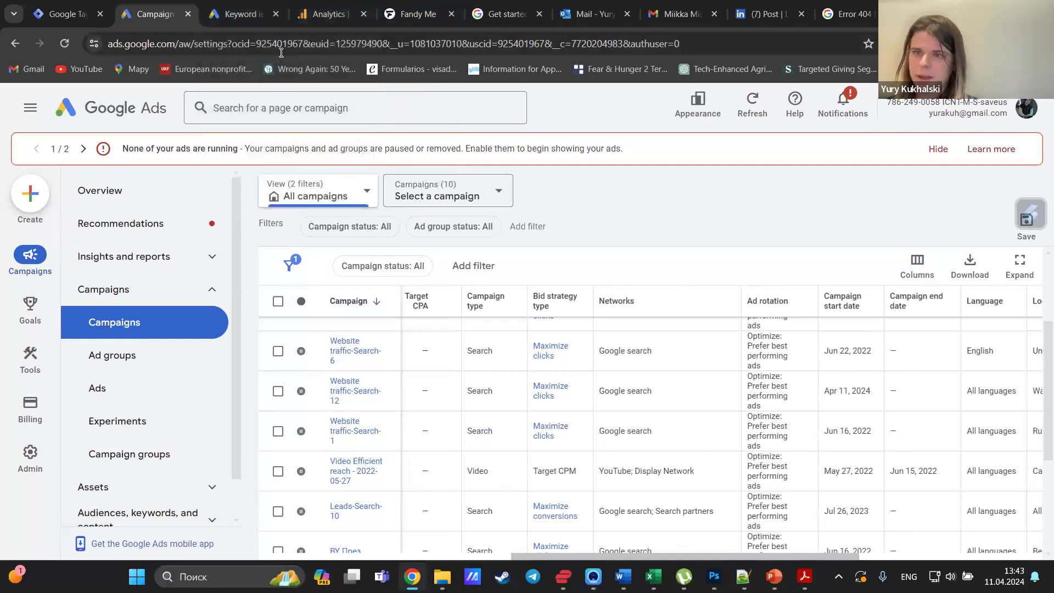
Go to fandy.me in place of the Keyword Planner page and start creating a new donation campaign.
{"action": "left_click", "coordinate": [251, 21]}
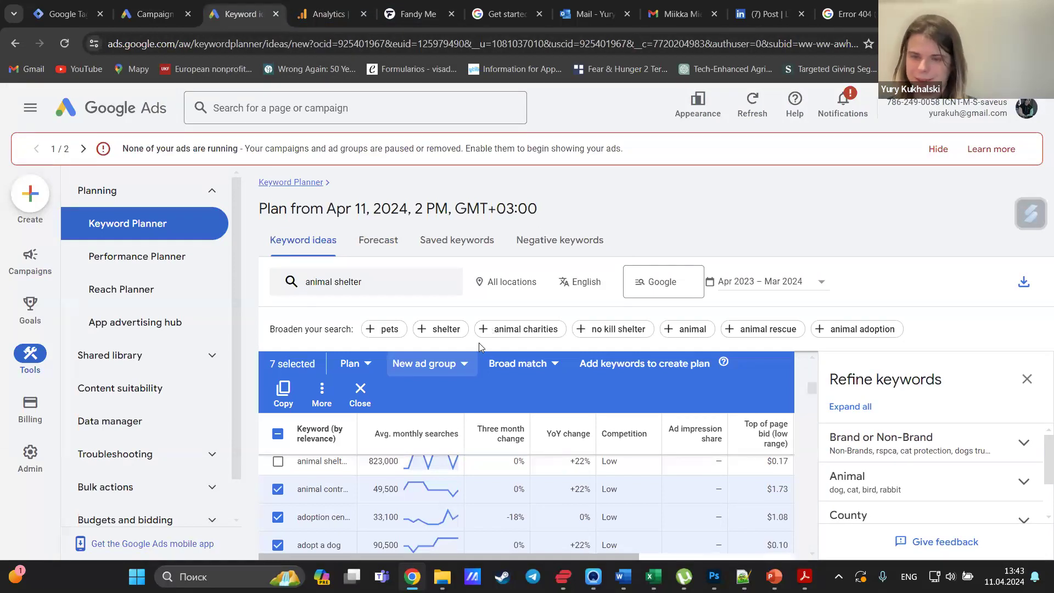
{"action": "left_click", "coordinate": [155, 14]}
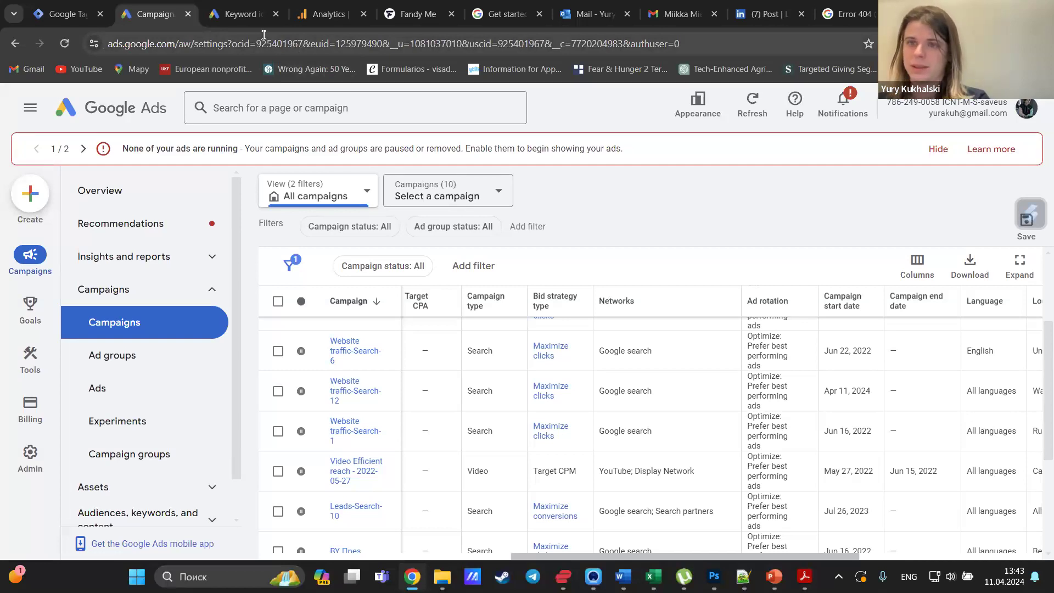
{"action": "left_click", "coordinate": [240, 14]}
{"action": "left_click", "coordinate": [238, 39]}
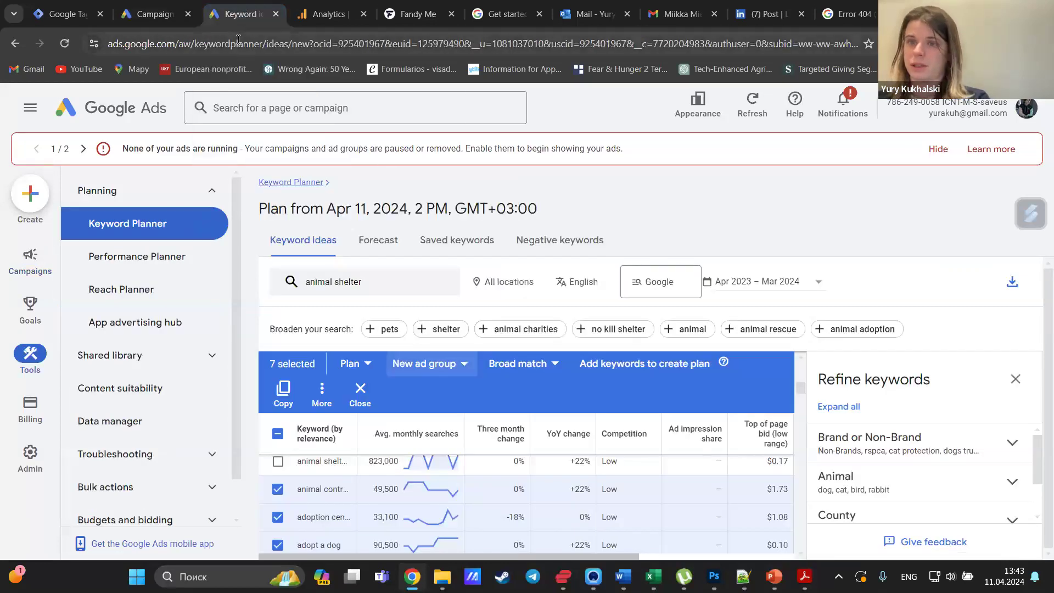
{"action": "type", "text": "fan"}
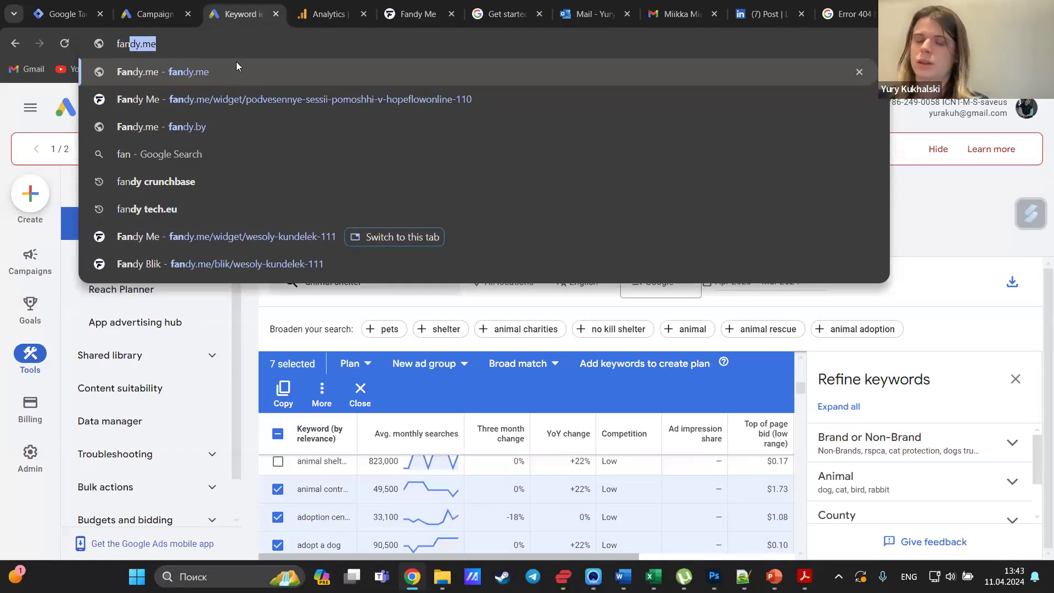
{"action": "left_click", "coordinate": [236, 65]}
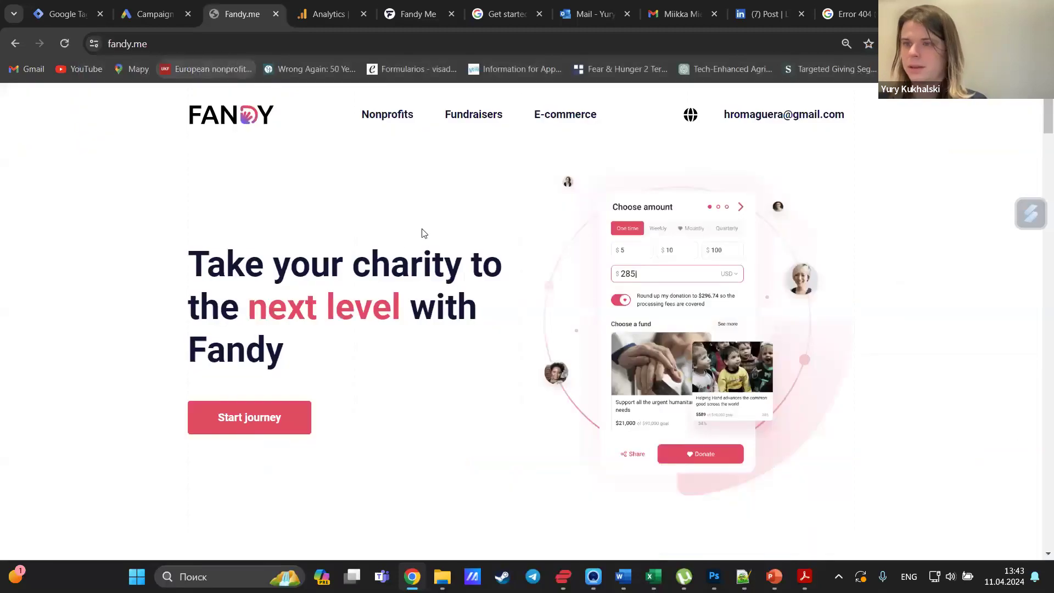
{"action": "left_click", "coordinate": [297, 415]}
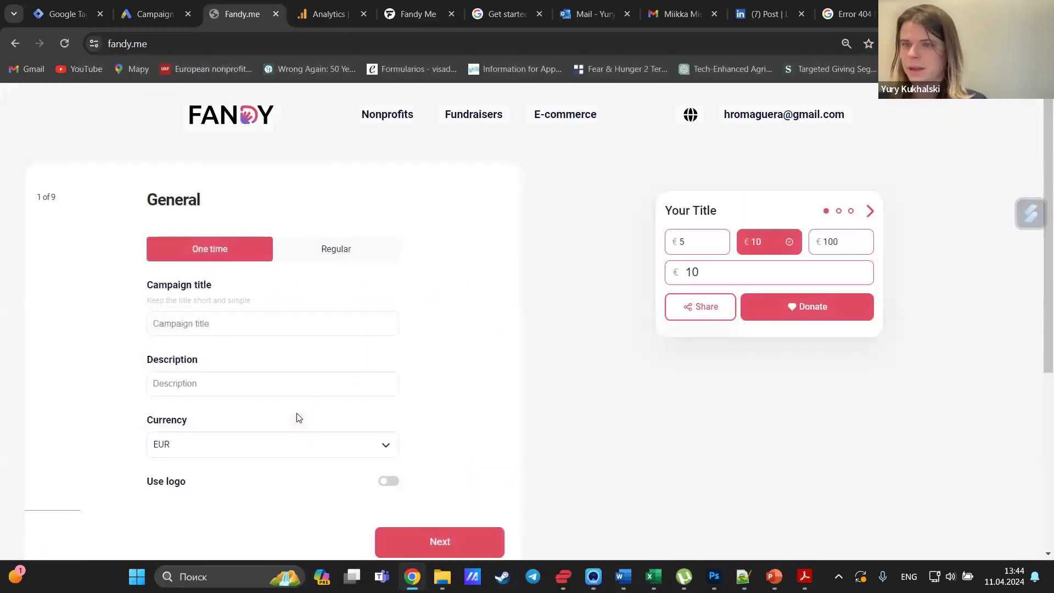
Make the donation campaign regular and choose the weekly frequency in the widget preview.
{"action": "left_click", "coordinate": [341, 256]}
{"action": "scroll", "coordinate": [341, 256], "scroll_direction": "down", "scroll_amount": 1}
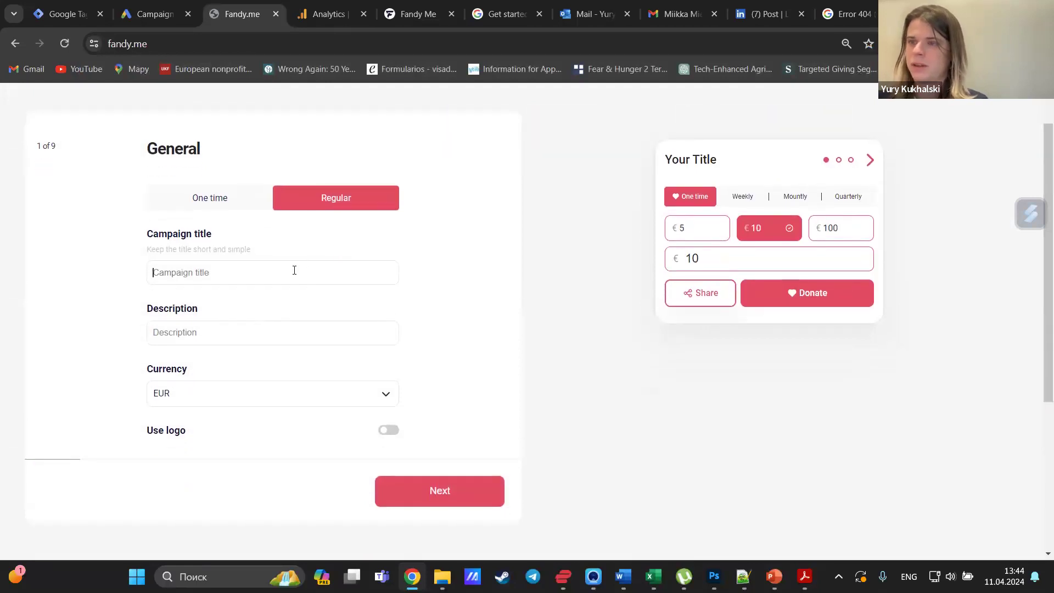
{"action": "left_click", "coordinate": [749, 207]}
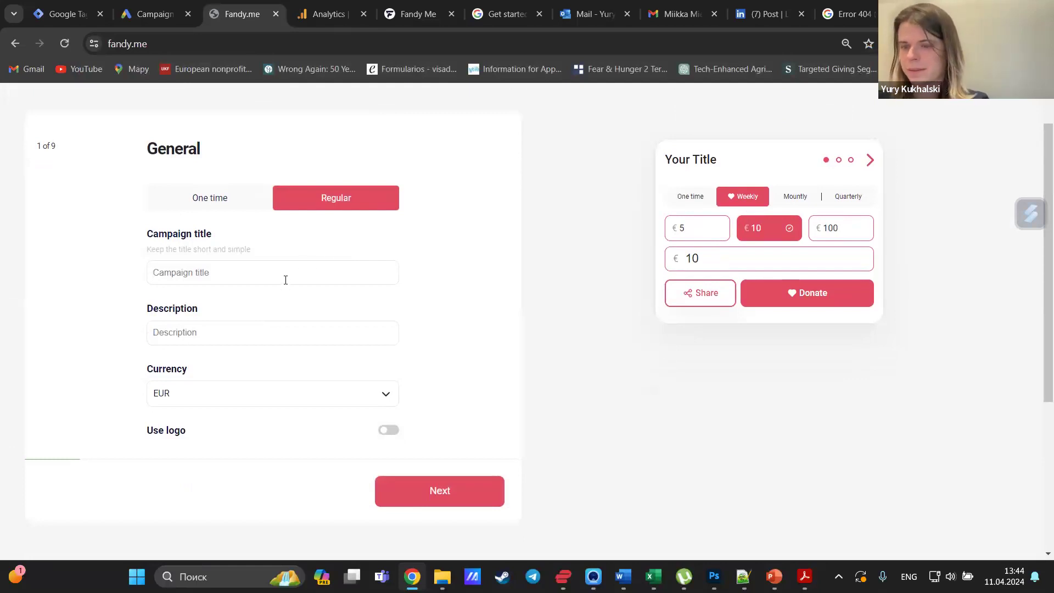
Enter Pet shelter as both campaign title and description, set the currency to PLN, and continue to the fundraising stage.
{"action": "type", "text": "Pet shelter"}
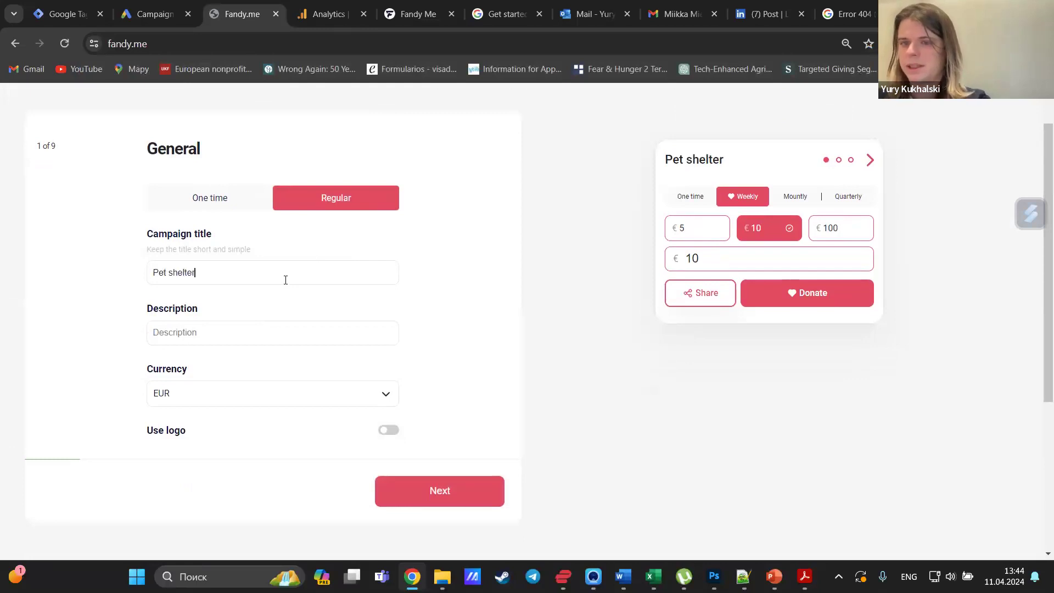
{"action": "key", "text": "ctrl+a"}
{"action": "key", "text": "ctrl+c"}
{"action": "left_click", "coordinate": [269, 332]}
{"action": "key", "text": "ctrl+v"}
{"action": "left_click", "coordinate": [265, 402]}
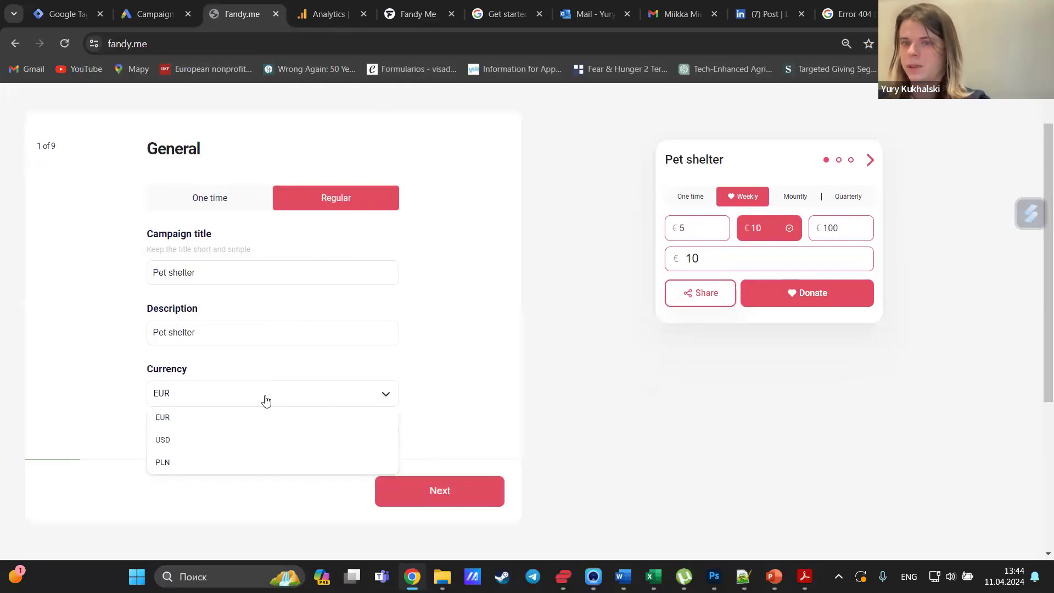
{"action": "left_click", "coordinate": [245, 463]}
{"action": "left_click", "coordinate": [437, 492]}
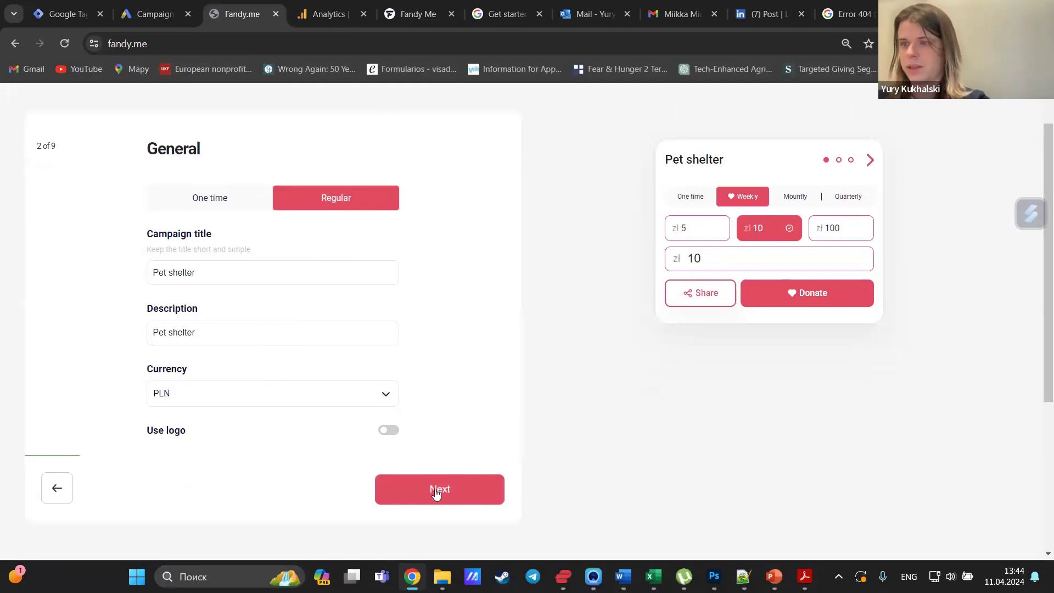
Add a Pet shelter fundraising with a 100 zł goal and the black dog photo 9652c1d3da4d958ad039d12aaf3ee2bd as preview.
{"action": "left_click", "coordinate": [289, 243]}
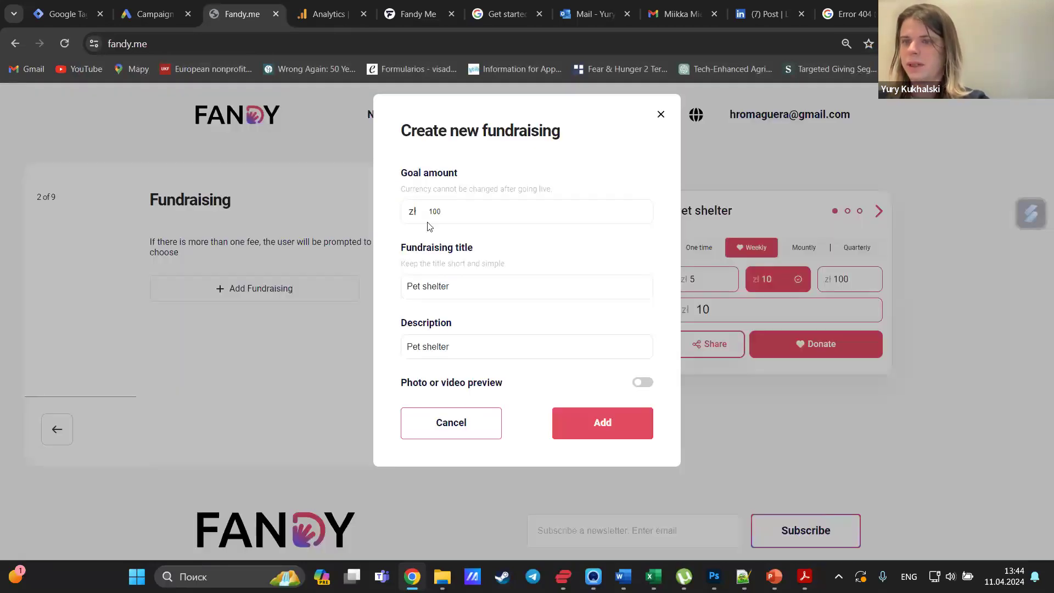
{"action": "left_click", "coordinate": [641, 382]}
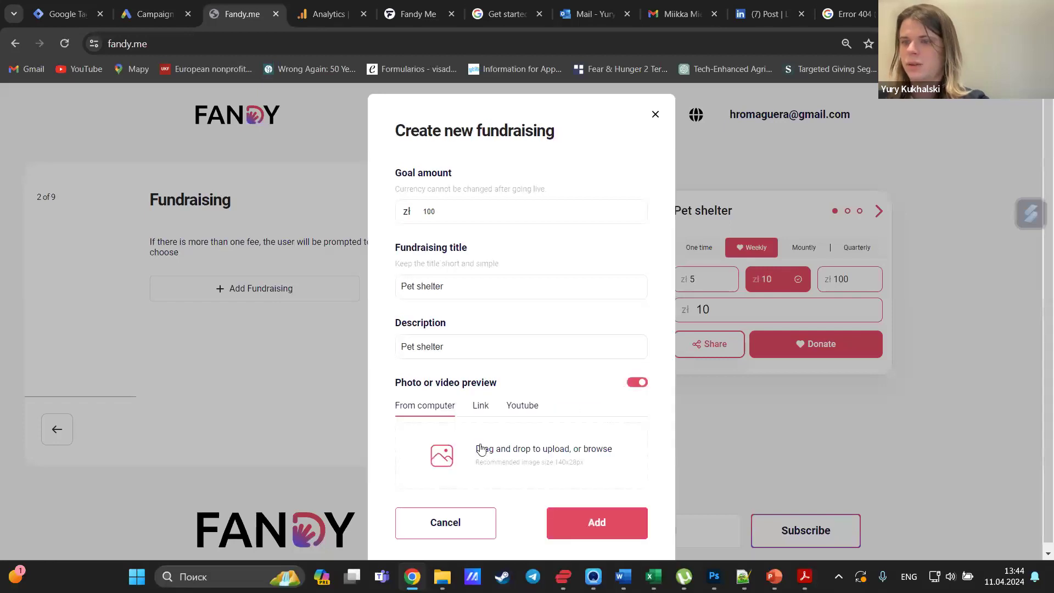
{"action": "left_click", "coordinate": [442, 455]}
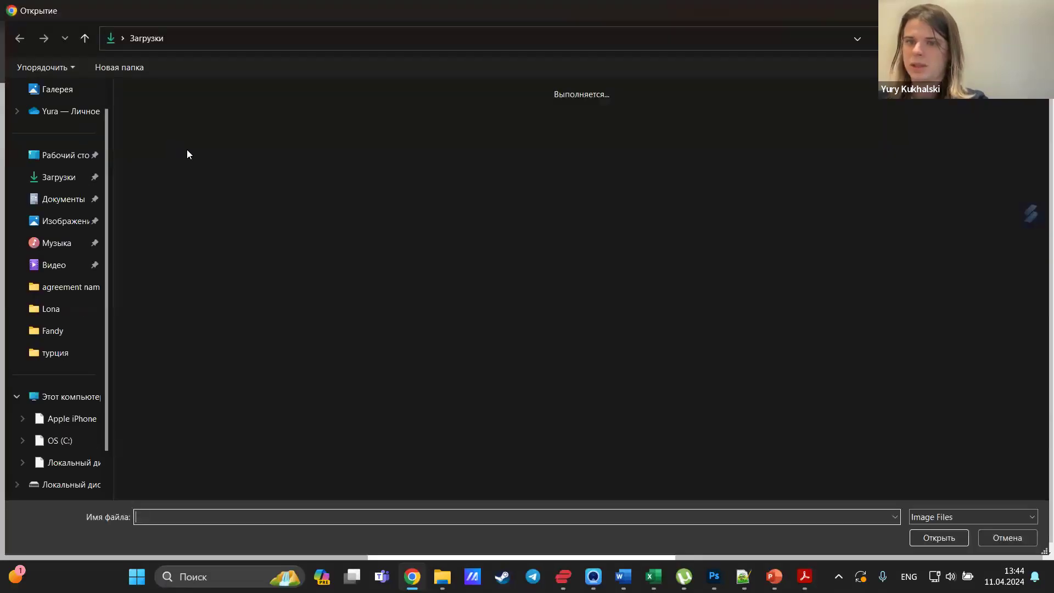
{"action": "left_click", "coordinate": [149, 138]}
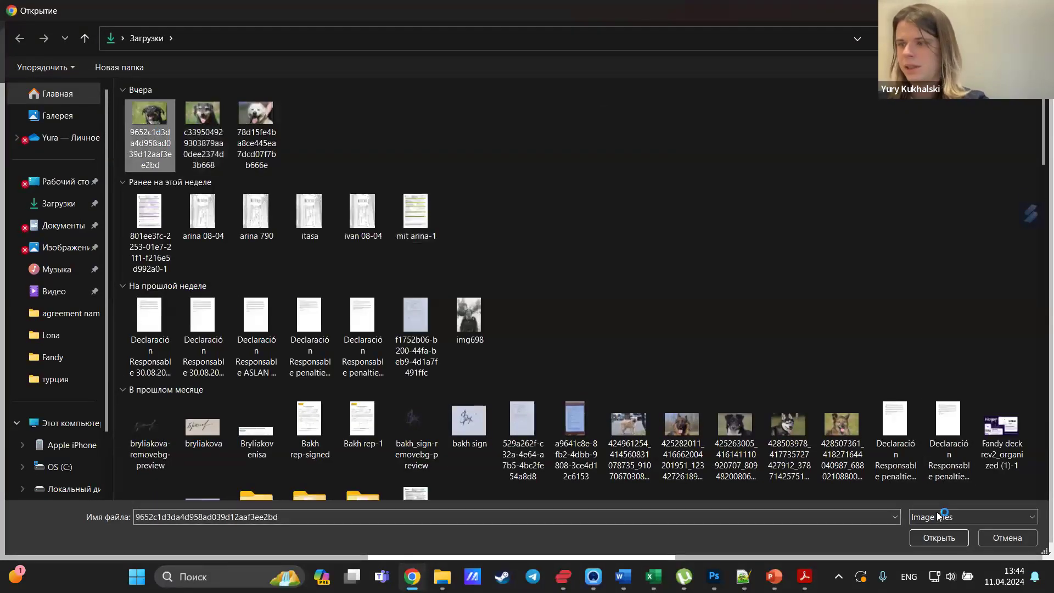
{"action": "left_click", "coordinate": [926, 536]}
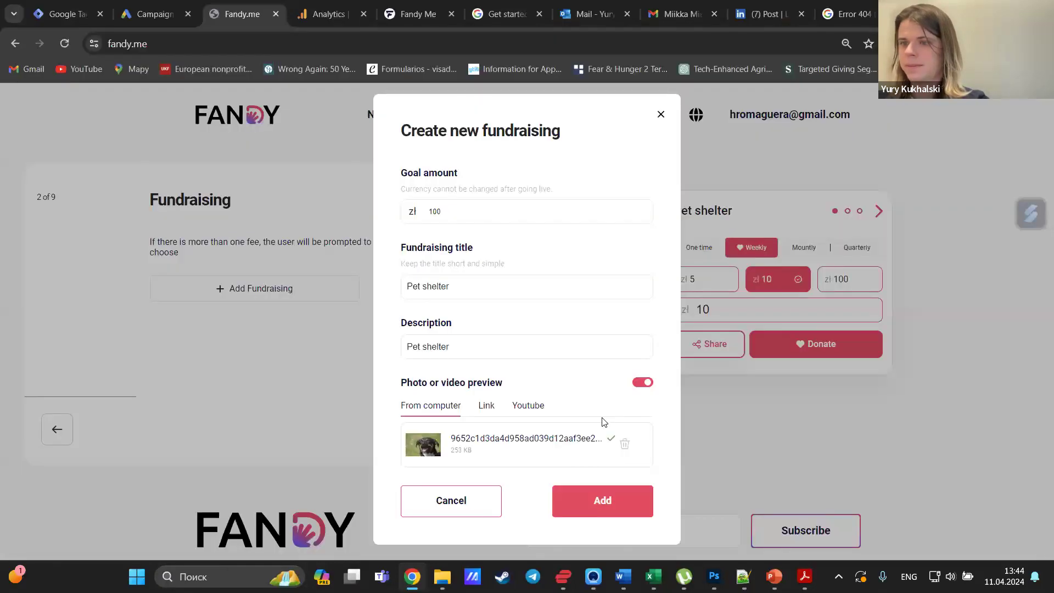
{"action": "left_click", "coordinate": [594, 501]}
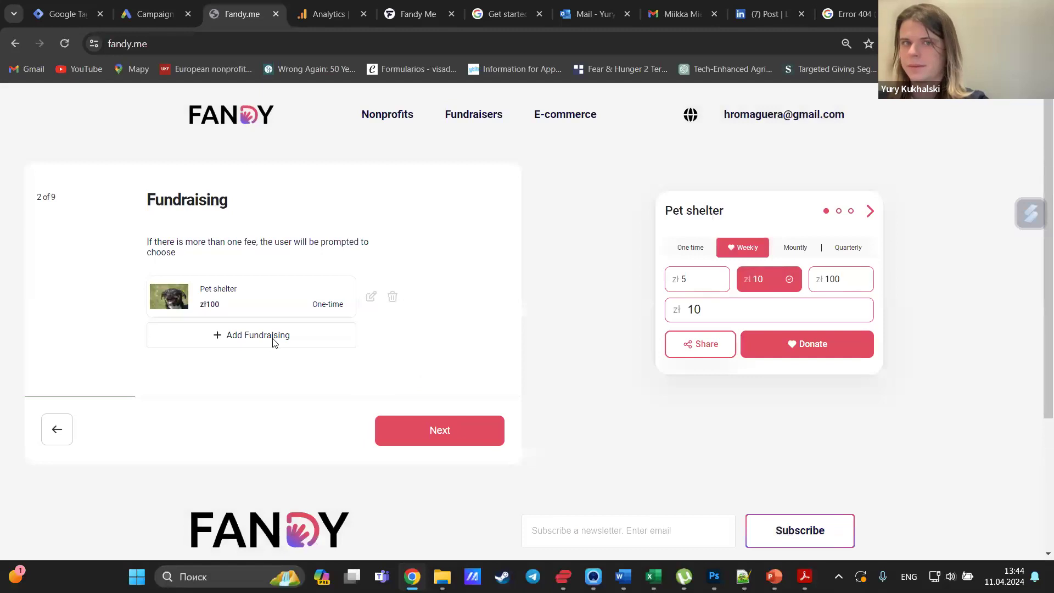
Add a second Pet shelter fundraising with a 100 zł goal and the white dog photo as preview.
{"action": "left_click", "coordinate": [272, 339]}
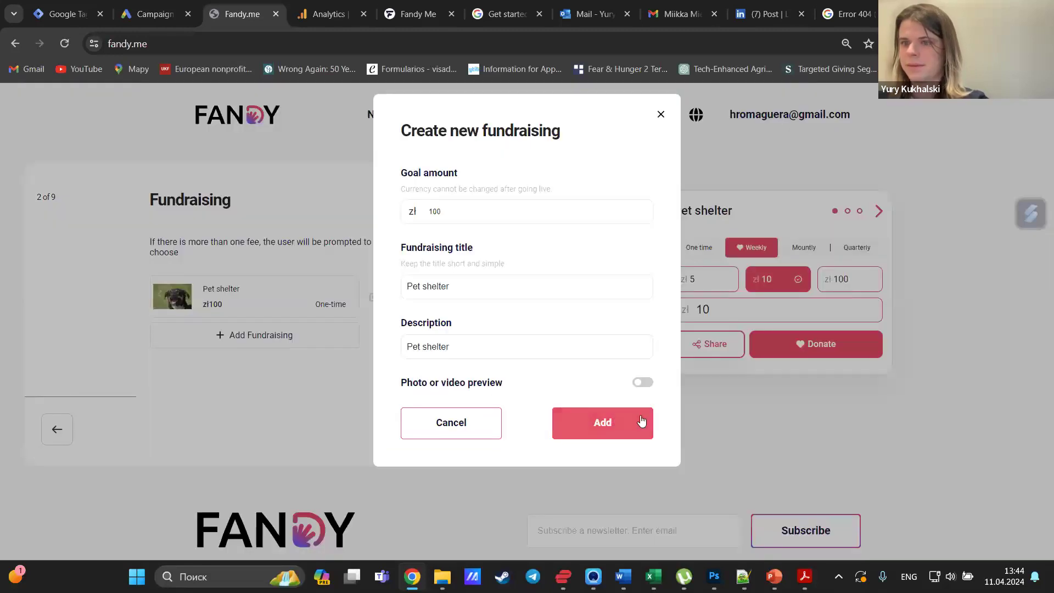
{"action": "left_click", "coordinate": [643, 382]}
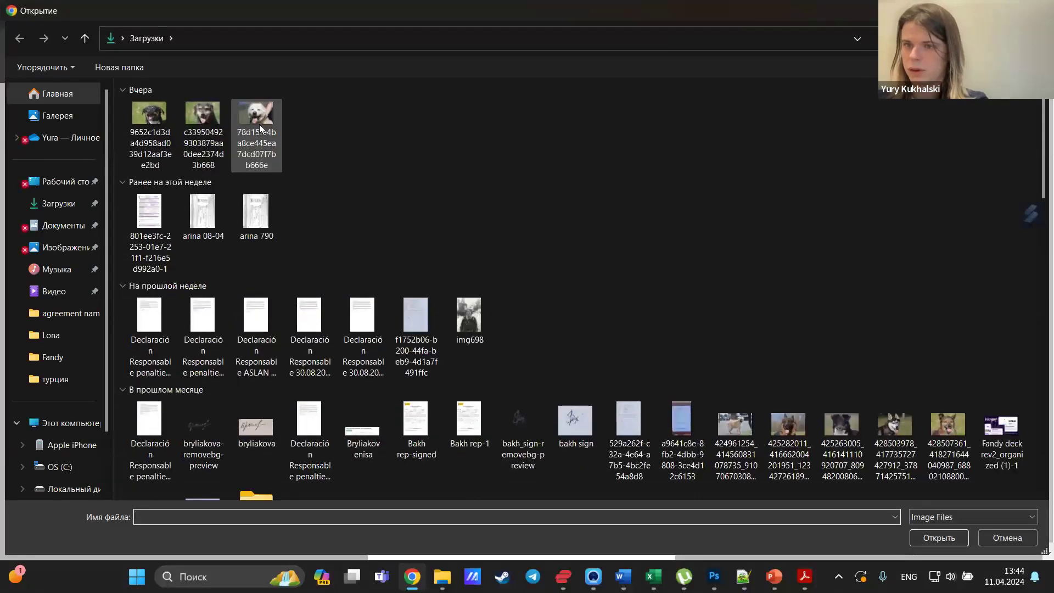
{"action": "left_click", "coordinate": [233, 123]}
{"action": "left_click", "coordinate": [927, 541]}
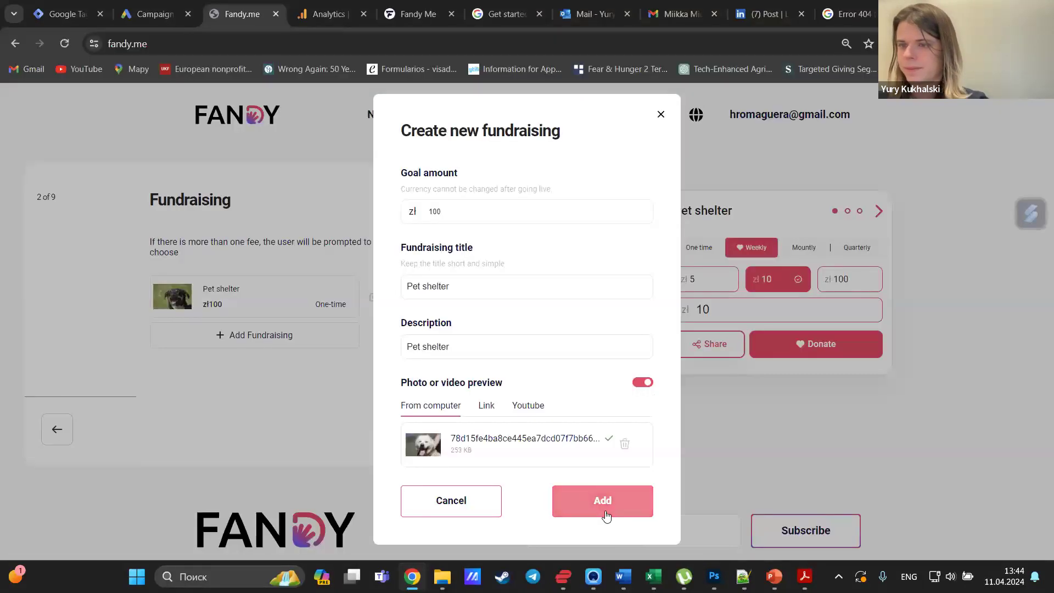
{"action": "left_click", "coordinate": [603, 502]}
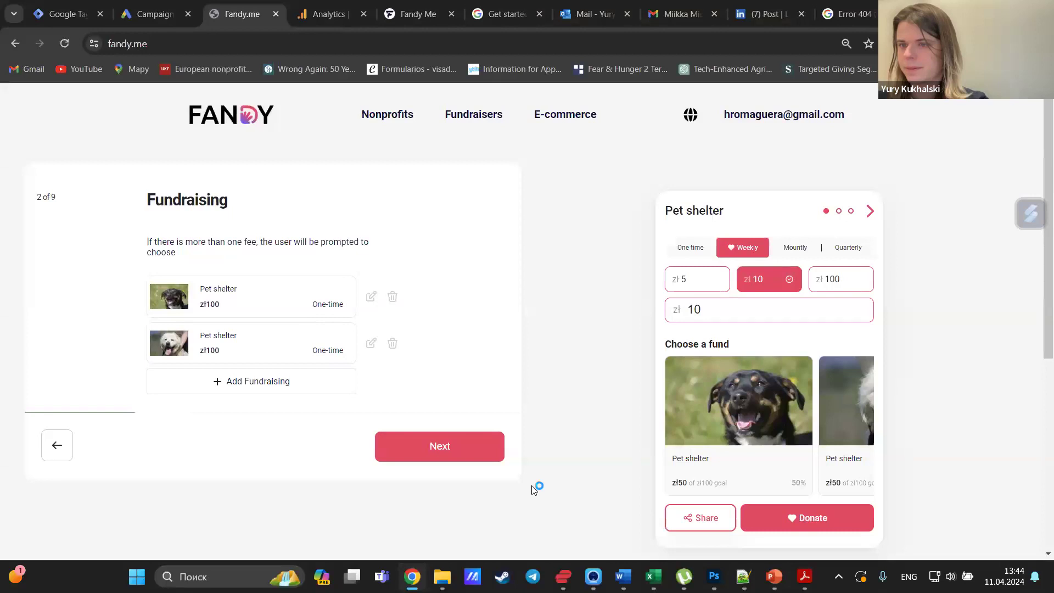
Try the Minimal and Impact slider templates, settle on Goal meter & Already helped #1, and continue to the color scheme.
{"action": "left_click", "coordinate": [447, 463]}
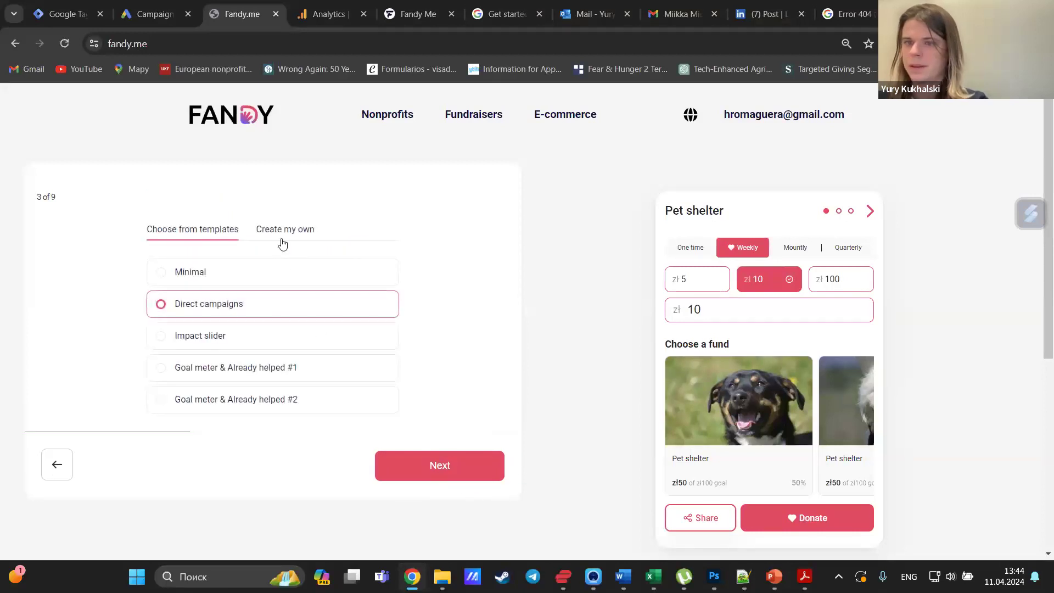
{"action": "left_click", "coordinate": [271, 268]}
{"action": "left_click", "coordinate": [276, 341]}
{"action": "left_click", "coordinate": [275, 374]}
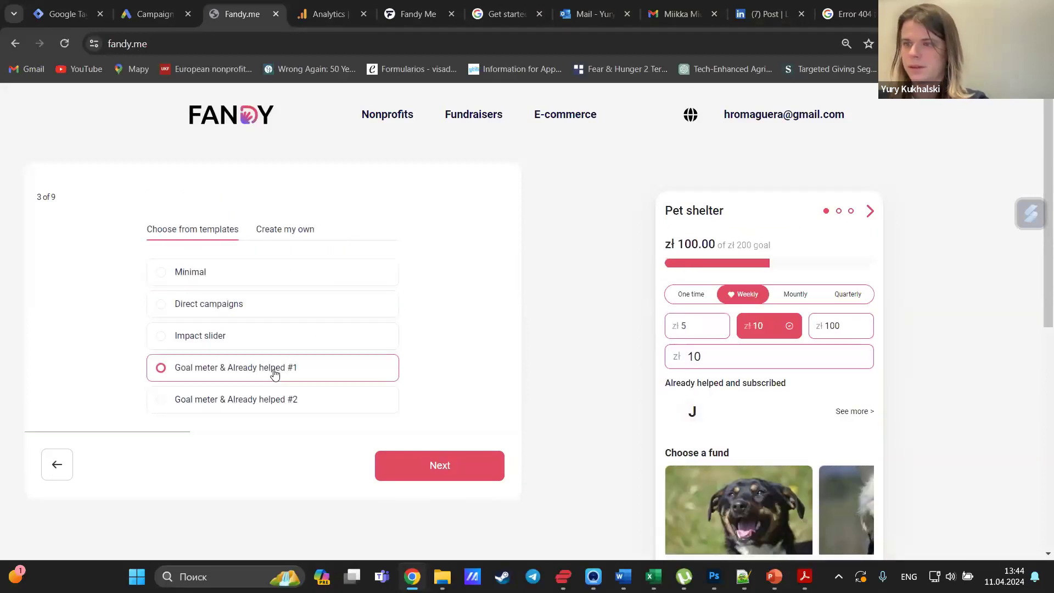
{"action": "scroll", "coordinate": [473, 432], "scroll_direction": "down", "scroll_amount": 3}
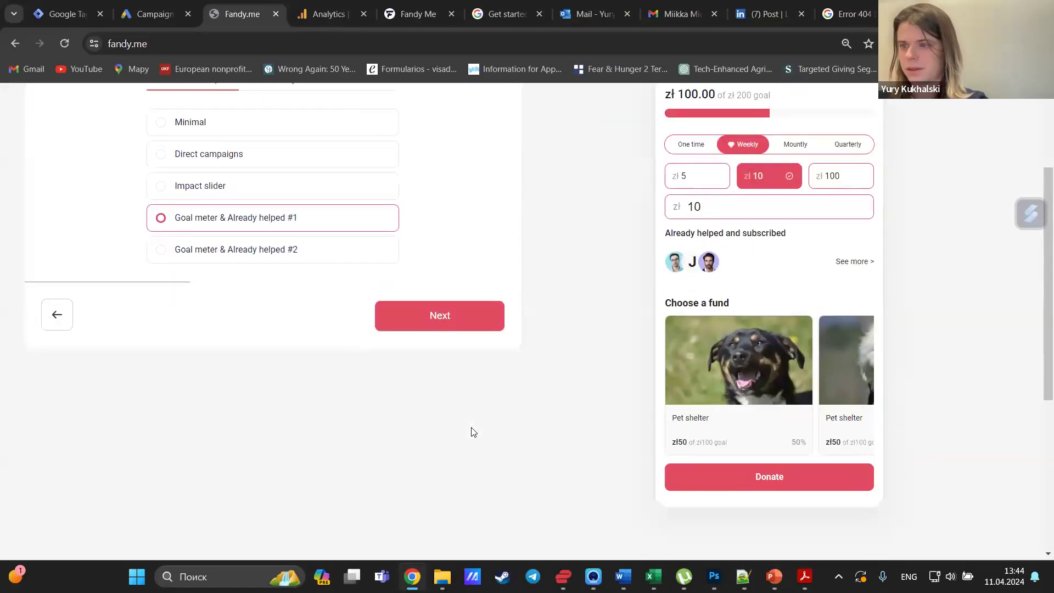
{"action": "left_click", "coordinate": [459, 323]}
Apply the Sky color scheme to the donation widget and continue to the message settings.
{"action": "left_click", "coordinate": [372, 263]}
{"action": "left_click", "coordinate": [352, 234]}
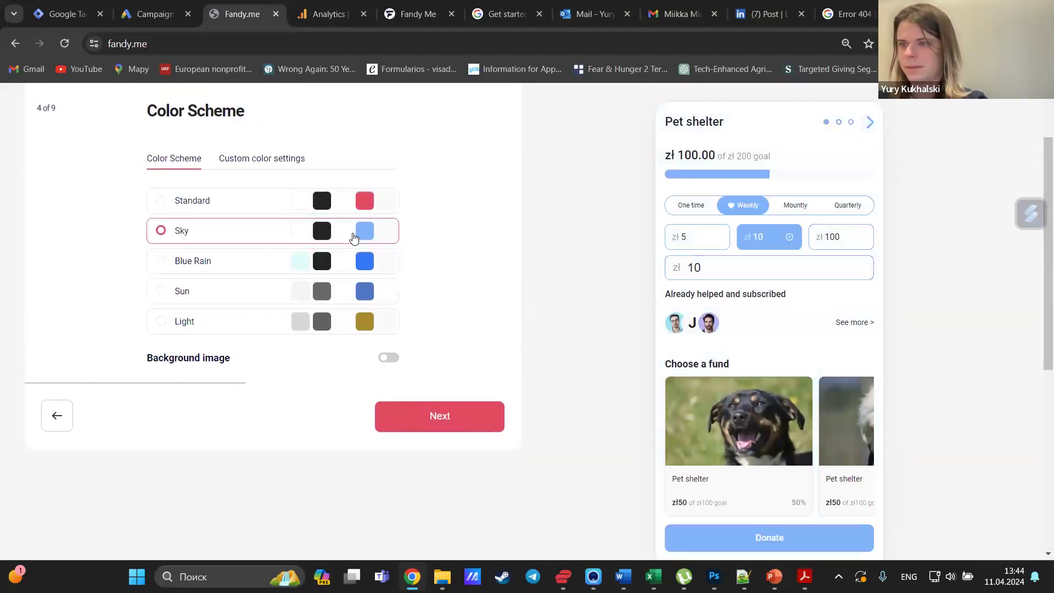
{"action": "left_click", "coordinate": [459, 416]}
Turn off Allow messages while leaving Allow Memory form on, and preview the widget's donor details page.
{"action": "left_click", "coordinate": [389, 182]}
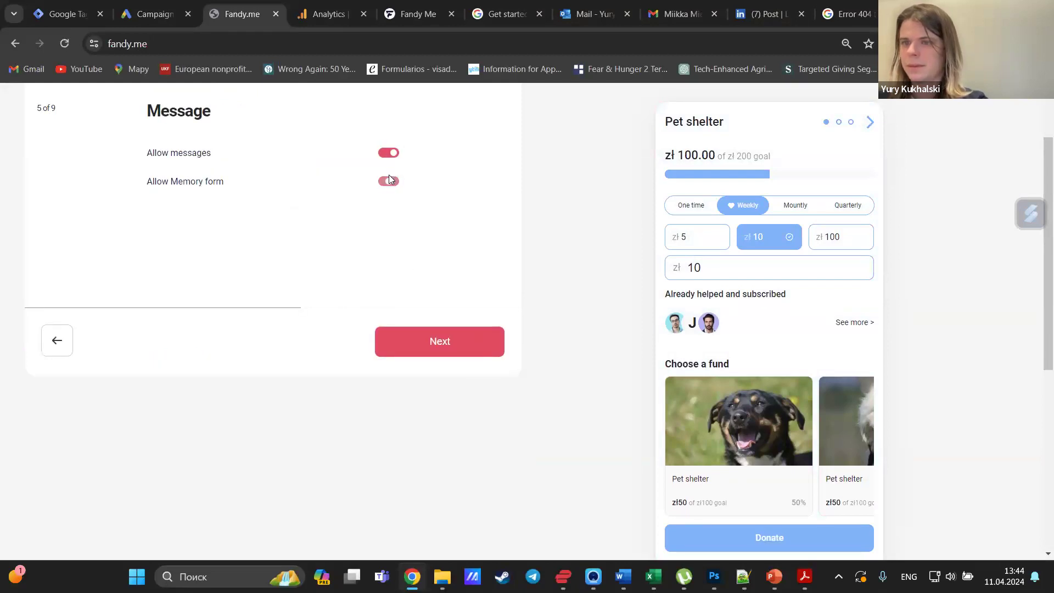
{"action": "left_click", "coordinate": [388, 154]}
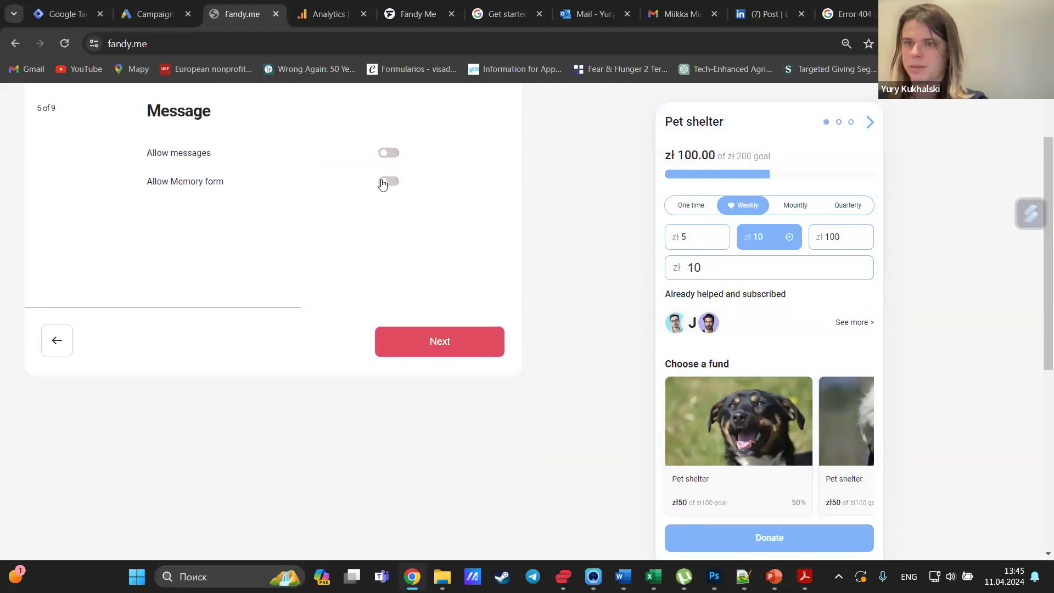
{"action": "left_click", "coordinate": [383, 183]}
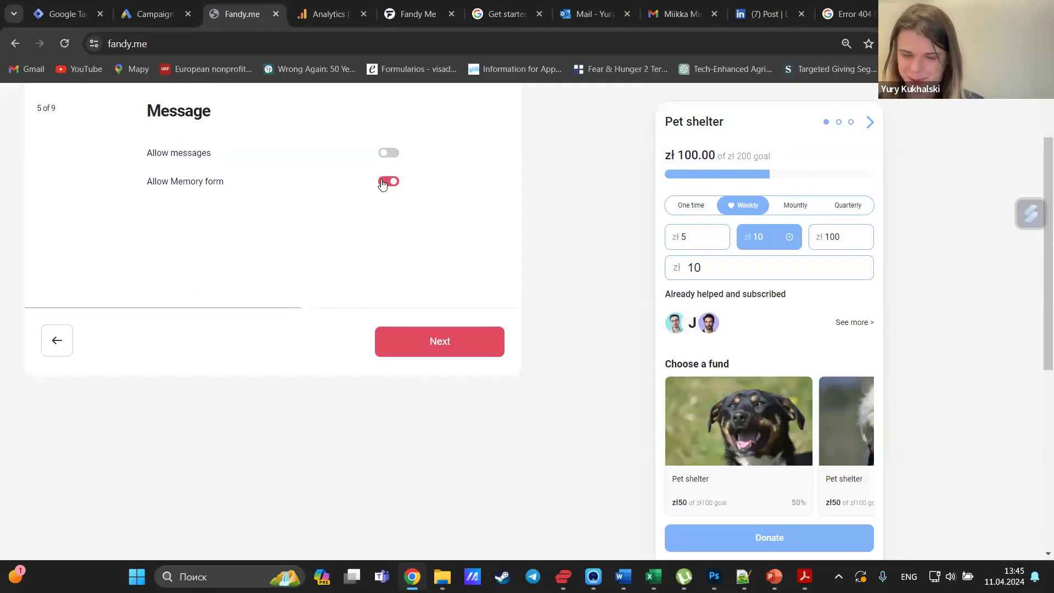
{"action": "scroll", "coordinate": [383, 183], "scroll_direction": "up", "scroll_amount": 1}
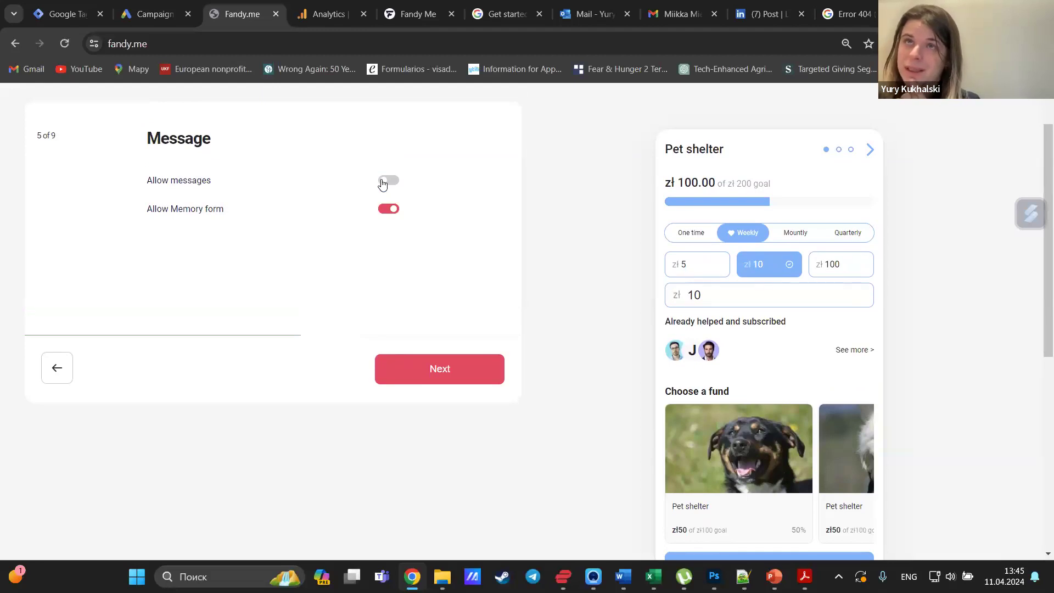
{"action": "scroll", "coordinate": [383, 184], "scroll_direction": "up", "scroll_amount": 1}
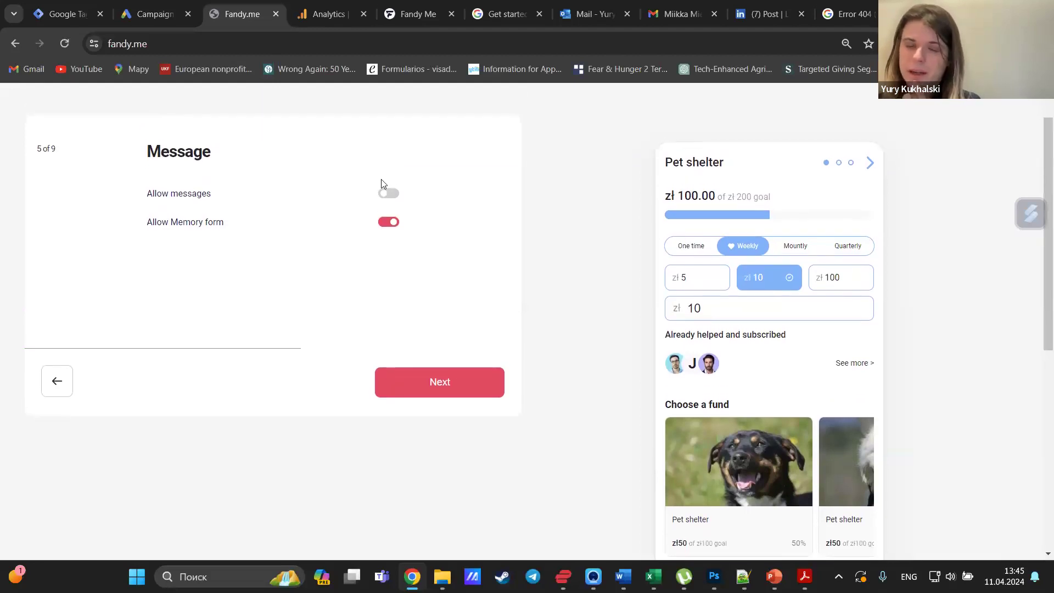
{"action": "scroll", "coordinate": [721, 319], "scroll_direction": "down", "scroll_amount": 2}
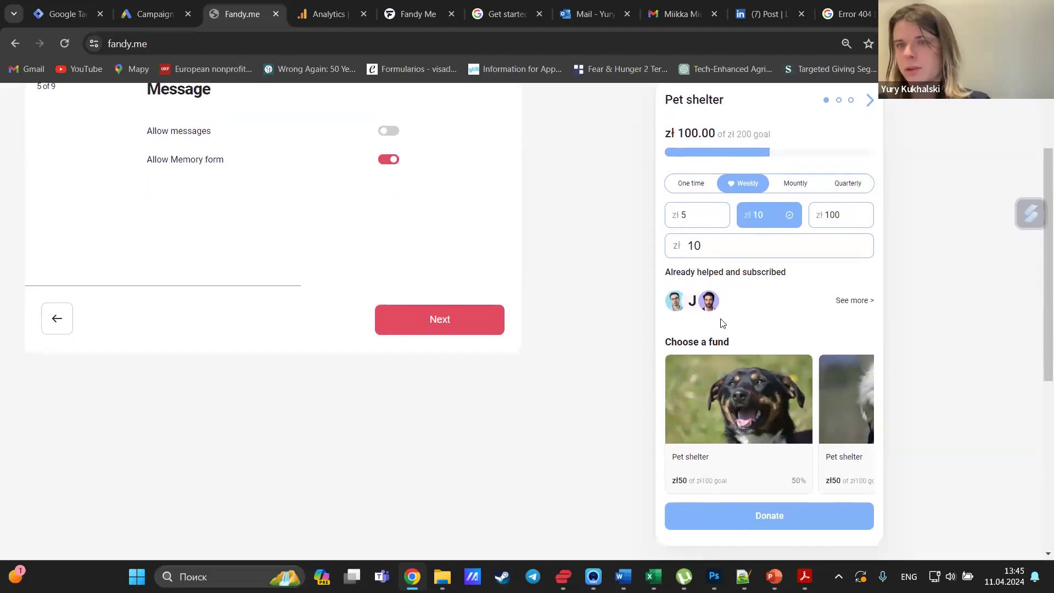
{"action": "left_click", "coordinate": [794, 529]}
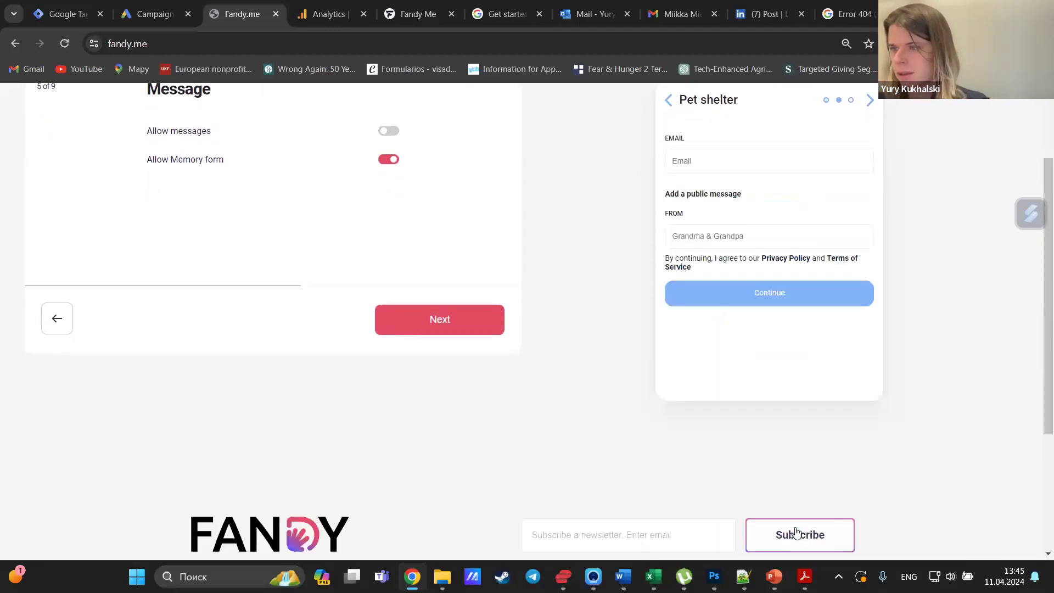
{"action": "left_click", "coordinate": [719, 238]}
{"action": "scroll", "coordinate": [718, 237], "scroll_direction": "up", "scroll_amount": 3}
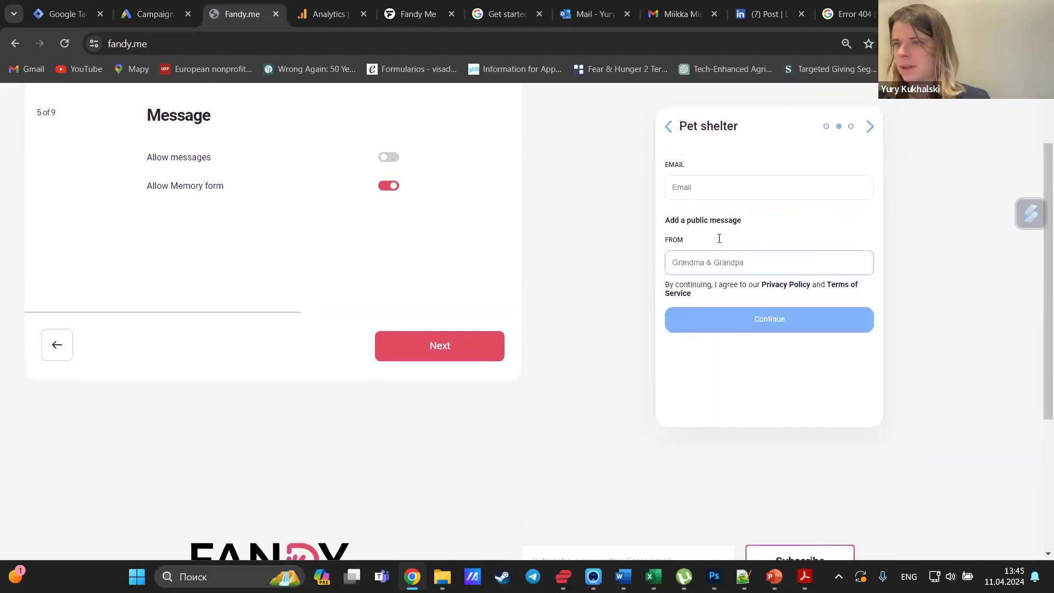
Turn Allow messages back on and check the donor details page with the message field in the widget preview.
{"action": "left_click", "coordinate": [387, 234]}
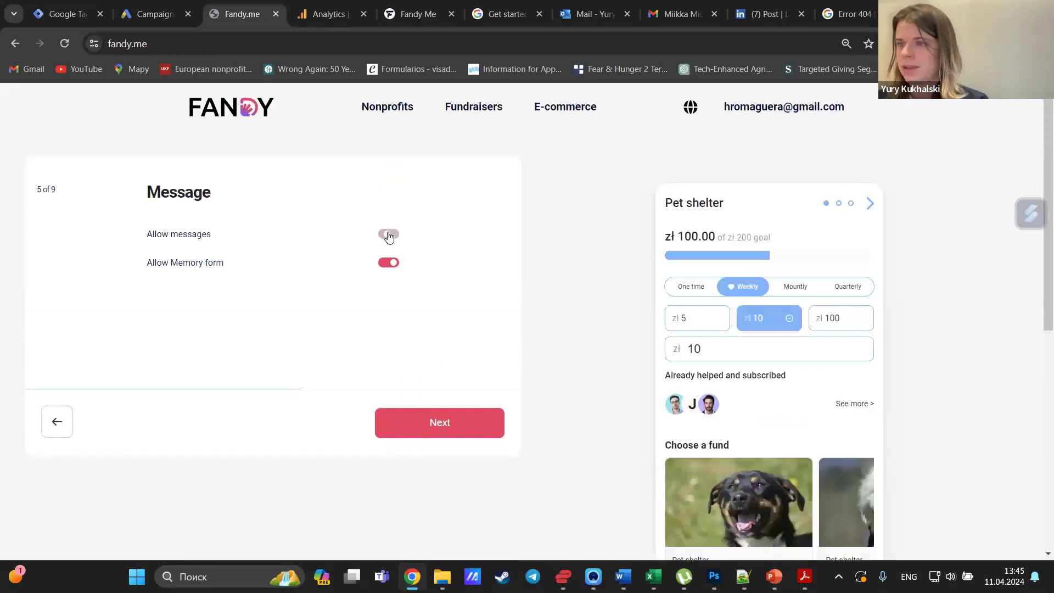
{"action": "scroll", "coordinate": [770, 440], "scroll_direction": "down", "scroll_amount": 5}
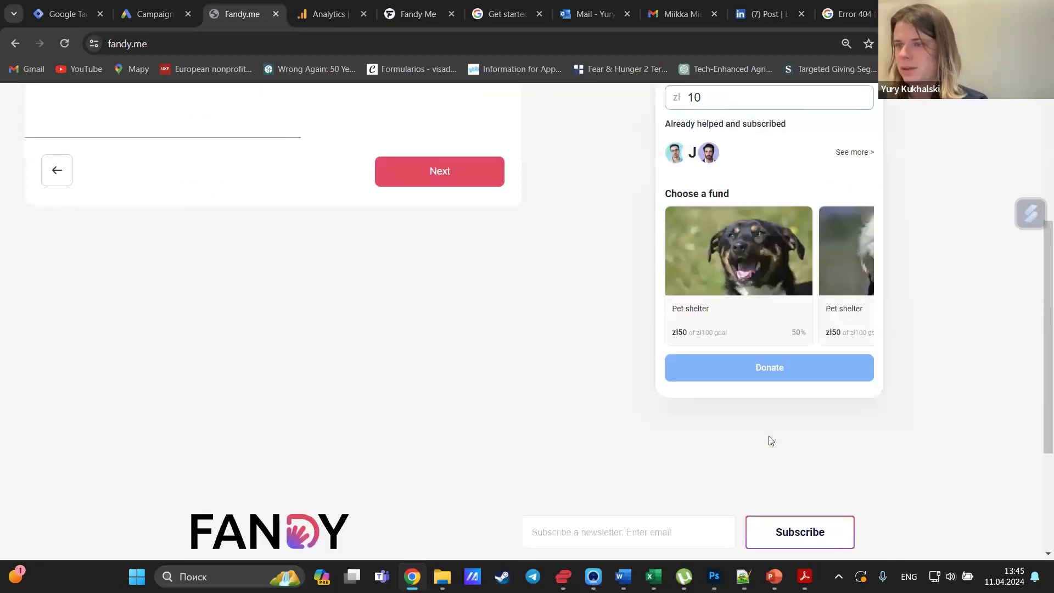
{"action": "left_click", "coordinate": [765, 378]}
{"action": "scroll", "coordinate": [639, 288], "scroll_direction": "up", "scroll_amount": 2}
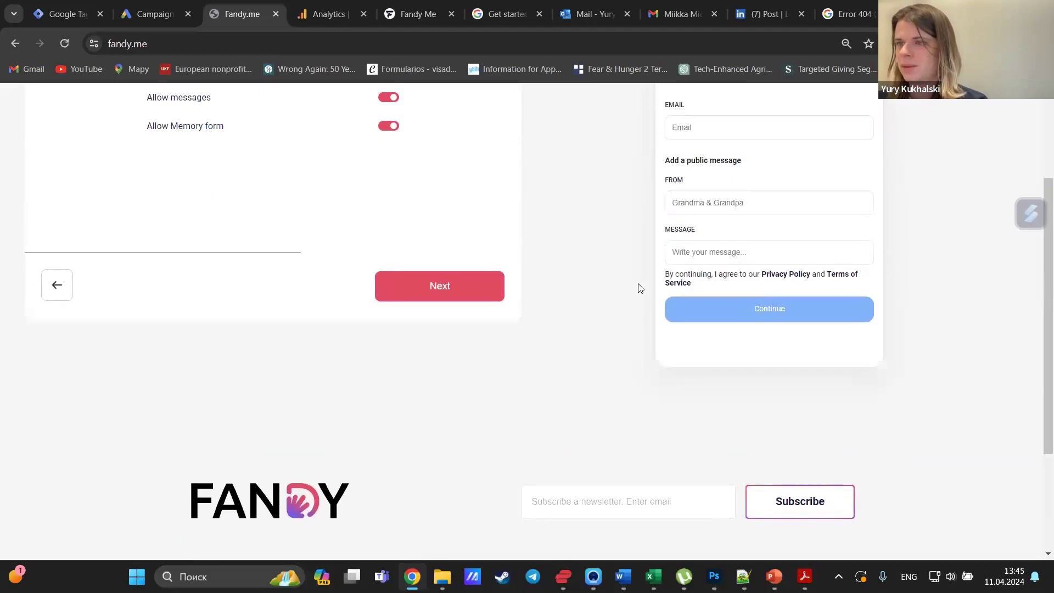
{"action": "scroll", "coordinate": [639, 288], "scroll_direction": "up", "scroll_amount": 2}
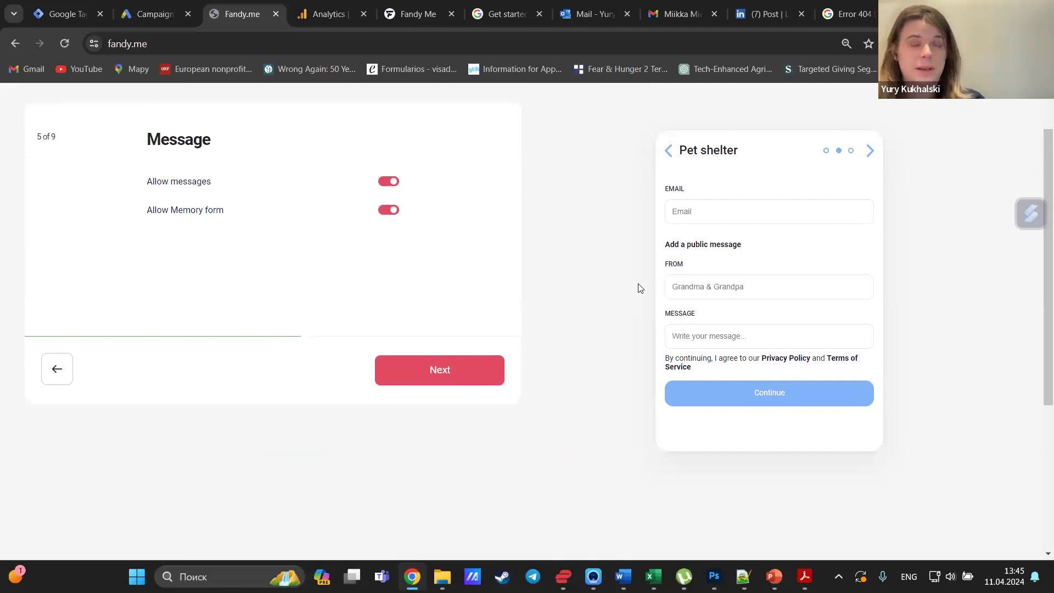
{"action": "scroll", "coordinate": [639, 286], "scroll_direction": "up", "scroll_amount": 2}
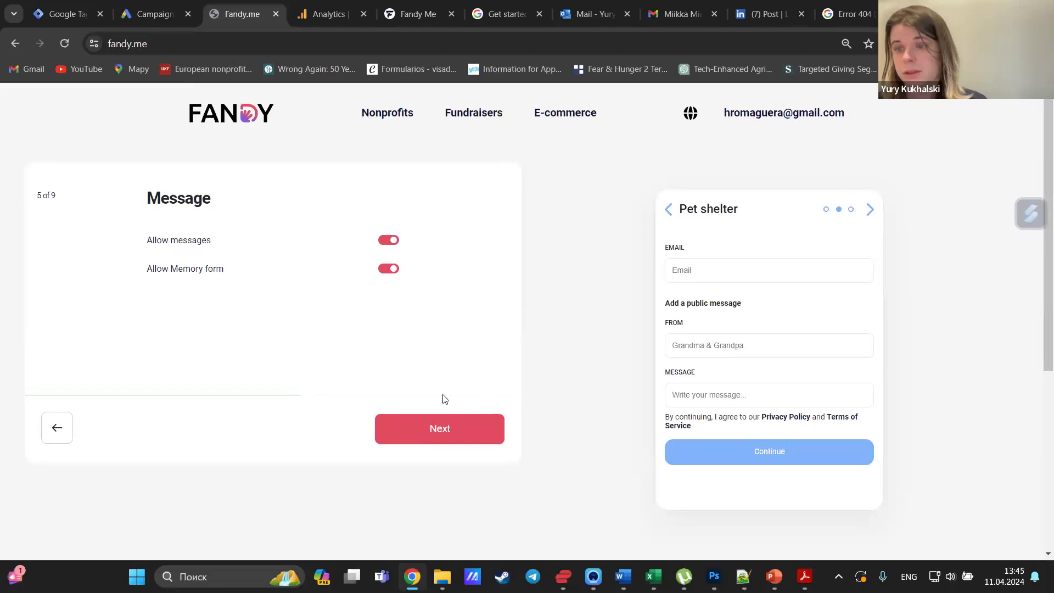
Continue to the widget's integrations and try to proceed without connecting Stripe.
{"action": "left_click", "coordinate": [436, 438]}
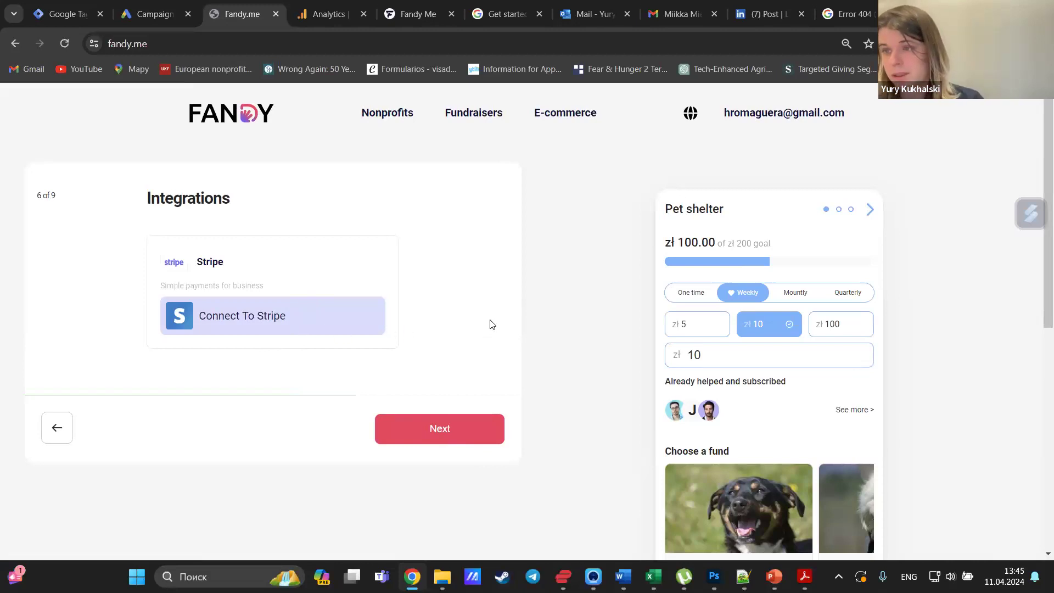
{"action": "scroll", "coordinate": [731, 360], "scroll_direction": "down", "scroll_amount": 1}
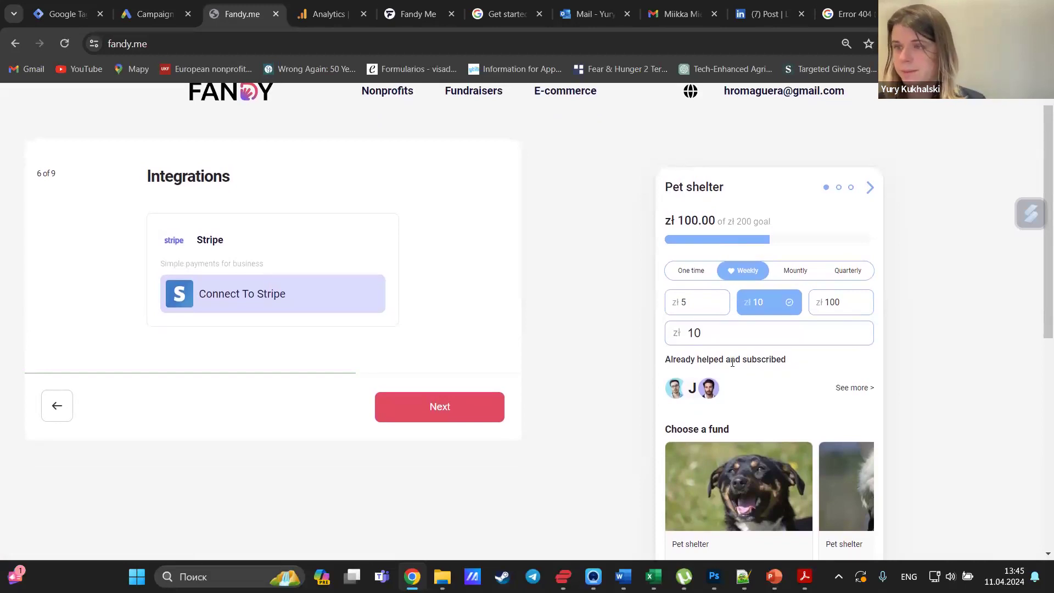
{"action": "scroll", "coordinate": [732, 365], "scroll_direction": "down", "scroll_amount": 4}
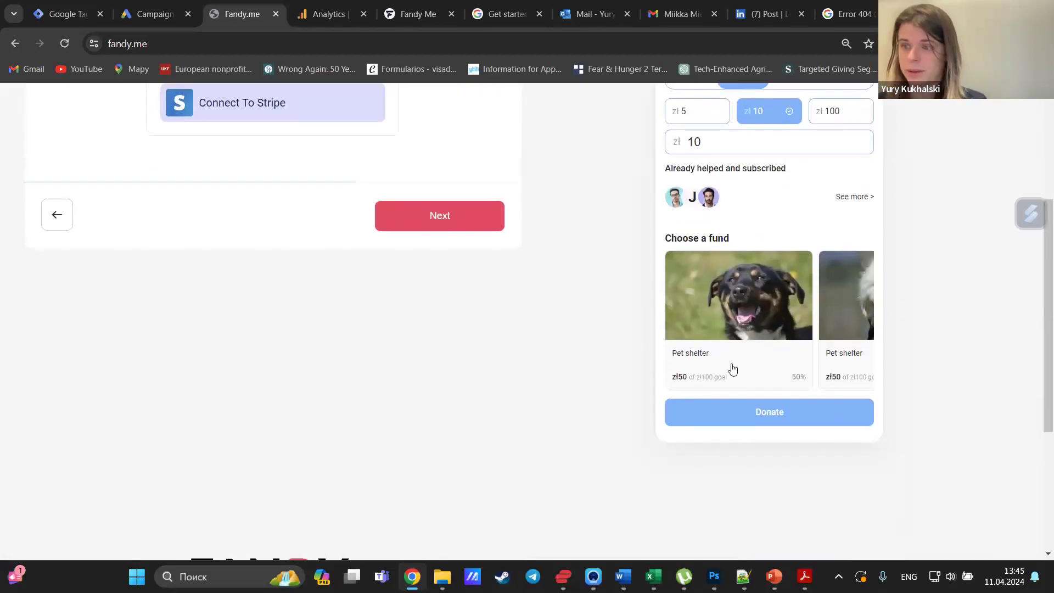
{"action": "left_click", "coordinate": [455, 218]}
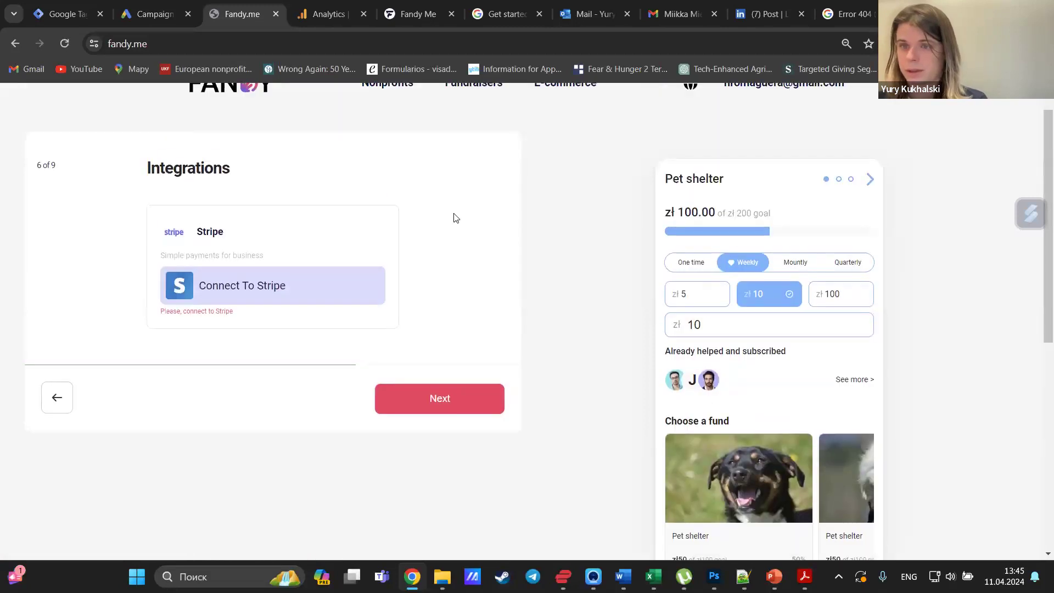
Go to the campaigns in the admin dashboard and open the Wesoły Kundelek campaign's widget for editing.
{"action": "left_click", "coordinate": [755, 116]}
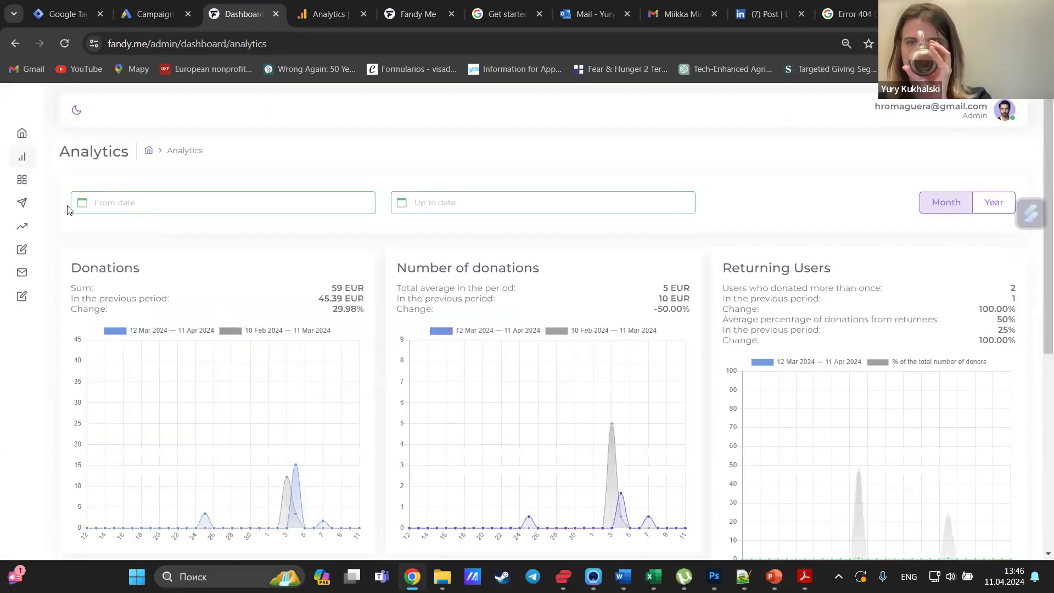
{"action": "left_click", "coordinate": [44, 185]}
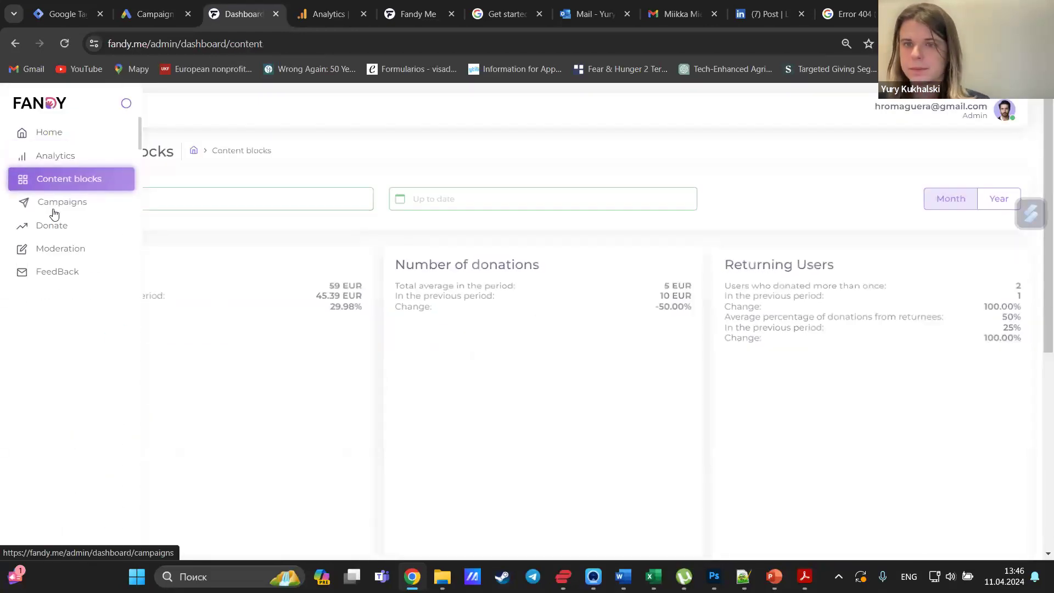
{"action": "left_click", "coordinate": [53, 214]}
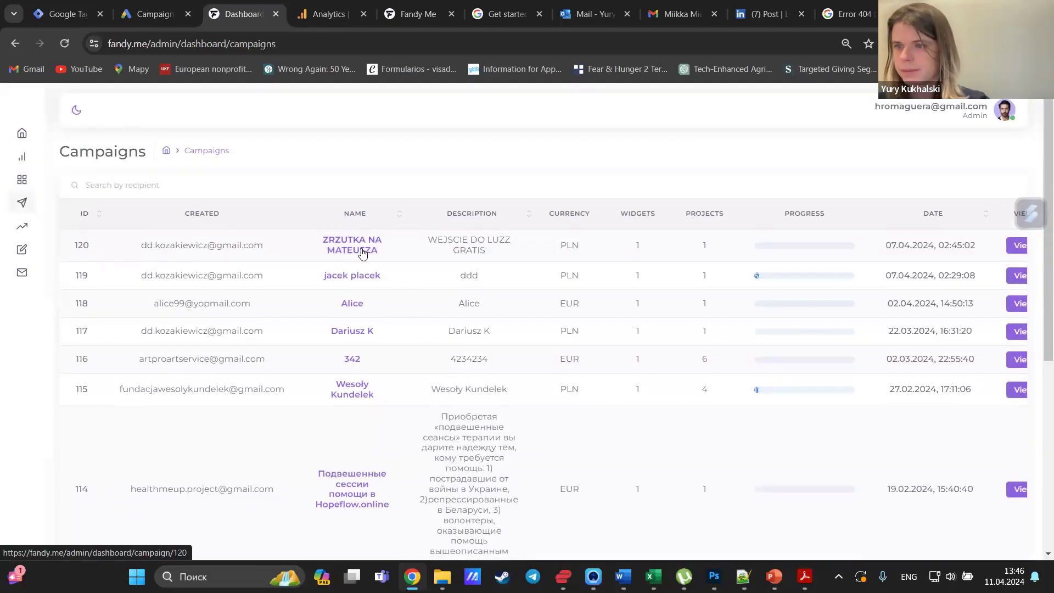
{"action": "left_click", "coordinate": [354, 394]}
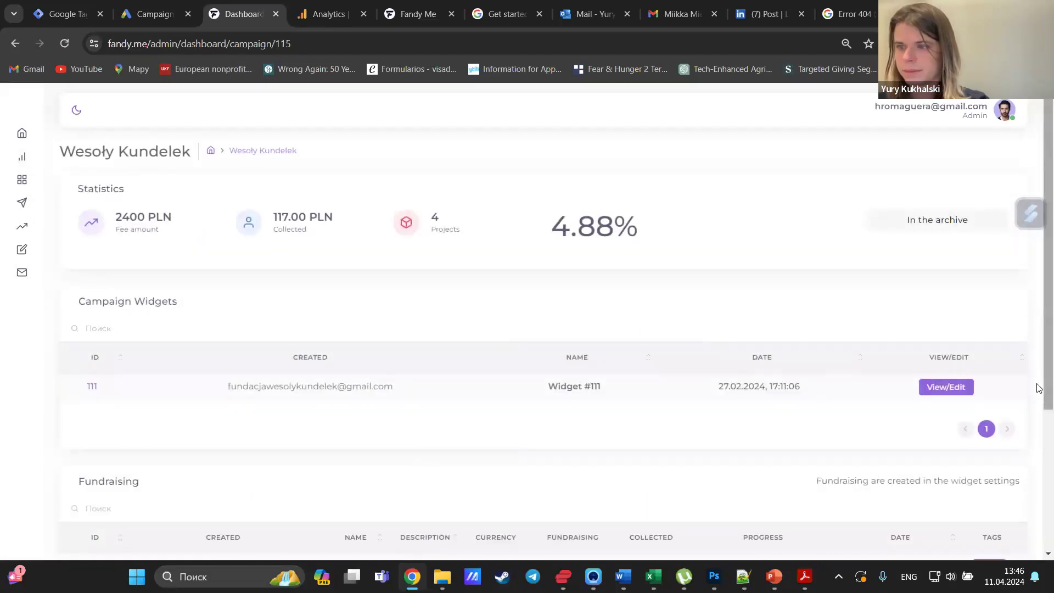
{"action": "left_click", "coordinate": [955, 389]}
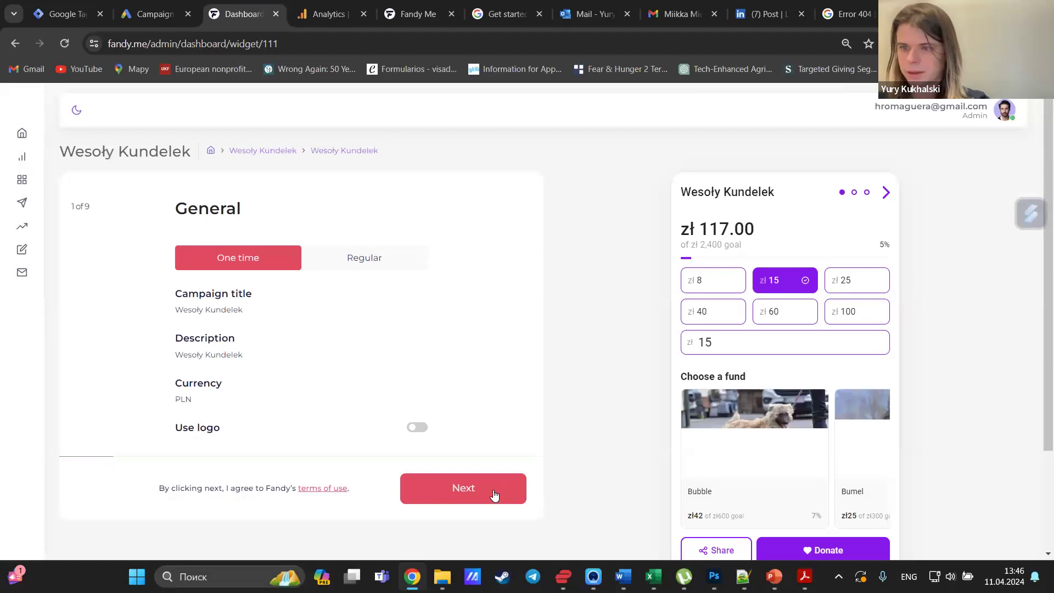
Step through the Wesoły Kundelek widget's settings from General to Legal and Fees without changing them.
{"action": "left_click", "coordinate": [493, 495]}
{"action": "scroll", "coordinate": [483, 491], "scroll_direction": "down", "scroll_amount": 1}
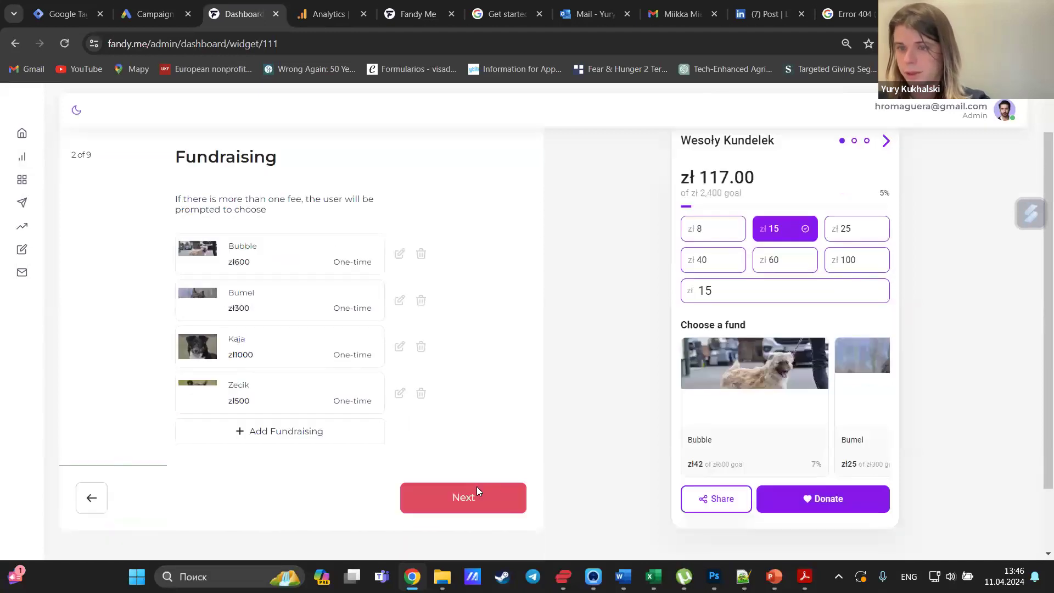
{"action": "left_click", "coordinate": [476, 488]}
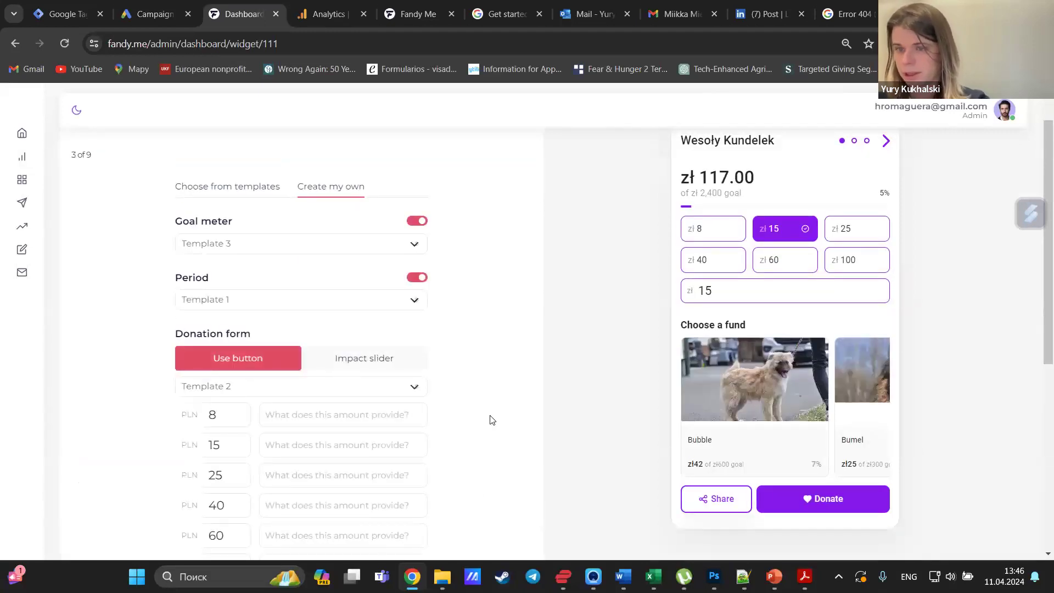
{"action": "scroll", "coordinate": [489, 422], "scroll_direction": "down", "scroll_amount": 6}
{"action": "left_click", "coordinate": [476, 491]}
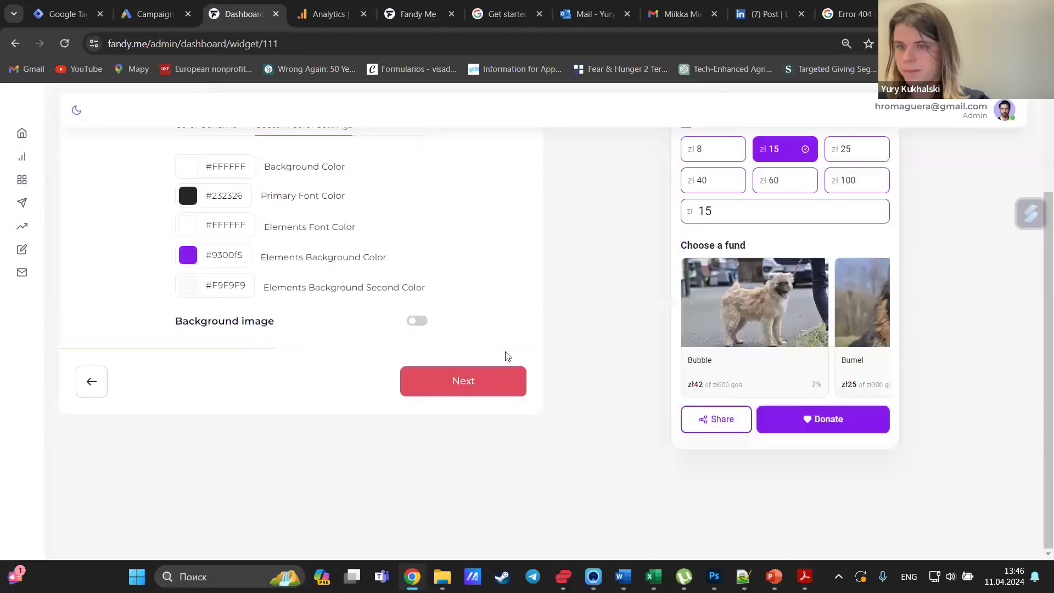
{"action": "left_click", "coordinate": [477, 380]}
{"action": "scroll", "coordinate": [483, 308], "scroll_direction": "up", "scroll_amount": 2}
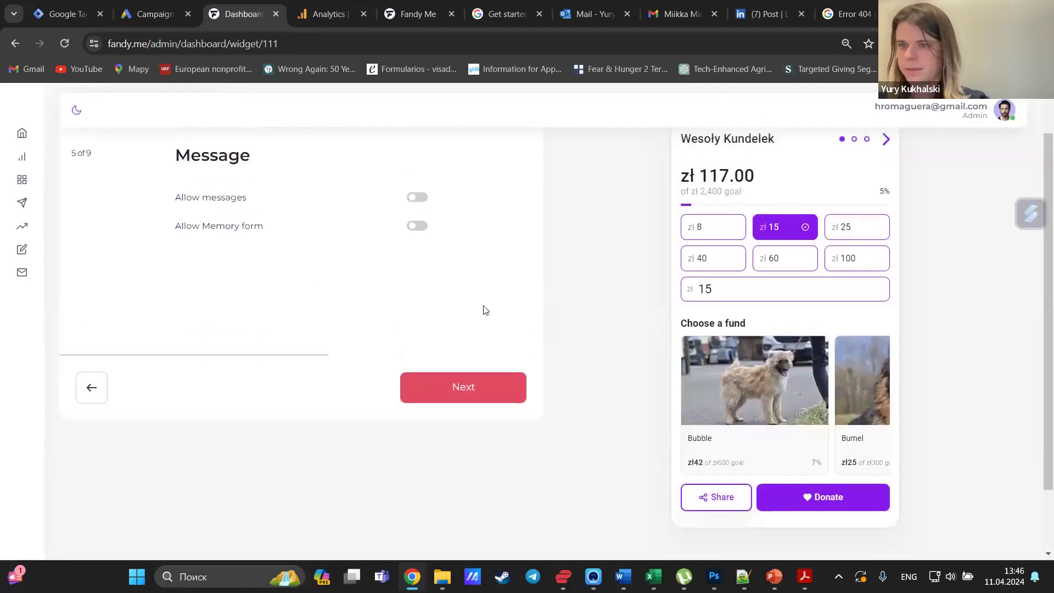
{"action": "left_click", "coordinate": [486, 384]}
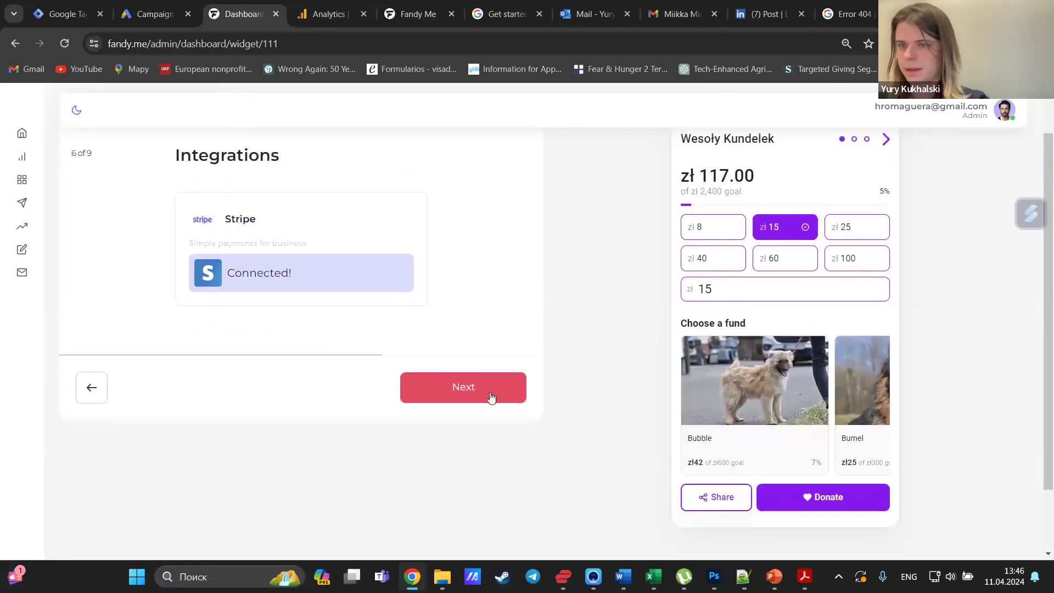
{"action": "left_click", "coordinate": [491, 396]}
{"action": "scroll", "coordinate": [451, 252], "scroll_direction": "up", "scroll_amount": 1}
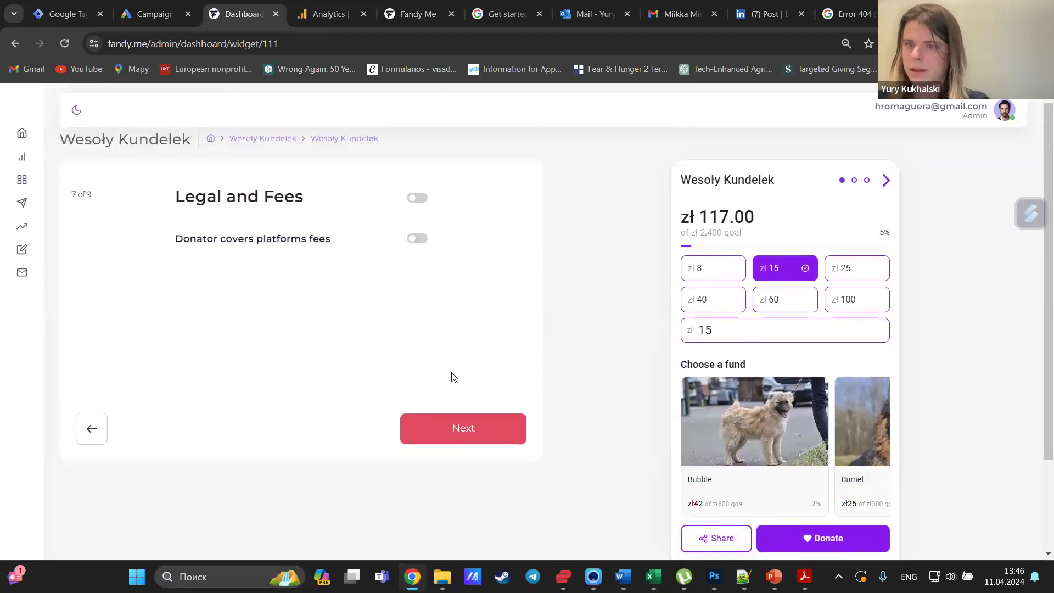
Try the Legal and Fees option for custom privacy and terms links, and switch it off again.
{"action": "left_click", "coordinate": [419, 200]}
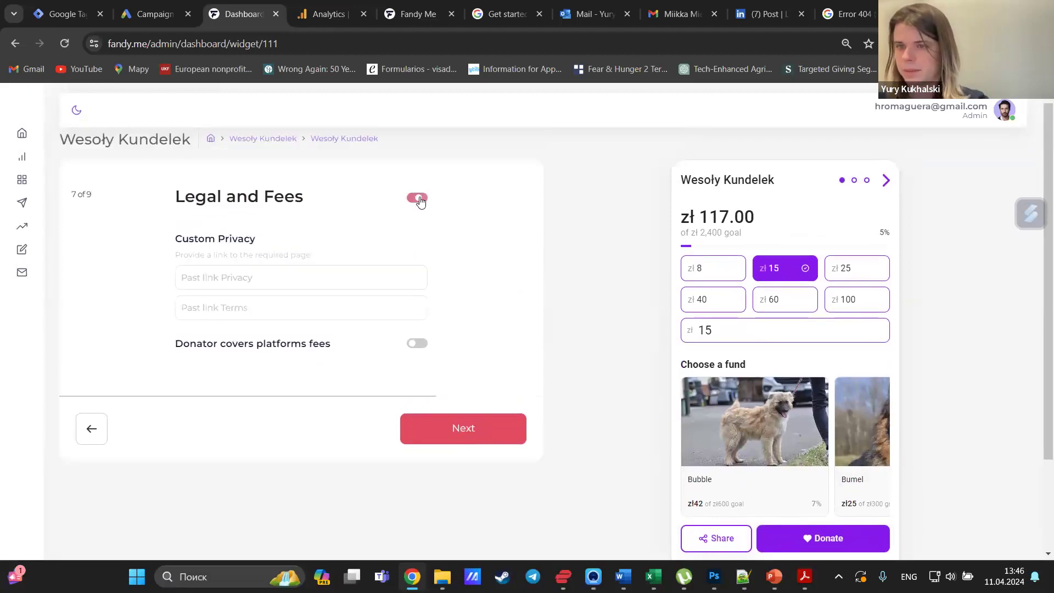
{"action": "left_click", "coordinate": [420, 200]}
{"action": "left_click", "coordinate": [423, 200]}
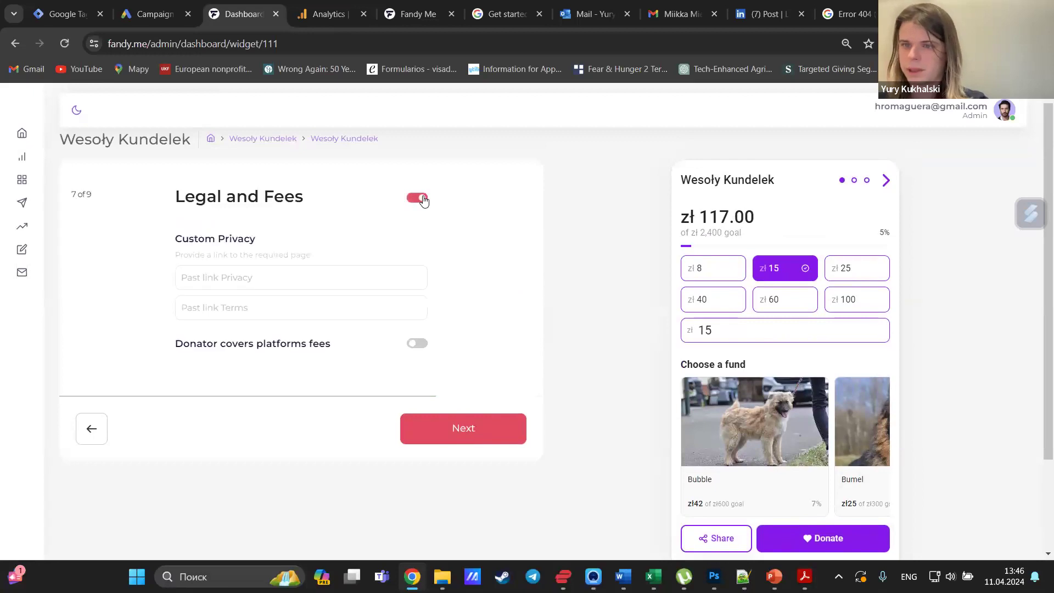
{"action": "left_click", "coordinate": [424, 201]}
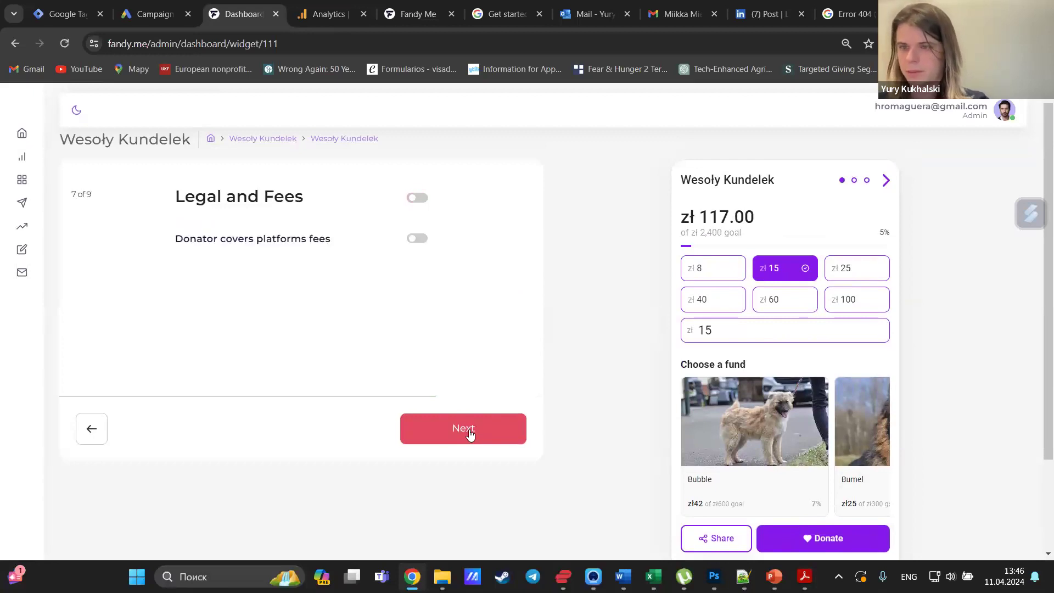
Continue to Test and Share and copy the widget's direct link.
{"action": "left_click", "coordinate": [471, 431]}
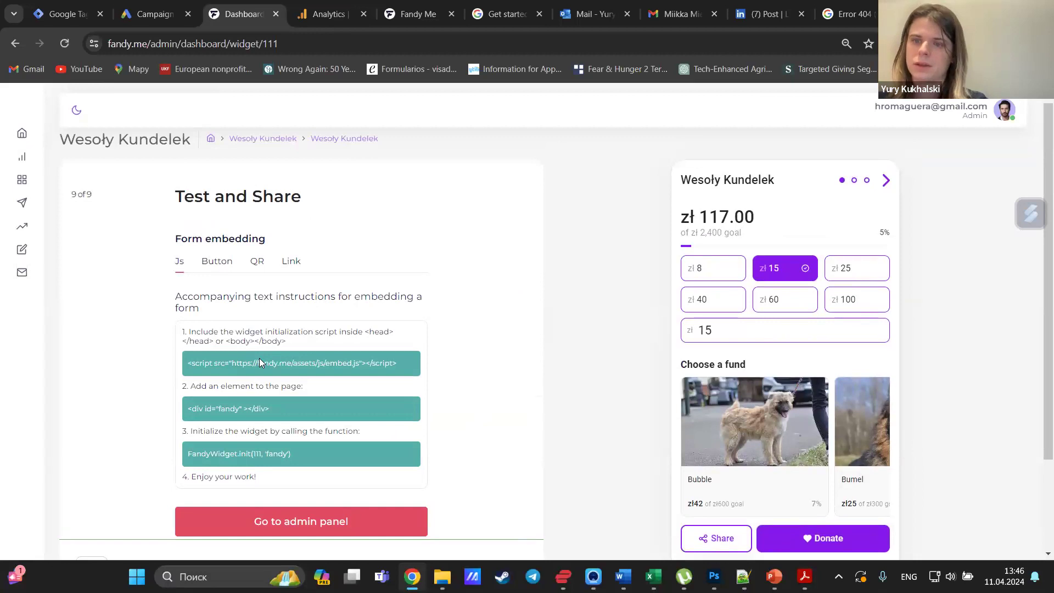
{"action": "left_click", "coordinate": [297, 267]}
{"action": "left_click", "coordinate": [215, 399]}
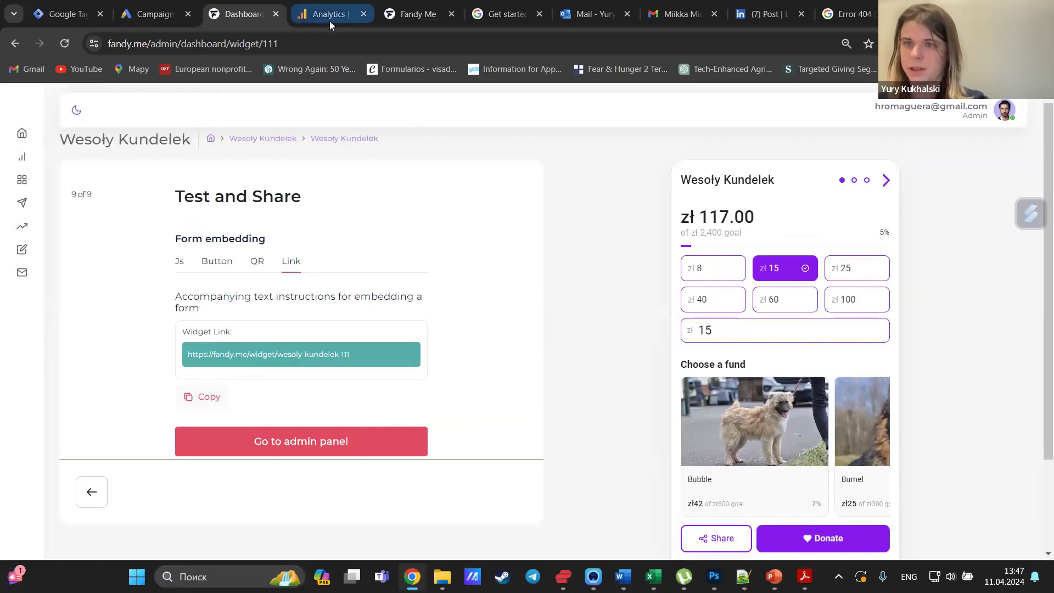
{"action": "left_click", "coordinate": [329, 14]}
{"action": "left_click", "coordinate": [327, 45]}
{"action": "key", "text": "ctrl+v"}
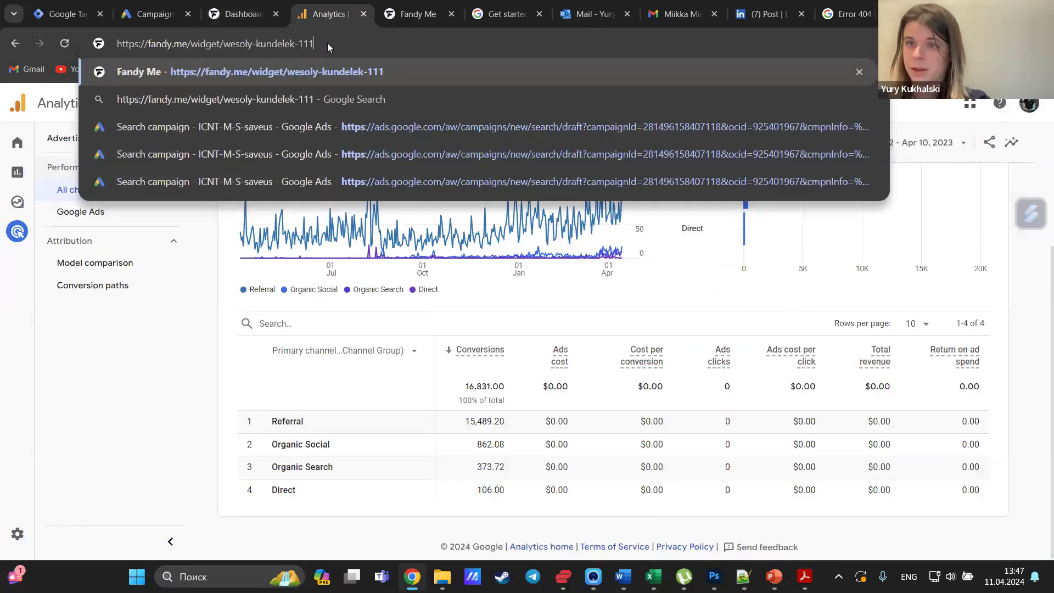
{"action": "key", "text": "Return"}
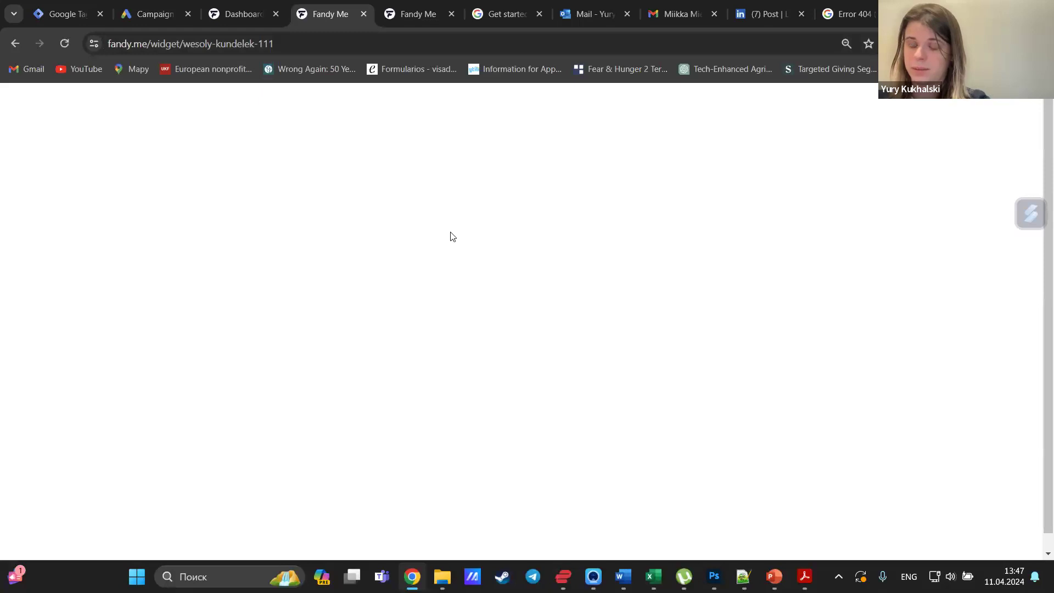
Return to the Test and Share page of the Wesoły Kundelek dashboard, and view the public donation widget at its direct link.
{"action": "left_click", "coordinate": [245, 4]}
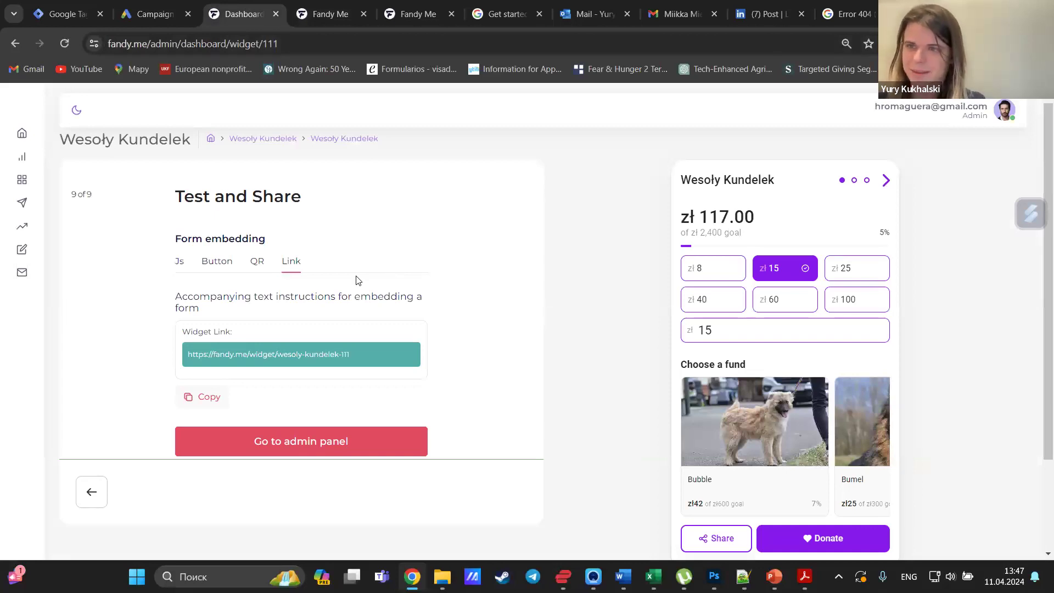
{"action": "key", "text": "ctrl+Tab"}
{"action": "key", "text": "ctrl+Tab"}
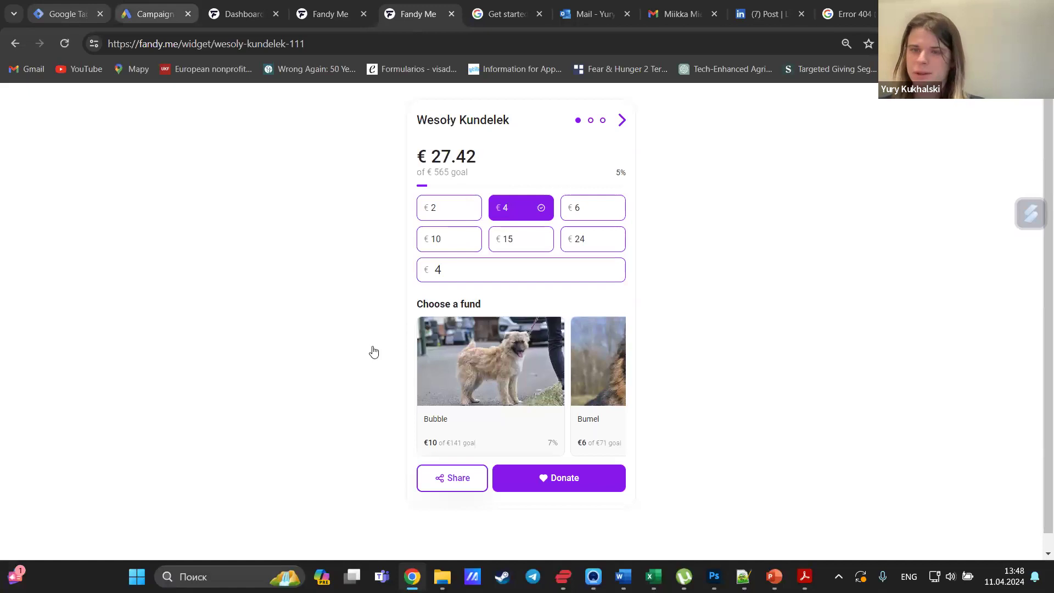
Switch to Google Ads and look through the campaign settings table, the account overview and the list of all campaigns.
{"action": "key", "text": "ctrl+2"}
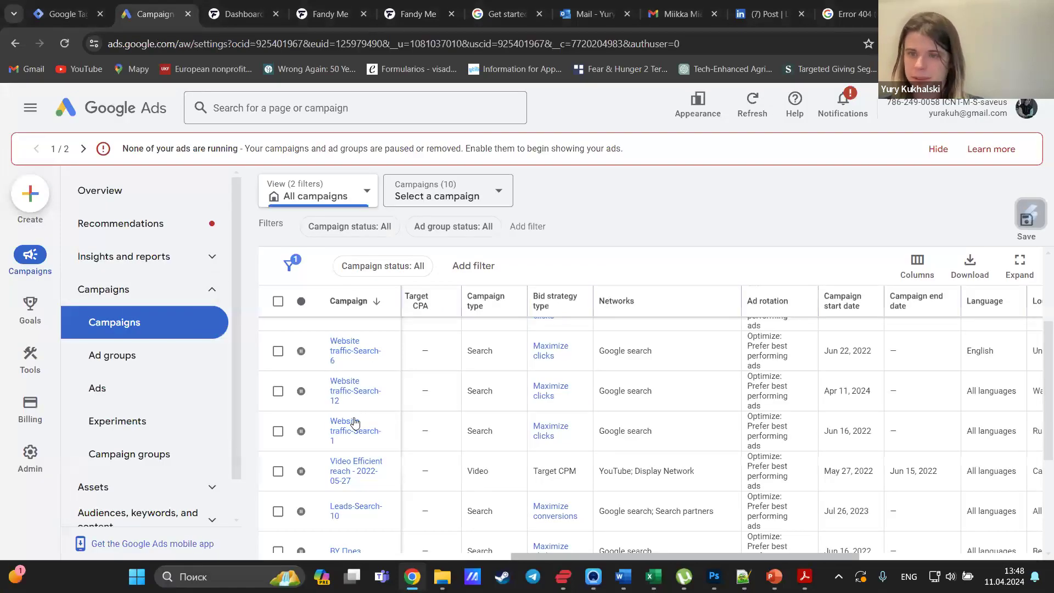
{"action": "scroll", "coordinate": [355, 422], "scroll_direction": "down", "scroll_amount": 3}
{"action": "scroll", "coordinate": [355, 422], "scroll_direction": "down", "scroll_amount": 1}
{"action": "scroll", "coordinate": [355, 421], "scroll_direction": "up", "scroll_amount": 4}
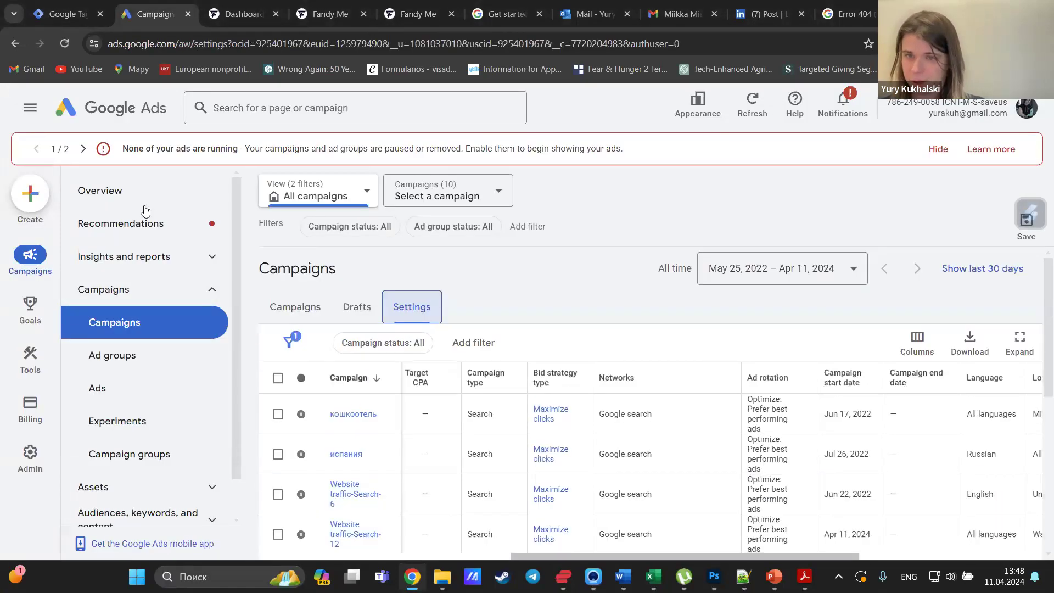
{"action": "left_click", "coordinate": [143, 190]}
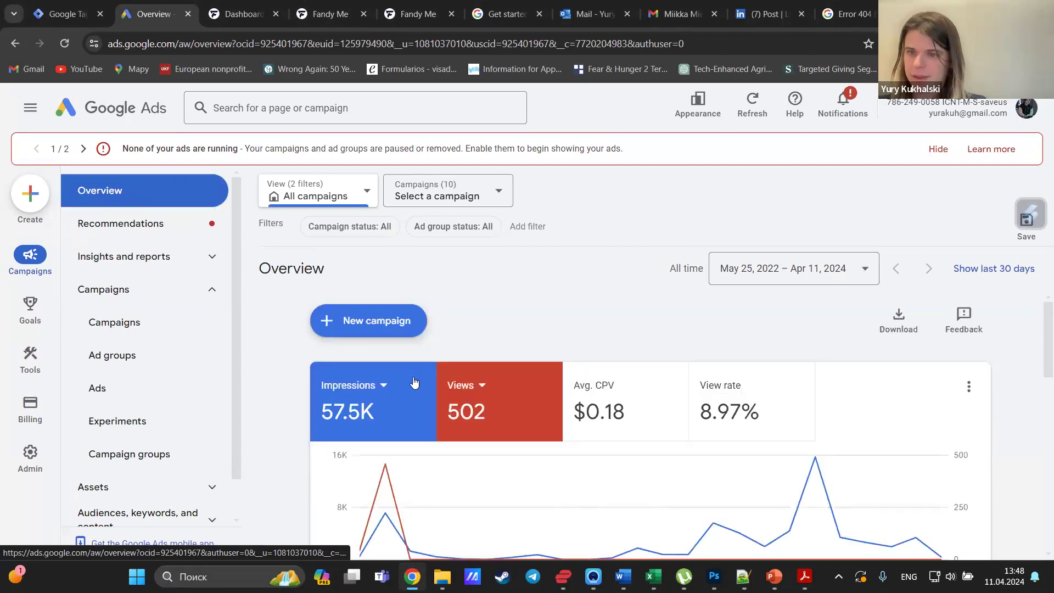
{"action": "left_click", "coordinate": [125, 328]}
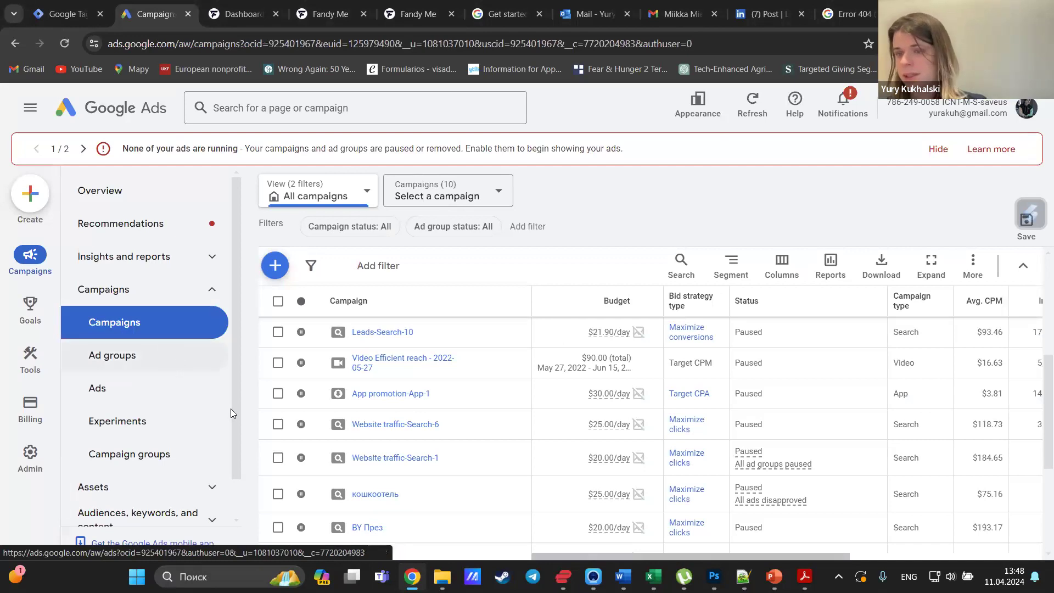
{"action": "scroll", "coordinate": [306, 443], "scroll_direction": "down", "scroll_amount": 5}
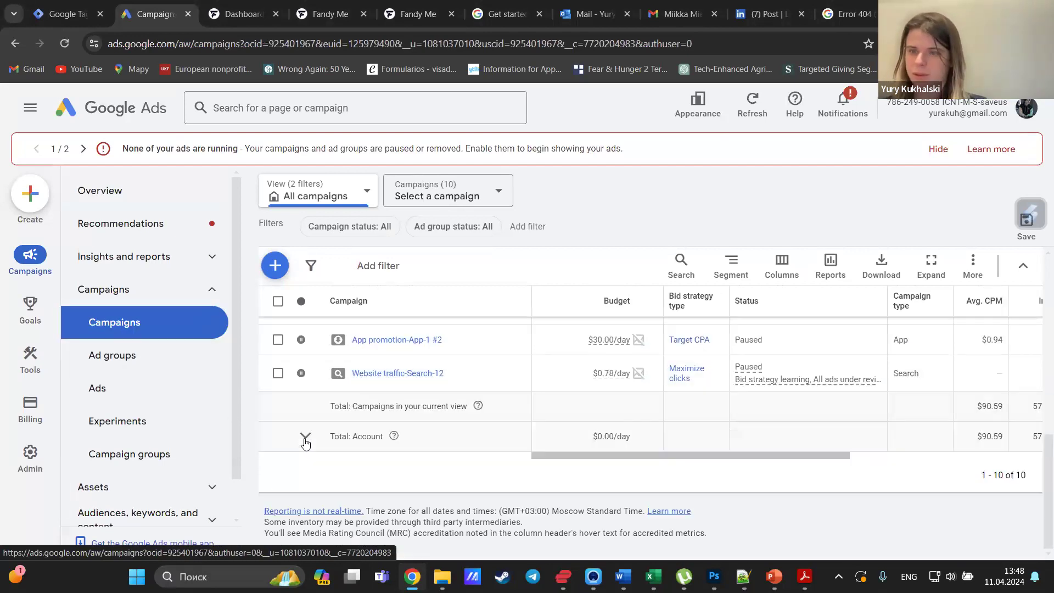
Start creating a new campaign with Website traffic as its objective.
{"action": "left_click", "coordinate": [30, 193]}
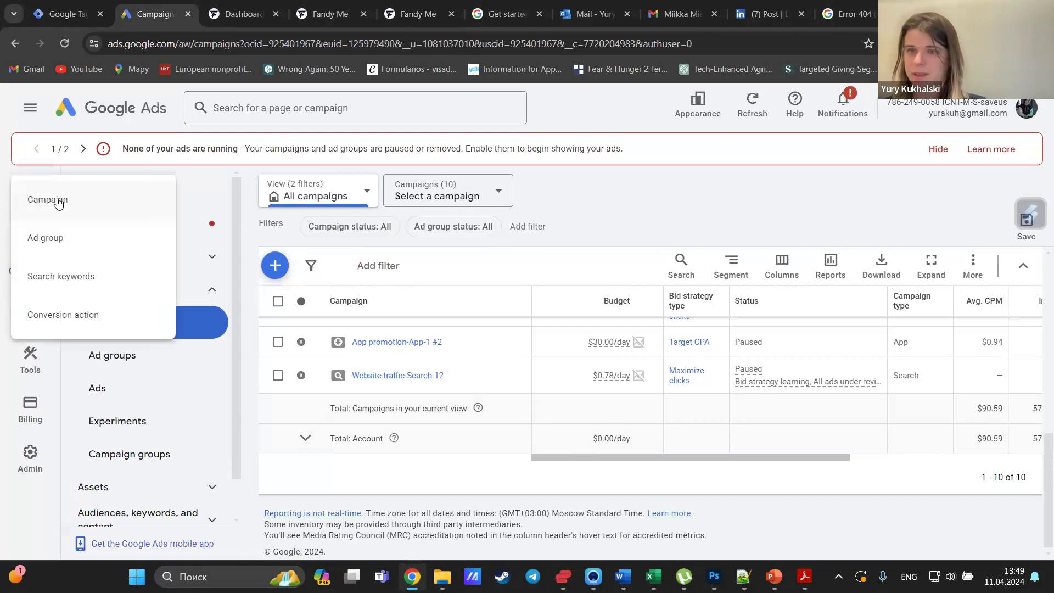
{"action": "left_click", "coordinate": [103, 200]}
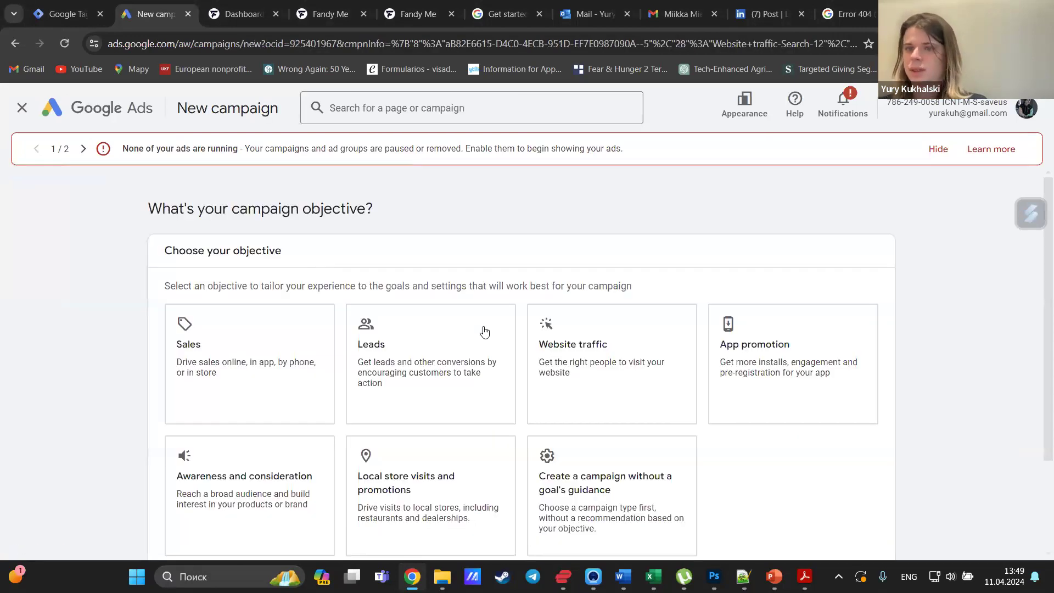
{"action": "scroll", "coordinate": [485, 327], "scroll_direction": "down", "scroll_amount": 2}
{"action": "scroll", "coordinate": [486, 325], "scroll_direction": "up", "scroll_amount": 1}
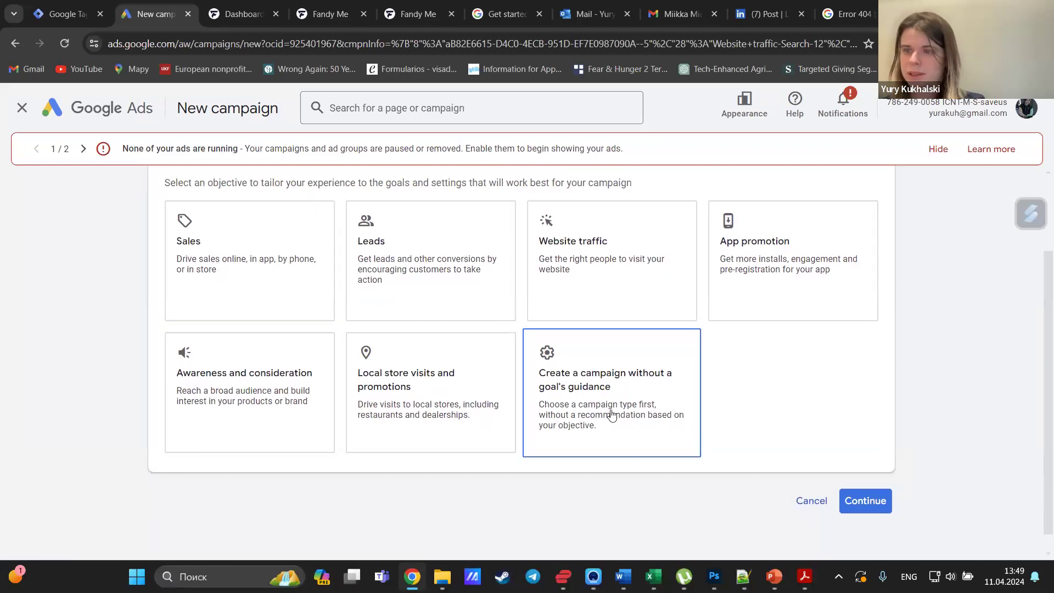
{"action": "left_click", "coordinate": [602, 266]}
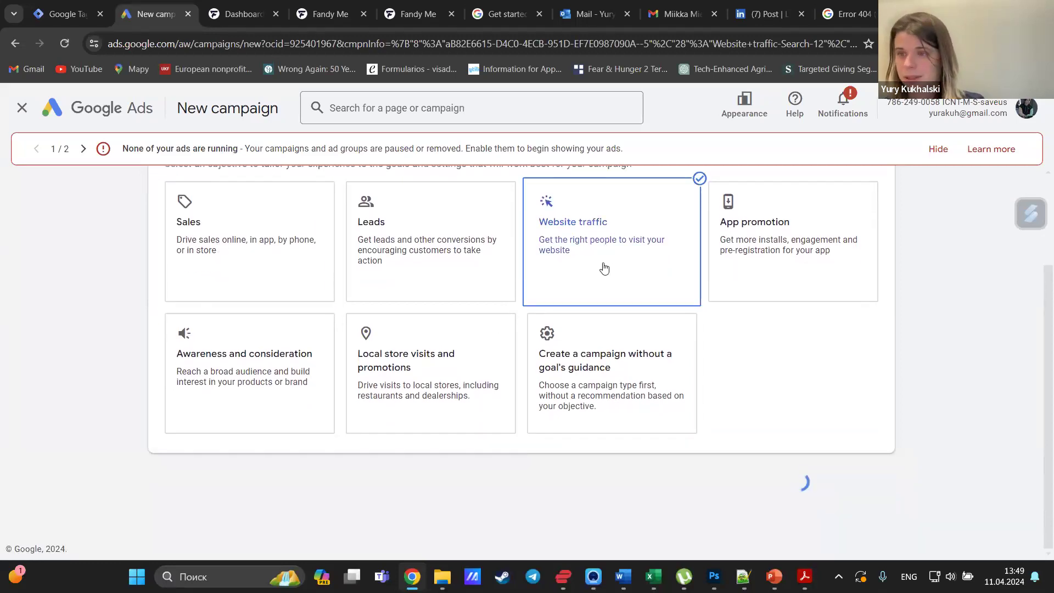
Choose Display as the campaign type instead of Search and continue to the campaign settings.
{"action": "scroll", "coordinate": [521, 511], "scroll_direction": "down", "scroll_amount": 3}
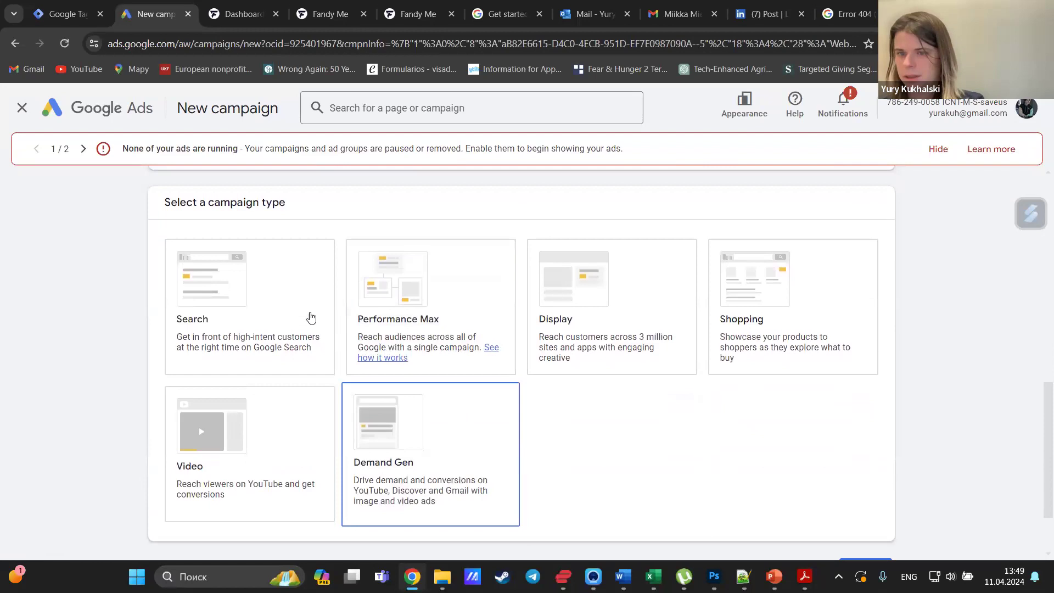
{"action": "left_click", "coordinate": [263, 298]}
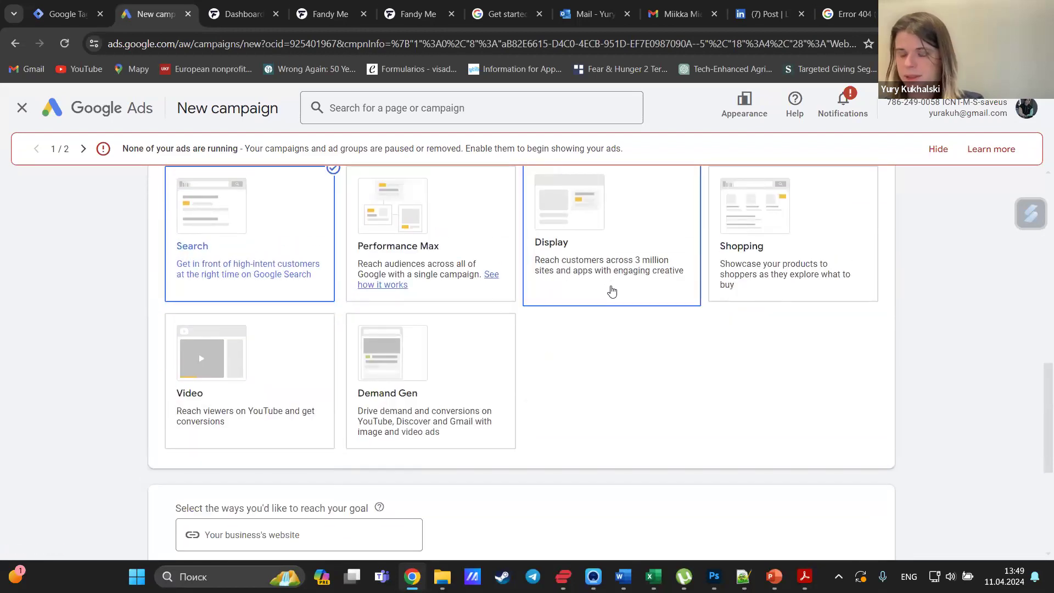
{"action": "scroll", "coordinate": [610, 290], "scroll_direction": "down", "scroll_amount": 5}
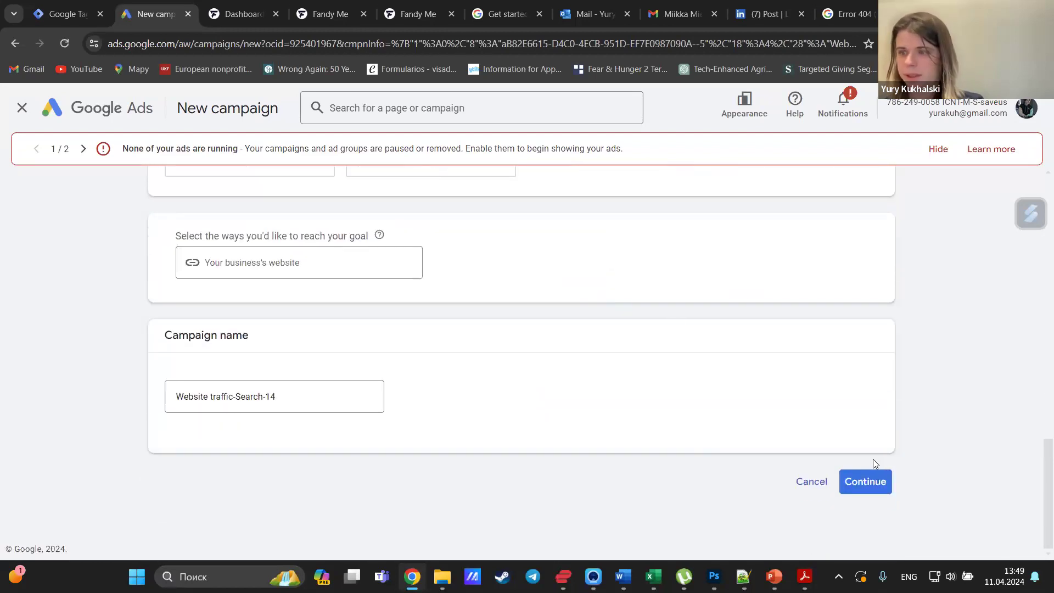
{"action": "left_click", "coordinate": [866, 481]}
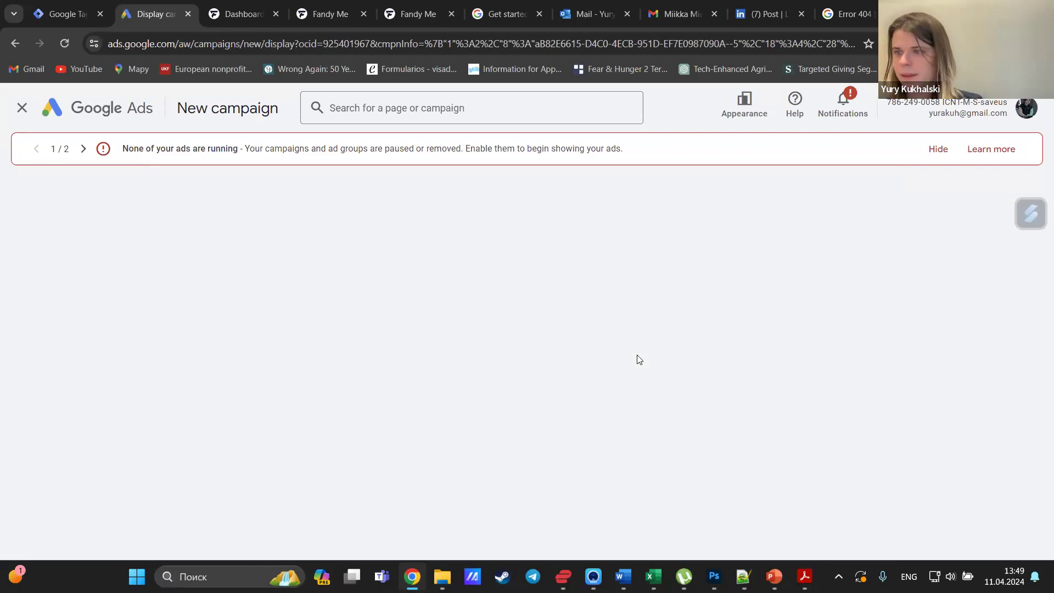
Dismiss the guide about new campaign creation features and confirm leaving it.
{"action": "scroll", "coordinate": [639, 359], "scroll_direction": "down", "scroll_amount": 2}
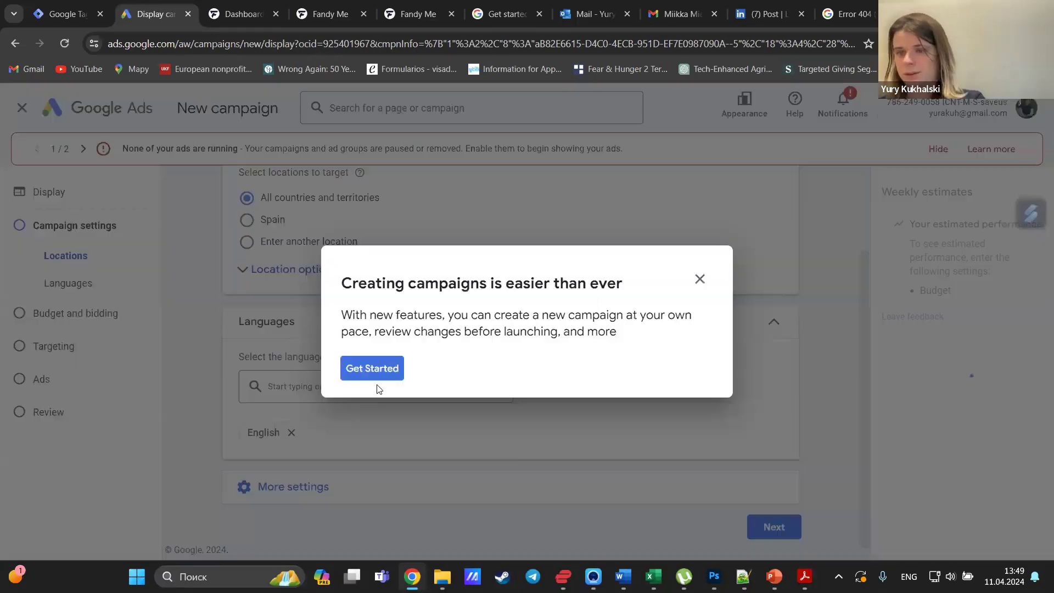
{"action": "left_click", "coordinate": [705, 278]}
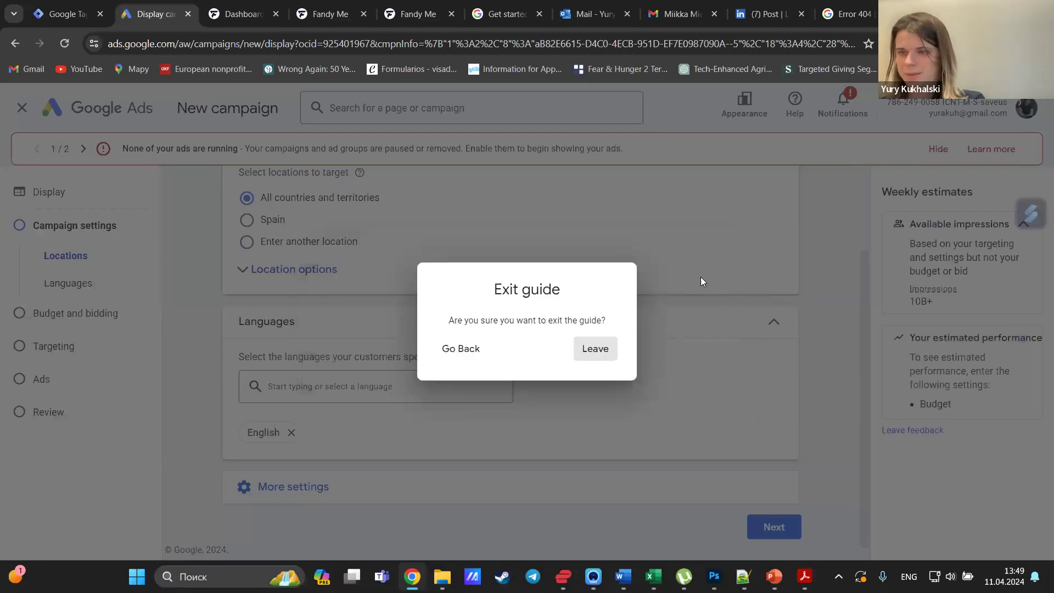
{"action": "left_click", "coordinate": [465, 356]}
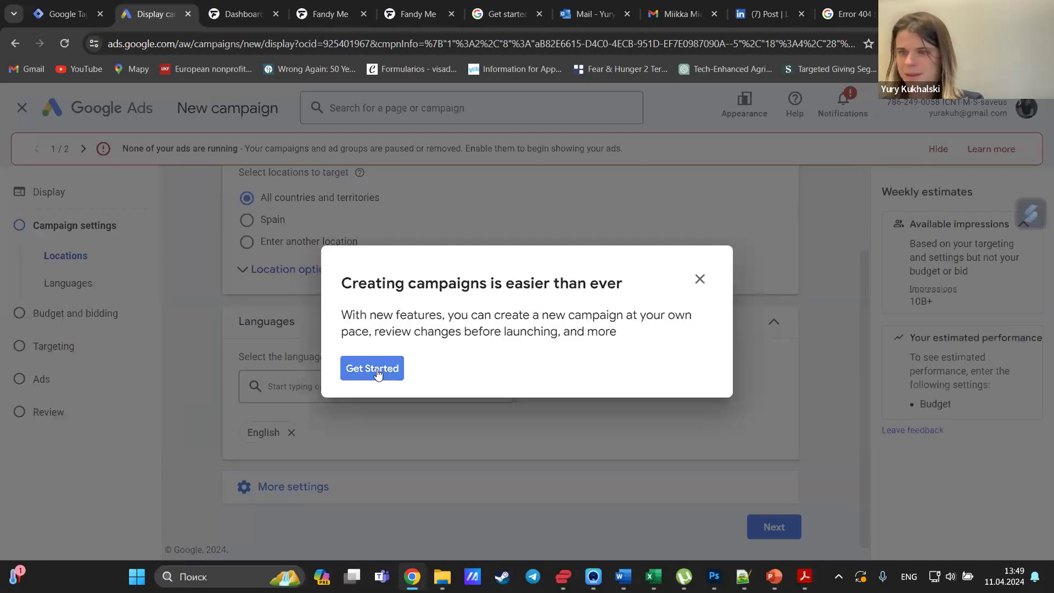
{"action": "left_click", "coordinate": [701, 277]}
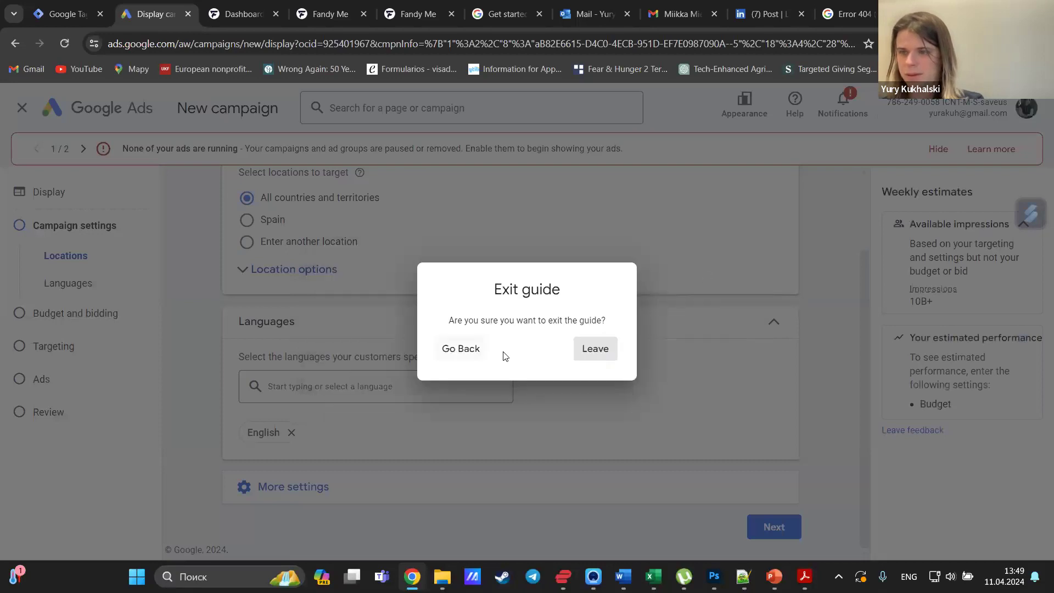
{"action": "left_click", "coordinate": [596, 351]}
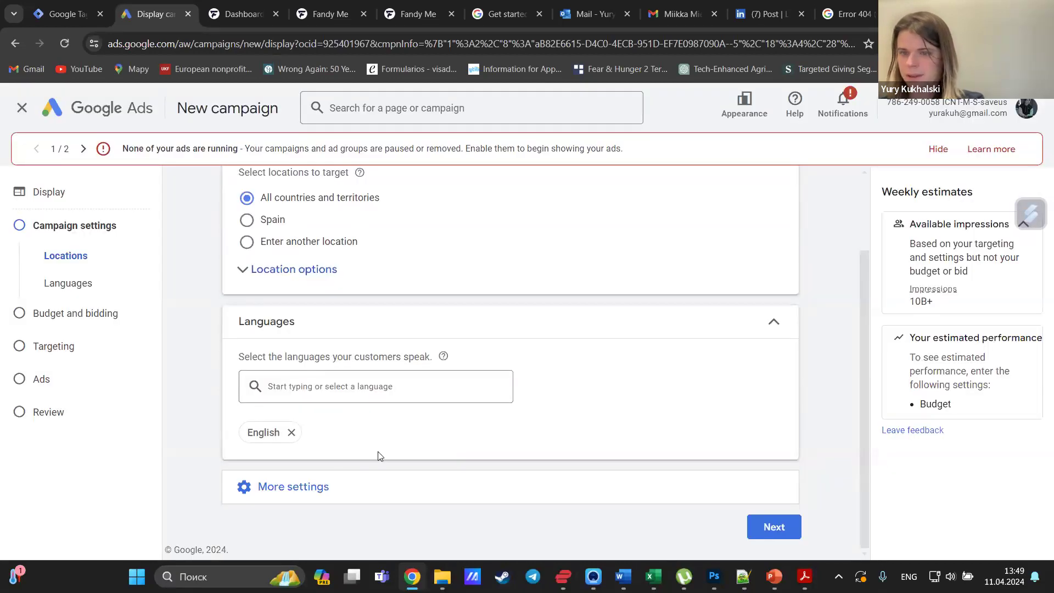
Expand the additional campaign settings, keep all defaults, and continue to Budget and bidding.
{"action": "left_click", "coordinate": [324, 487]}
{"action": "scroll", "coordinate": [328, 488], "scroll_direction": "down", "scroll_amount": 3}
{"action": "scroll", "coordinate": [328, 488], "scroll_direction": "down", "scroll_amount": 1}
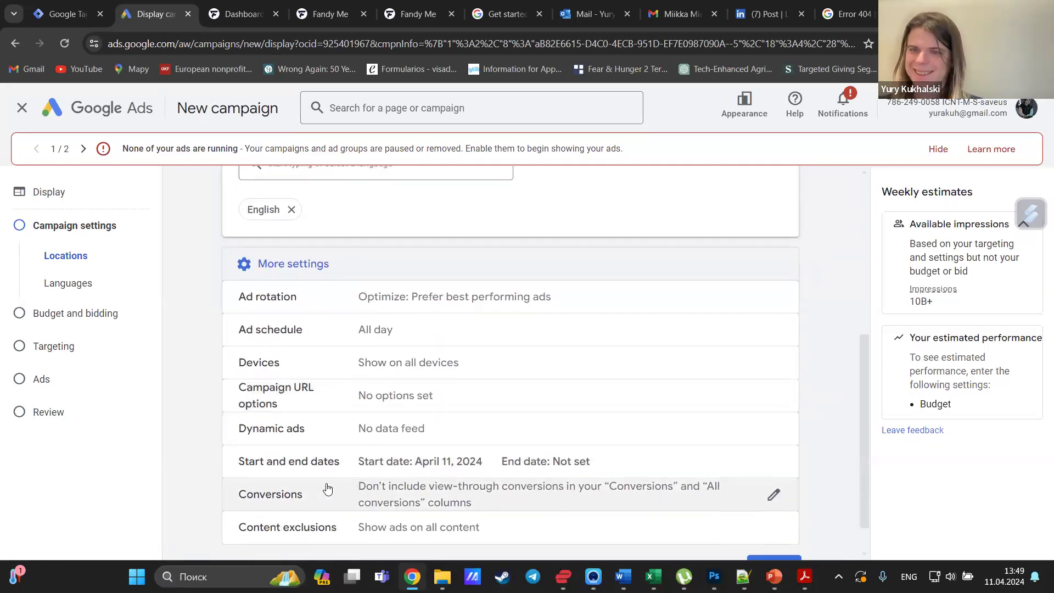
{"action": "scroll", "coordinate": [736, 401], "scroll_direction": "down", "scroll_amount": 1}
{"action": "left_click", "coordinate": [785, 527]}
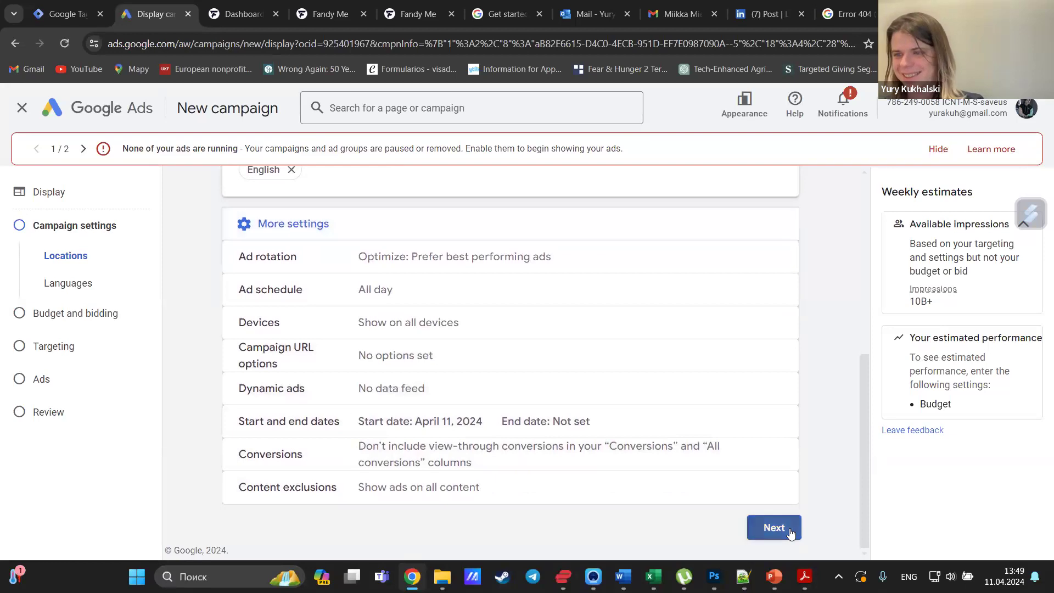
Continue past Budget and bidding without entering a budget, and expand the list of targeting types that can be added.
{"action": "scroll", "coordinate": [551, 431], "scroll_direction": "down", "scroll_amount": 3}
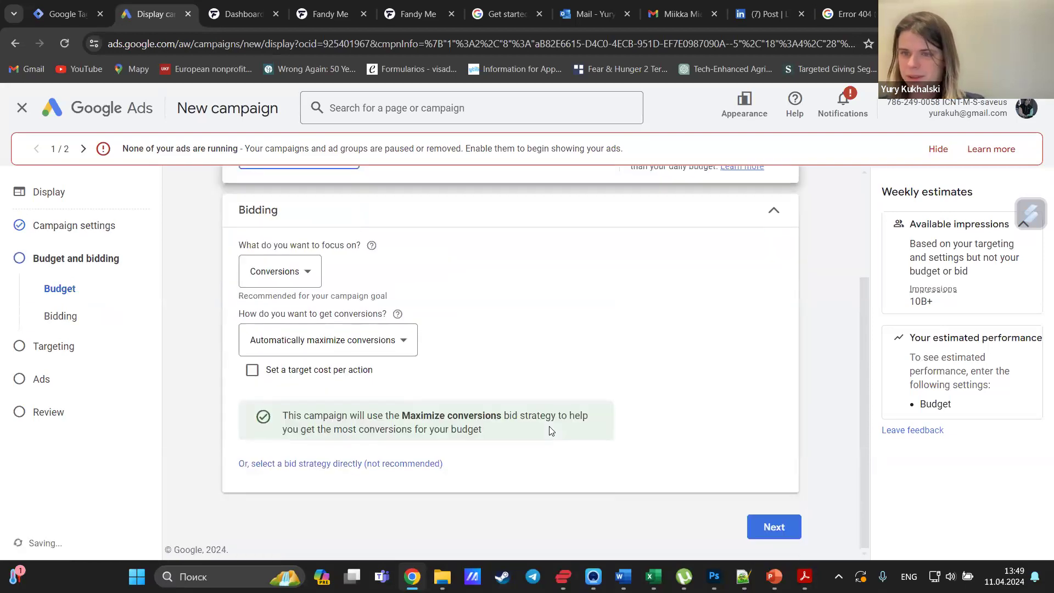
{"action": "left_click", "coordinate": [771, 530]}
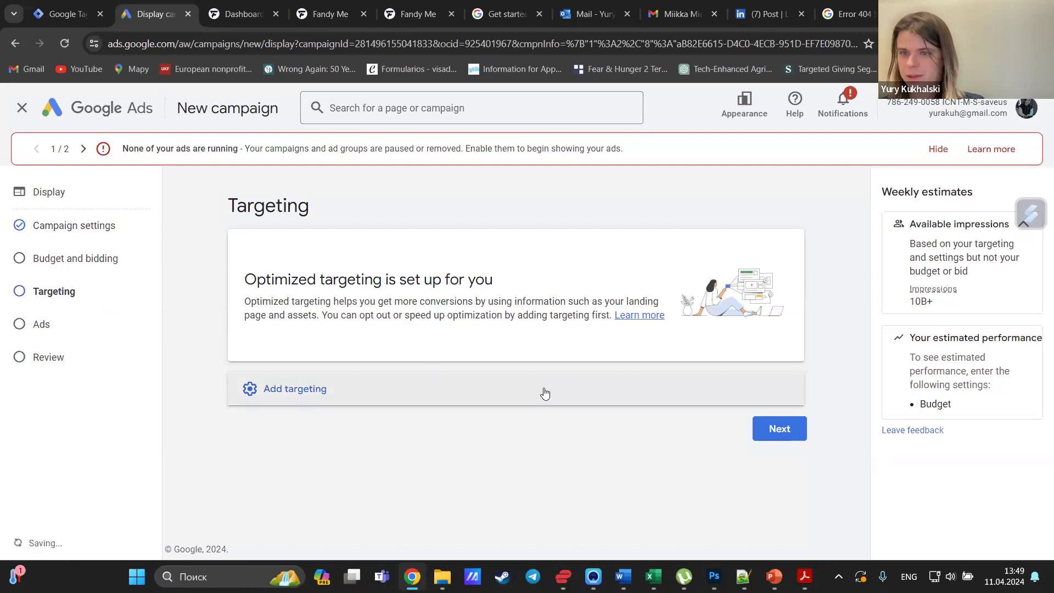
{"action": "left_click", "coordinate": [545, 394]}
{"action": "scroll", "coordinate": [545, 393], "scroll_direction": "down", "scroll_amount": 2}
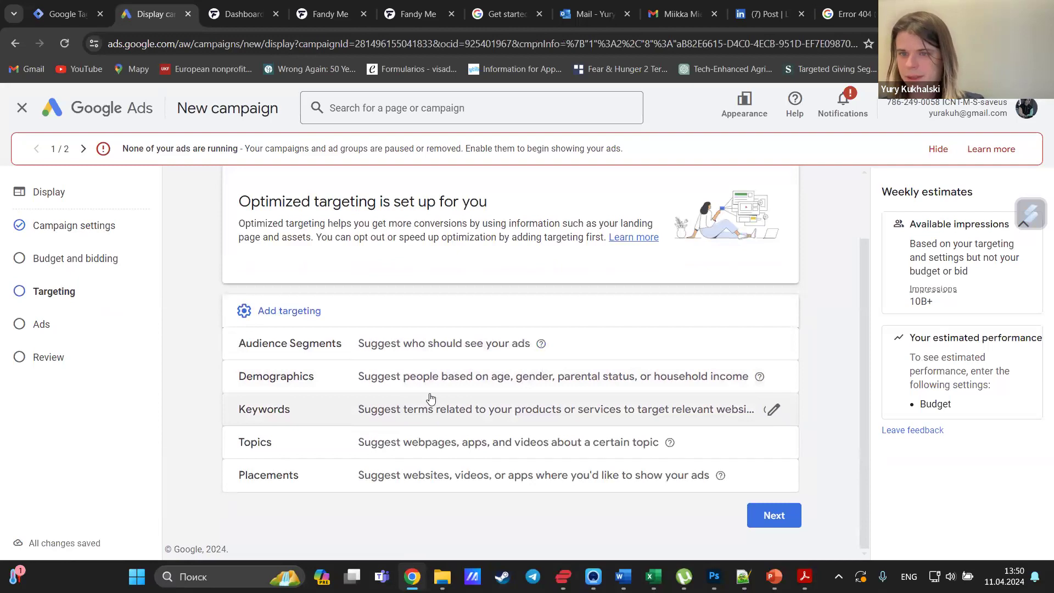
Add Demographics targeting and review its gender, age, parental status and household income options.
{"action": "left_click", "coordinate": [439, 382]}
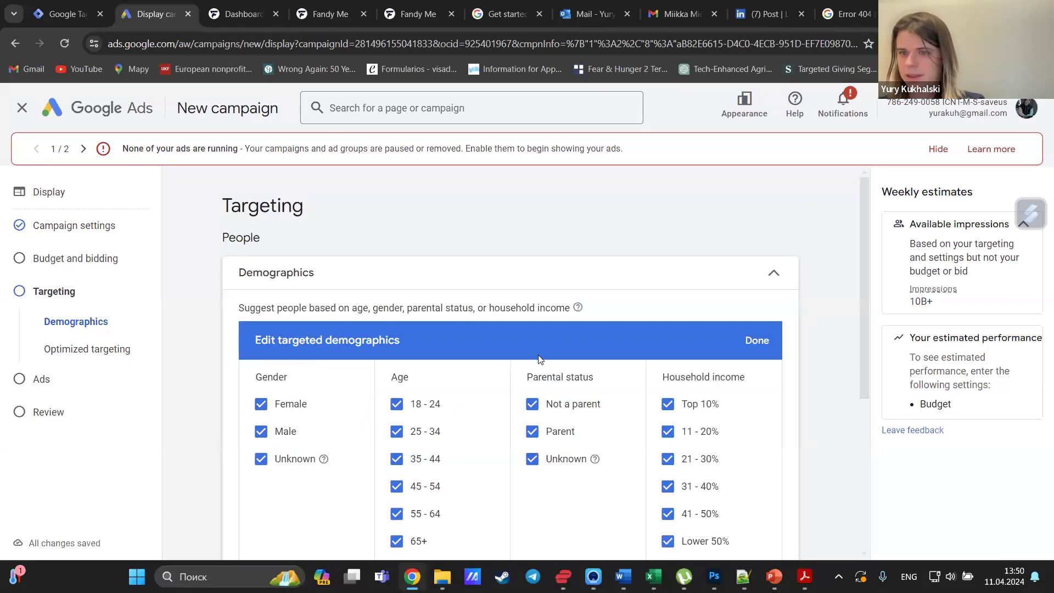
{"action": "scroll", "coordinate": [545, 358], "scroll_direction": "down", "scroll_amount": 4}
{"action": "scroll", "coordinate": [545, 358], "scroll_direction": "up", "scroll_amount": 4}
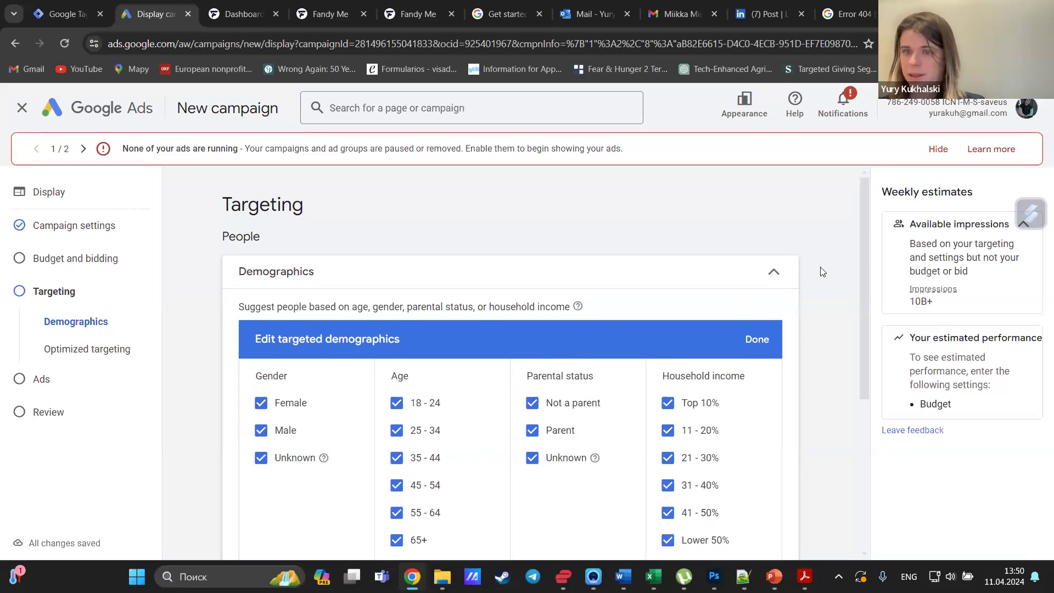
{"action": "scroll", "coordinate": [526, 354], "scroll_direction": "down", "scroll_amount": 1}
{"action": "scroll", "coordinate": [526, 353], "scroll_direction": "down", "scroll_amount": 4}
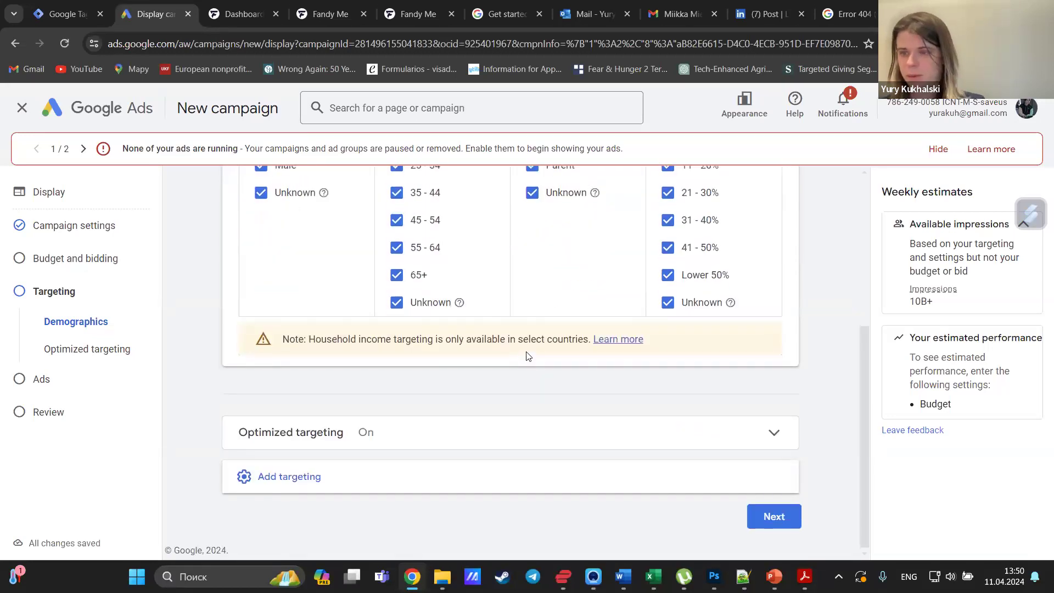
Add Audience Segments as a further targeting type for the Display campaign.
{"action": "left_click", "coordinate": [462, 481]}
{"action": "scroll", "coordinate": [456, 447], "scroll_direction": "down", "scroll_amount": 2}
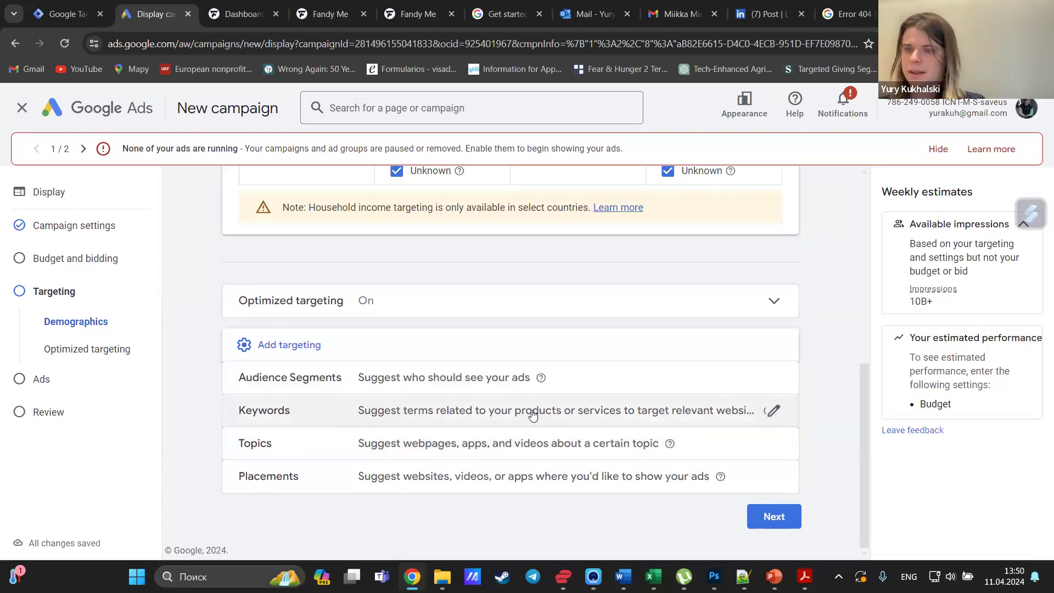
{"action": "left_click", "coordinate": [516, 378]}
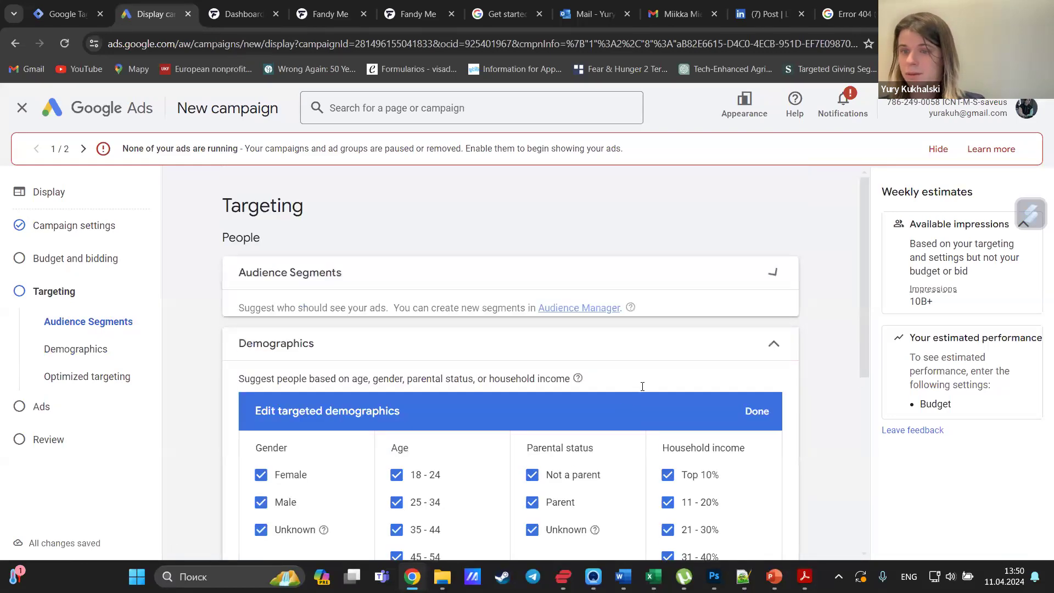
{"action": "scroll", "coordinate": [497, 489], "scroll_direction": "down", "scroll_amount": 2}
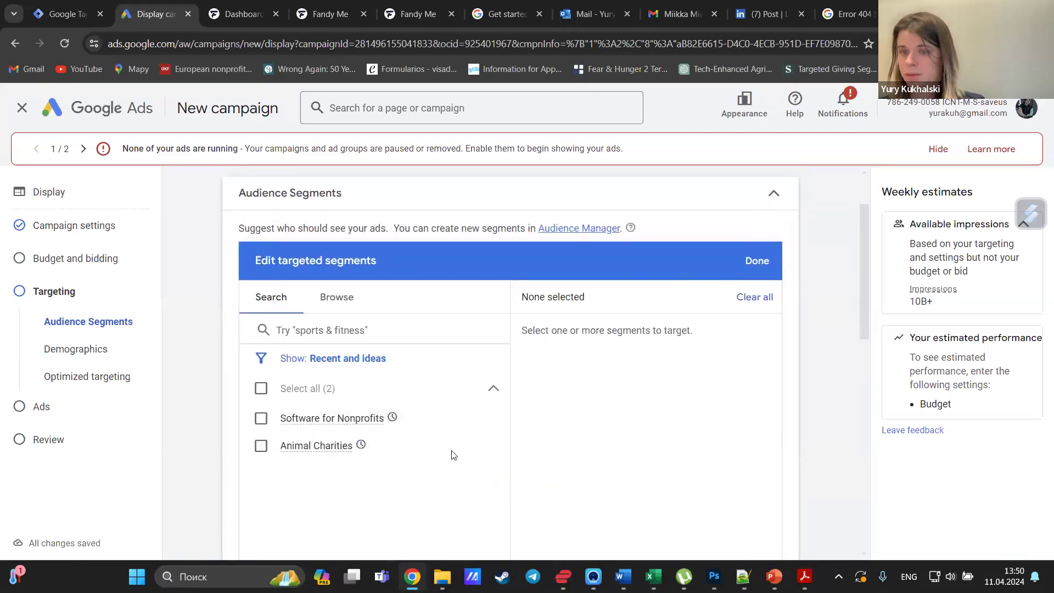
Search the audience segments for "moldova".
{"action": "mouse_move", "coordinate": [351, 420]}
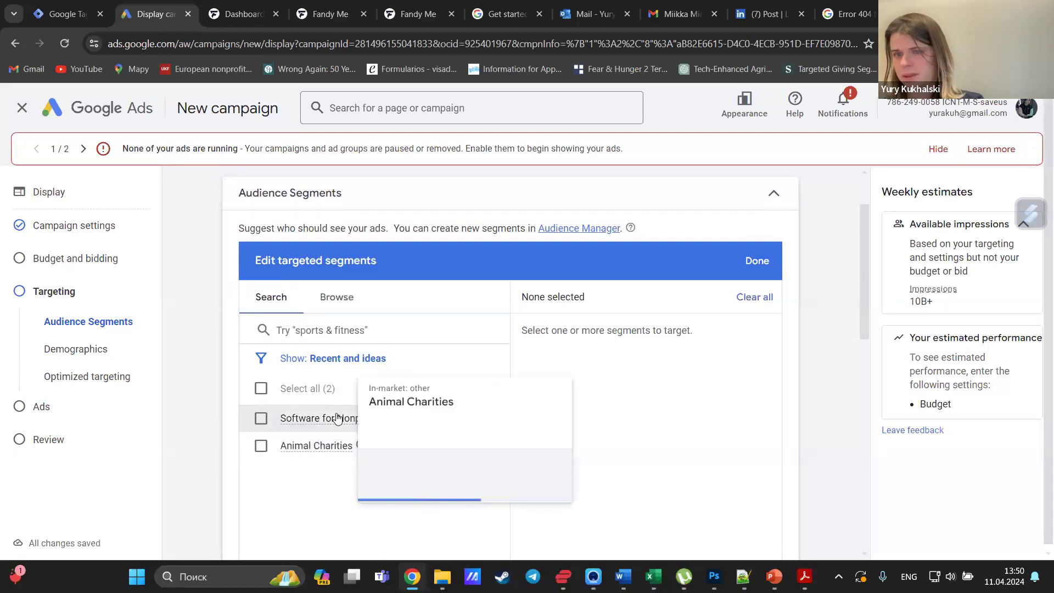
{"action": "left_click", "coordinate": [393, 332]}
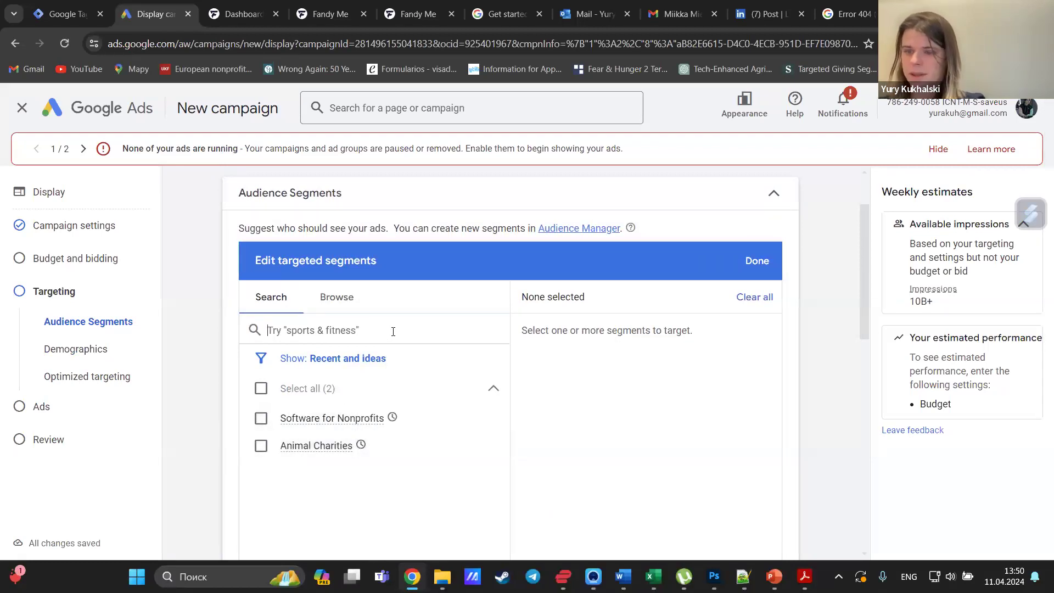
{"action": "type", "text": "mo"}
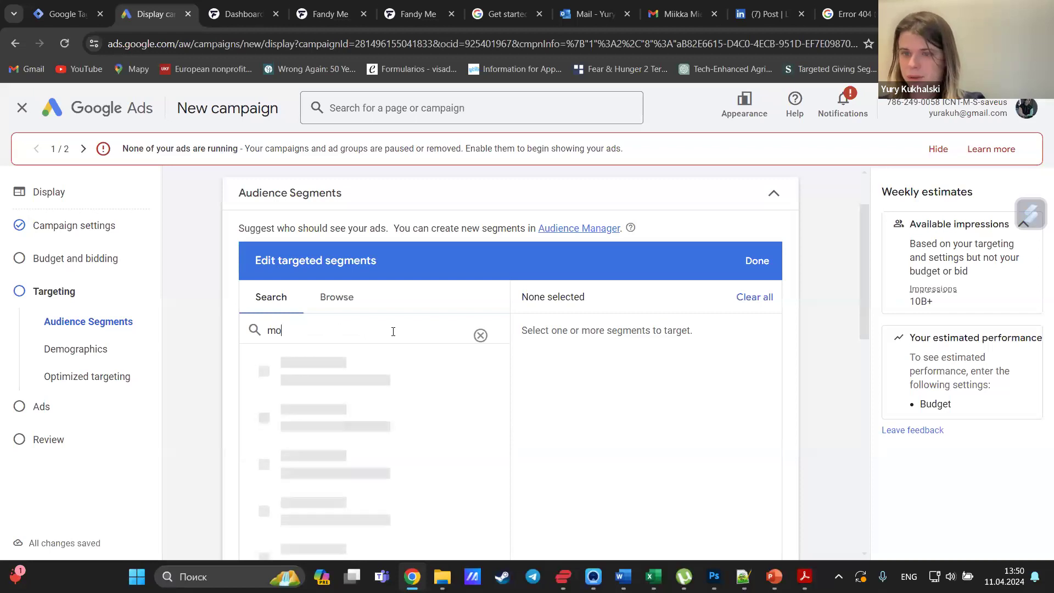
{"action": "type", "text": "ldav"}
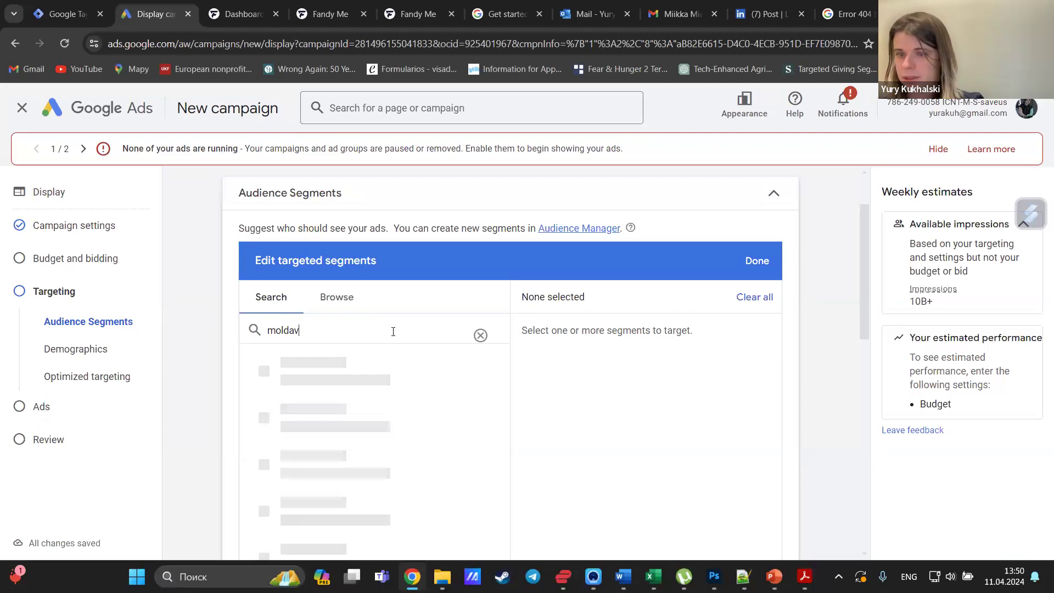
{"action": "key", "text": "BackSpace"}
{"action": "key", "text": "BackSpace"}
{"action": "type", "text": "o"}
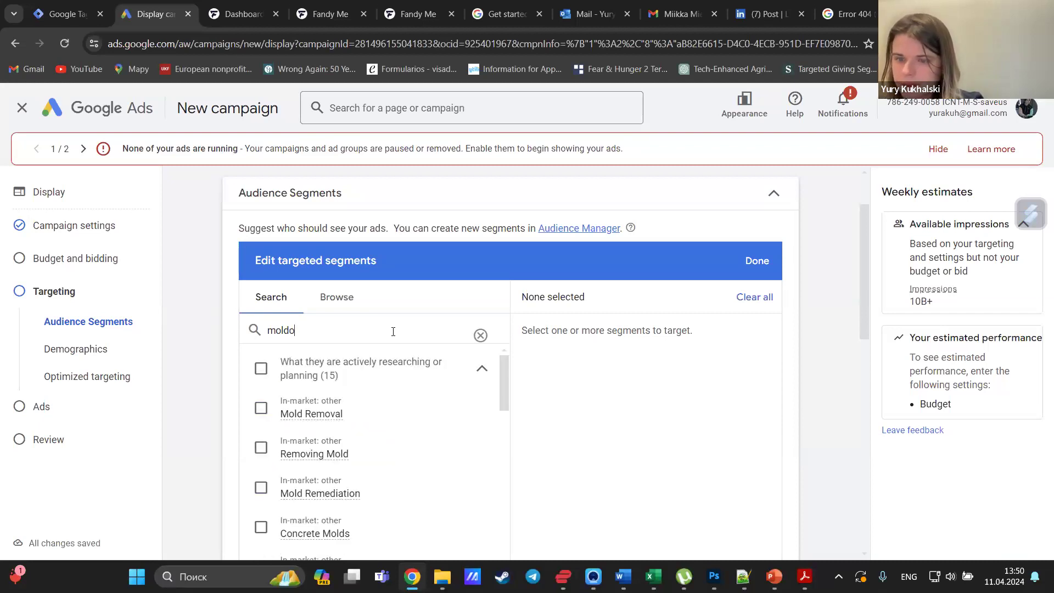
{"action": "type", "text": "va"}
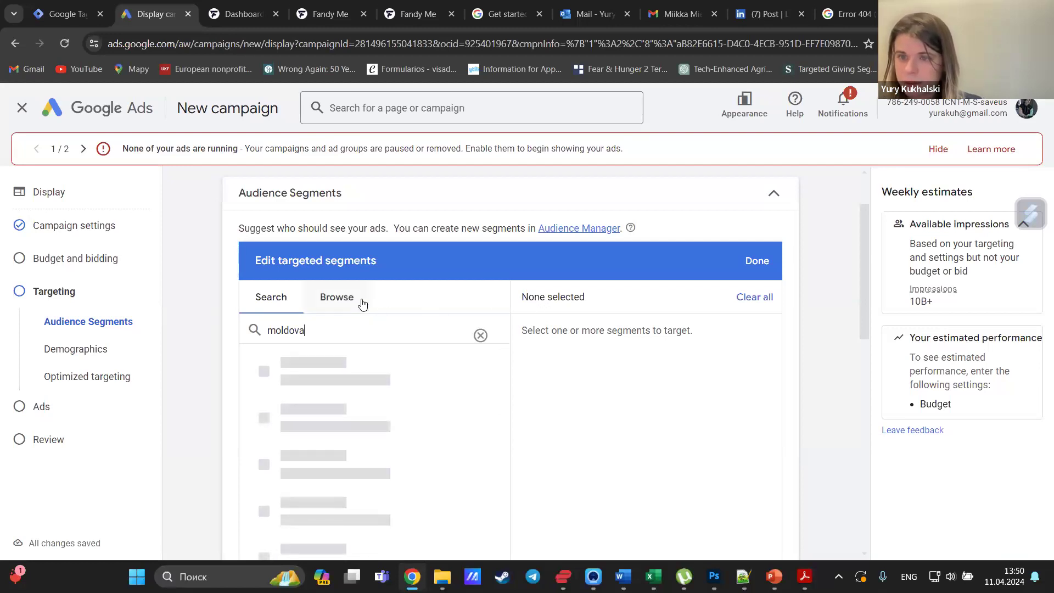
Look over the browsable audience segment categories, and start creating a new custom segment.
{"action": "scroll", "coordinate": [478, 309], "scroll_direction": "down", "scroll_amount": 1}
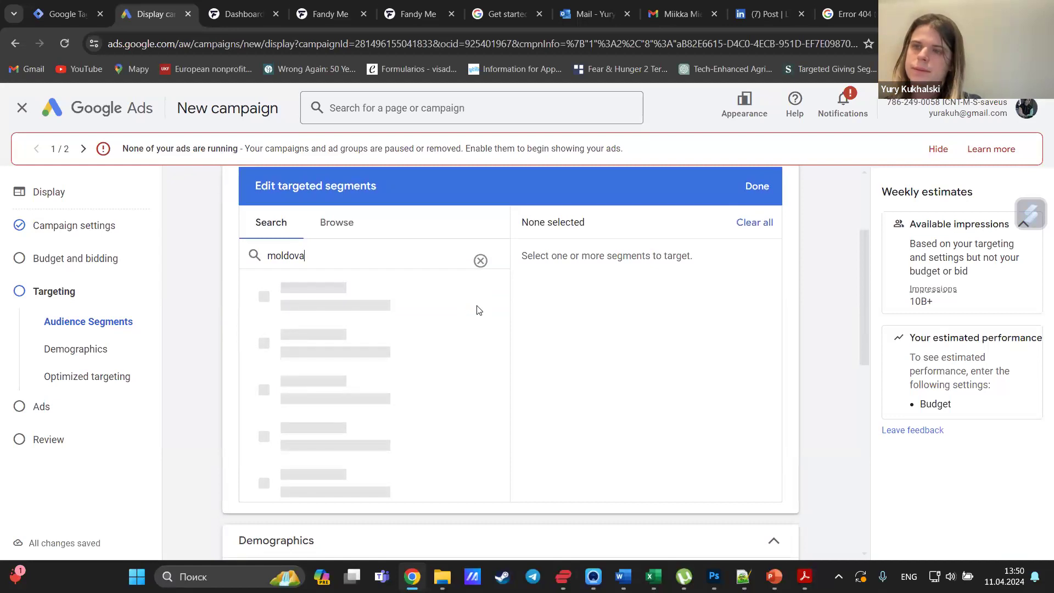
{"action": "left_click", "coordinate": [359, 223]}
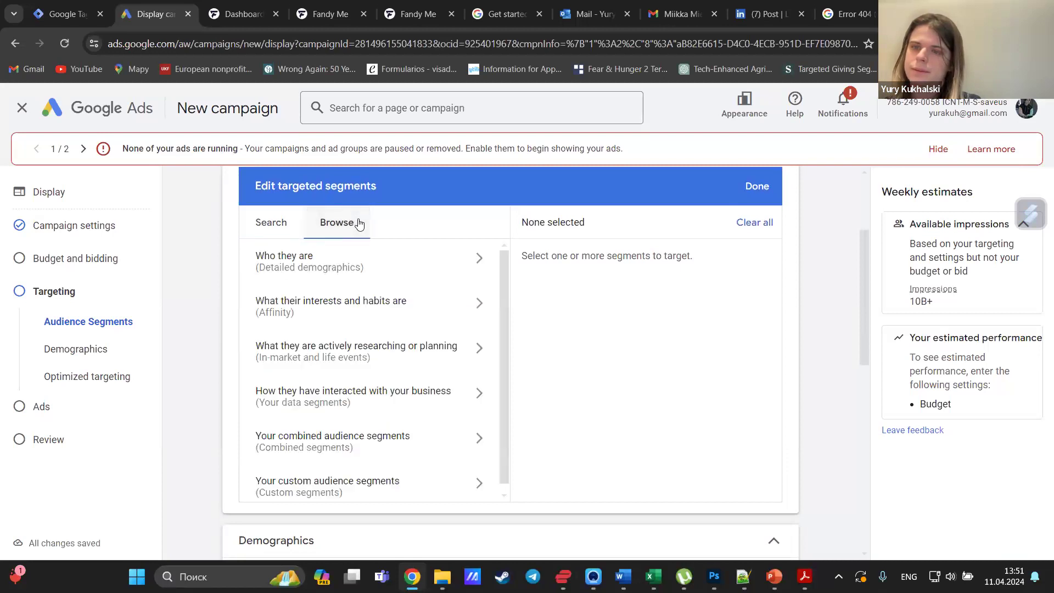
{"action": "left_click", "coordinate": [271, 225]}
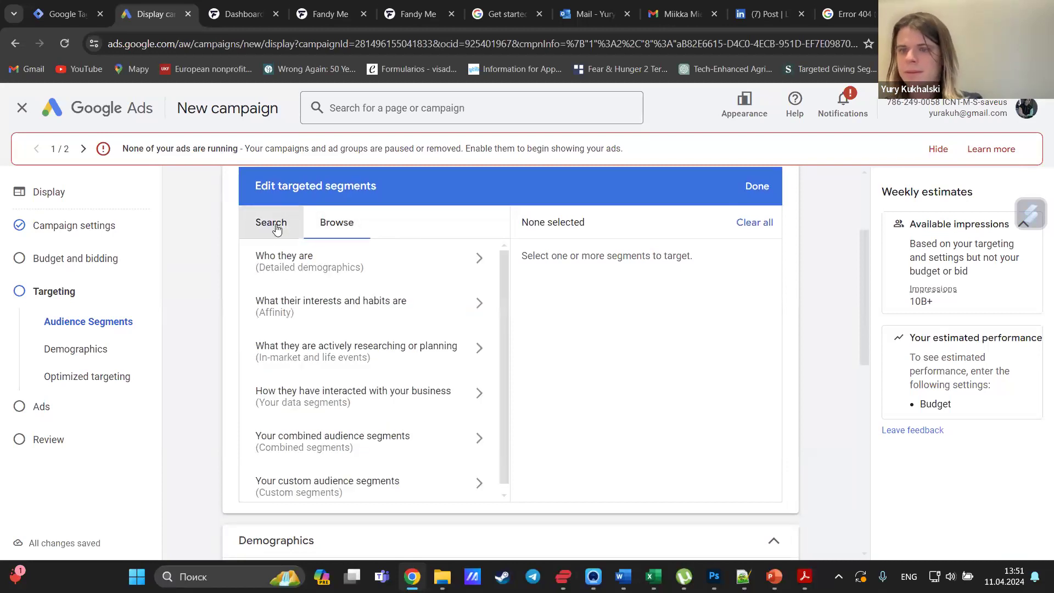
{"action": "left_click", "coordinate": [392, 427]}
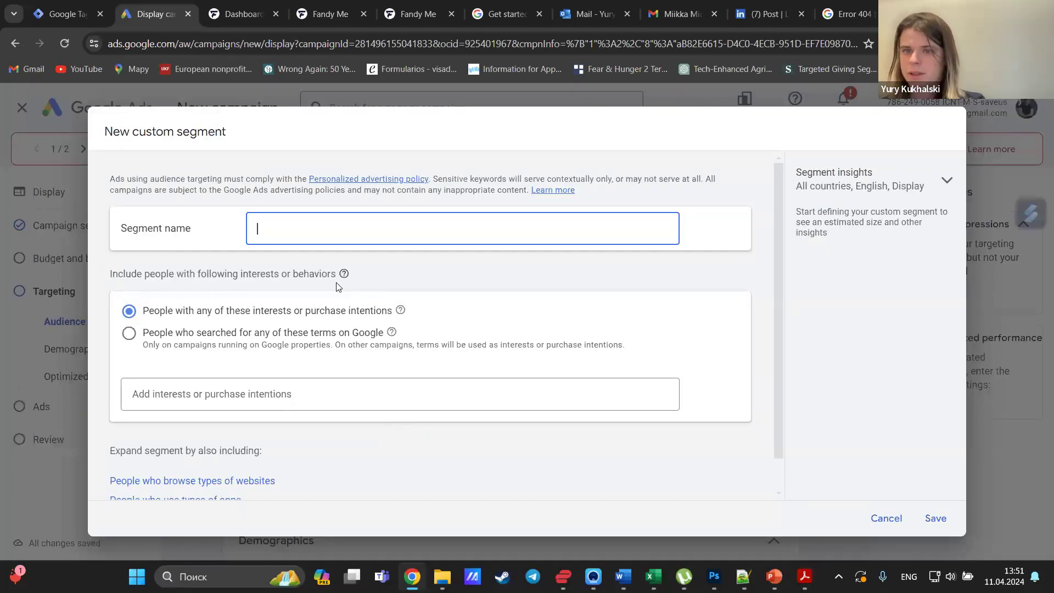
Set the custom segment to people who searched for specific terms on Google, and add the search term "moldova".
{"action": "scroll", "coordinate": [336, 285], "scroll_direction": "down", "scroll_amount": 1}
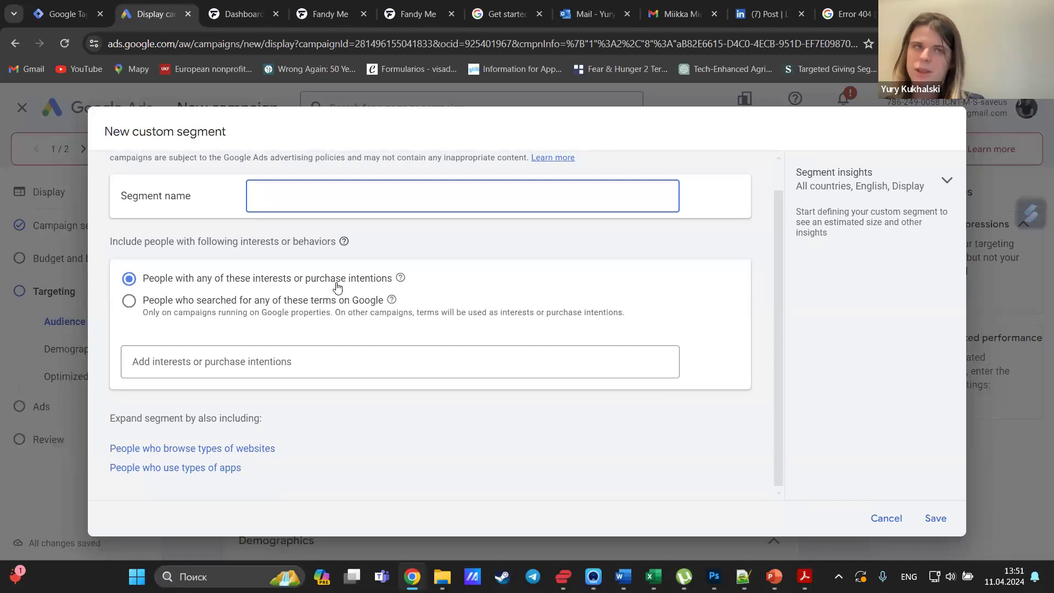
{"action": "left_click", "coordinate": [301, 313]}
{"action": "left_click", "coordinate": [260, 357]}
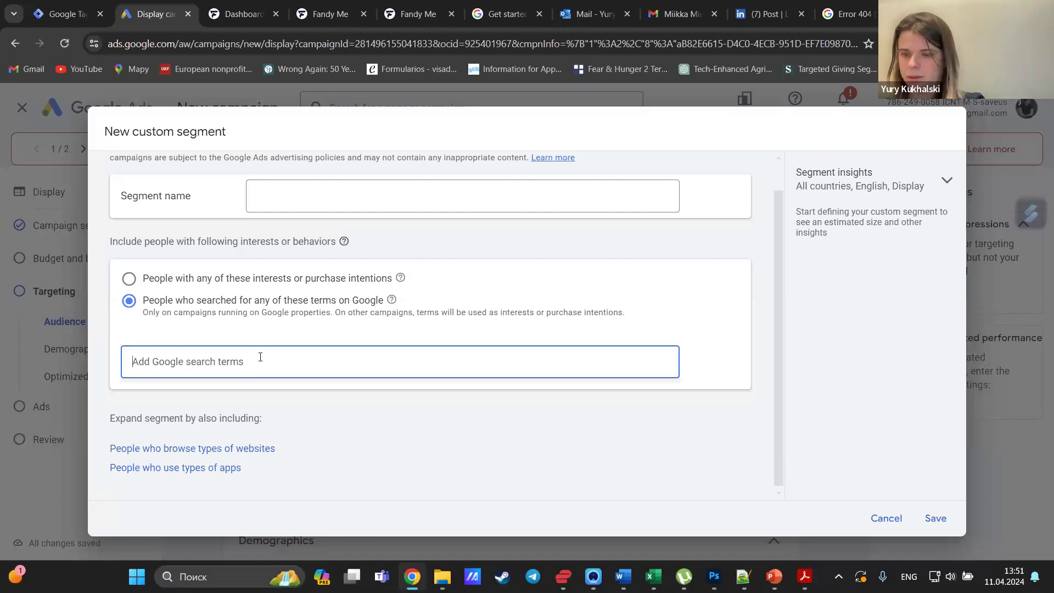
{"action": "type", "text": "moldova"}
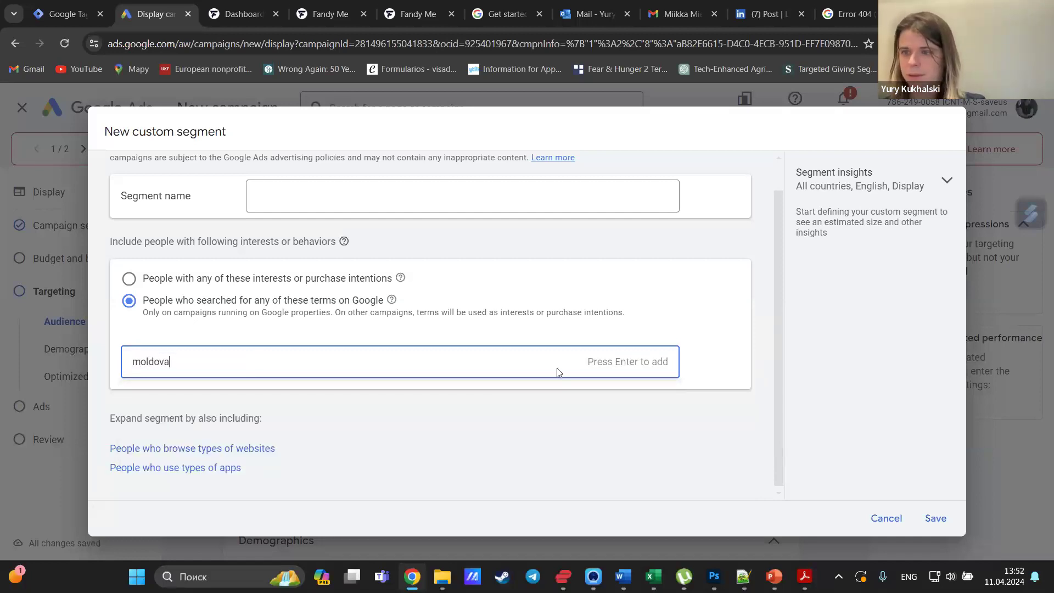
{"action": "key", "text": "Return"}
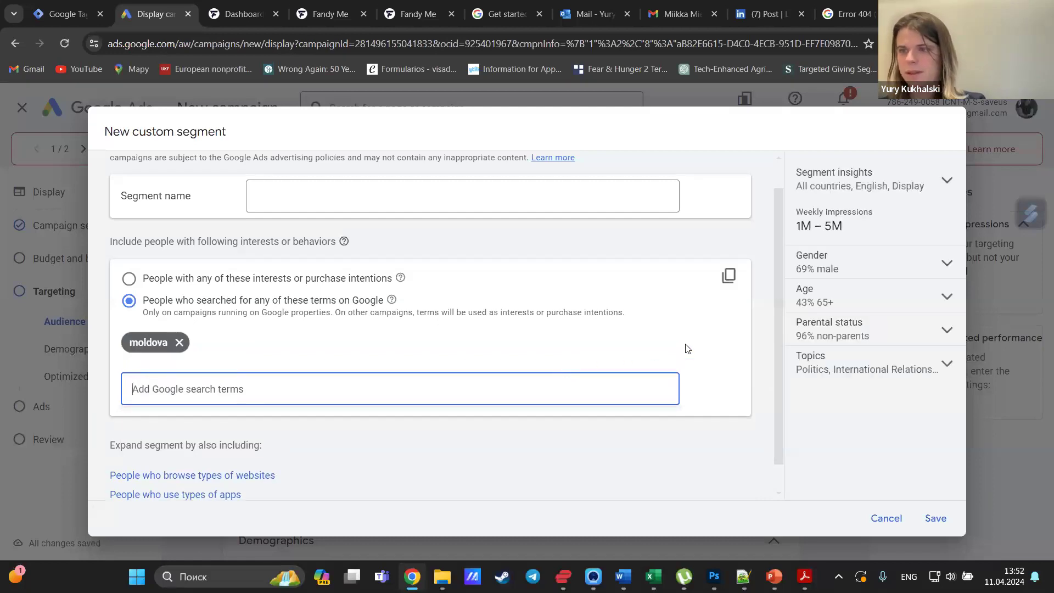
{"action": "scroll", "coordinate": [545, 411], "scroll_direction": "up", "scroll_amount": 1}
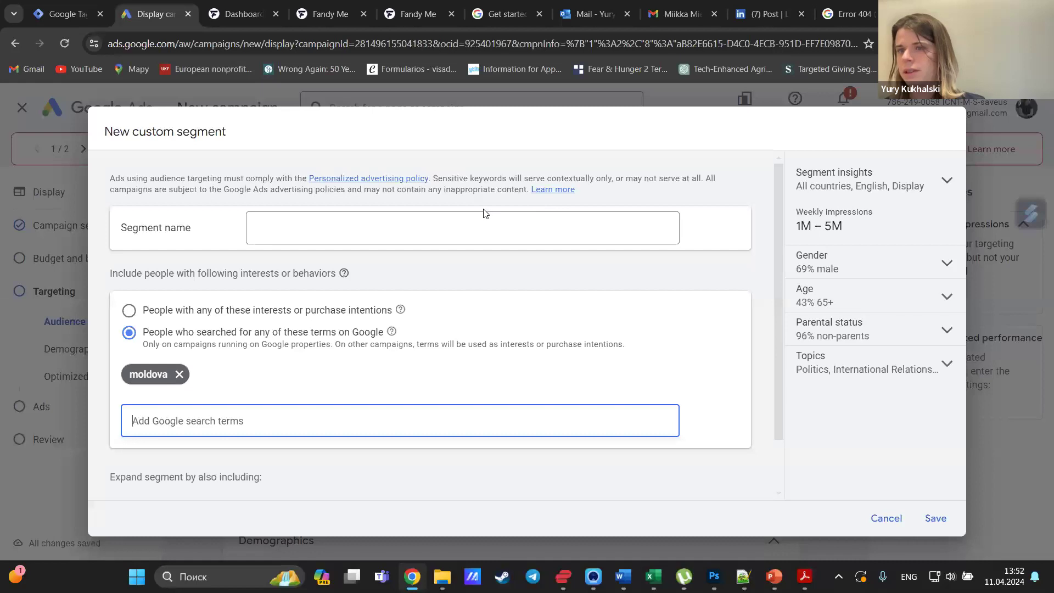
{"action": "left_click", "coordinate": [482, 228]}
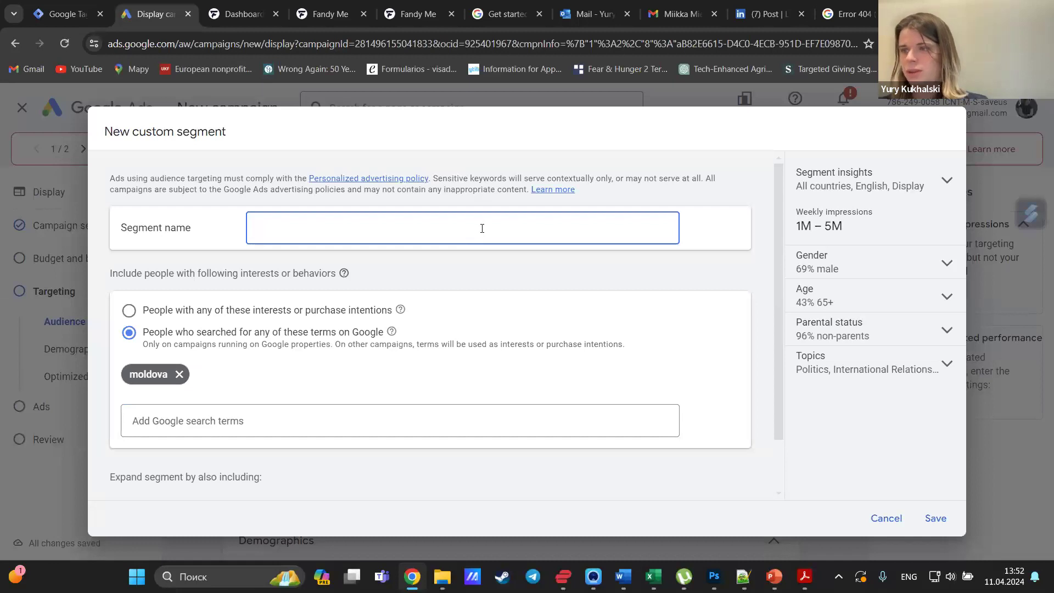
{"action": "left_click", "coordinate": [377, 419]}
{"action": "type", "text": "ne"}
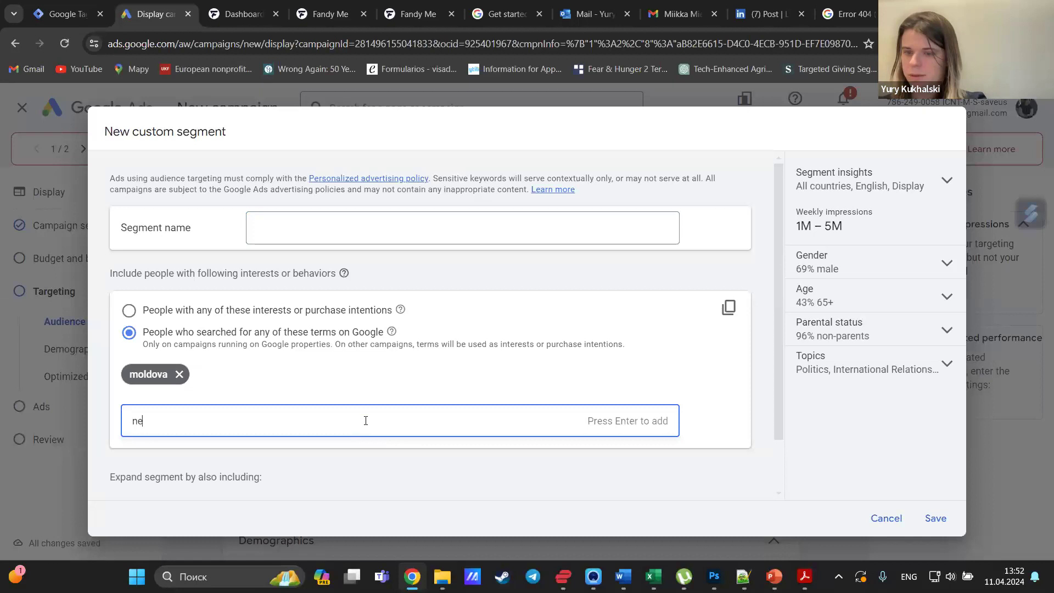
{"action": "type", "text": "w moldova"}
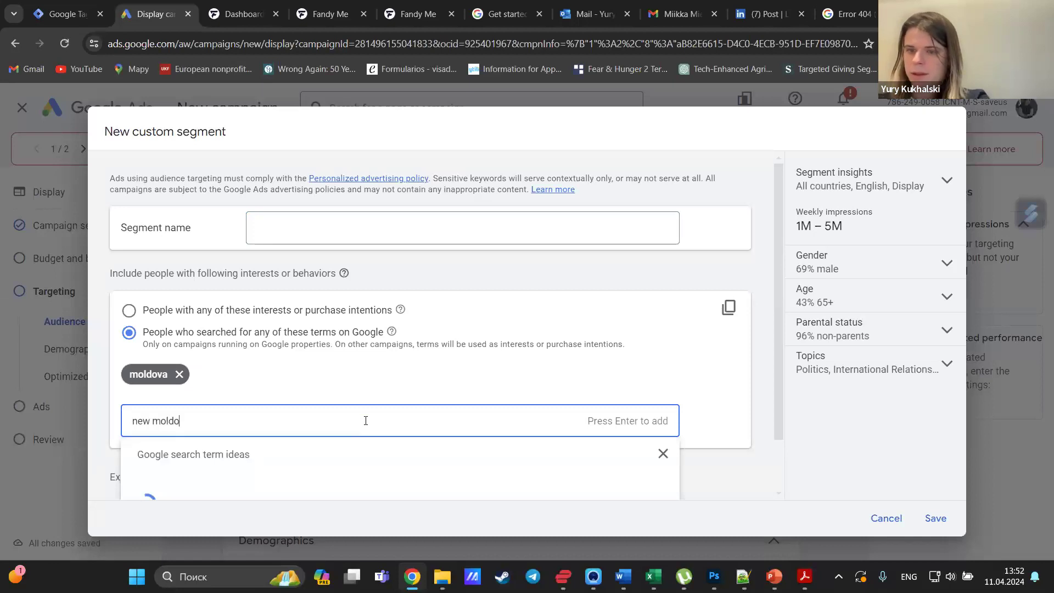
{"action": "key", "text": "Return"}
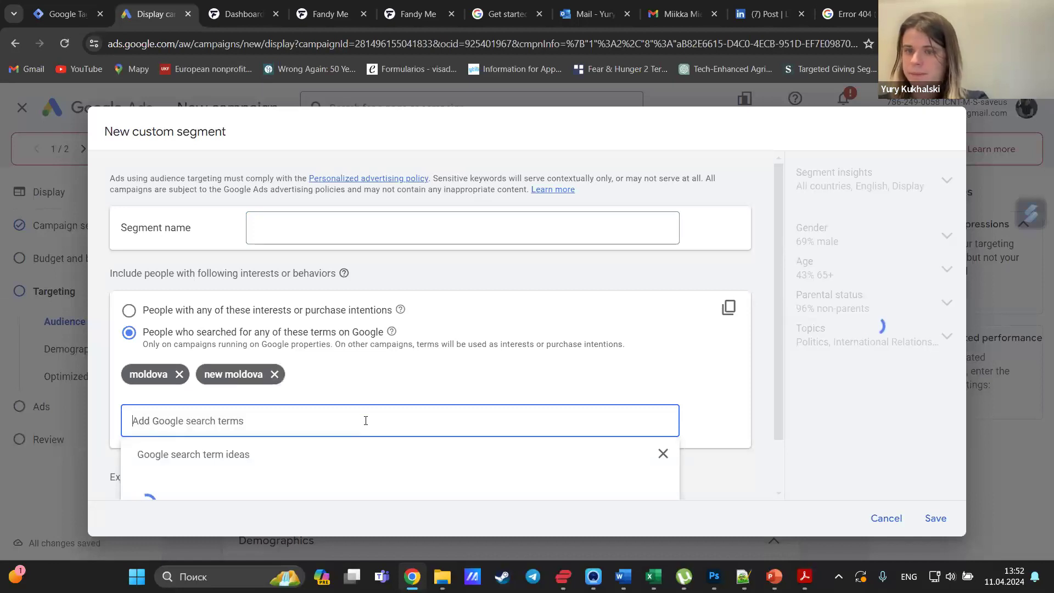
{"action": "left_click", "coordinate": [586, 358]}
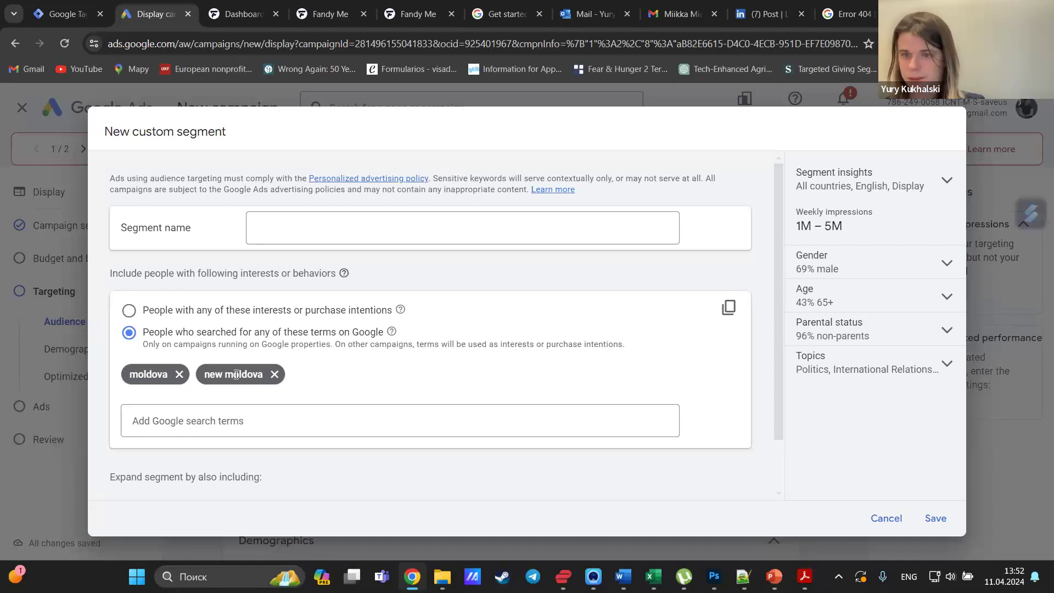
{"action": "left_click", "coordinate": [274, 375]}
Add "news moldova" as another Google search term, and submit the custom segment without a name.
{"action": "left_click", "coordinate": [269, 416]}
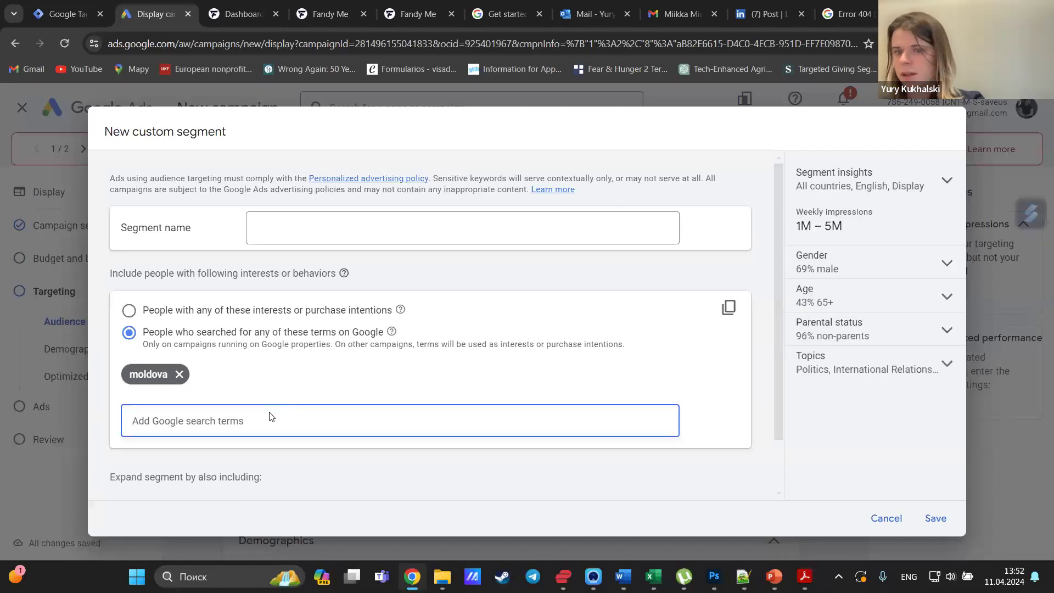
{"action": "type", "text": "news"}
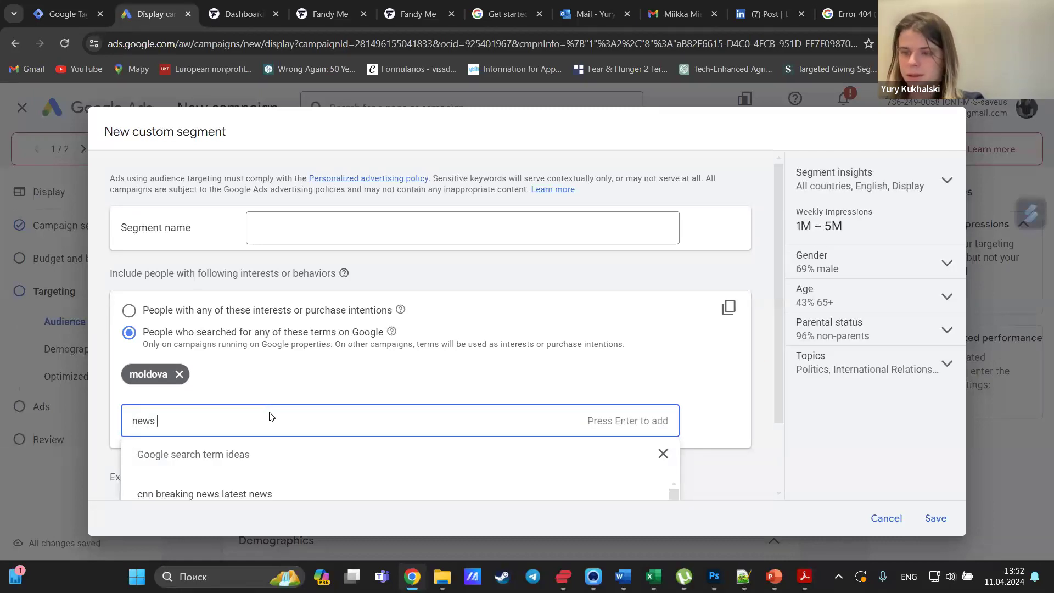
{"action": "type", "text": " moldova"}
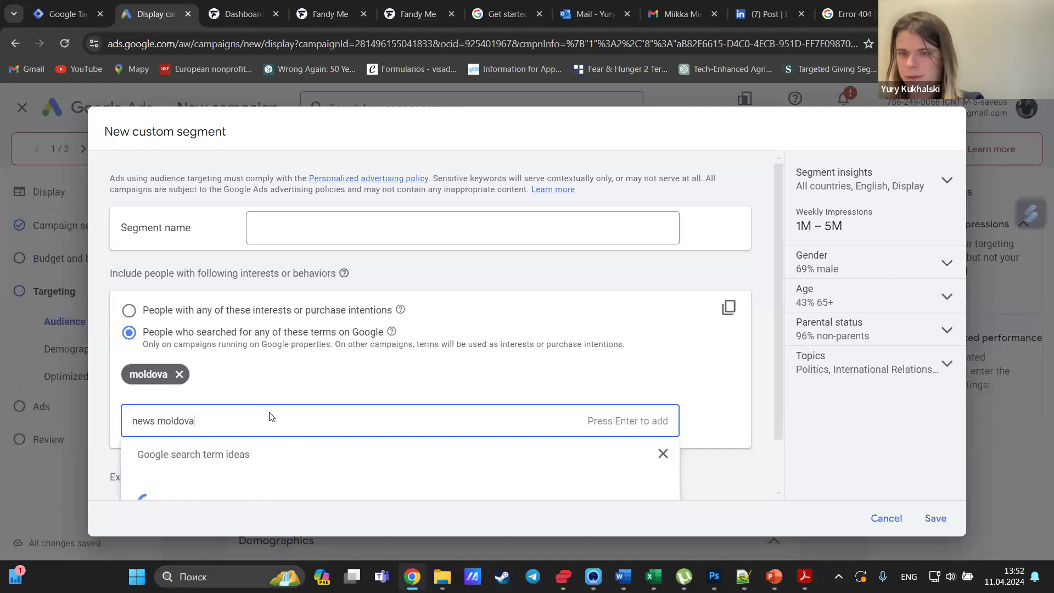
{"action": "key", "text": "Return"}
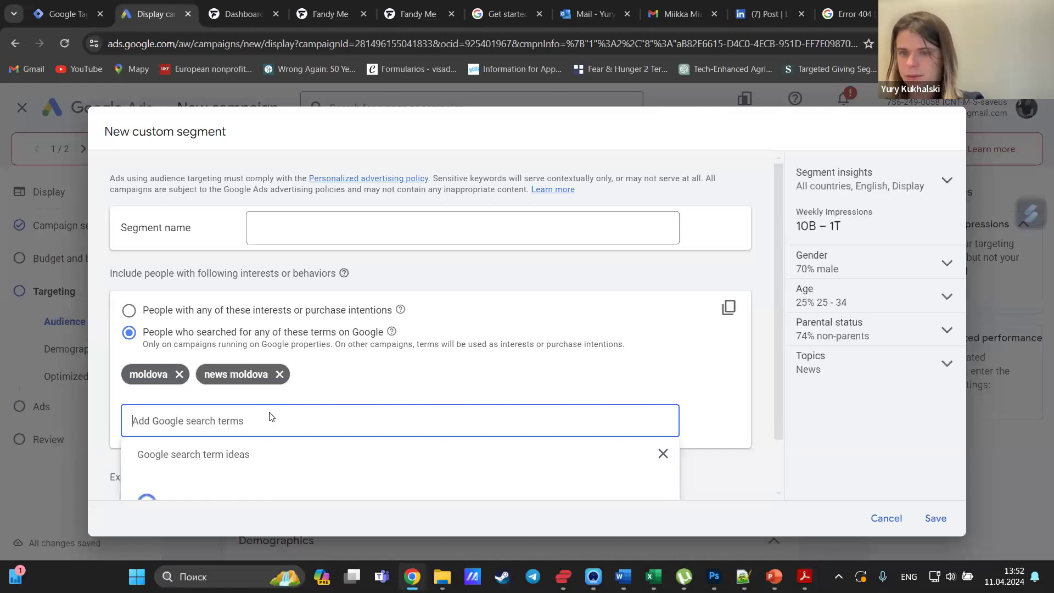
{"action": "left_click", "coordinate": [463, 382]}
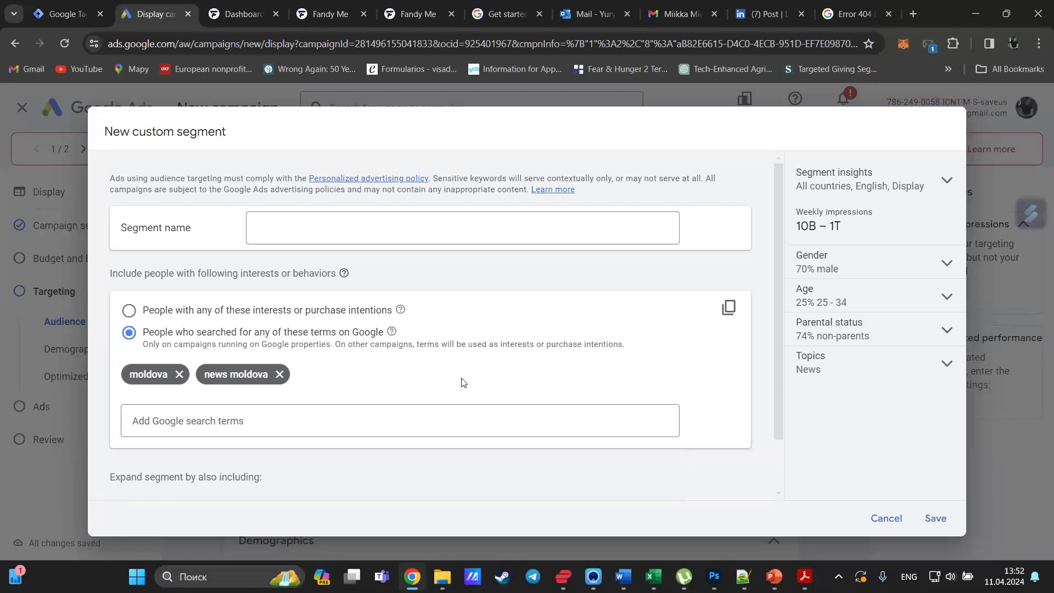
{"action": "left_click", "coordinate": [944, 520]}
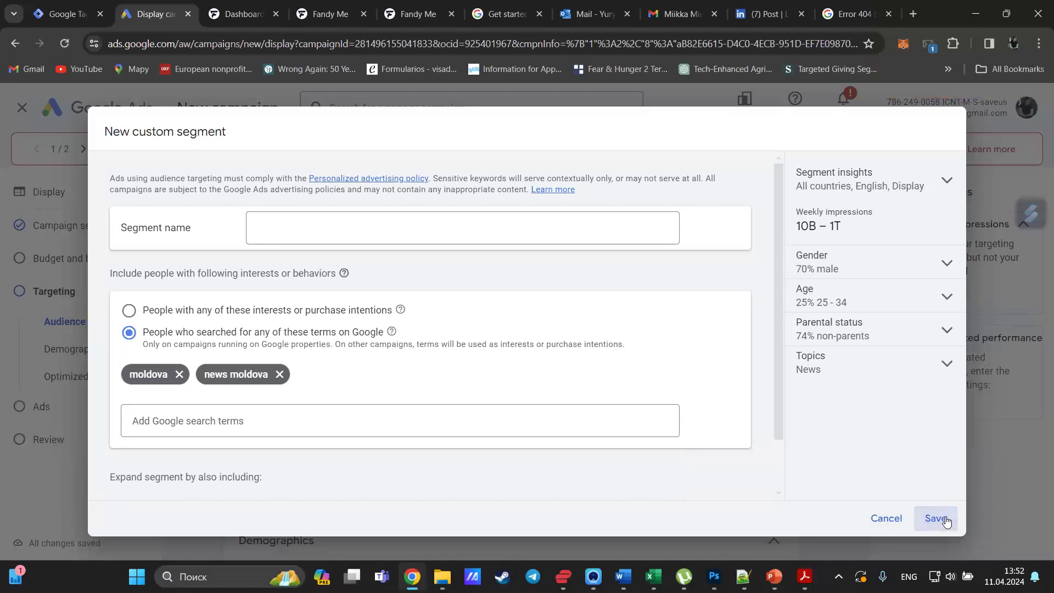